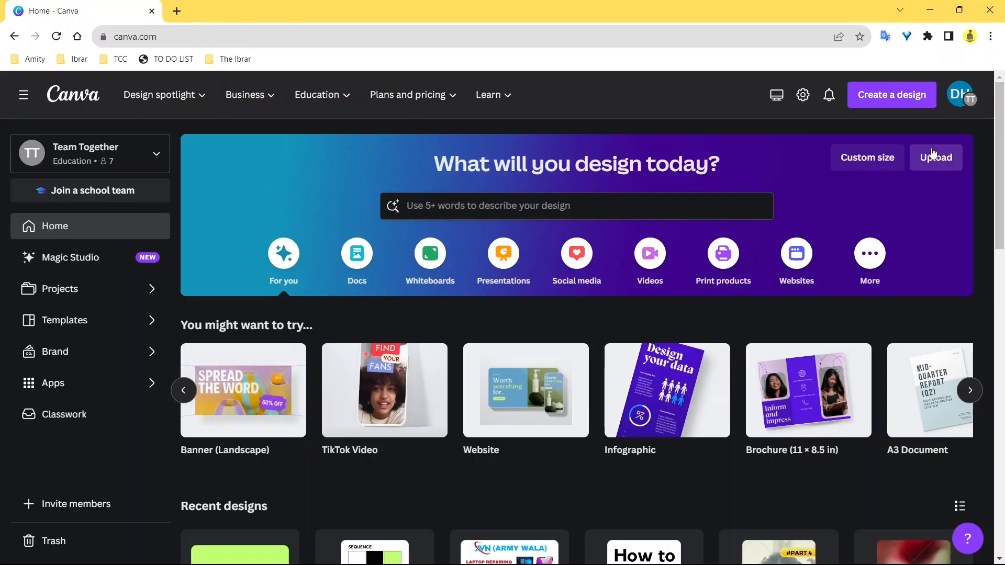
- Switch to the incognito Canva window, view its sign-up options, and close it to return to the logged-in home page
{"action": "key", "text": "alt+Tab"}
{"action": "key", "text": "alt+Tab"}
{"action": "key", "text": "Tab"}
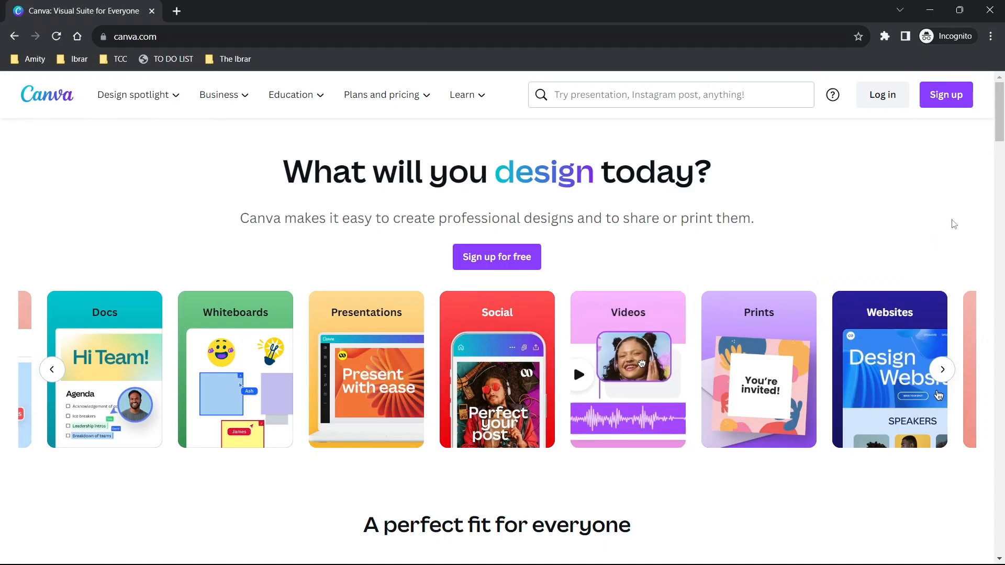
{"action": "left_click", "coordinate": [958, 93]}
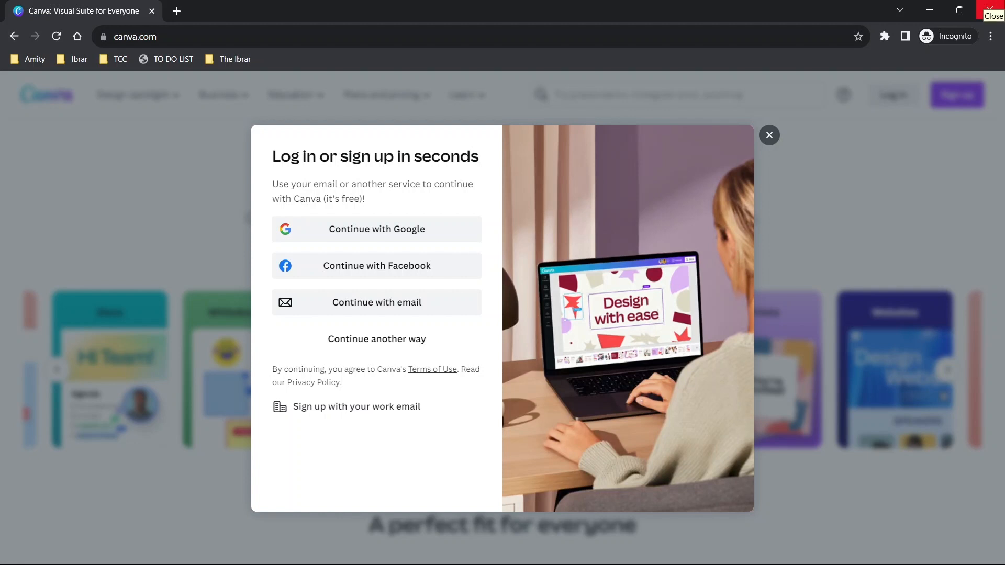
{"action": "left_click", "coordinate": [989, 8]}
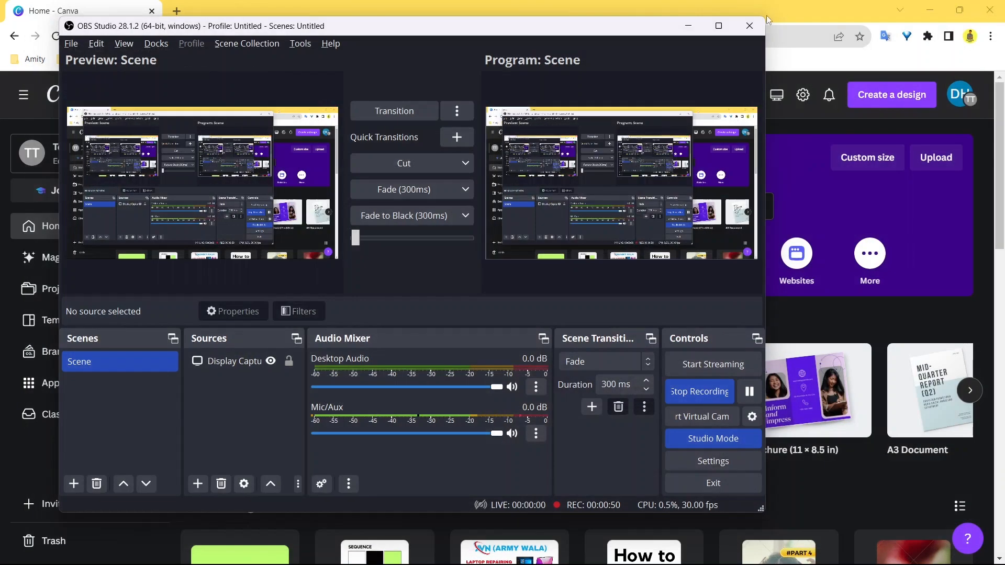
{"action": "left_click", "coordinate": [695, 26]}
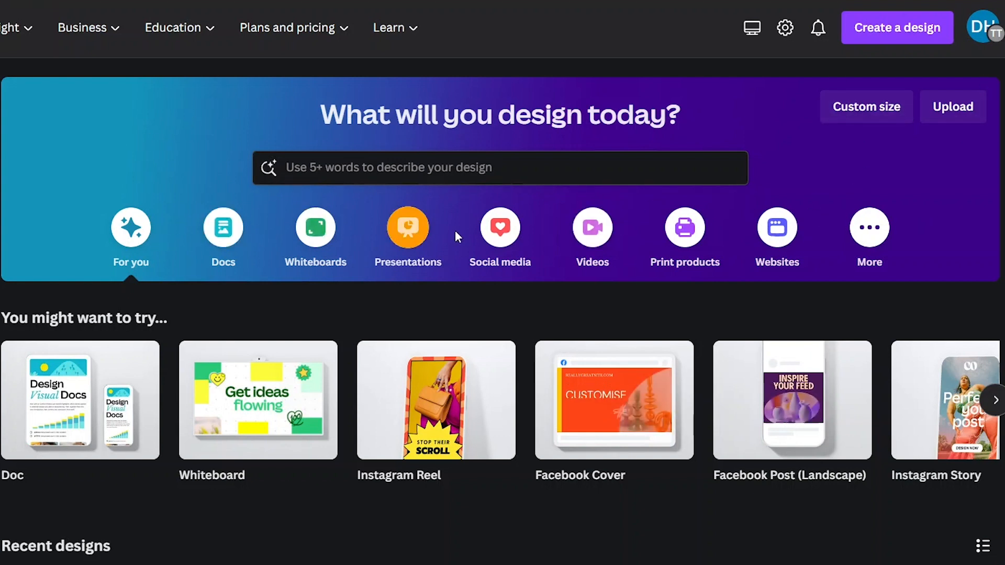
- Look through the Docs, Whiteboards, Presentations, Videos and Websites design categories and return to the For you suggestions
{"action": "left_click", "coordinate": [211, 232]}
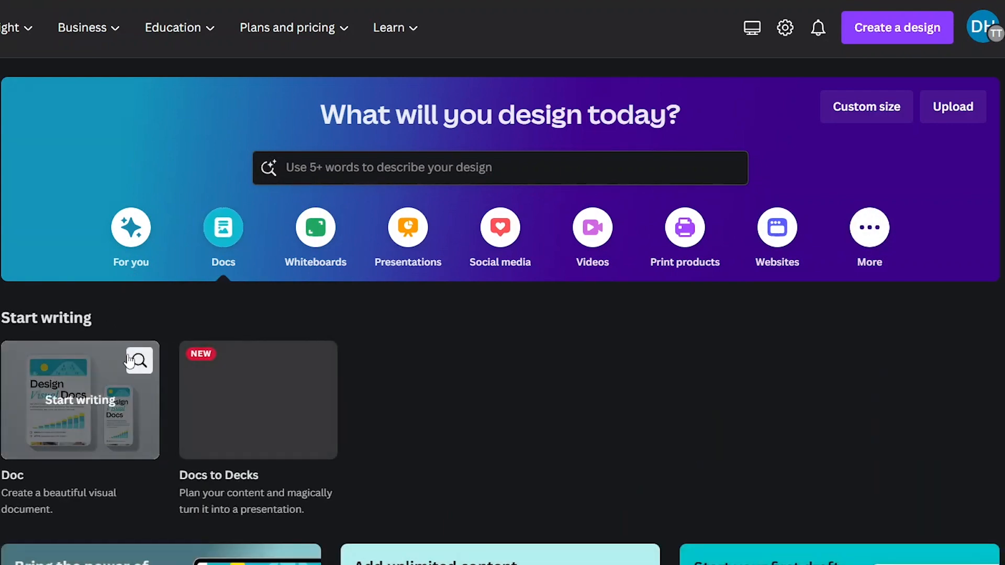
{"action": "left_click", "coordinate": [312, 245]}
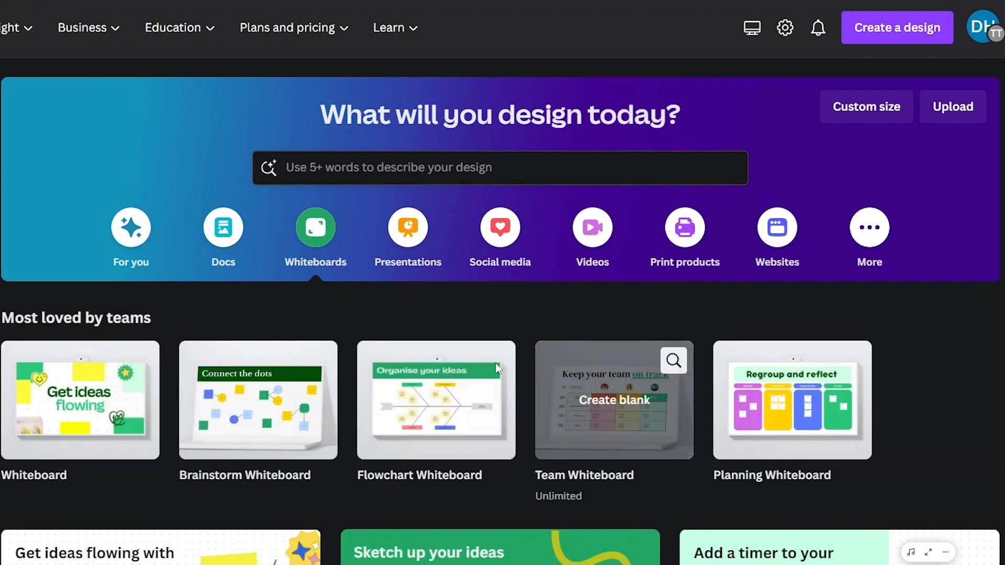
{"action": "left_click", "coordinate": [383, 257]}
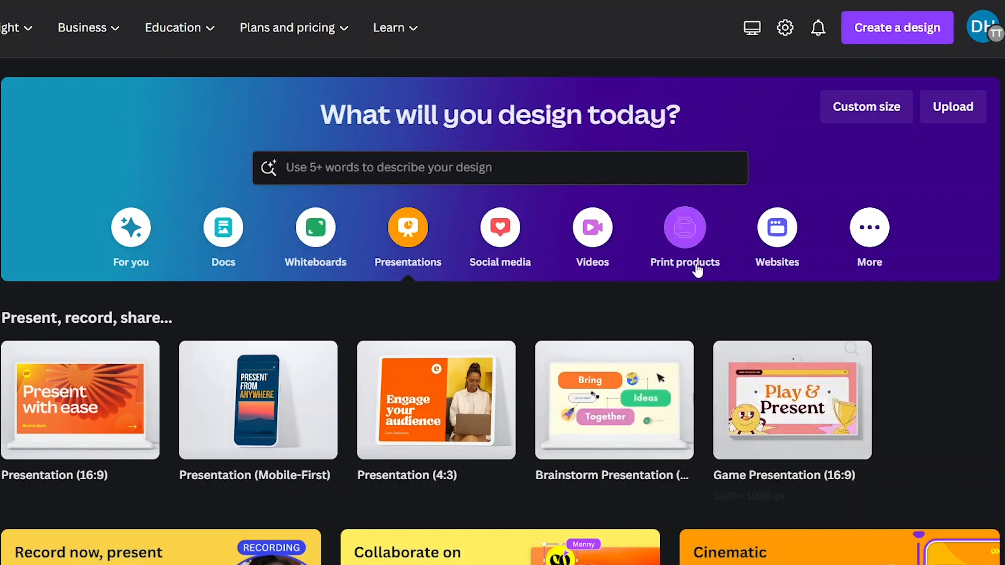
{"action": "left_click", "coordinate": [596, 230]}
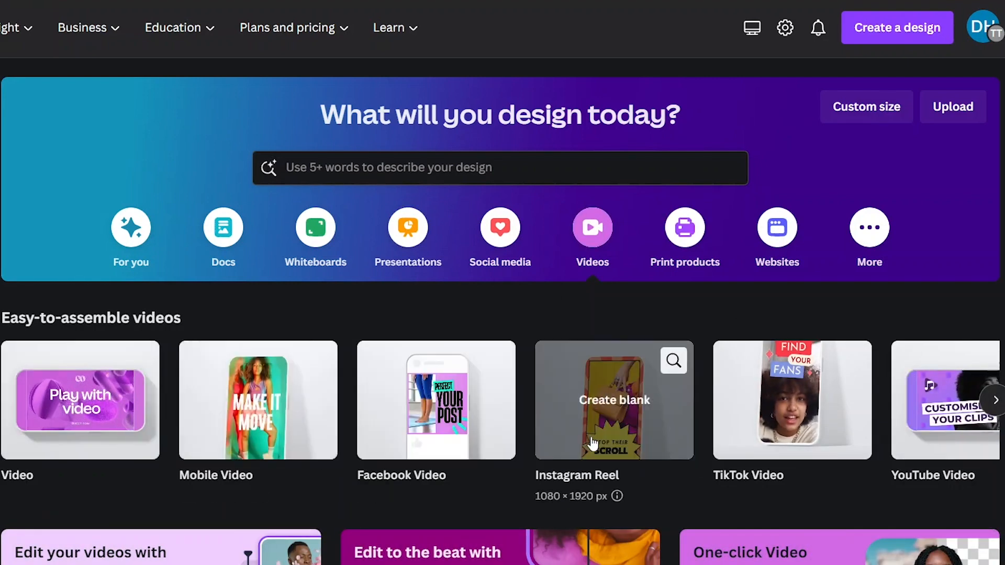
{"action": "left_click", "coordinate": [777, 252]}
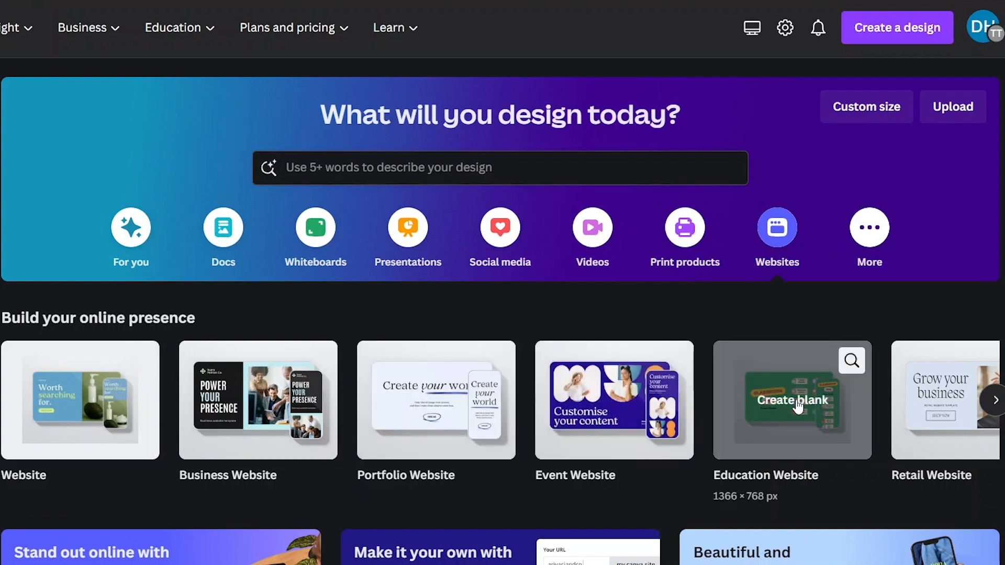
{"action": "left_click", "coordinate": [140, 234]}
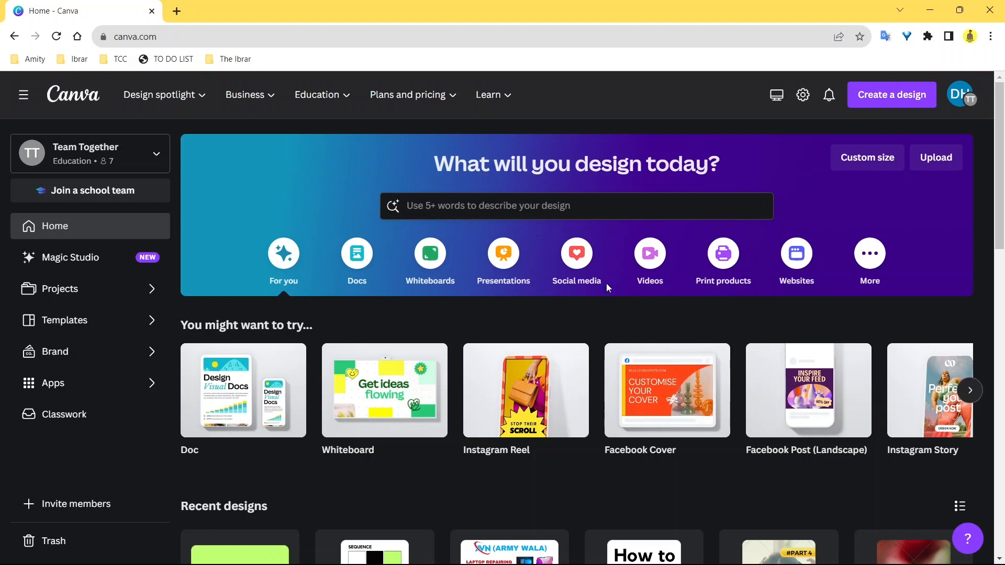
- Search the templates for "instagram post" from the home page
{"action": "left_click", "coordinate": [519, 206]}
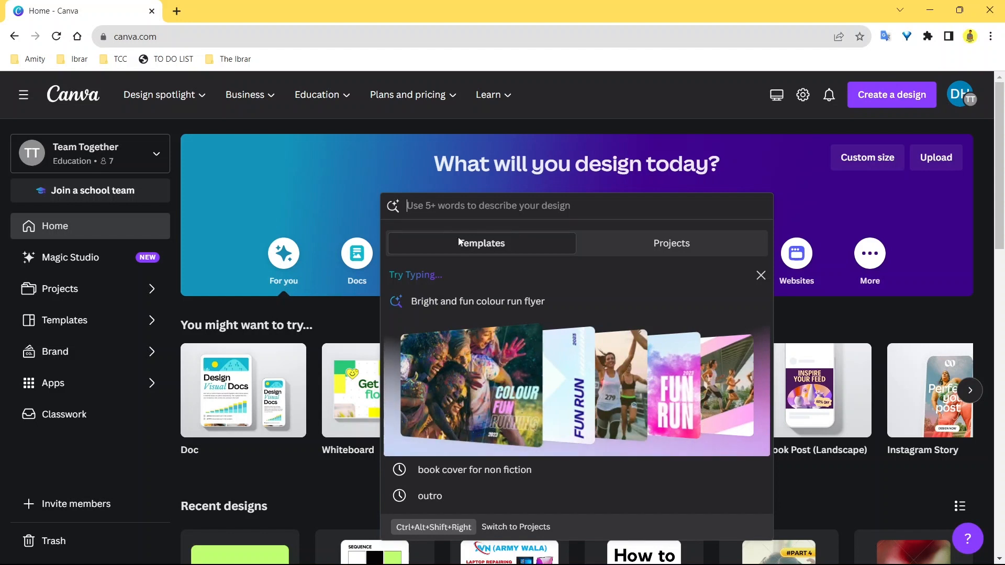
{"action": "type", "text": "instagram post"}
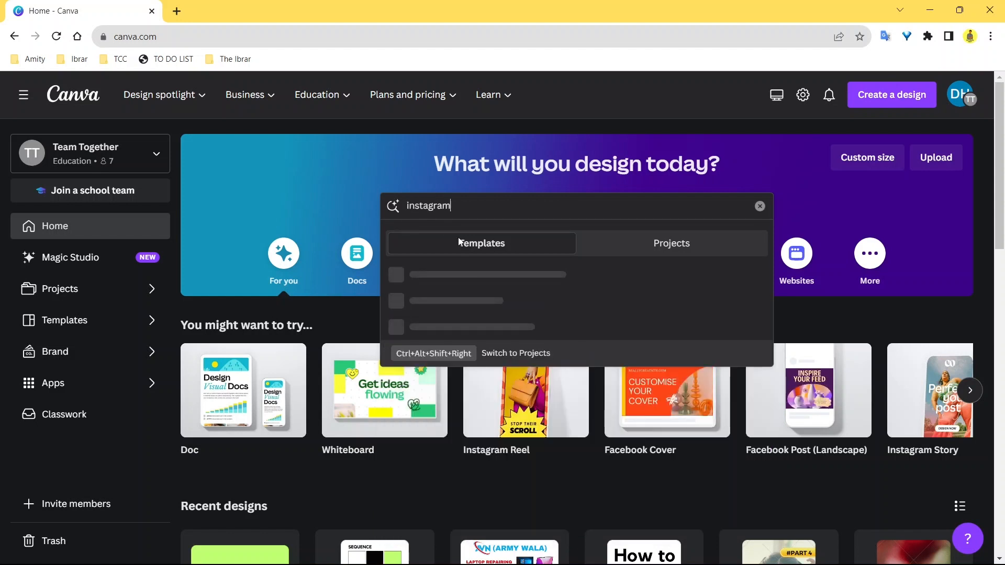
{"action": "key", "text": "Return"}
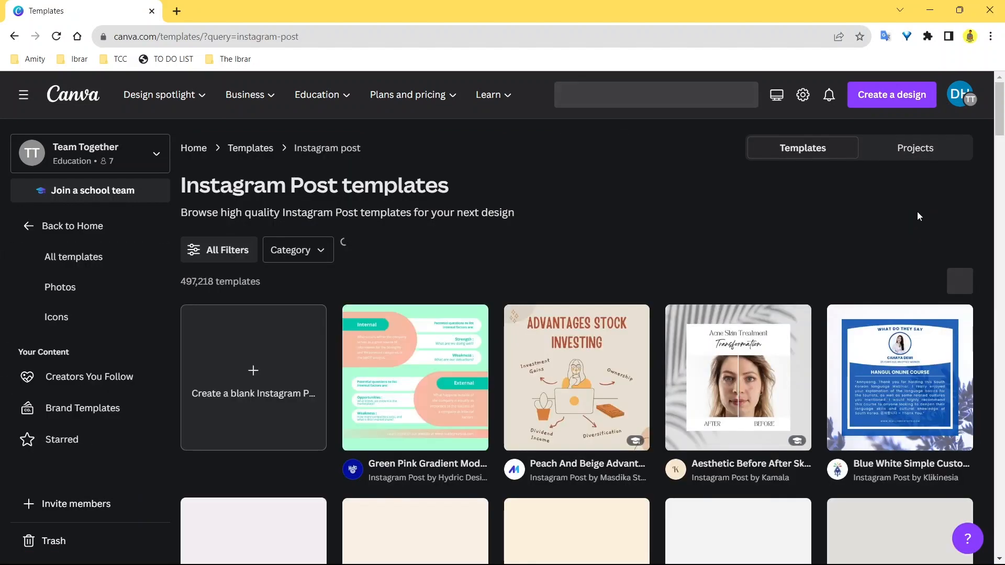
- Examine the Instagram Post template results and go back to the home page
{"action": "mouse_move", "coordinate": [999, 134]}
{"action": "left_mouse_down"}
{"action": "mouse_move", "coordinate": [1002, 191]}
{"action": "mouse_move", "coordinate": [999, 130]}
{"action": "left_mouse_up"}
{"action": "scroll", "coordinate": [533, 144], "scroll_direction": "up", "scroll_amount": 3}
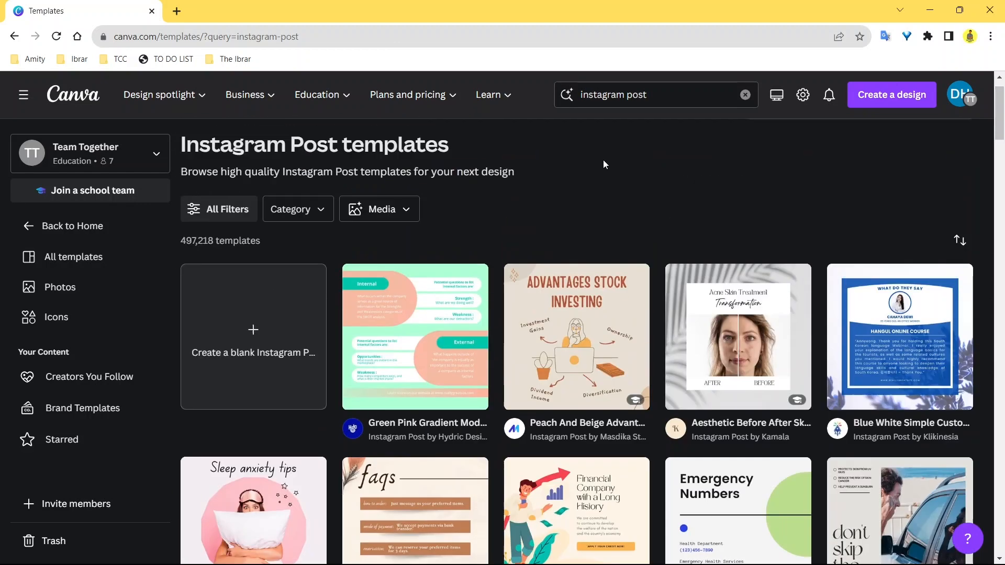
{"action": "scroll", "coordinate": [718, 237], "scroll_direction": "down", "scroll_amount": 4}
{"action": "scroll", "coordinate": [764, 242], "scroll_direction": "up", "scroll_amount": 4}
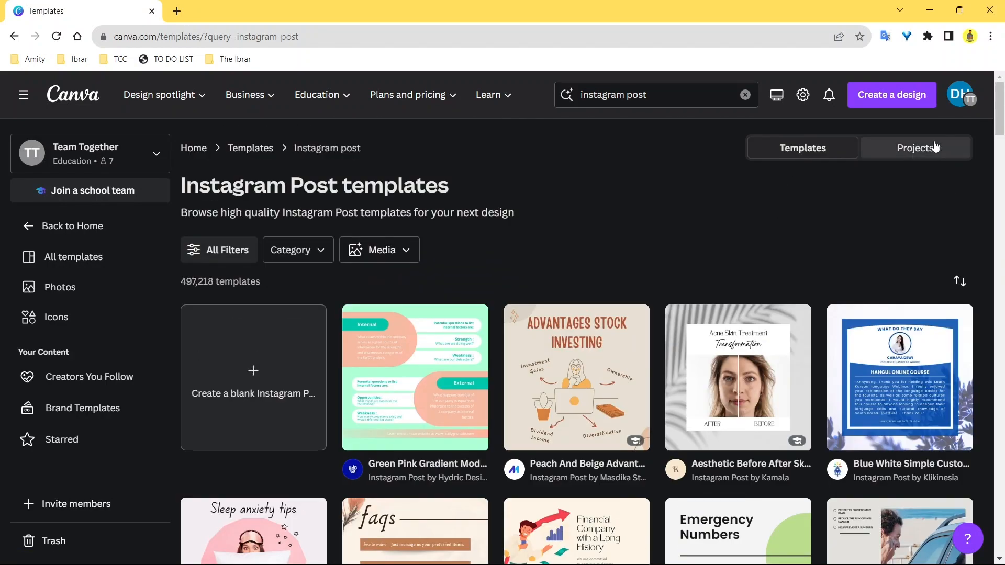
{"action": "scroll", "coordinate": [552, 187], "scroll_direction": "down", "scroll_amount": 10}
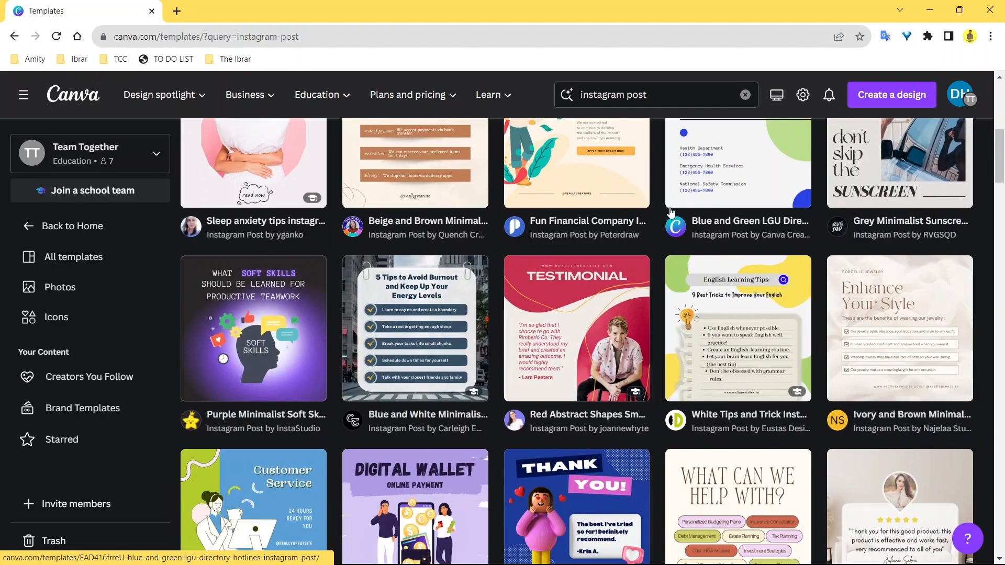
{"action": "scroll", "coordinate": [664, 210], "scroll_direction": "up", "scroll_amount": 10}
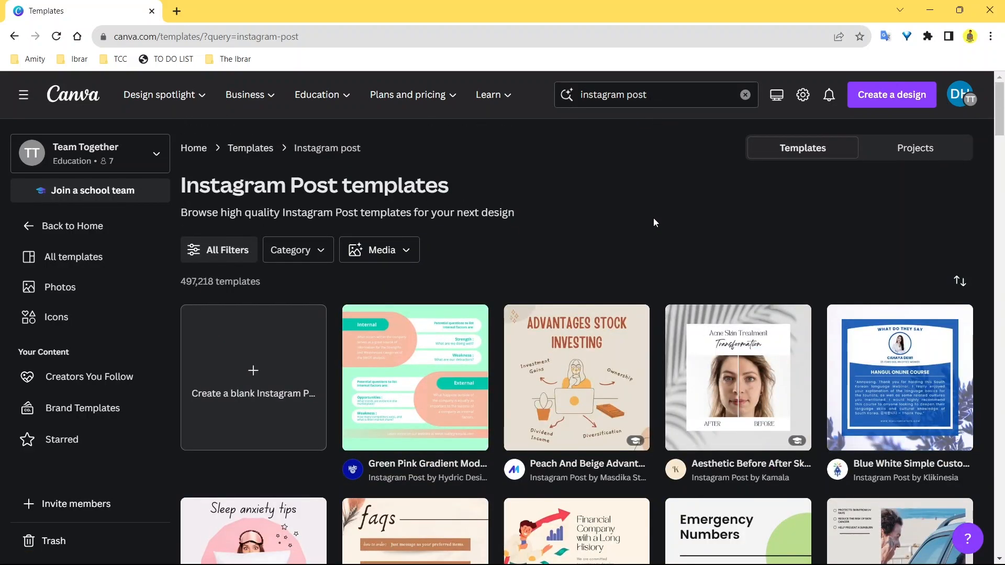
{"action": "scroll", "coordinate": [655, 218], "scroll_direction": "down", "scroll_amount": 10}
{"action": "scroll", "coordinate": [674, 267], "scroll_direction": "up", "scroll_amount": 3}
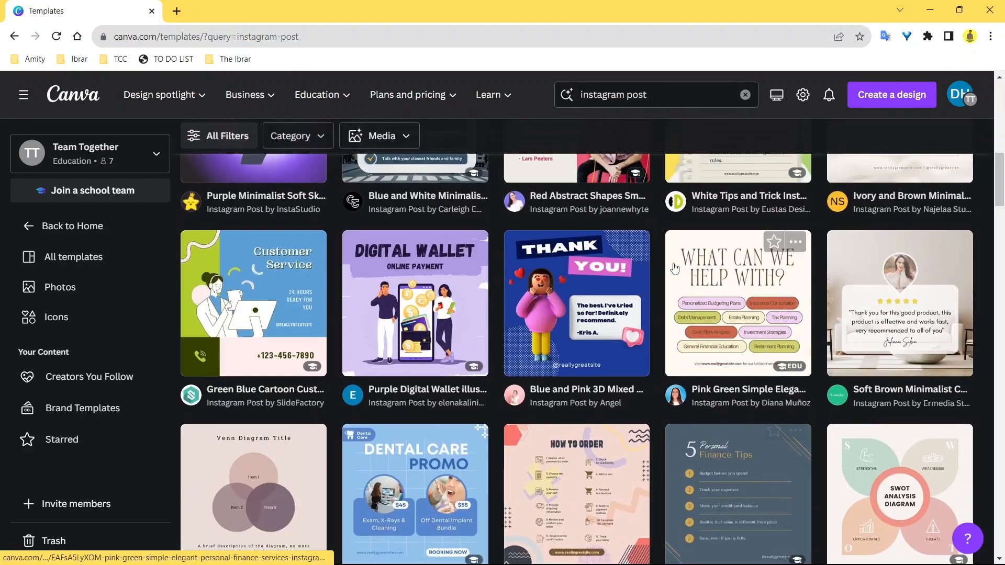
{"action": "scroll", "coordinate": [674, 268], "scroll_direction": "up", "scroll_amount": 10}
{"action": "scroll", "coordinate": [670, 261], "scroll_direction": "down", "scroll_amount": 3}
{"action": "scroll", "coordinate": [658, 281], "scroll_direction": "up", "scroll_amount": 4}
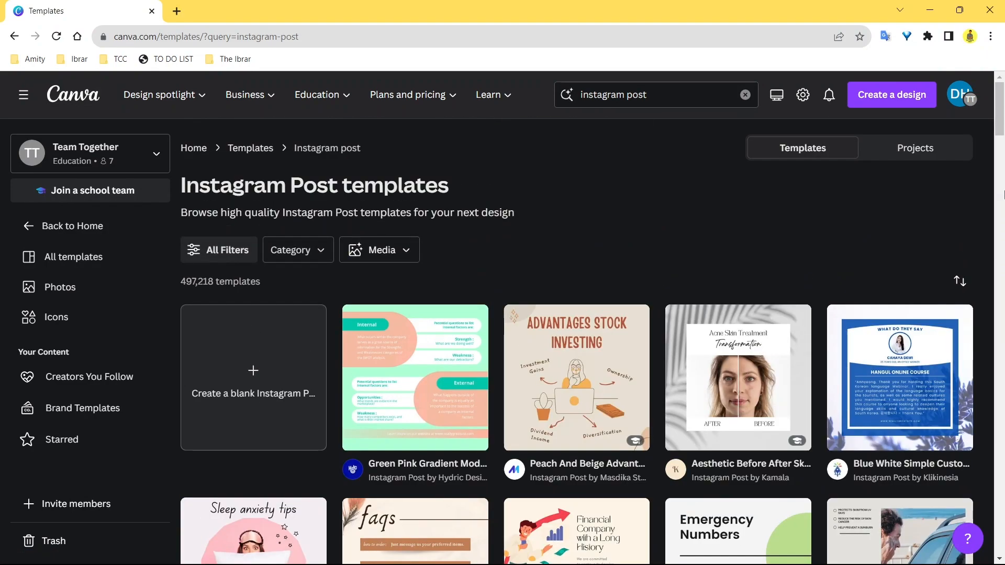
{"action": "scroll", "coordinate": [1003, 195], "scroll_direction": "down", "scroll_amount": 7}
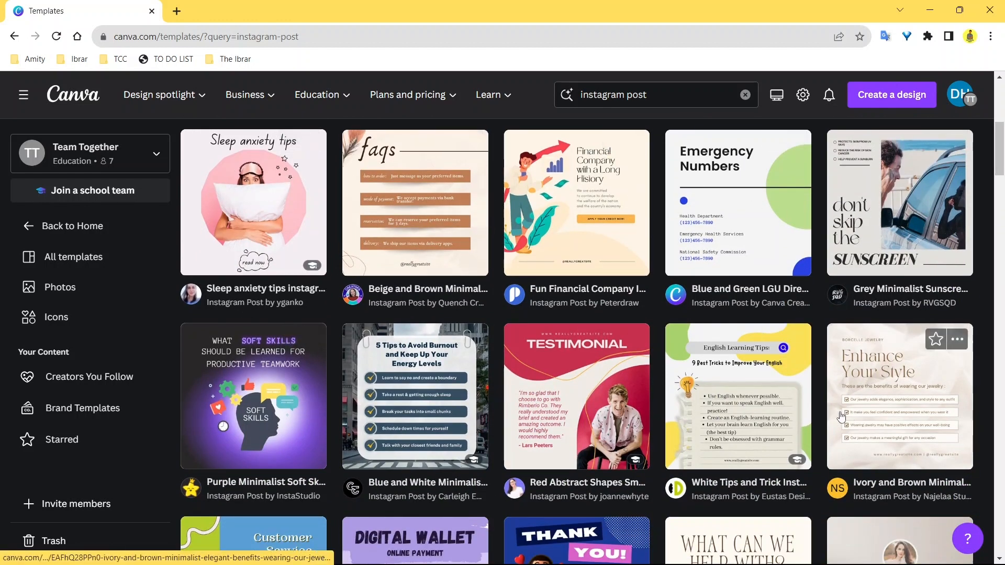
{"action": "scroll", "coordinate": [815, 327], "scroll_direction": "up", "scroll_amount": 4}
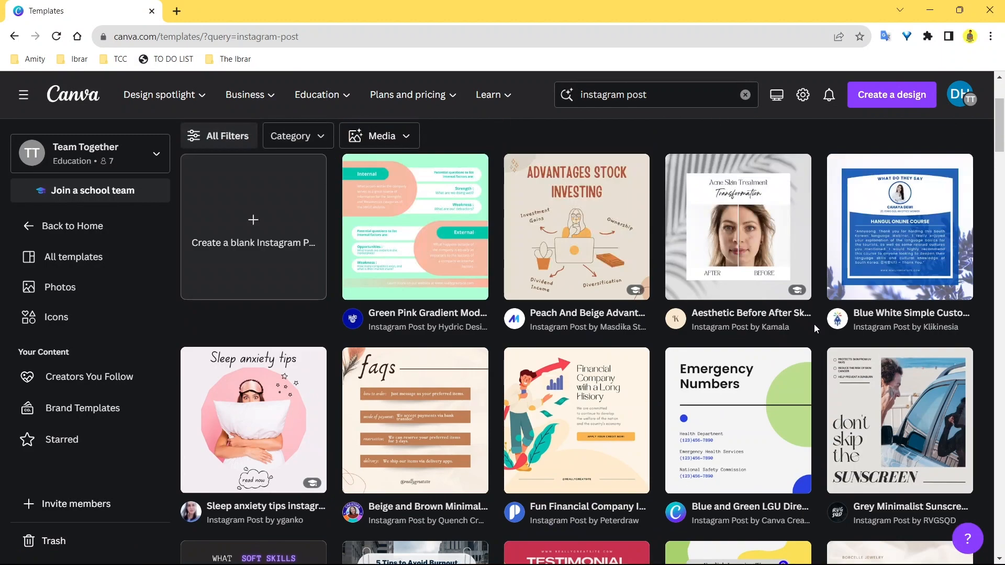
{"action": "scroll", "coordinate": [812, 320], "scroll_direction": "up", "scroll_amount": 3}
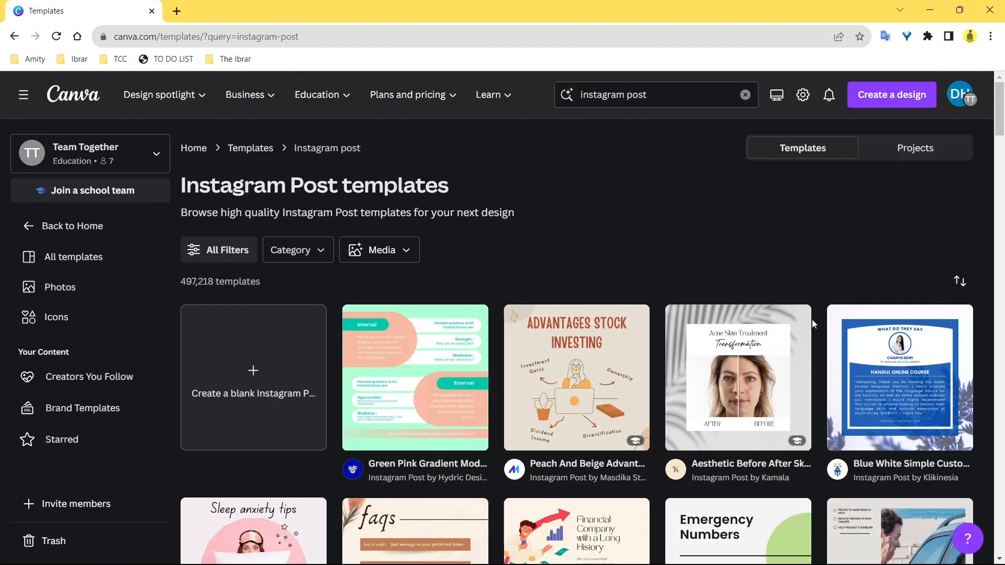
{"action": "left_click_drag", "start_coordinate": [1003, 141], "coordinate": [1003, 143]}
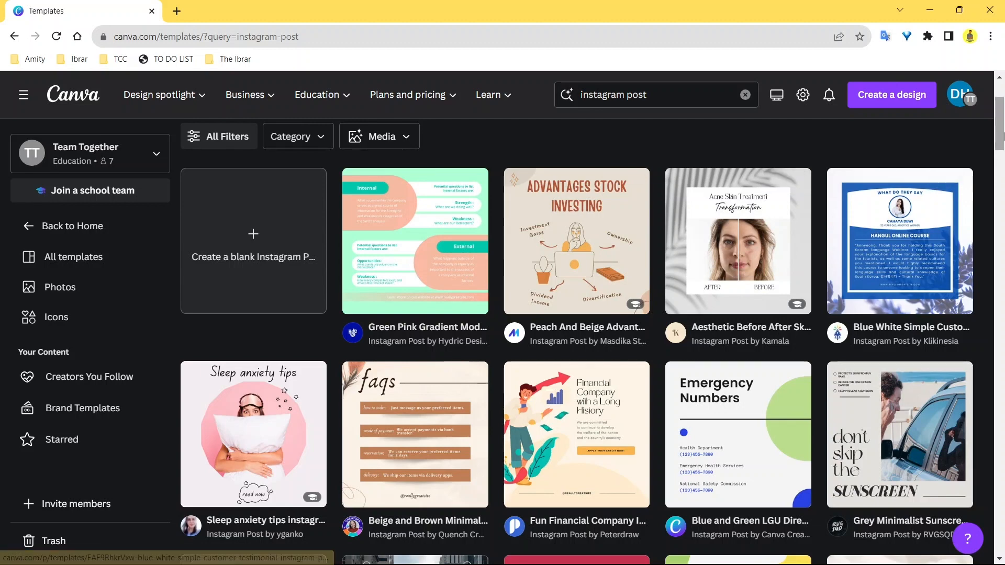
{"action": "scroll", "coordinate": [594, 175], "scroll_direction": "up", "scroll_amount": 3}
{"action": "key", "text": "alt+Left"}
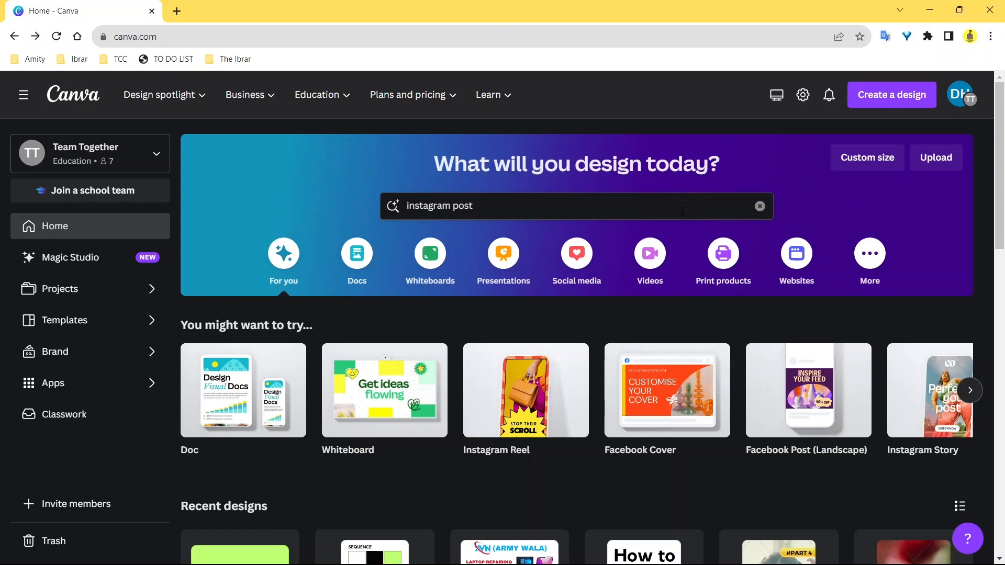
{"action": "left_click_drag", "start_coordinate": [1003, 141], "coordinate": [976, 188]}
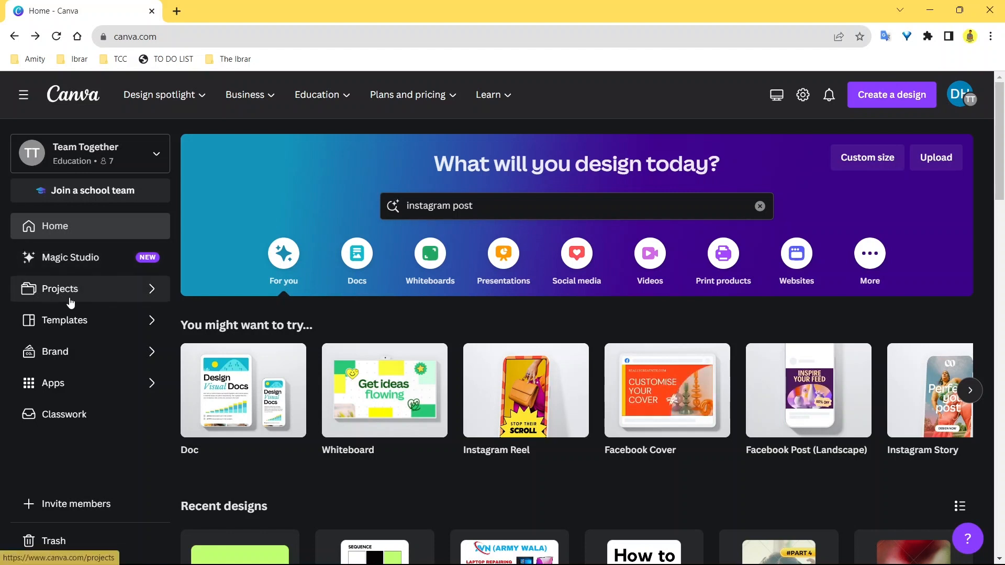
- Open Projects, look through the recent designs, uploaded images and videos, and return to the home page
{"action": "left_click", "coordinate": [110, 298]}
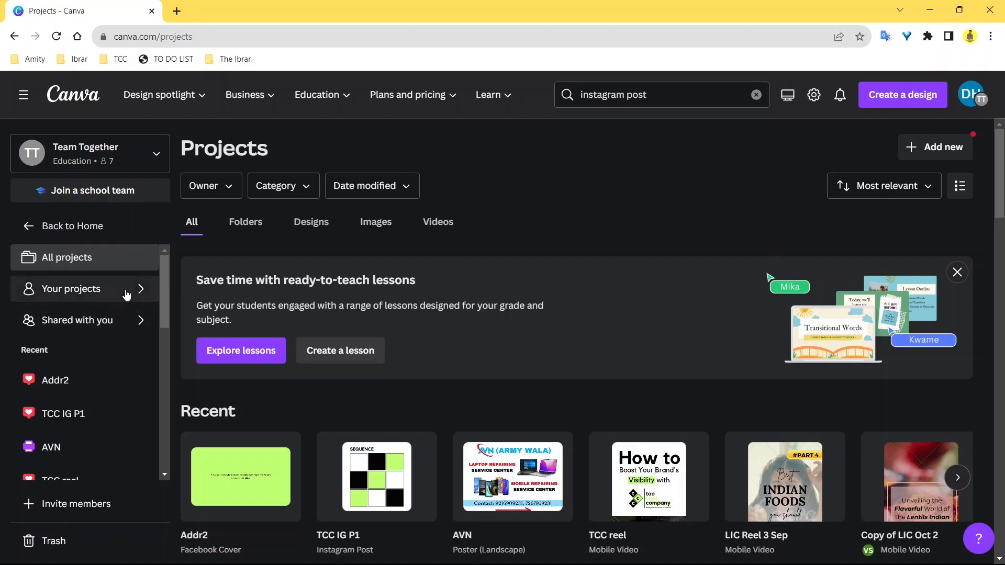
{"action": "scroll", "coordinate": [108, 340], "scroll_direction": "down", "scroll_amount": 4}
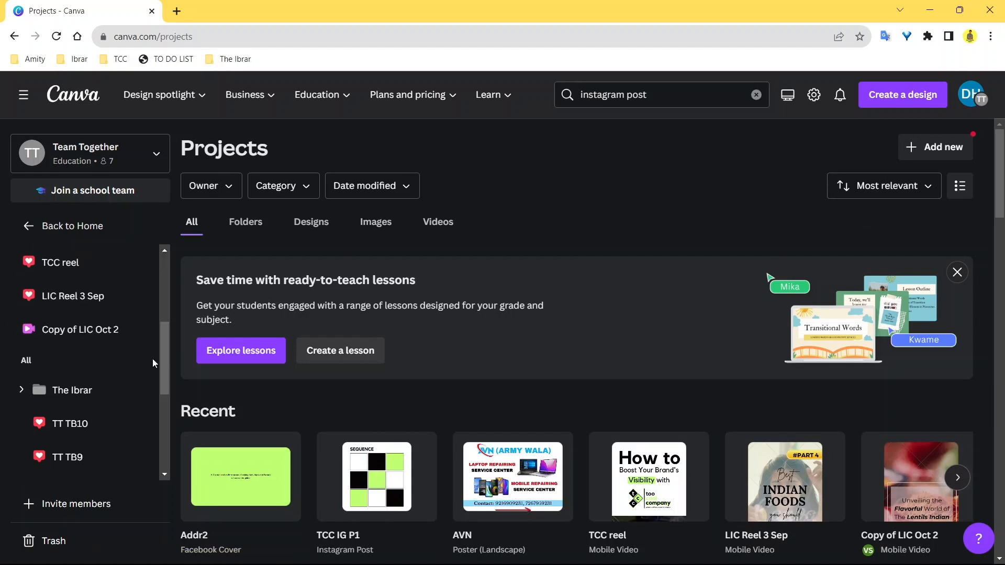
{"action": "scroll", "coordinate": [579, 267], "scroll_direction": "down", "scroll_amount": 8}
{"action": "scroll", "coordinate": [691, 303], "scroll_direction": "down", "scroll_amount": 4}
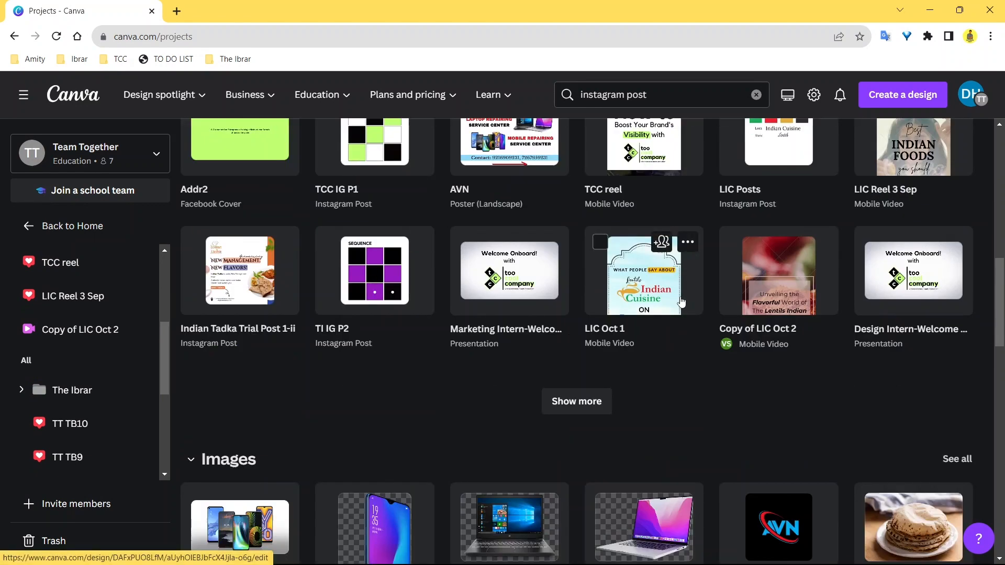
{"action": "scroll", "coordinate": [681, 303], "scroll_direction": "down", "scroll_amount": 4}
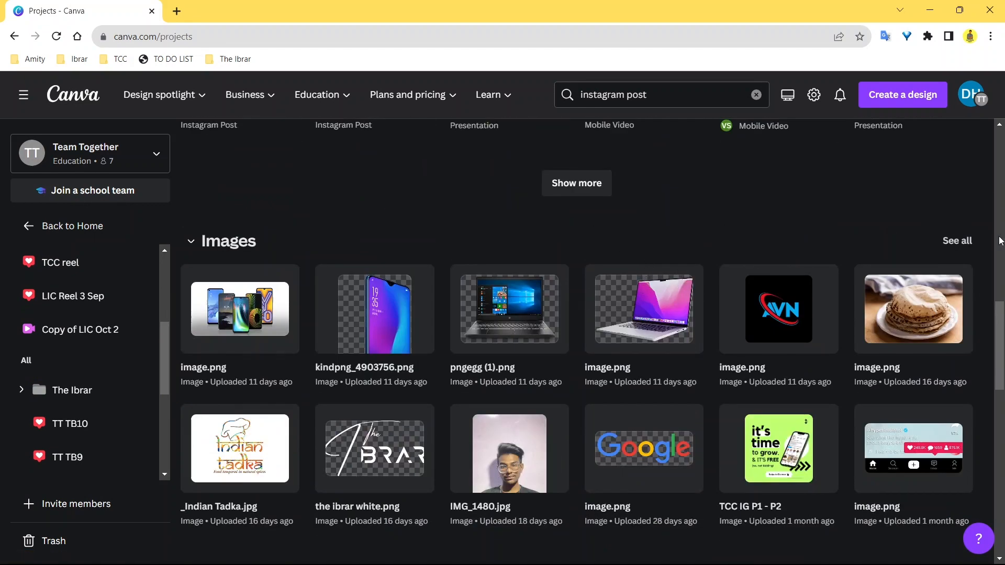
{"action": "scroll", "coordinate": [983, 282], "scroll_direction": "down", "scroll_amount": 4}
{"action": "scroll", "coordinate": [984, 284], "scroll_direction": "down", "scroll_amount": 4}
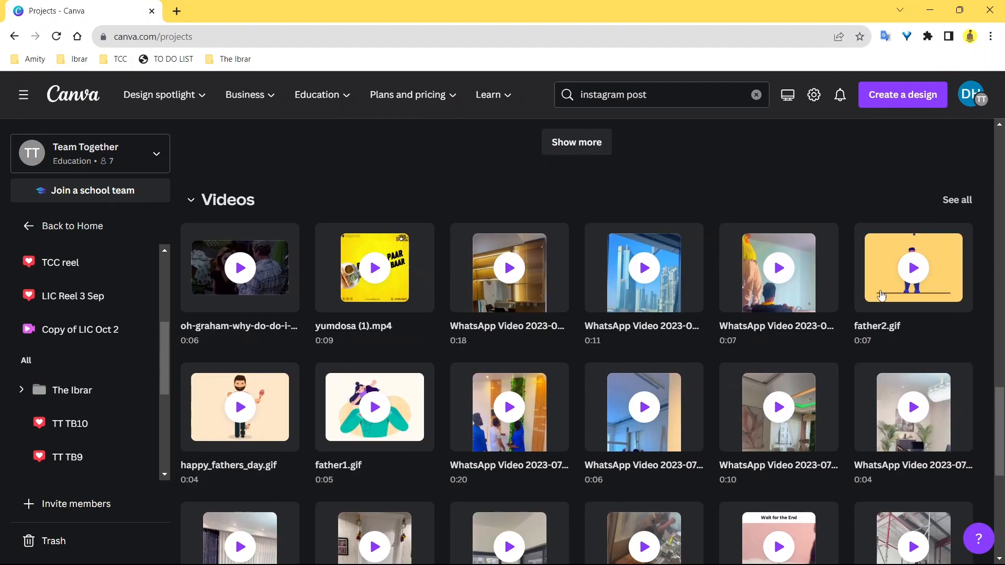
{"action": "scroll", "coordinate": [366, 251], "scroll_direction": "up", "scroll_amount": 8}
{"action": "scroll", "coordinate": [388, 230], "scroll_direction": "up", "scroll_amount": 4}
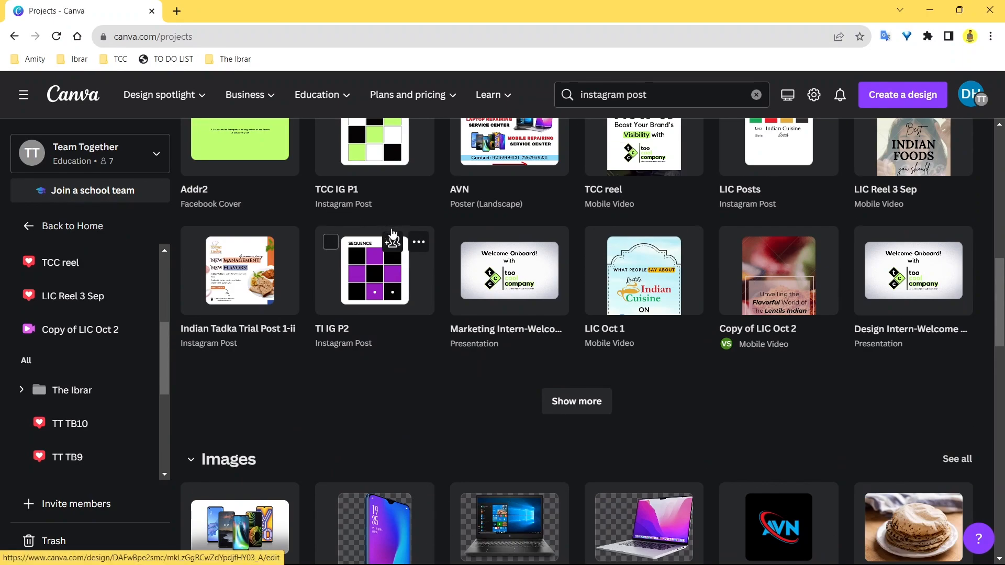
{"action": "scroll", "coordinate": [436, 252], "scroll_direction": "down", "scroll_amount": 20}
{"action": "scroll", "coordinate": [551, 261], "scroll_direction": "up", "scroll_amount": 8}
{"action": "scroll", "coordinate": [550, 257], "scroll_direction": "up", "scroll_amount": 20}
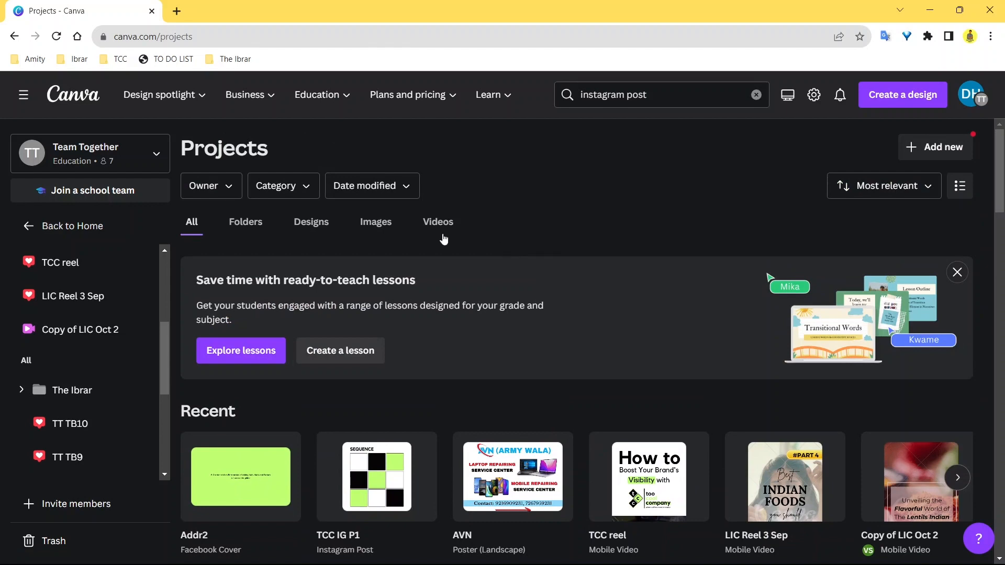
{"action": "left_click", "coordinate": [31, 225]}
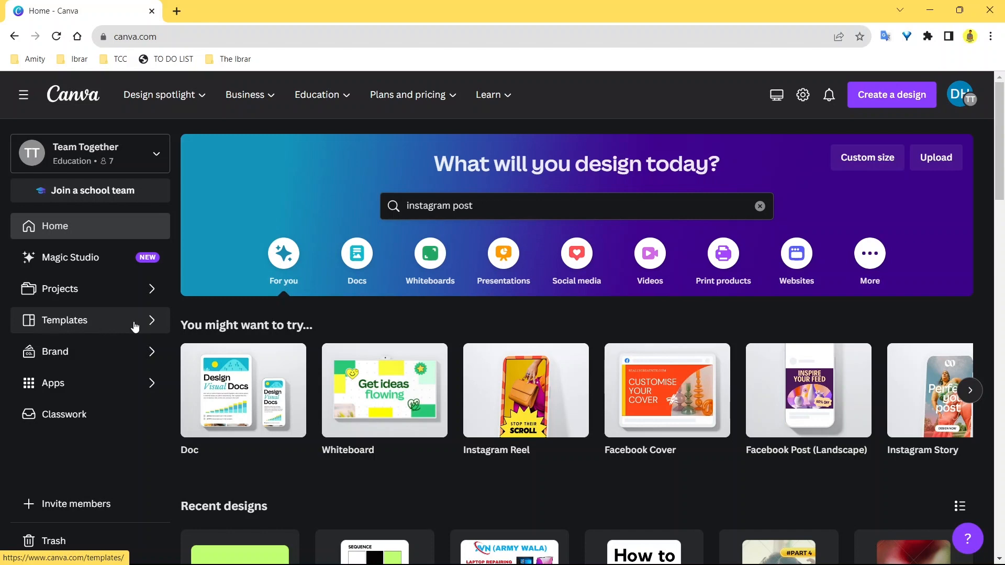
- Open the template library, look through its lesson, suggested, trending and new template sections, and return to the home page
{"action": "left_click", "coordinate": [89, 326]}
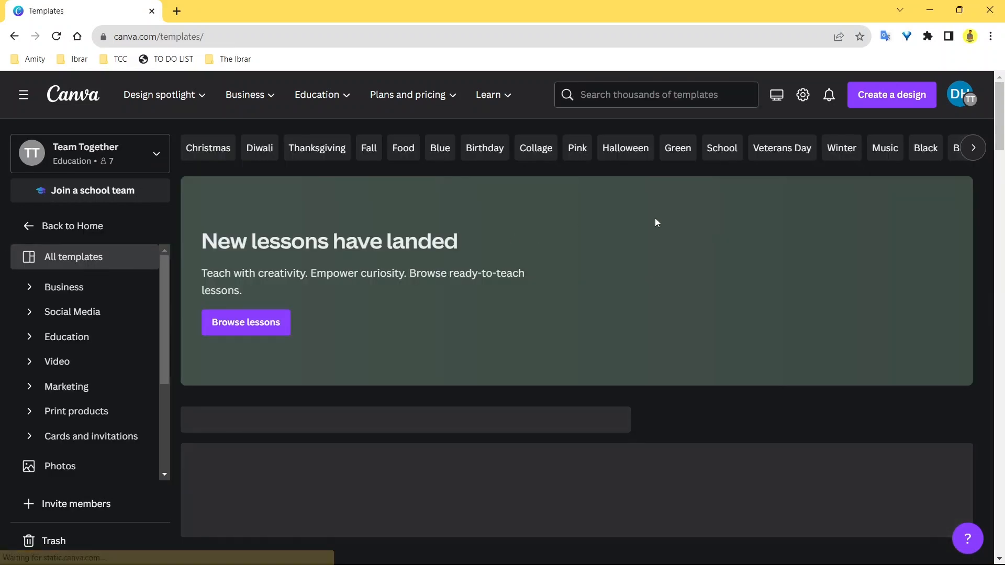
{"action": "scroll", "coordinate": [709, 243], "scroll_direction": "down", "scroll_amount": 3}
{"action": "scroll", "coordinate": [710, 246], "scroll_direction": "down", "scroll_amount": 7}
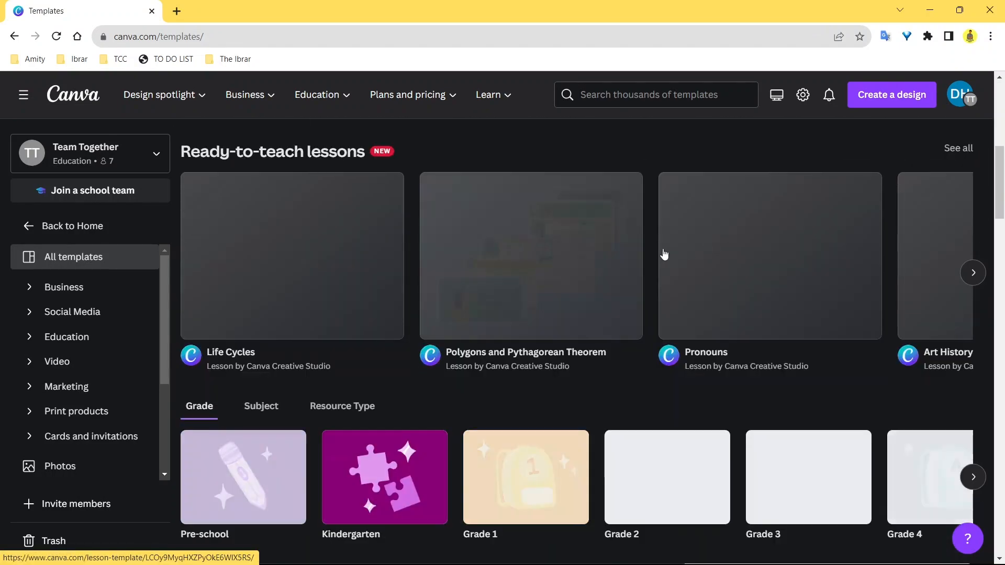
{"action": "scroll", "coordinate": [621, 253], "scroll_direction": "up", "scroll_amount": 7}
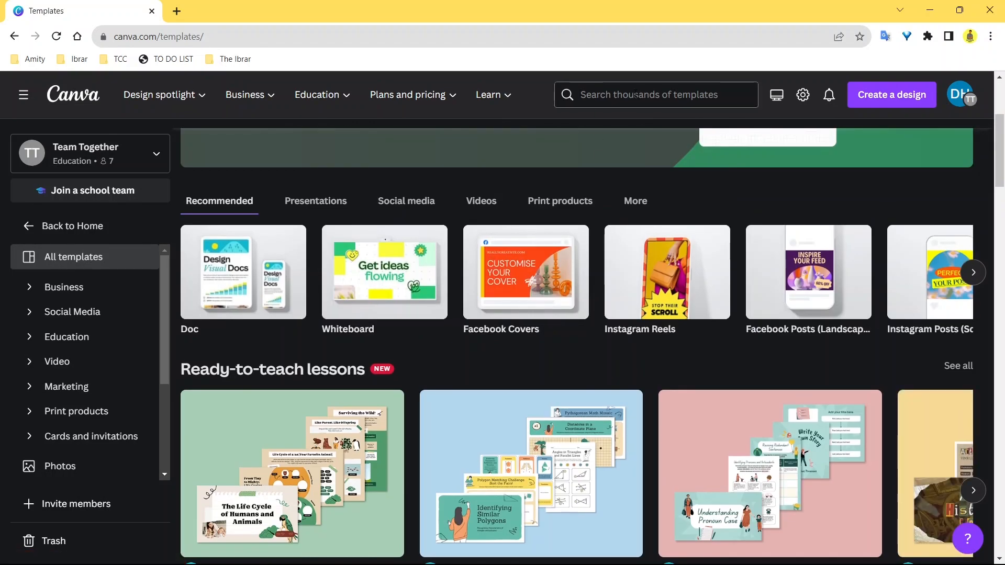
{"action": "scroll", "coordinate": [684, 197], "scroll_direction": "down", "scroll_amount": 8}
{"action": "scroll", "coordinate": [843, 247], "scroll_direction": "down", "scroll_amount": 8}
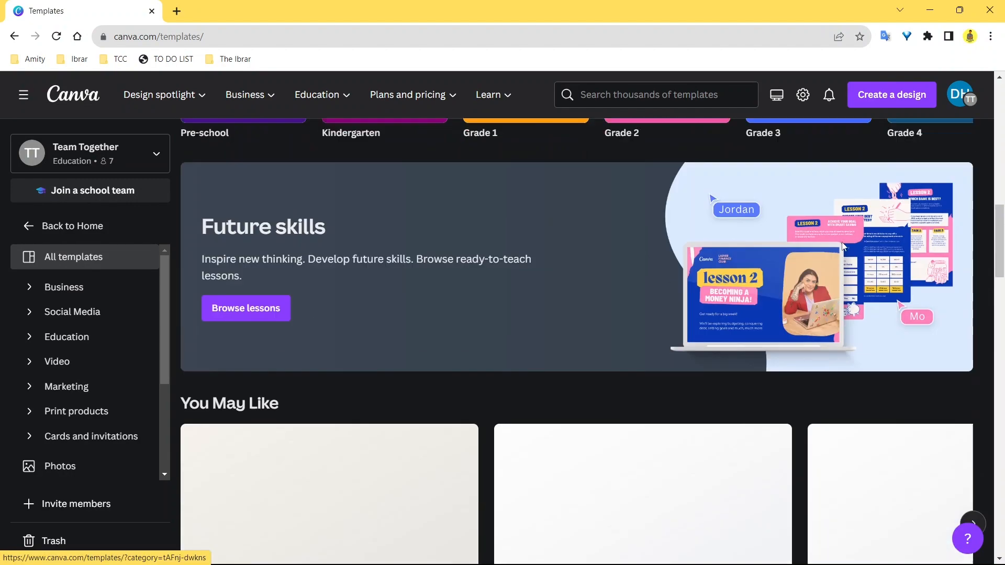
{"action": "scroll", "coordinate": [601, 256], "scroll_direction": "down", "scroll_amount": 9}
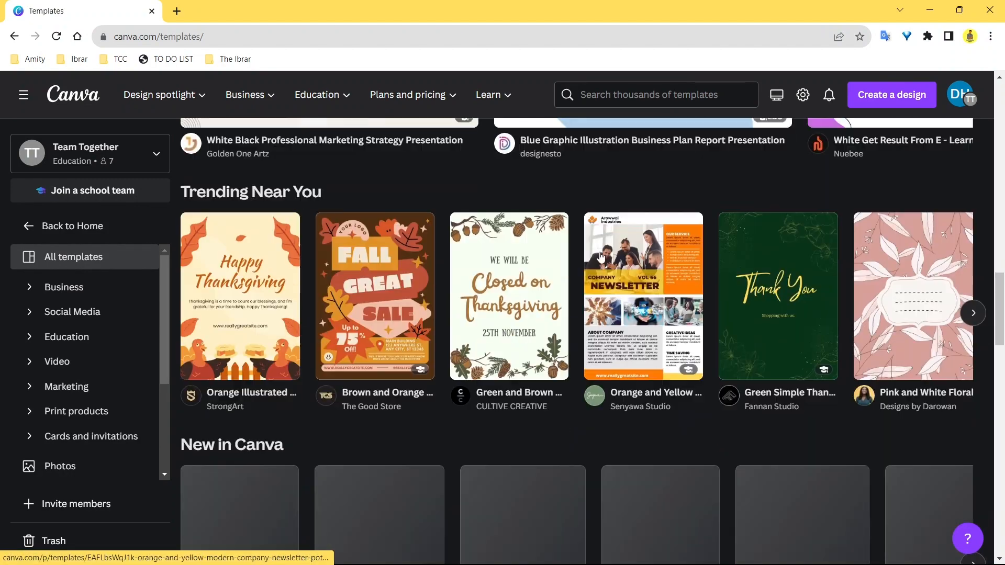
{"action": "scroll", "coordinate": [599, 256], "scroll_direction": "up", "scroll_amount": 20}
{"action": "left_click", "coordinate": [105, 224]}
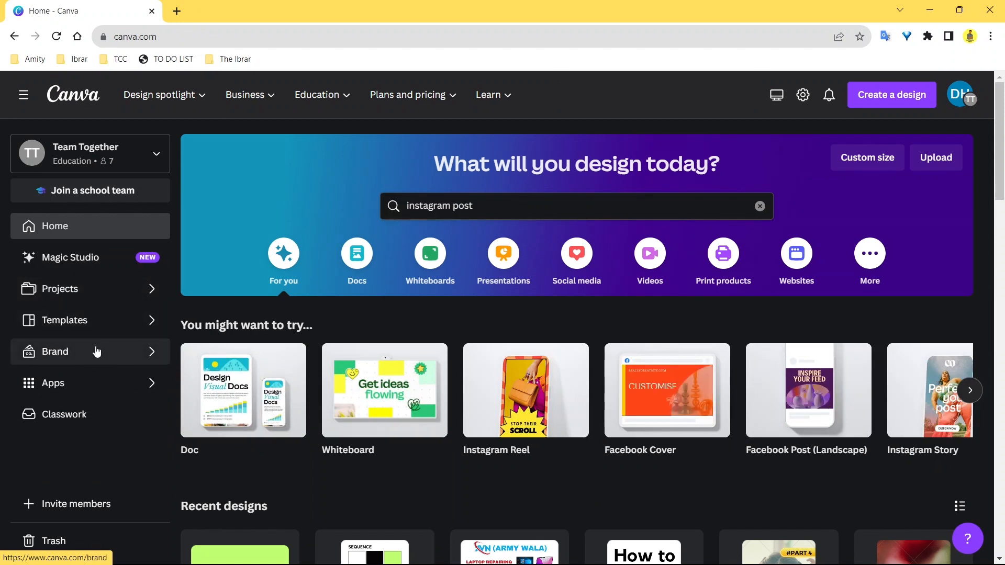
- Open the Brand section's Brand Kit overview and open the brand kit named The Ibrar
{"action": "left_click", "coordinate": [114, 350]}
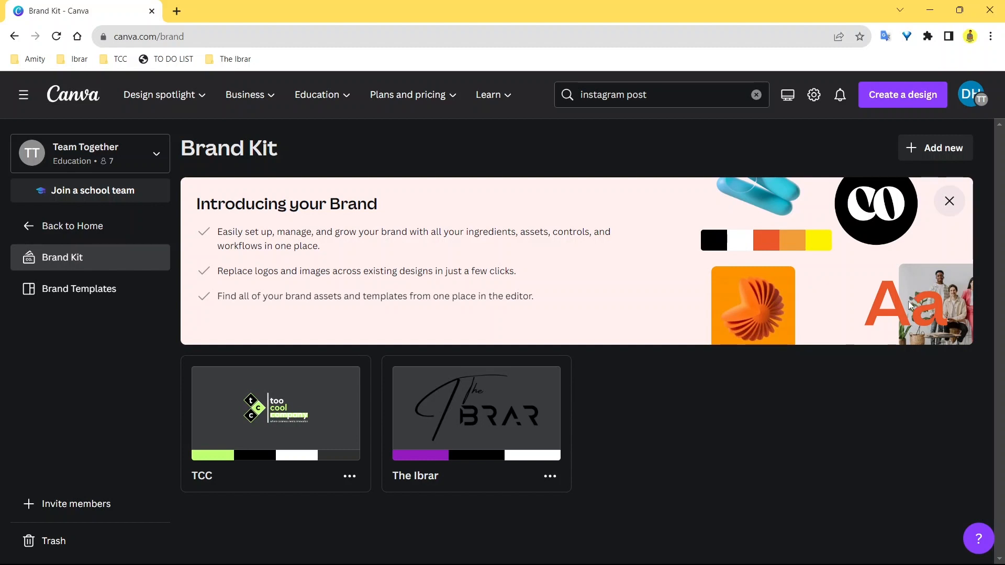
{"action": "left_click", "coordinate": [23, 254]}
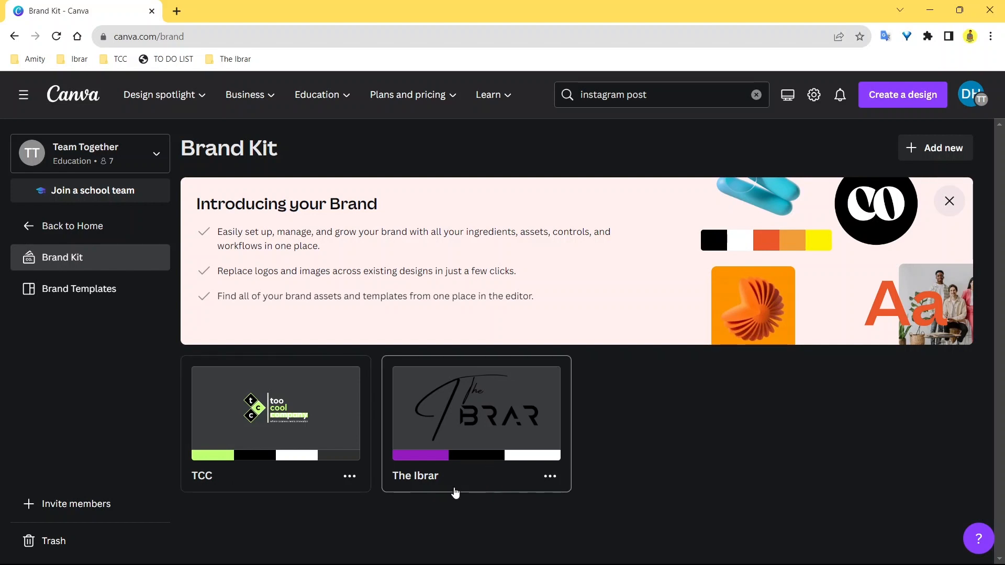
{"action": "left_click", "coordinate": [485, 445]}
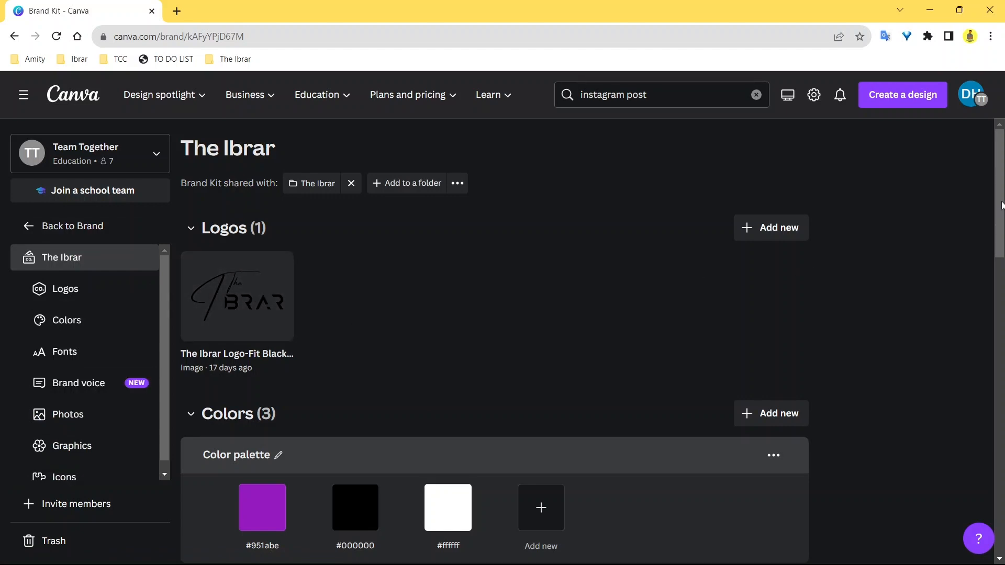
- Examine the brand kit's logos, colors, fonts, brand voice, photos and graphics sections, and go back to the home page
{"action": "scroll", "coordinate": [1003, 211], "scroll_direction": "down", "scroll_amount": 4}
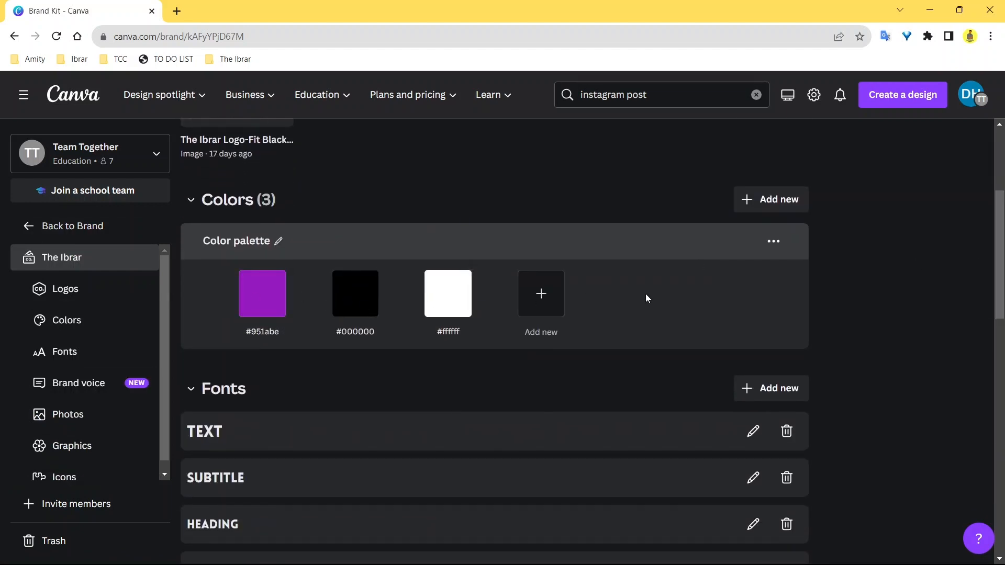
{"action": "scroll", "coordinate": [1003, 247], "scroll_direction": "down", "scroll_amount": 4}
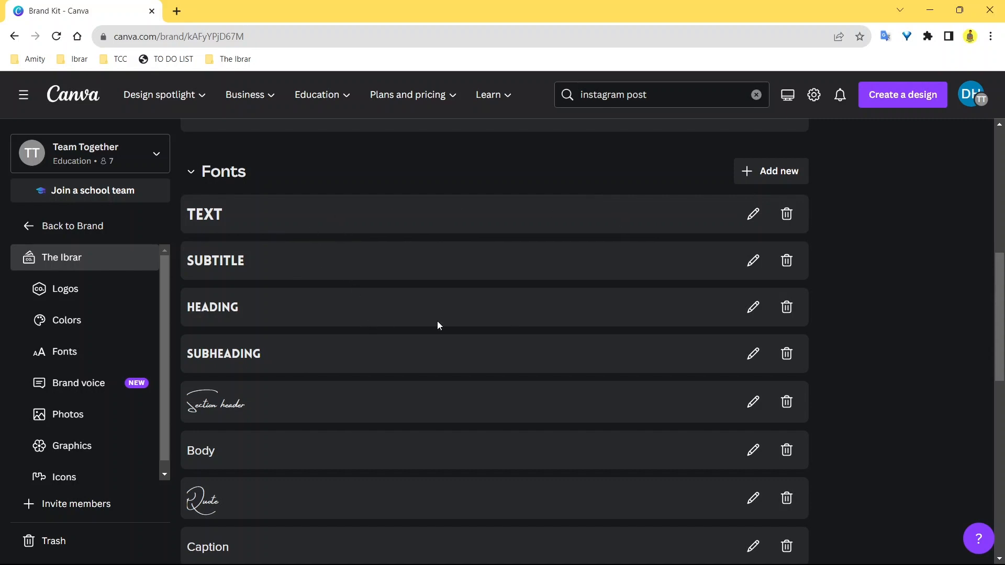
{"action": "scroll", "coordinate": [1000, 314], "scroll_direction": "down", "scroll_amount": 2}
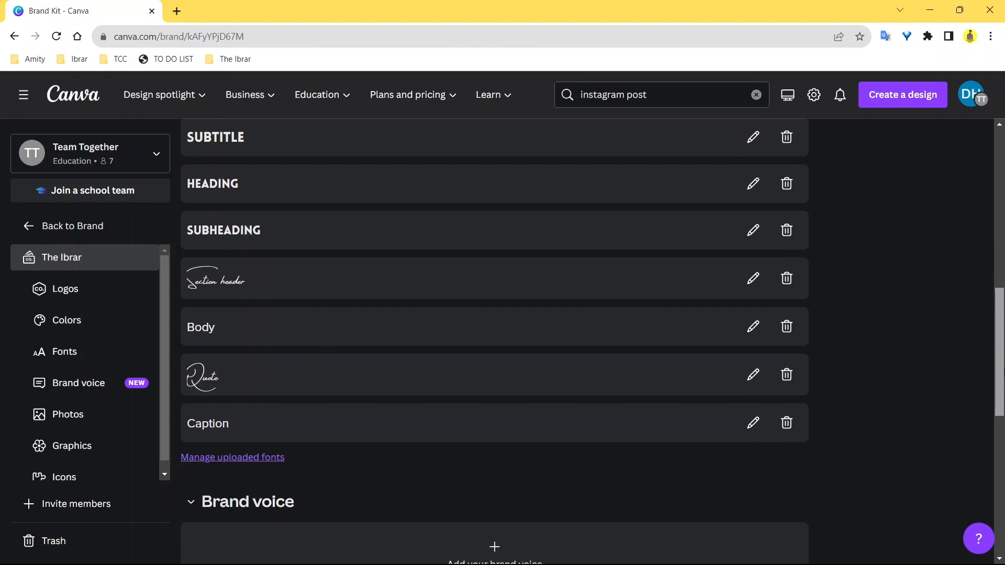
{"action": "scroll", "coordinate": [989, 448], "scroll_direction": "down", "scroll_amount": 5}
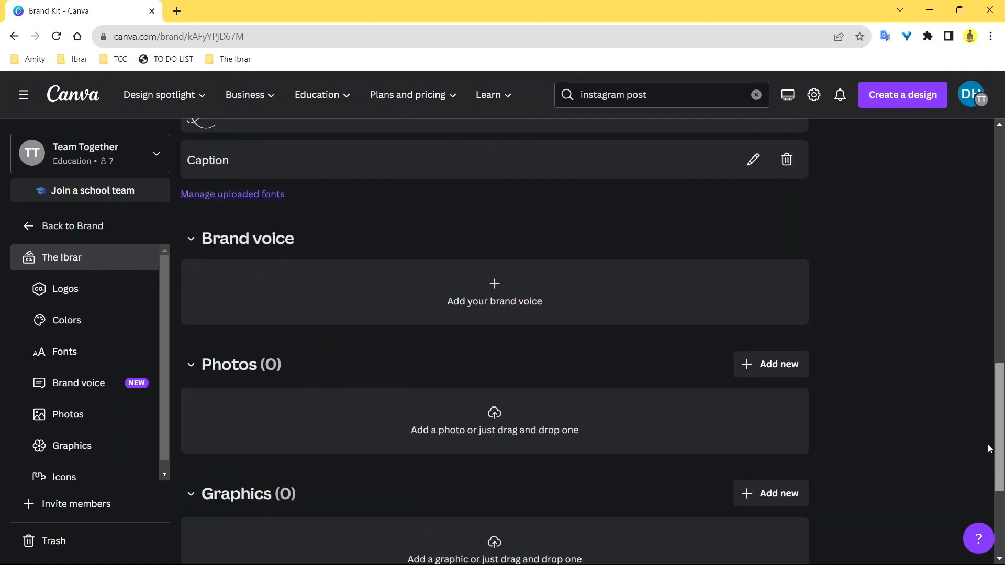
{"action": "scroll", "coordinate": [989, 448], "scroll_direction": "down", "scroll_amount": 4}
{"action": "scroll", "coordinate": [997, 451], "scroll_direction": "up", "scroll_amount": 3}
{"action": "left_click_drag", "start_coordinate": [997, 451], "coordinate": [994, 180]}
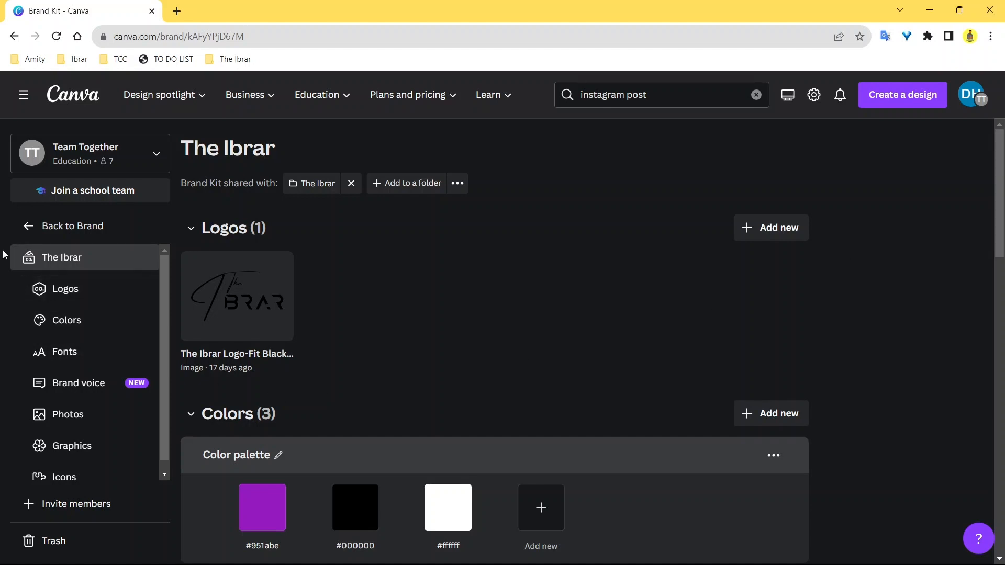
{"action": "left_click", "coordinate": [33, 225]}
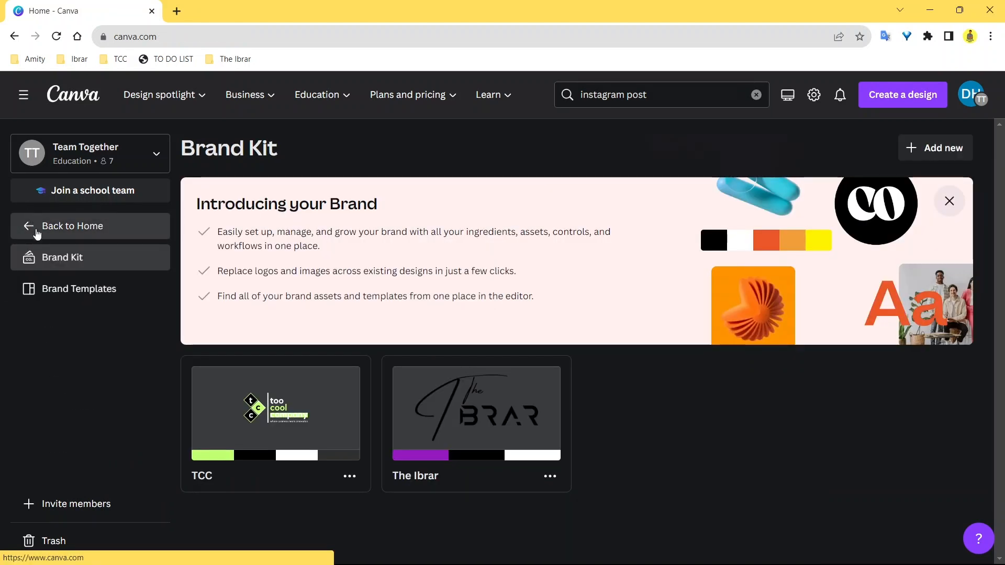
{"action": "left_click", "coordinate": [33, 226]}
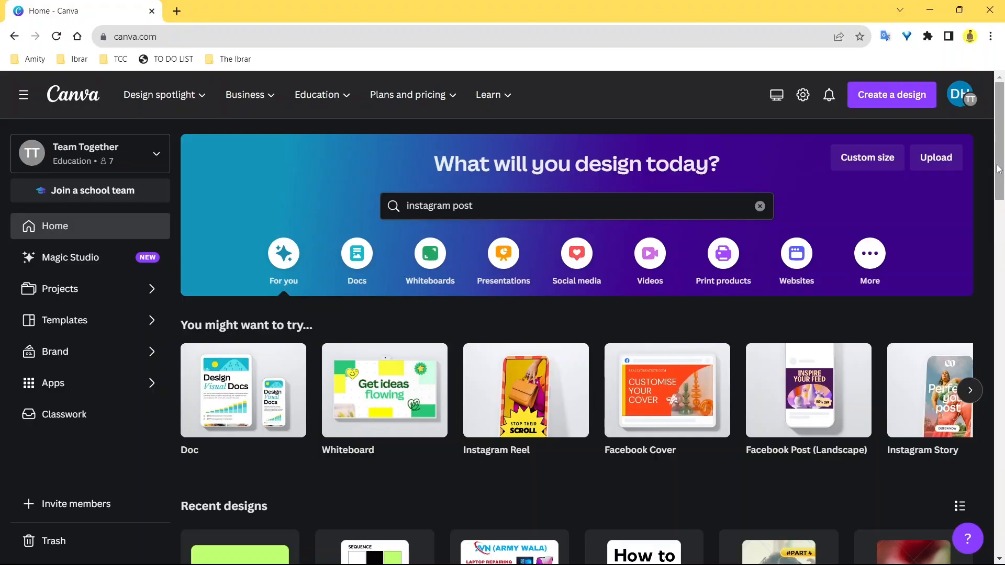
- Create a new square Instagram Post design of 1080 × 1080 px from the suggested design types
{"action": "left_click", "coordinate": [917, 105]}
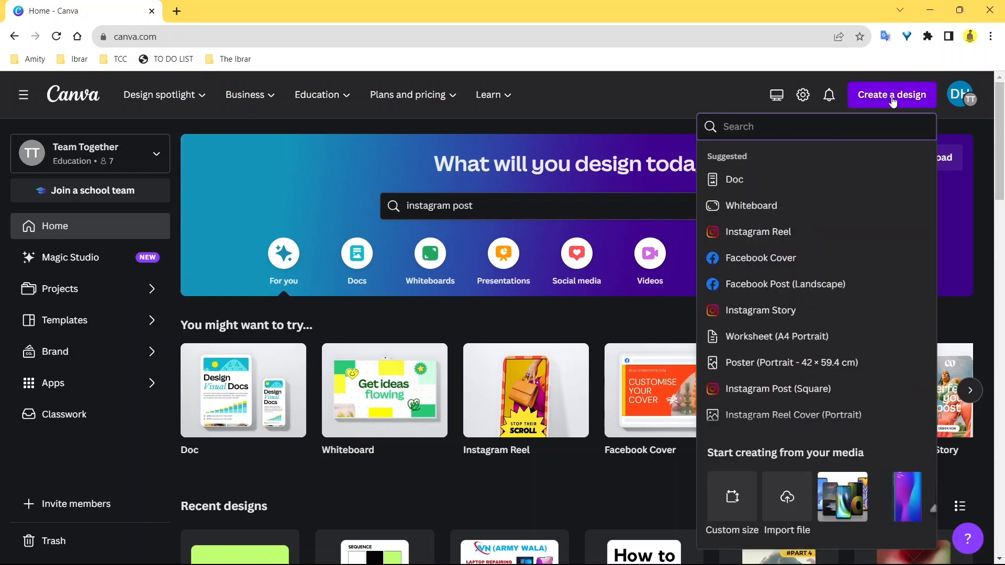
{"action": "left_click", "coordinate": [723, 89]}
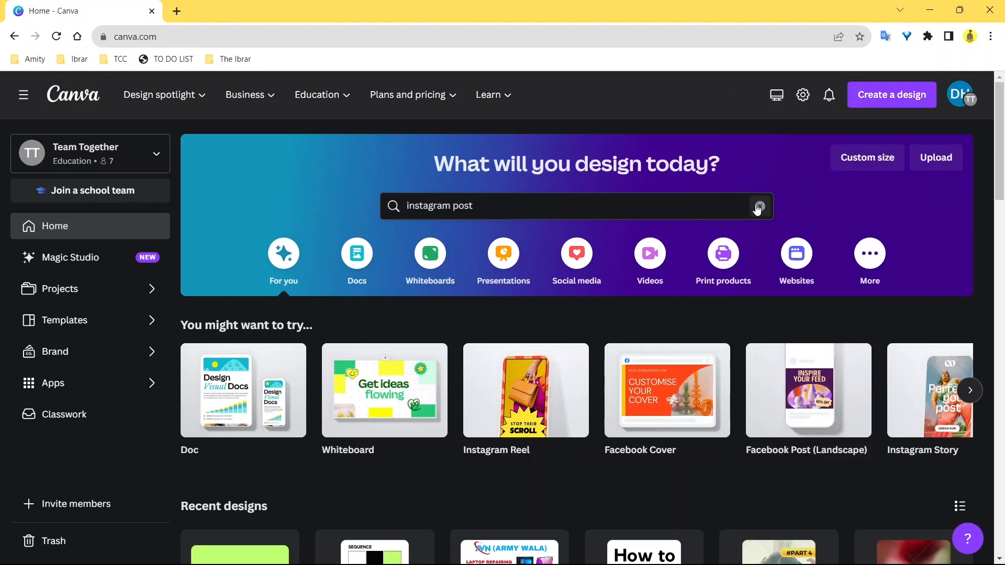
{"action": "left_click", "coordinate": [917, 98]}
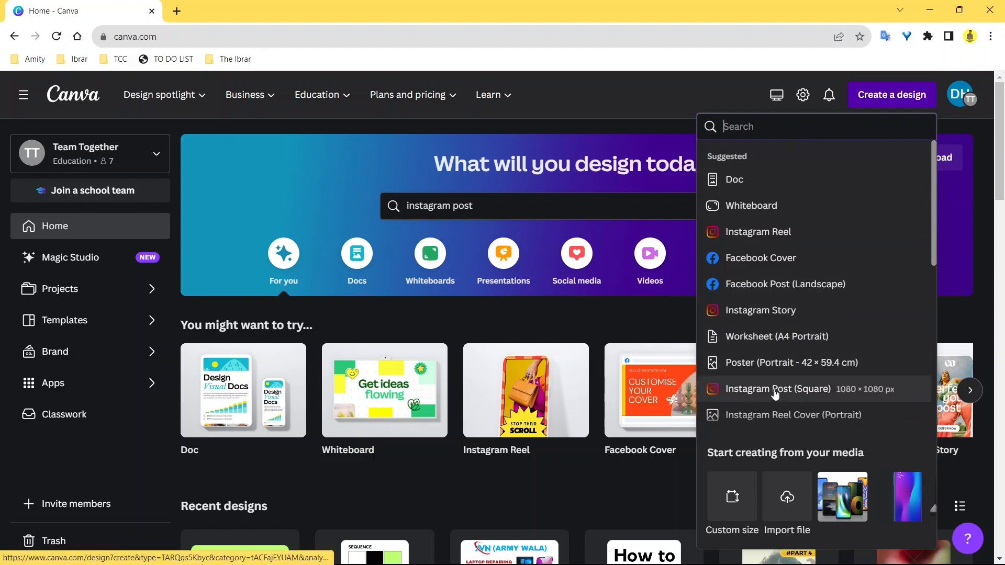
{"action": "left_click", "coordinate": [825, 398]}
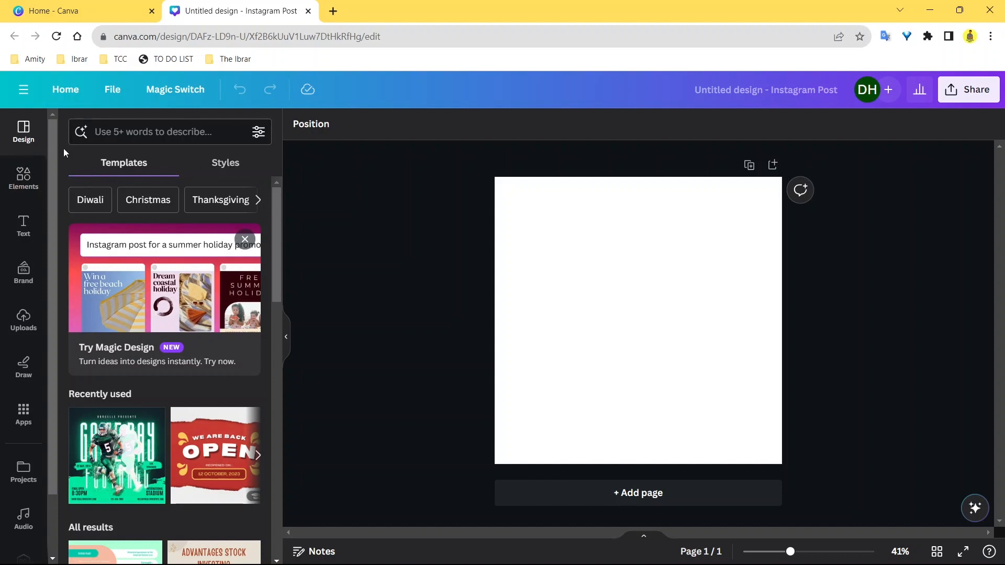
- Browse the suggested templates, apply the Fun Financial Company Instagram Post template to the page, and return to the template list
{"action": "scroll", "coordinate": [212, 308], "scroll_direction": "down", "scroll_amount": 4}
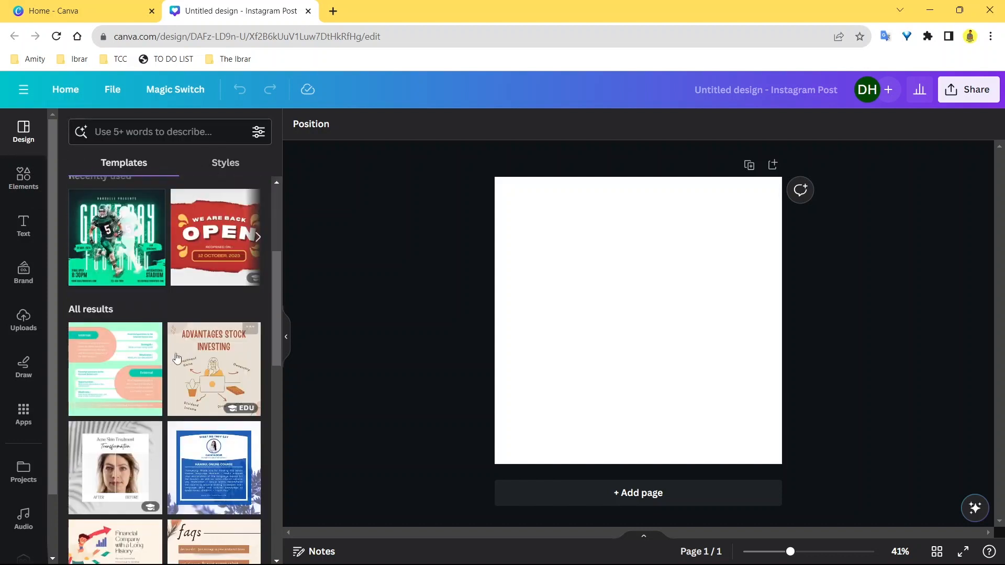
{"action": "scroll", "coordinate": [169, 310], "scroll_direction": "up", "scroll_amount": 1}
{"action": "scroll", "coordinate": [177, 321], "scroll_direction": "down", "scroll_amount": 1}
{"action": "scroll", "coordinate": [177, 320], "scroll_direction": "down", "scroll_amount": 4}
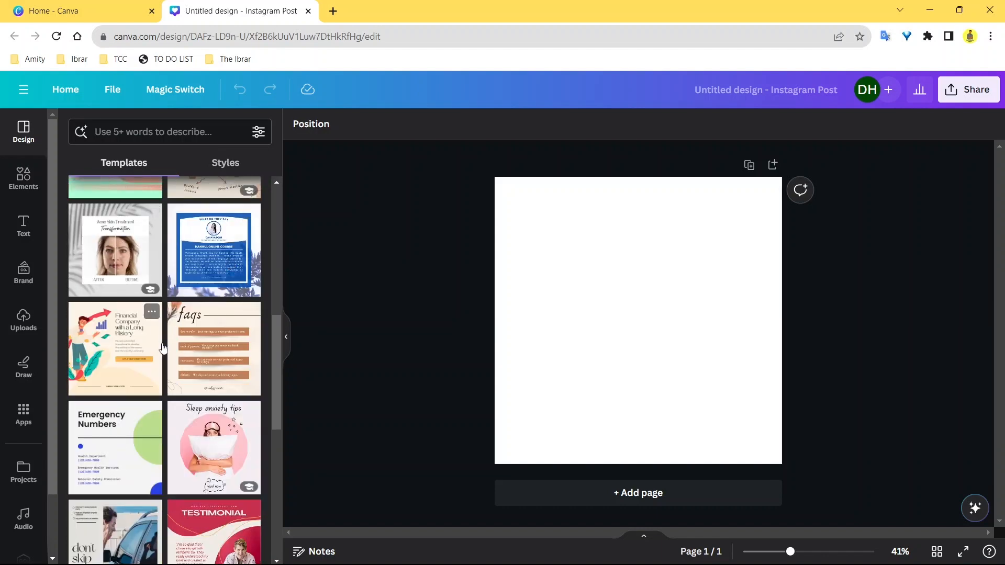
{"action": "left_click", "coordinate": [138, 355]}
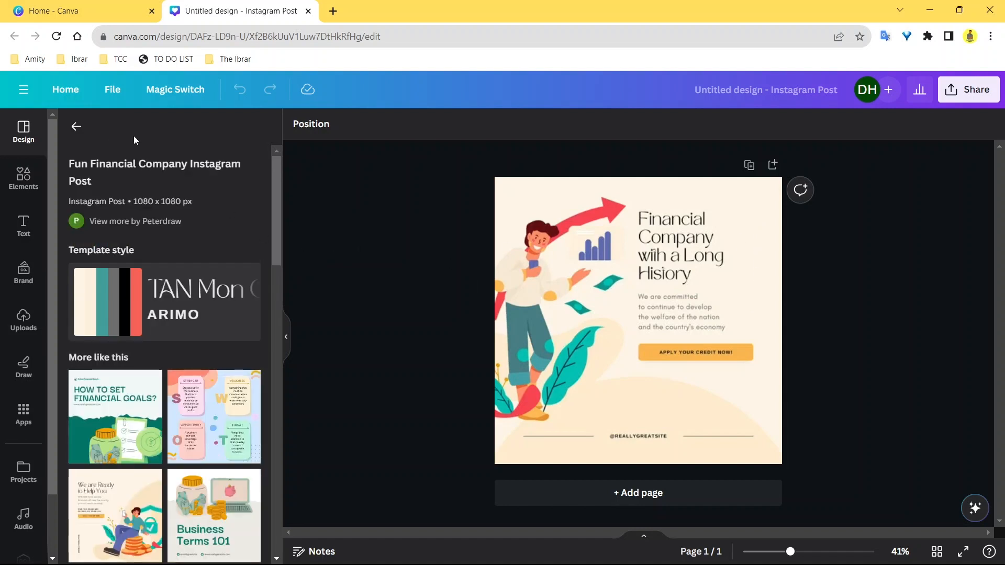
{"action": "left_click", "coordinate": [77, 127]}
- Add a second page after the financial company template page and delete the template page
{"action": "left_click", "coordinate": [772, 165]}
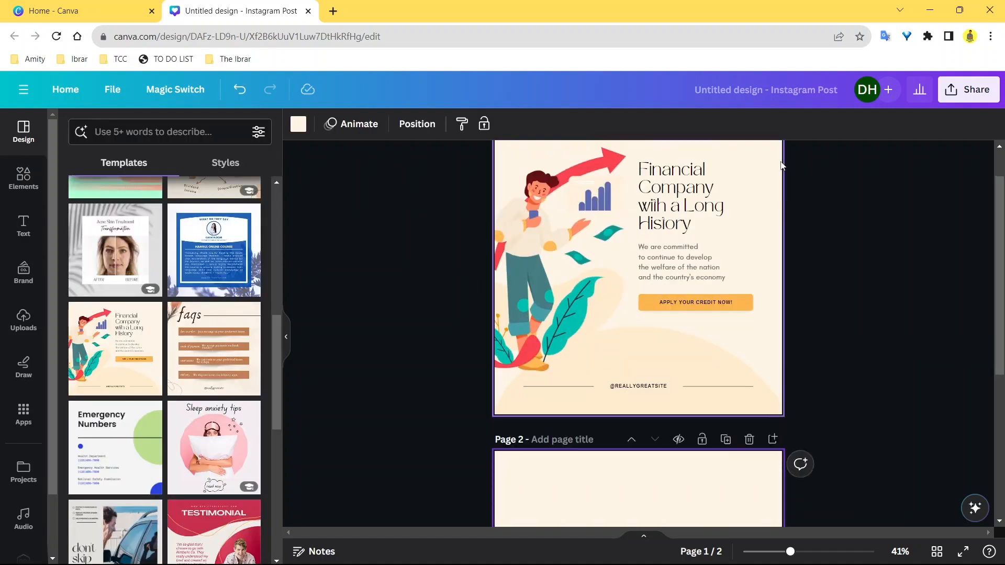
{"action": "left_click", "coordinate": [749, 165]}
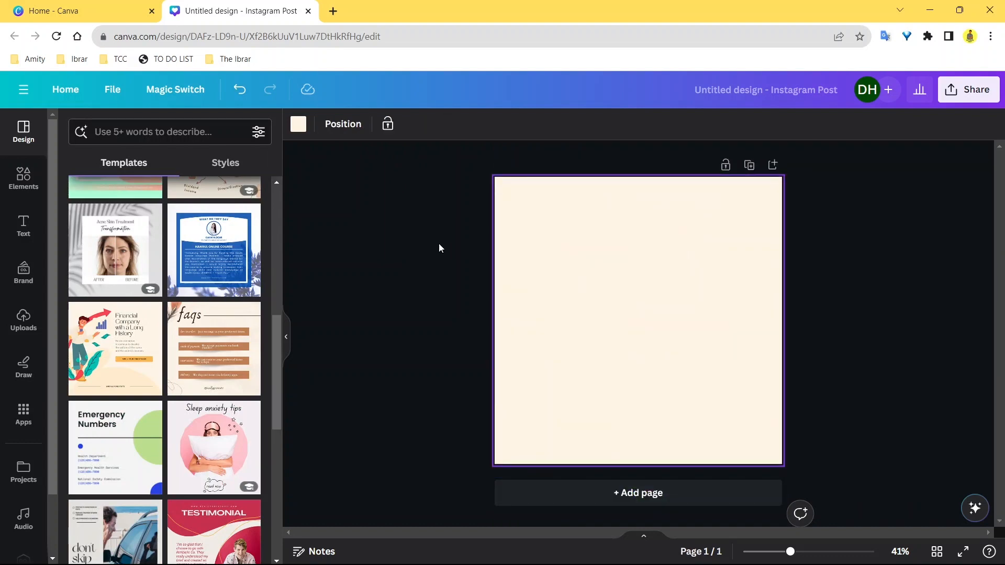
- Search the templates with the recent prompt "instagram post for a restaurant under new management, calling viewers to follow and visit"
{"action": "scroll", "coordinate": [166, 260], "scroll_direction": "up", "scroll_amount": 10}
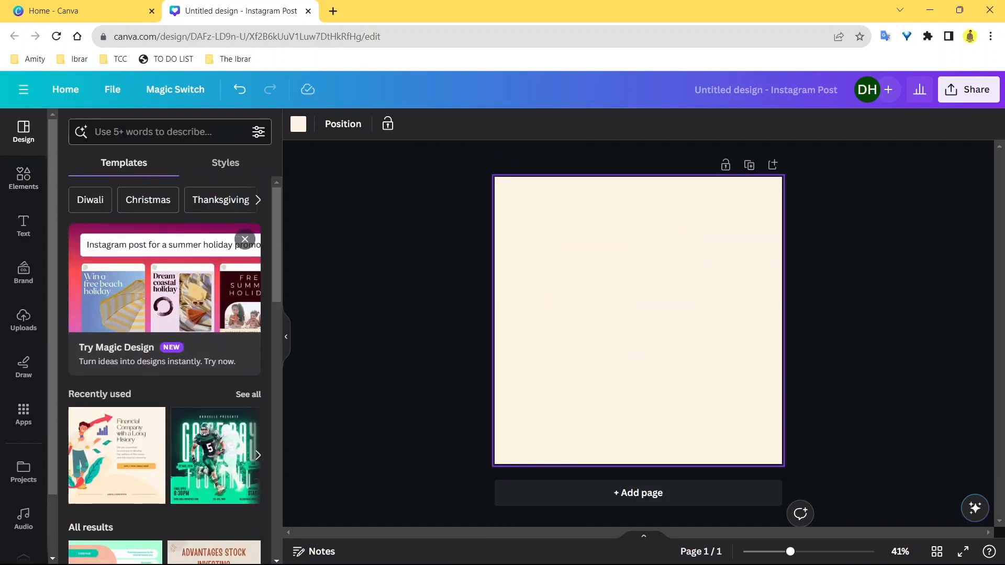
{"action": "left_click", "coordinate": [129, 131]}
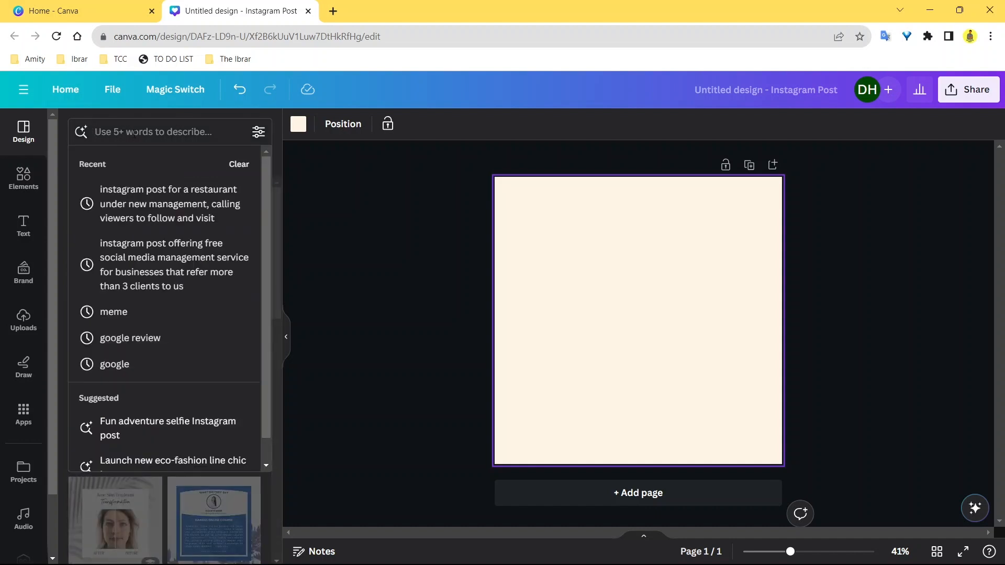
{"action": "left_click", "coordinate": [64, 130]}
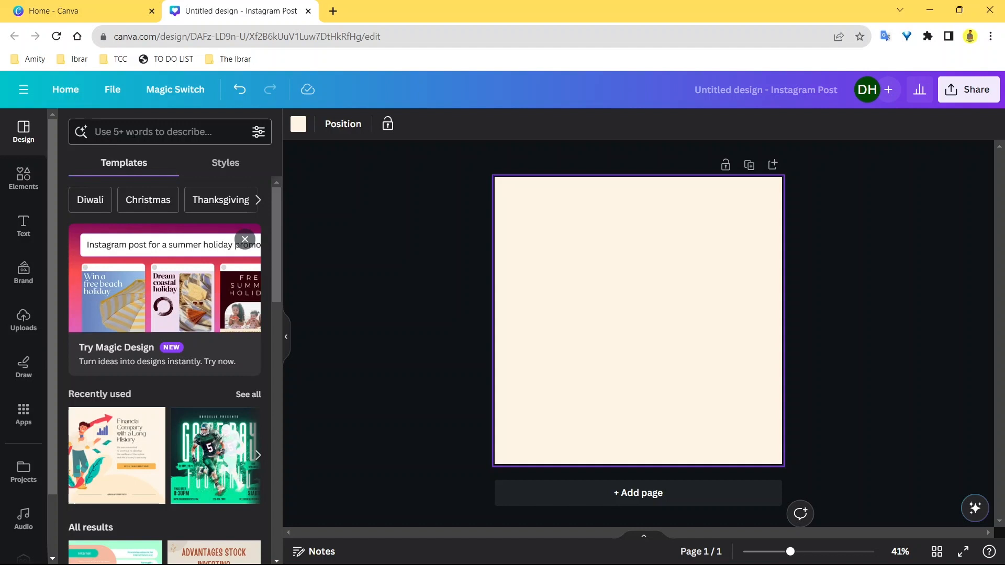
{"action": "left_click", "coordinate": [135, 132]}
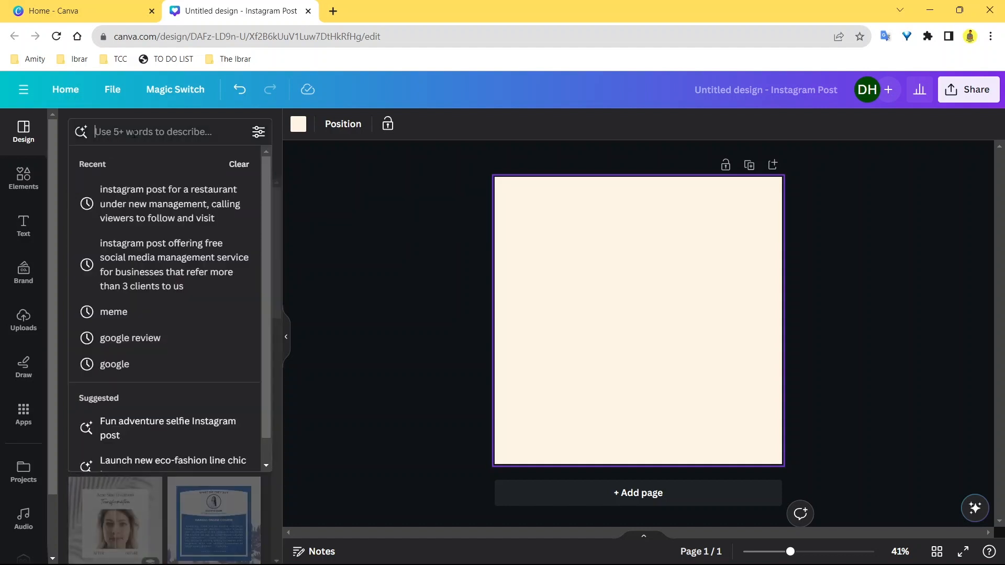
{"action": "left_click", "coordinate": [170, 205]}
{"action": "left_click", "coordinate": [125, 132]}
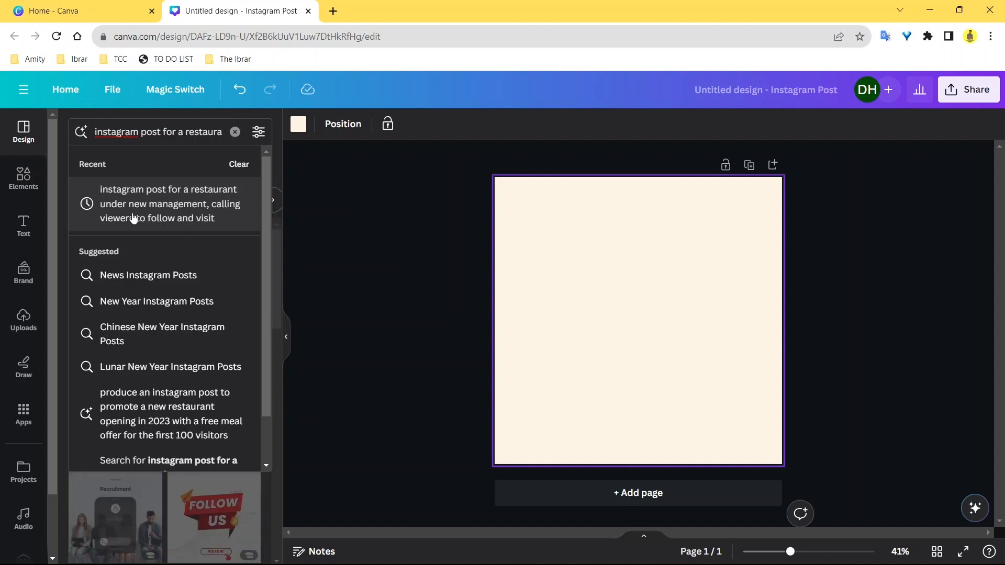
{"action": "left_click", "coordinate": [149, 205]}
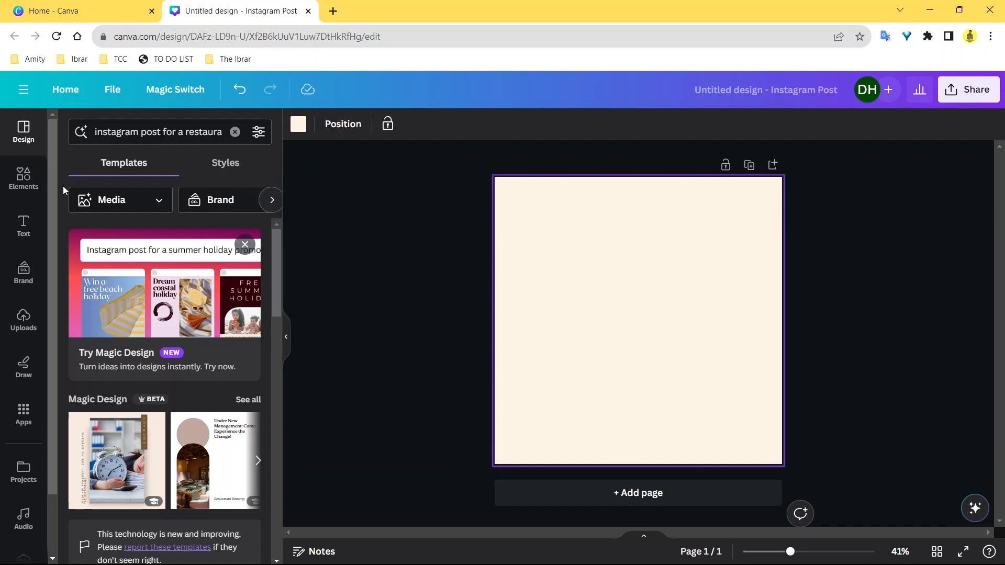
- Look through the Magic Design suggestions and the other template results for the restaurant prompt
{"action": "scroll", "coordinate": [224, 327], "scroll_direction": "down", "scroll_amount": 4}
{"action": "scroll", "coordinate": [224, 328], "scroll_direction": "up", "scroll_amount": 4}
{"action": "scroll", "coordinate": [224, 327], "scroll_direction": "down", "scroll_amount": 3}
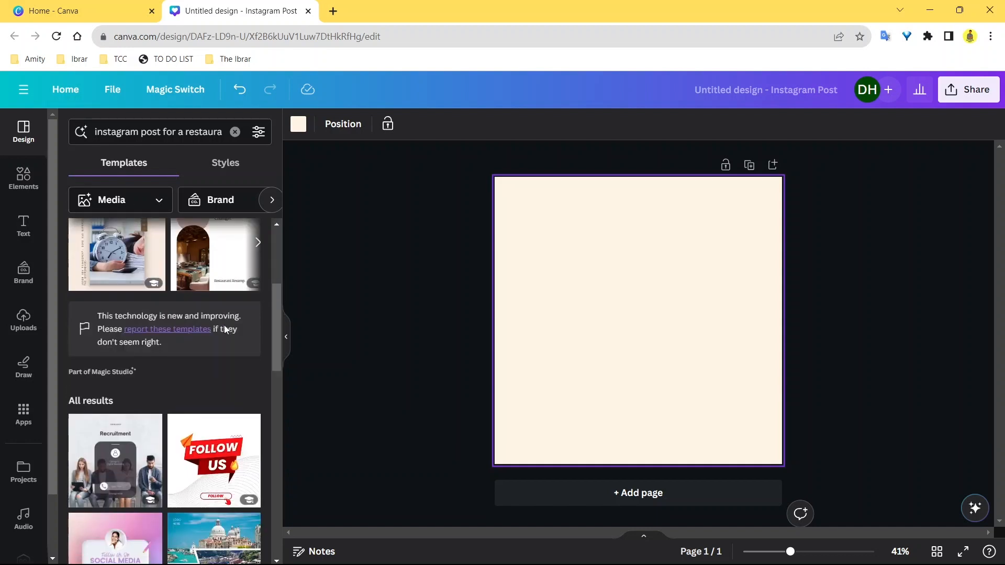
{"action": "scroll", "coordinate": [224, 327], "scroll_direction": "down", "scroll_amount": 3}
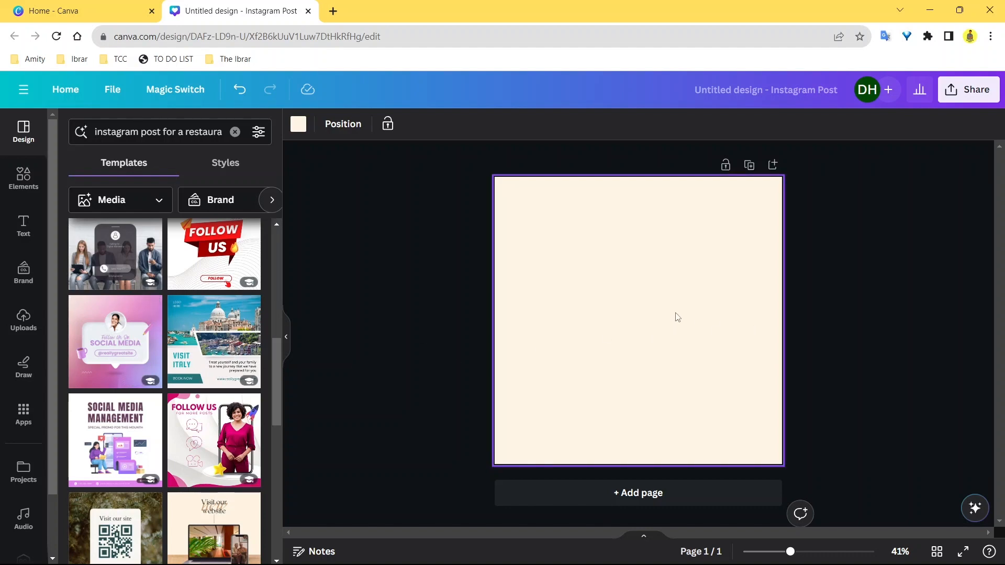
{"action": "scroll", "coordinate": [215, 328], "scroll_direction": "up", "scroll_amount": 3}
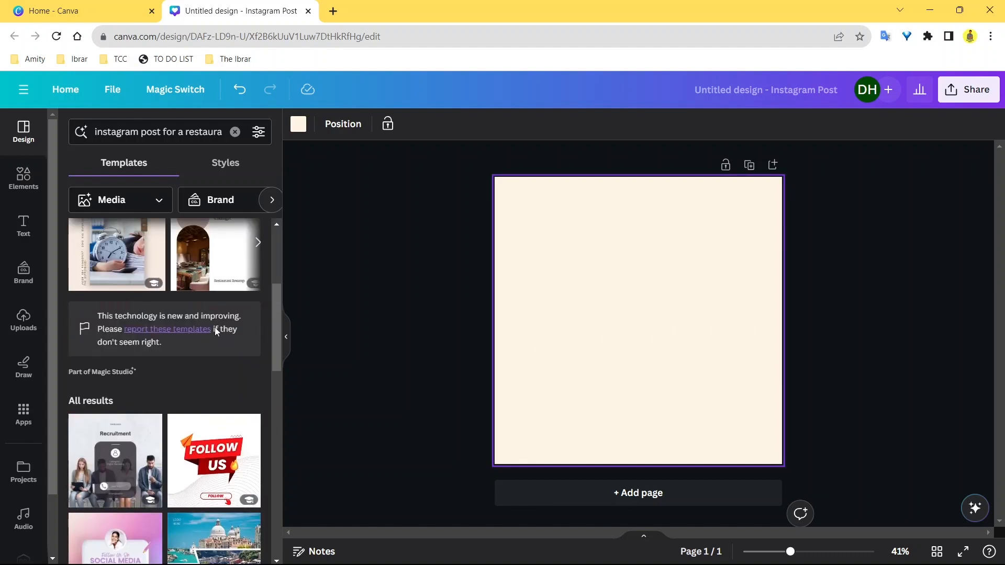
{"action": "scroll", "coordinate": [214, 328], "scroll_direction": "down", "scroll_amount": 4}
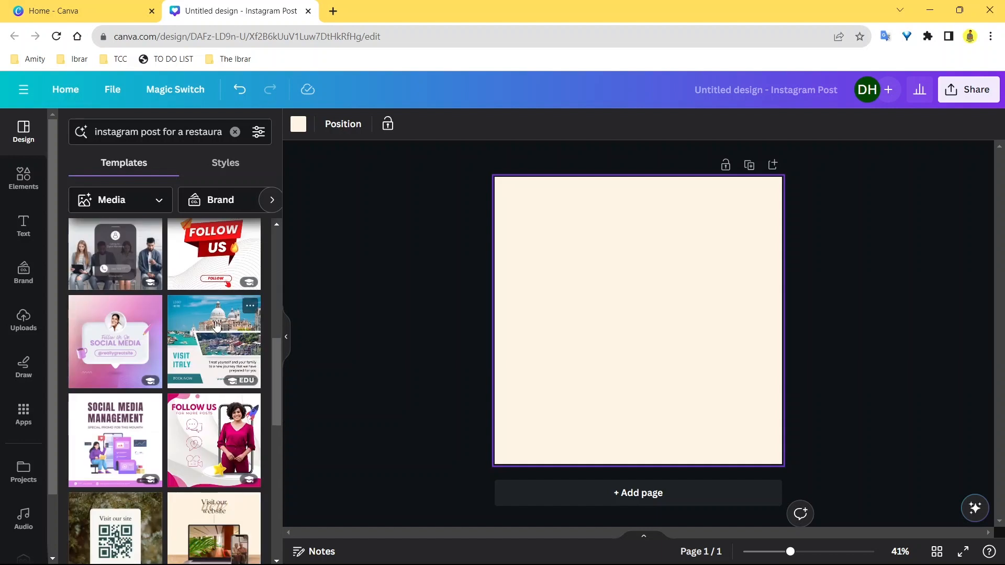
- Clear the restaurant prompt from the template search and switch to the elements library
{"action": "scroll", "coordinate": [239, 294], "scroll_direction": "up", "scroll_amount": 4}
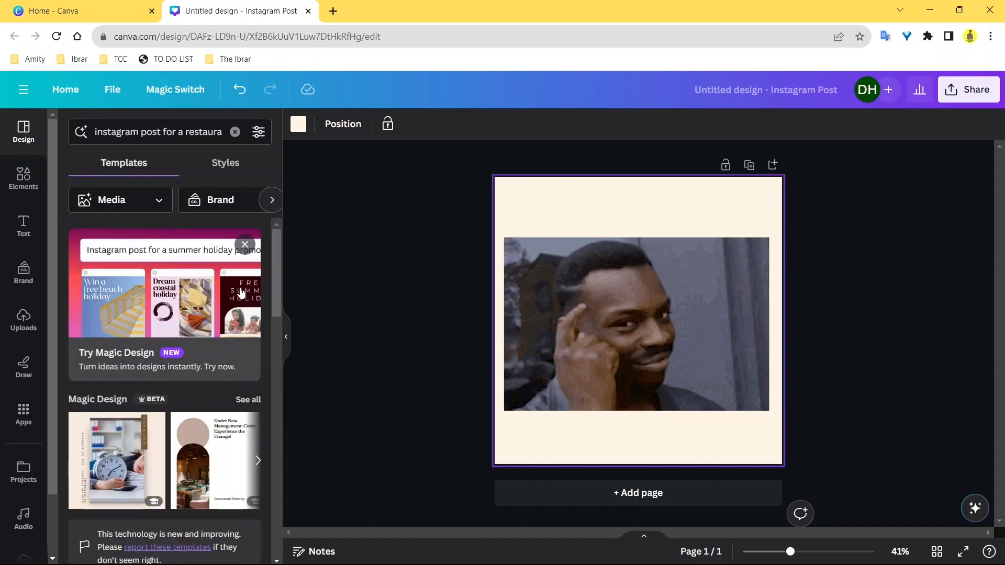
{"action": "left_click", "coordinate": [235, 132]}
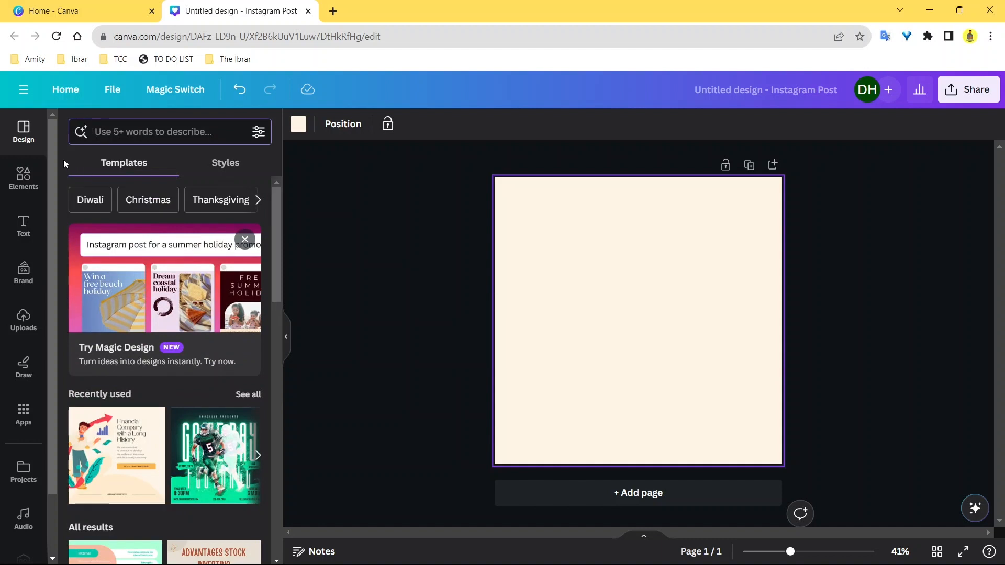
{"action": "left_click", "coordinate": [28, 175]}
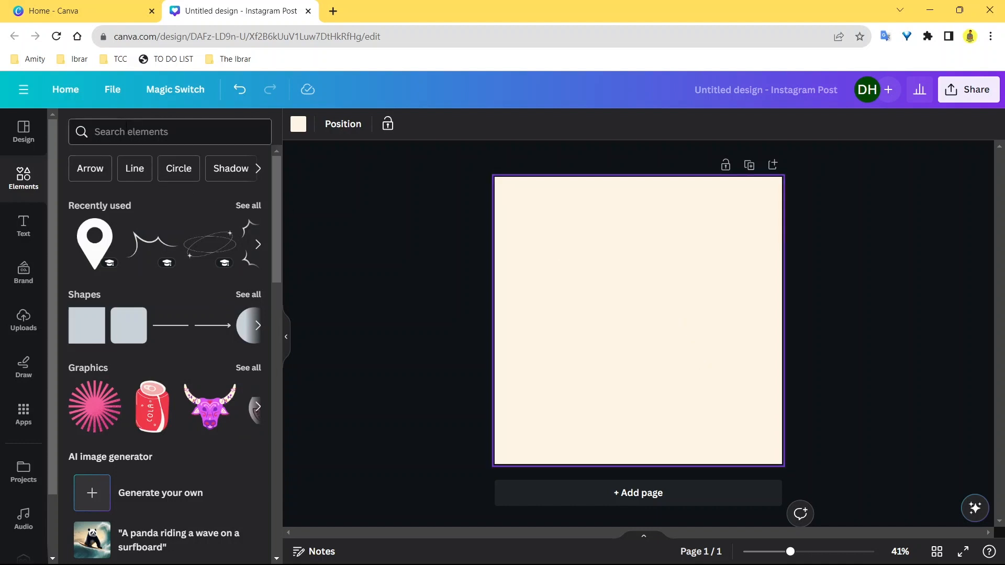
- Look over the element library's categories, starting with the recently used items, shapes and graphics
{"action": "scroll", "coordinate": [189, 262], "scroll_direction": "down", "scroll_amount": 5}
{"action": "scroll", "coordinate": [191, 291], "scroll_direction": "up", "scroll_amount": 5}
{"action": "scroll", "coordinate": [190, 207], "scroll_direction": "down", "scroll_amount": 4}
{"action": "scroll", "coordinate": [189, 207], "scroll_direction": "up", "scroll_amount": 4}
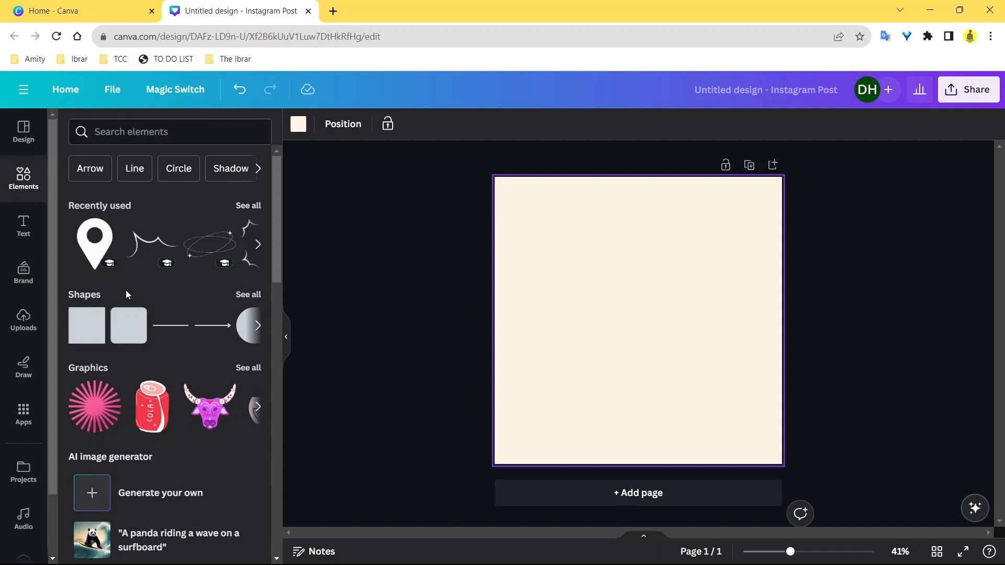
{"action": "scroll", "coordinate": [209, 298], "scroll_direction": "down", "scroll_amount": 4}
{"action": "scroll", "coordinate": [206, 287], "scroll_direction": "up", "scroll_amount": 4}
- View the full Shapes collection, look through its lines and shapes, and return to the elements overview
{"action": "left_click", "coordinate": [248, 294]}
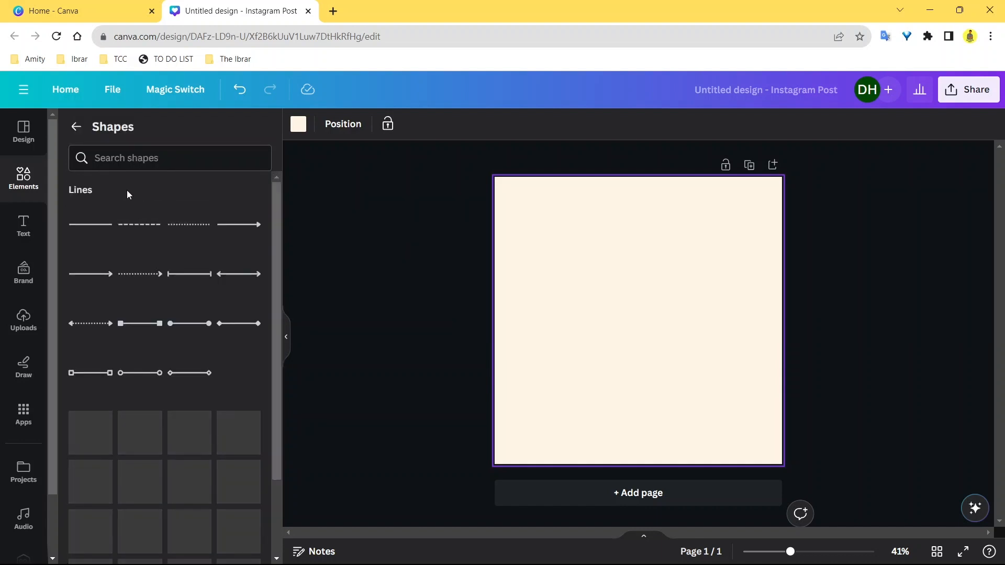
{"action": "scroll", "coordinate": [193, 314], "scroll_direction": "down", "scroll_amount": 5}
{"action": "scroll", "coordinate": [209, 392], "scroll_direction": "down", "scroll_amount": 3}
{"action": "scroll", "coordinate": [219, 403], "scroll_direction": "up", "scroll_amount": 9}
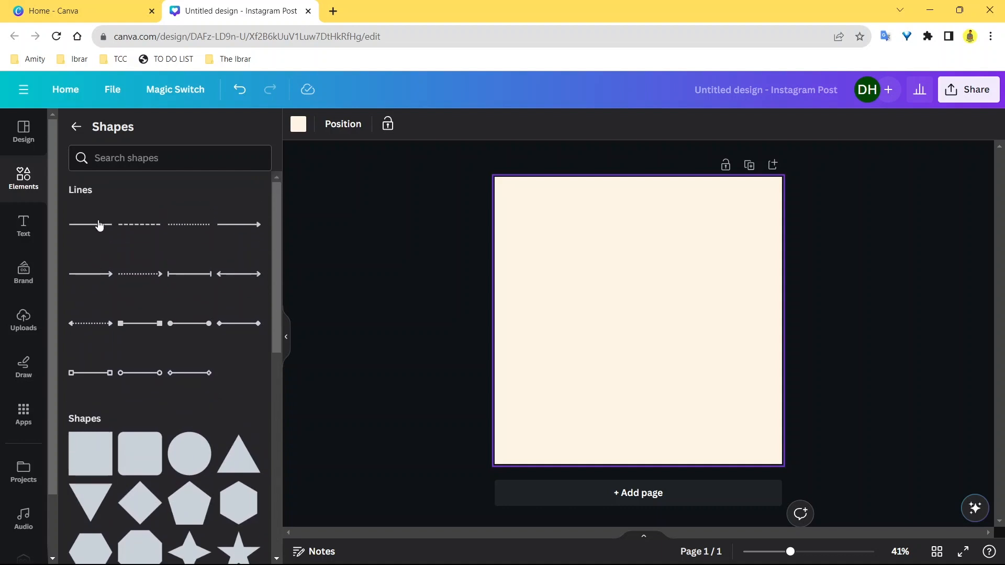
{"action": "left_click", "coordinate": [76, 127]}
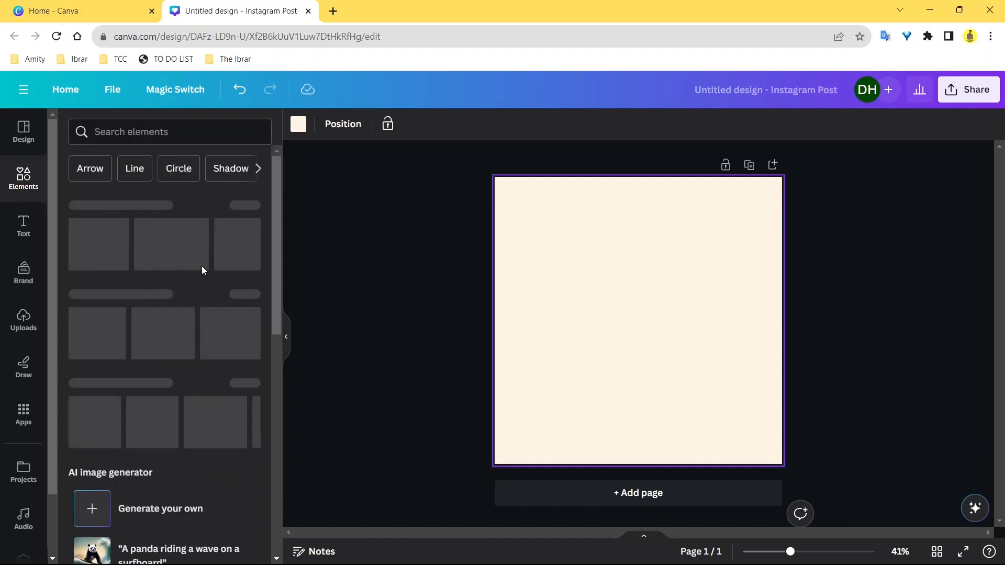
- Look through the AI image generator, stickers, photos, videos and audio sections of the element library
{"action": "scroll", "coordinate": [200, 246], "scroll_direction": "down", "scroll_amount": 4}
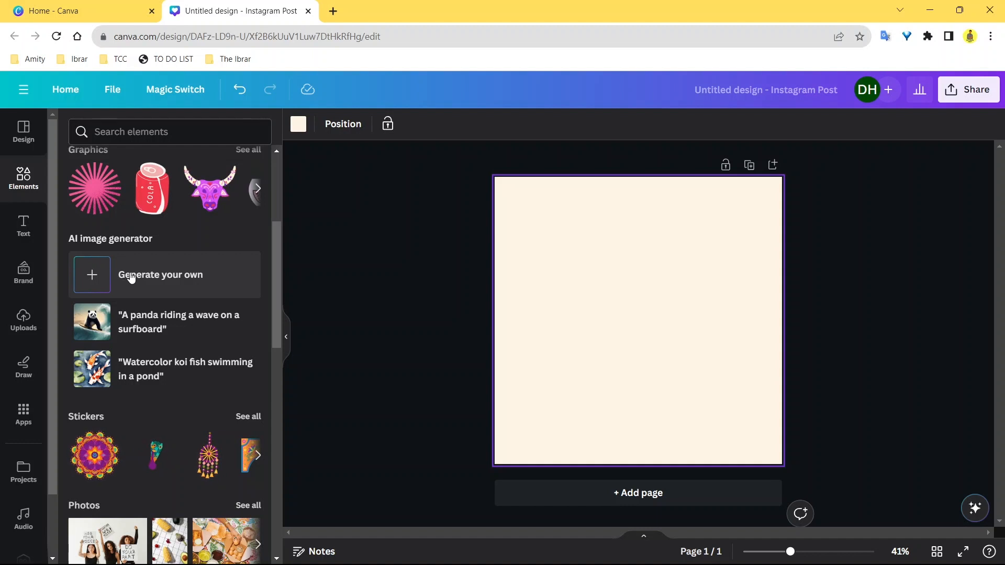
{"action": "scroll", "coordinate": [131, 277], "scroll_direction": "down", "scroll_amount": 4}
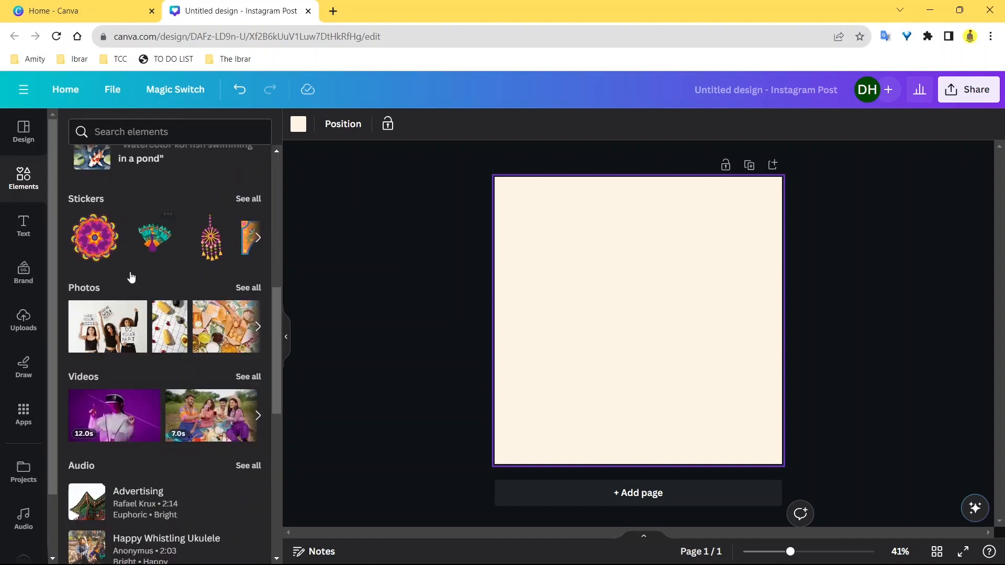
{"action": "scroll", "coordinate": [134, 303], "scroll_direction": "up", "scroll_amount": 8}
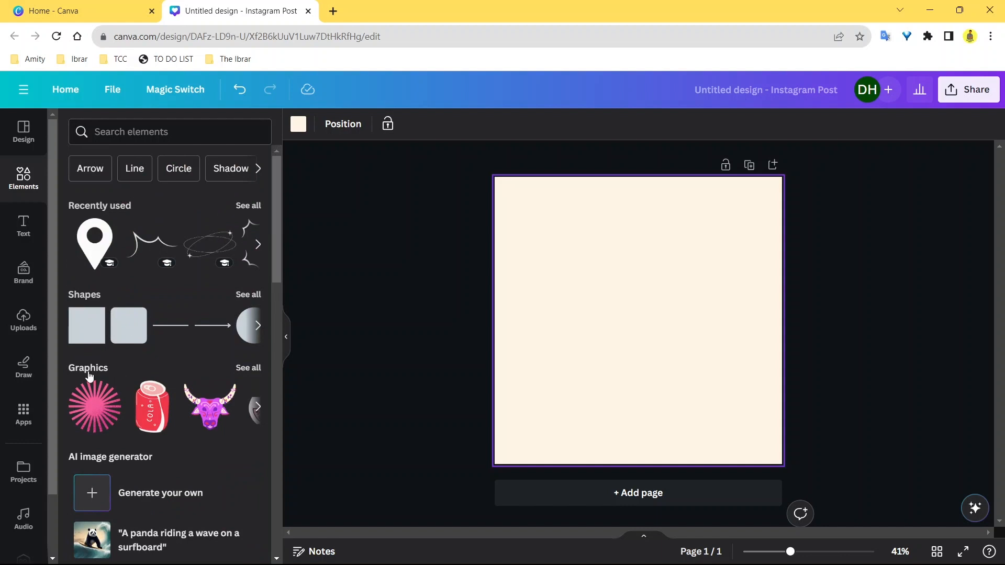
{"action": "scroll", "coordinate": [99, 366], "scroll_direction": "down", "scroll_amount": 5}
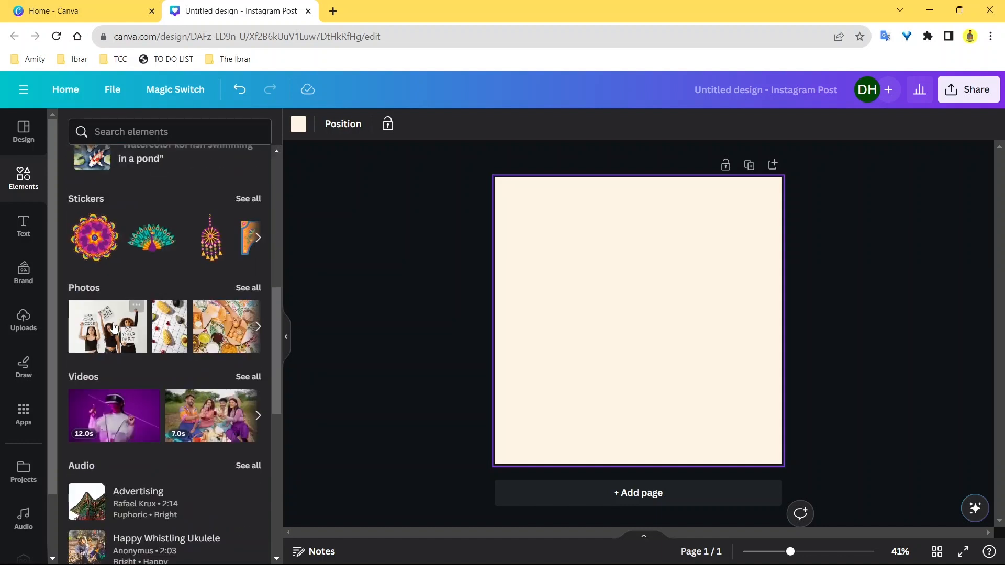
{"action": "scroll", "coordinate": [104, 379], "scroll_direction": "down", "scroll_amount": 4}
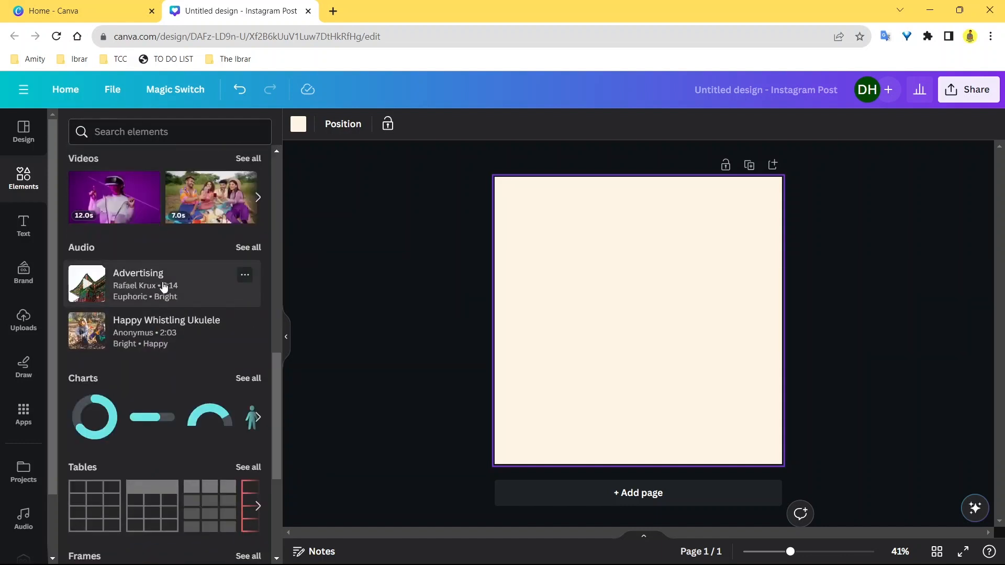
- Examine the charts, tables, frames, grids, Diwali and collections sections of the element library
{"action": "scroll", "coordinate": [162, 285], "scroll_direction": "down", "scroll_amount": 4}
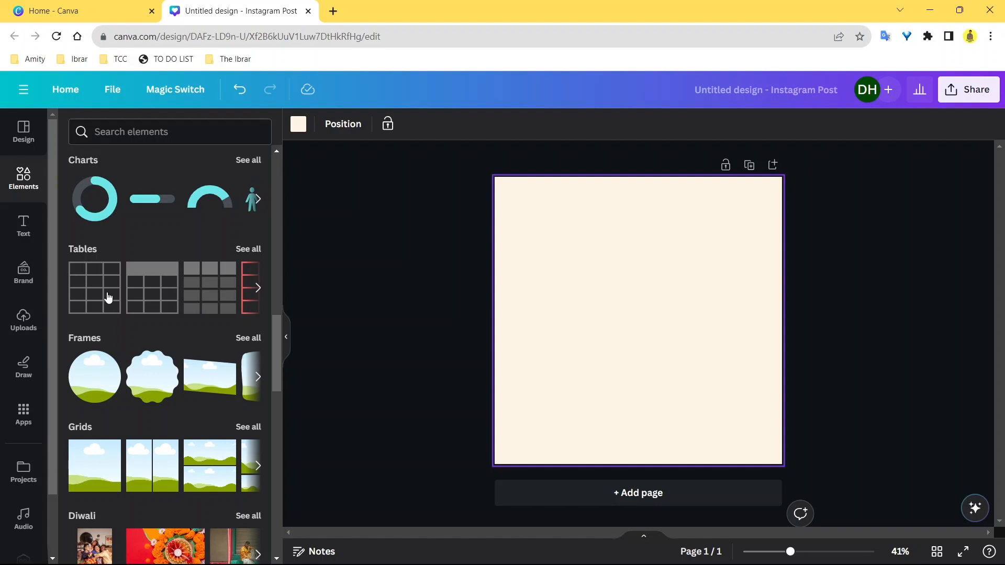
{"action": "scroll", "coordinate": [110, 345], "scroll_direction": "down", "scroll_amount": 4}
{"action": "scroll", "coordinate": [108, 262], "scroll_direction": "up", "scroll_amount": 4}
{"action": "scroll", "coordinate": [97, 350], "scroll_direction": "down", "scroll_amount": 4}
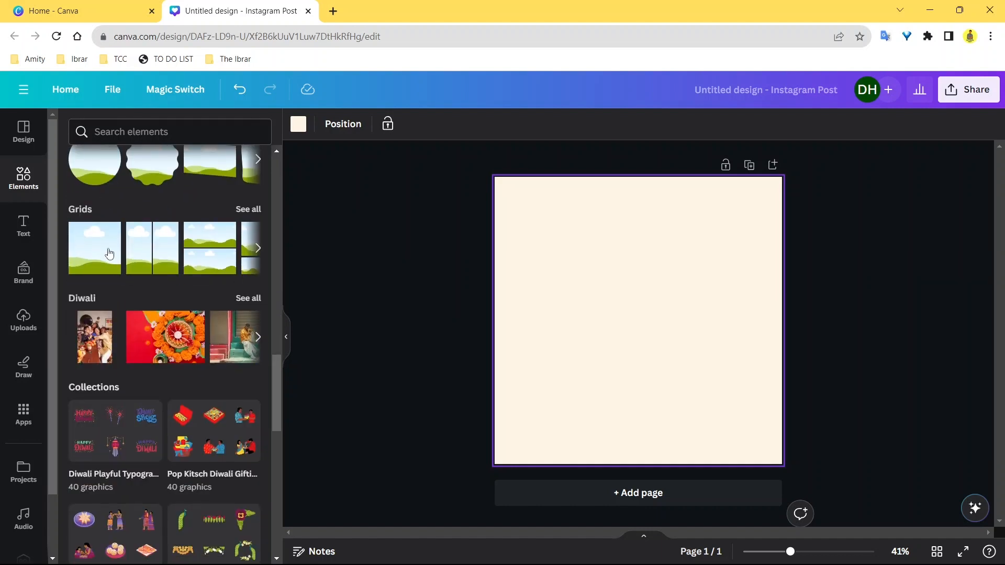
{"action": "left_click_drag", "start_coordinate": [275, 380], "coordinate": [274, 359]}
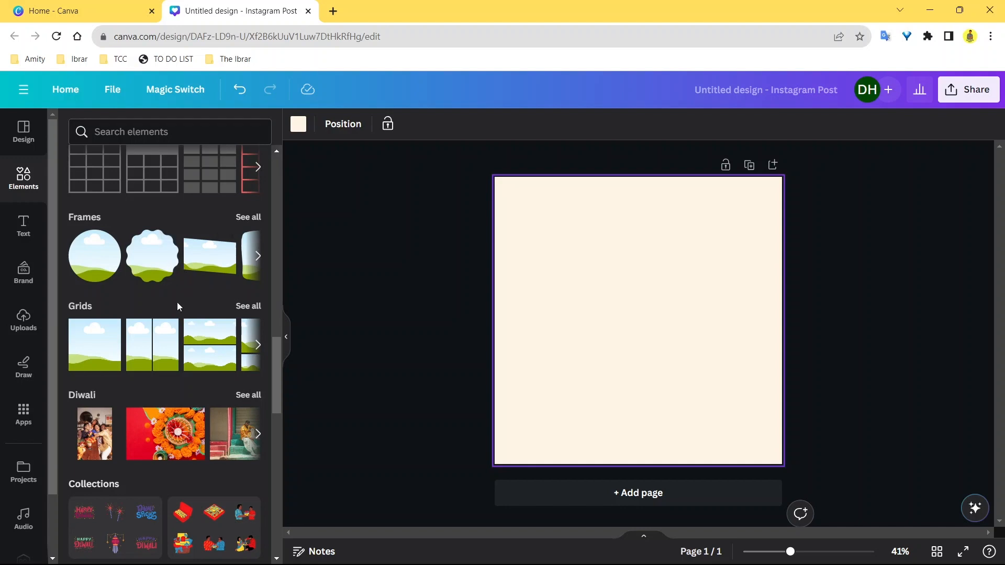
{"action": "scroll", "coordinate": [168, 352], "scroll_direction": "down", "scroll_amount": 4}
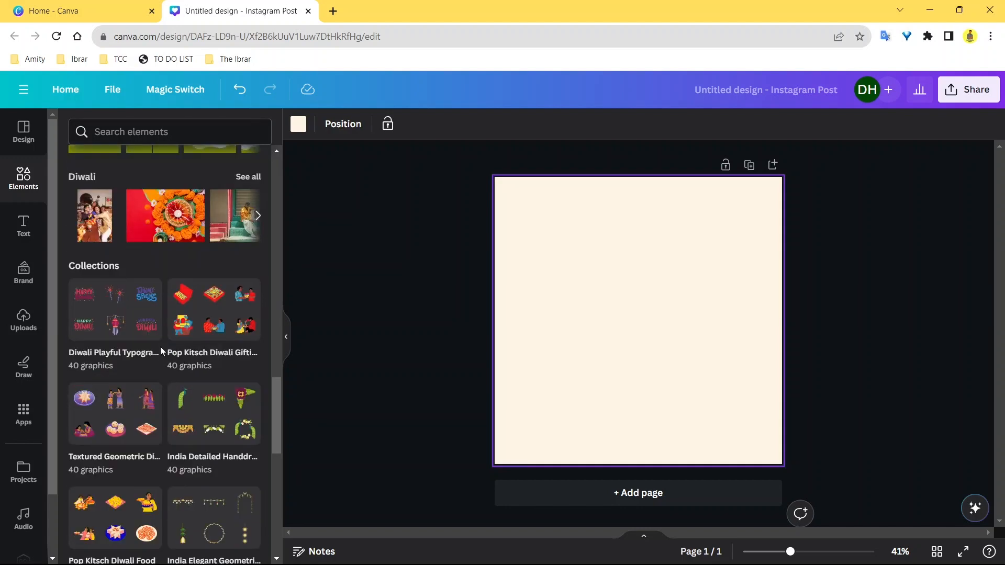
{"action": "scroll", "coordinate": [127, 351], "scroll_direction": "down", "scroll_amount": 4}
{"action": "scroll", "coordinate": [166, 342], "scroll_direction": "up", "scroll_amount": 10}
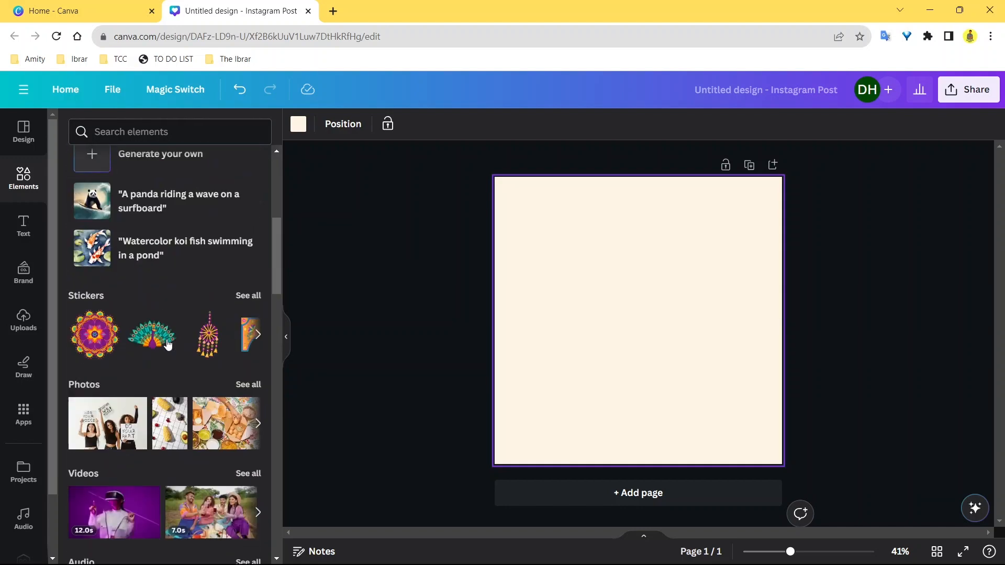
- Open the text options and look over the TCC brand text styles and the default text styles
{"action": "left_click", "coordinate": [25, 226]}
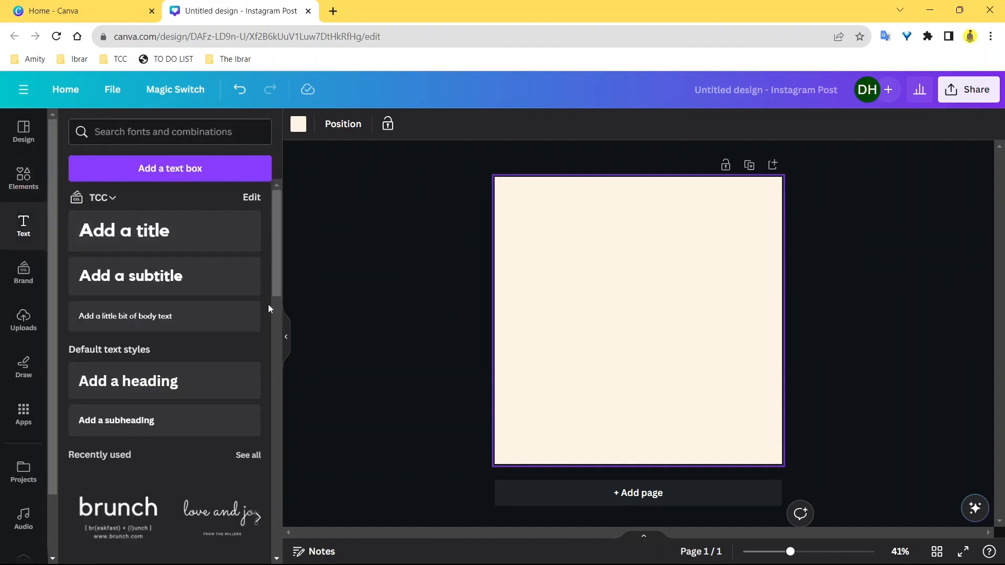
{"action": "scroll", "coordinate": [278, 272], "scroll_direction": "down", "scroll_amount": 1}
{"action": "scroll", "coordinate": [276, 272], "scroll_direction": "up", "scroll_amount": 1}
{"action": "scroll", "coordinate": [189, 370], "scroll_direction": "down", "scroll_amount": 5}
{"action": "scroll", "coordinate": [130, 227], "scroll_direction": "up", "scroll_amount": 5}
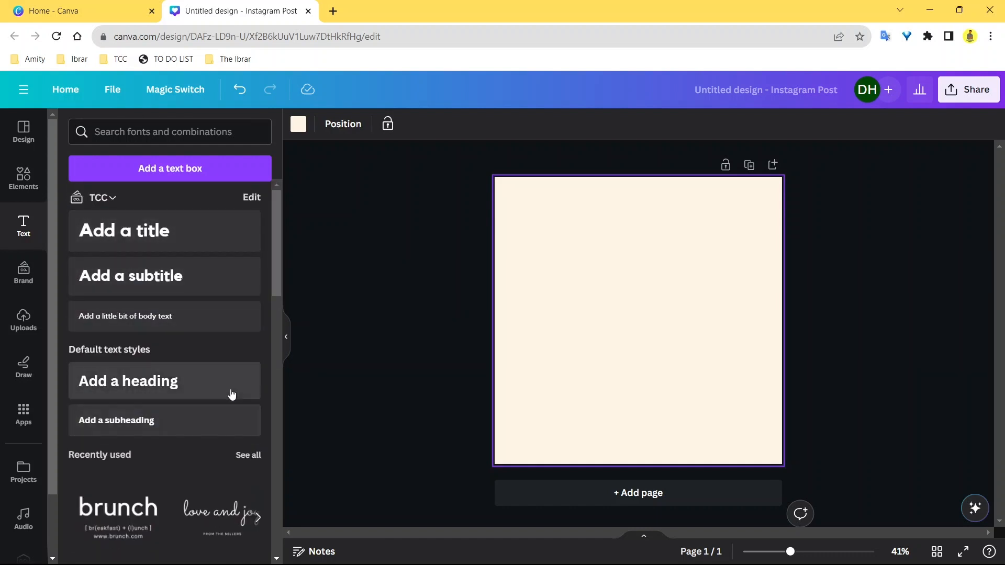
- Browse the ready-made font combinations among the text options
{"action": "left_click_drag", "start_coordinate": [275, 244], "coordinate": [281, 322]}
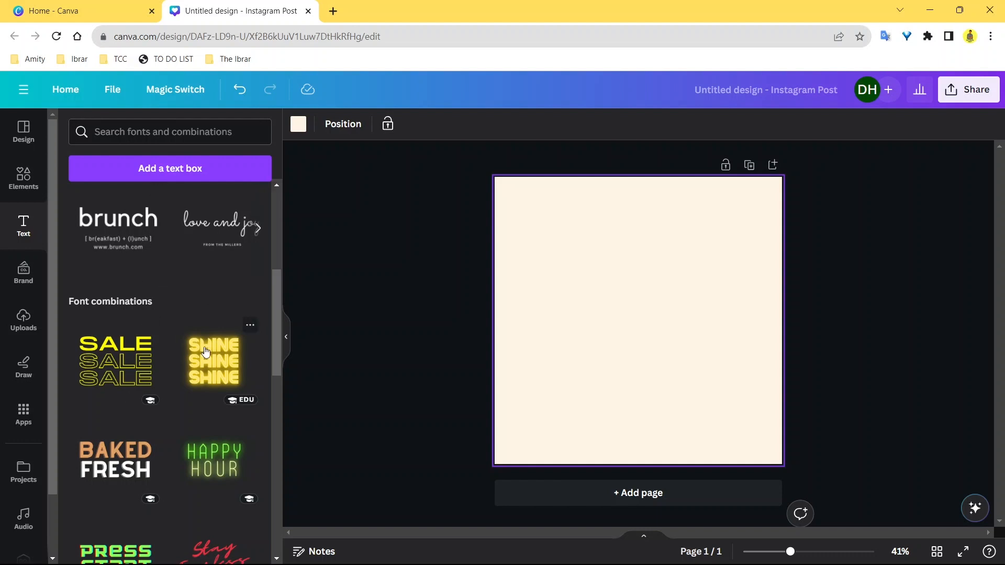
{"action": "scroll", "coordinate": [205, 349], "scroll_direction": "down", "scroll_amount": 4}
{"action": "scroll", "coordinate": [206, 352], "scroll_direction": "down", "scroll_amount": 4}
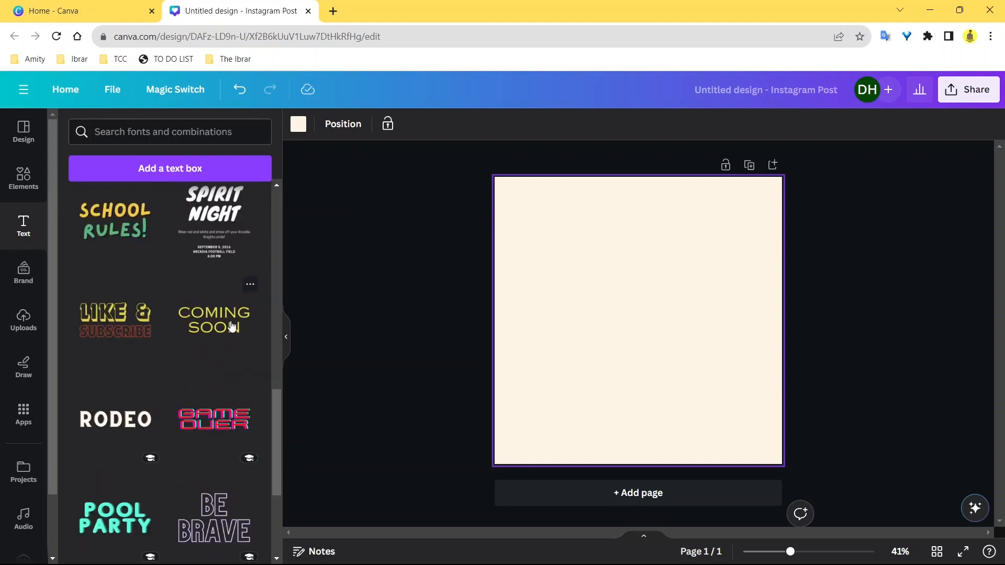
{"action": "scroll", "coordinate": [232, 326], "scroll_direction": "down", "scroll_amount": 4}
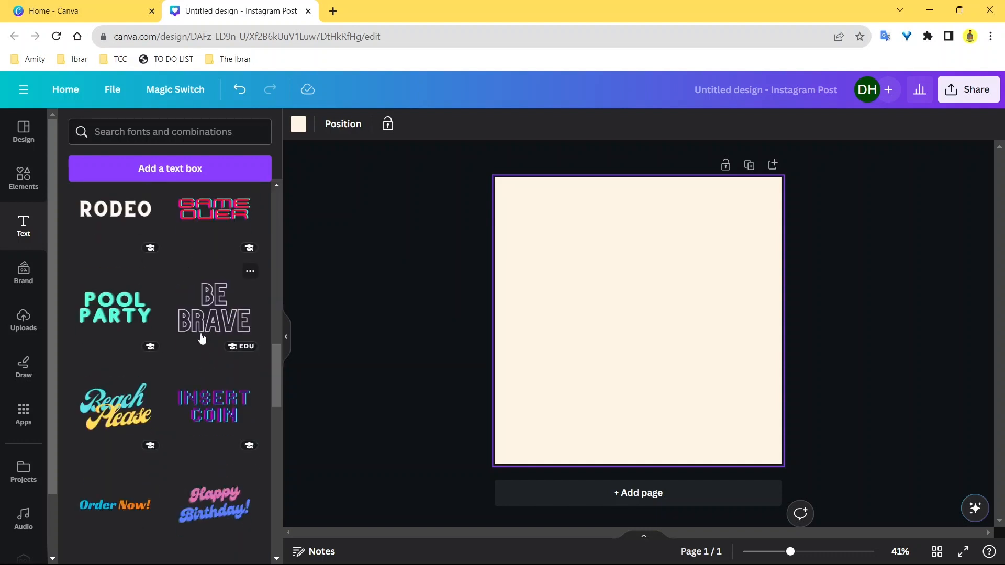
{"action": "scroll", "coordinate": [202, 339], "scroll_direction": "down", "scroll_amount": 4}
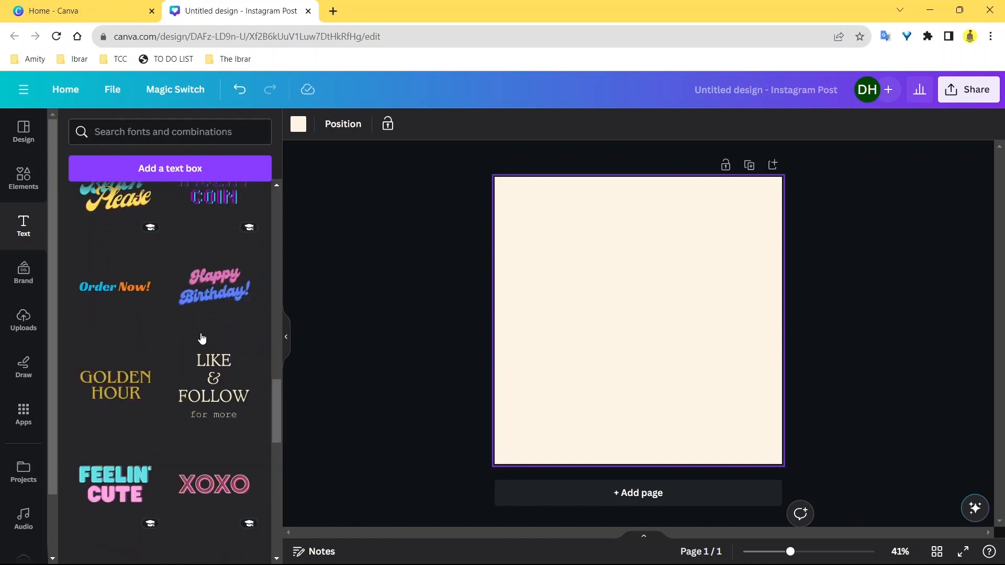
{"action": "scroll", "coordinate": [204, 341], "scroll_direction": "down", "scroll_amount": 8}
{"action": "scroll", "coordinate": [215, 344], "scroll_direction": "up", "scroll_amount": 4}
{"action": "scroll", "coordinate": [218, 346], "scroll_direction": "down", "scroll_amount": 4}
{"action": "scroll", "coordinate": [217, 346], "scroll_direction": "down", "scroll_amount": 8}
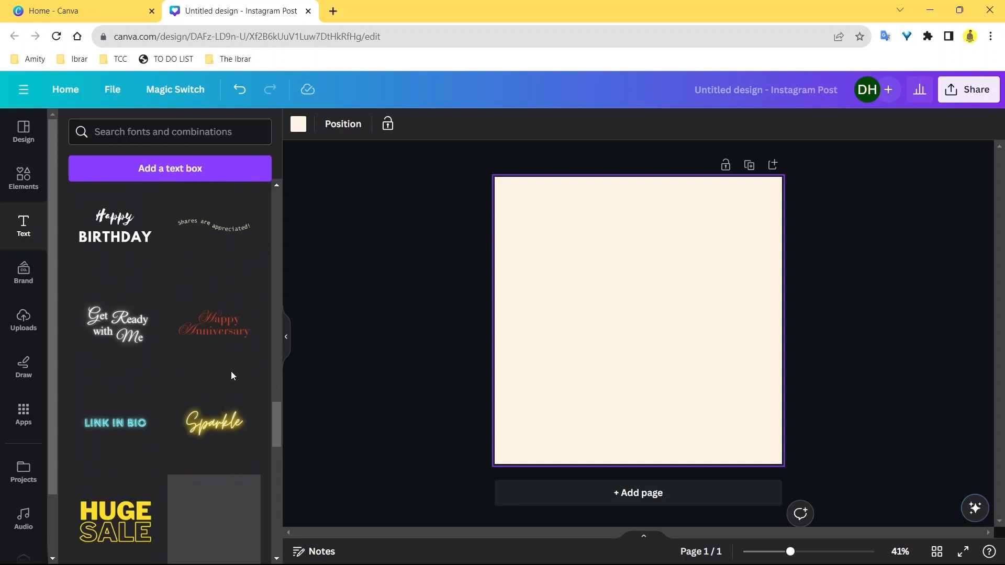
{"action": "scroll", "coordinate": [234, 366], "scroll_direction": "up", "scroll_amount": 10}
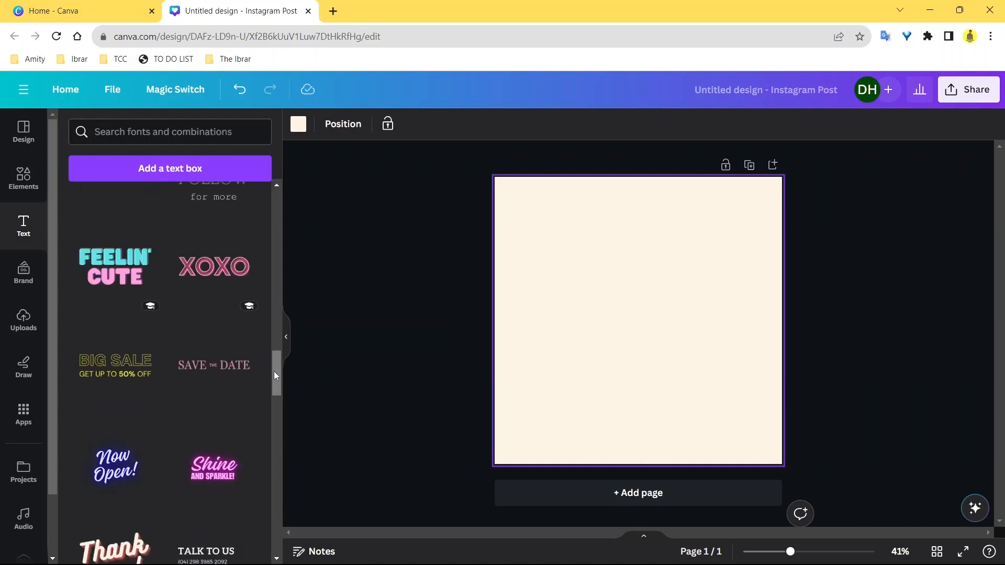
{"action": "scroll", "coordinate": [267, 335], "scroll_direction": "down", "scroll_amount": 5}
{"action": "scroll", "coordinate": [262, 302], "scroll_direction": "up", "scroll_amount": 1}
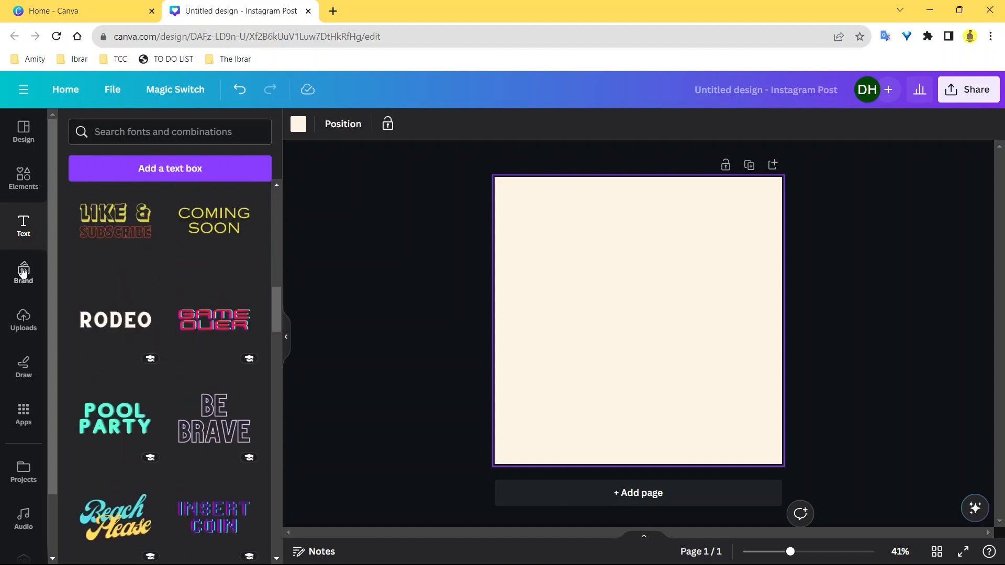
- Open the brand assets and look through the Brand Templates, brand voice and logos of the TCC kit
{"action": "left_click", "coordinate": [23, 271]}
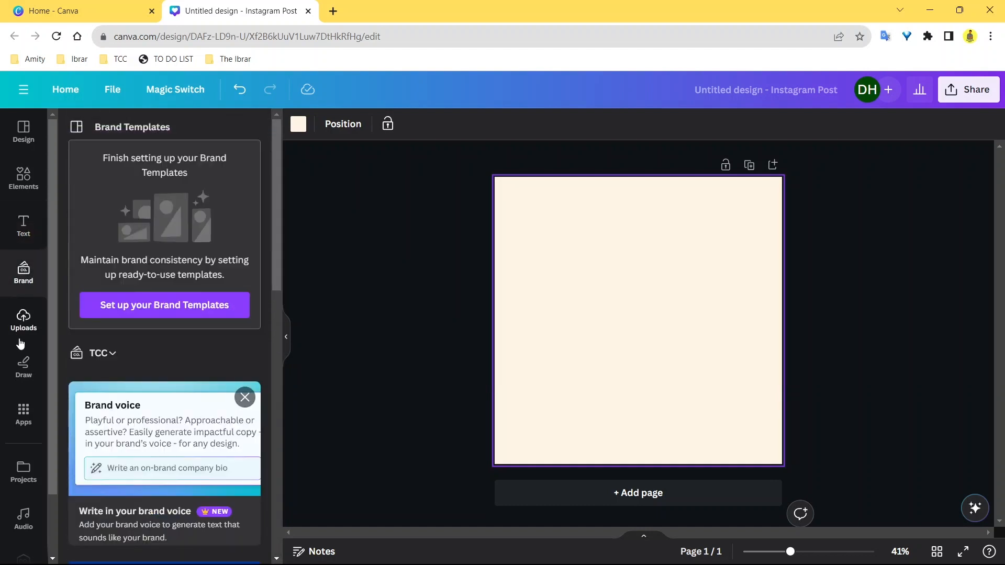
{"action": "scroll", "coordinate": [206, 313], "scroll_direction": "down", "scroll_amount": 10}
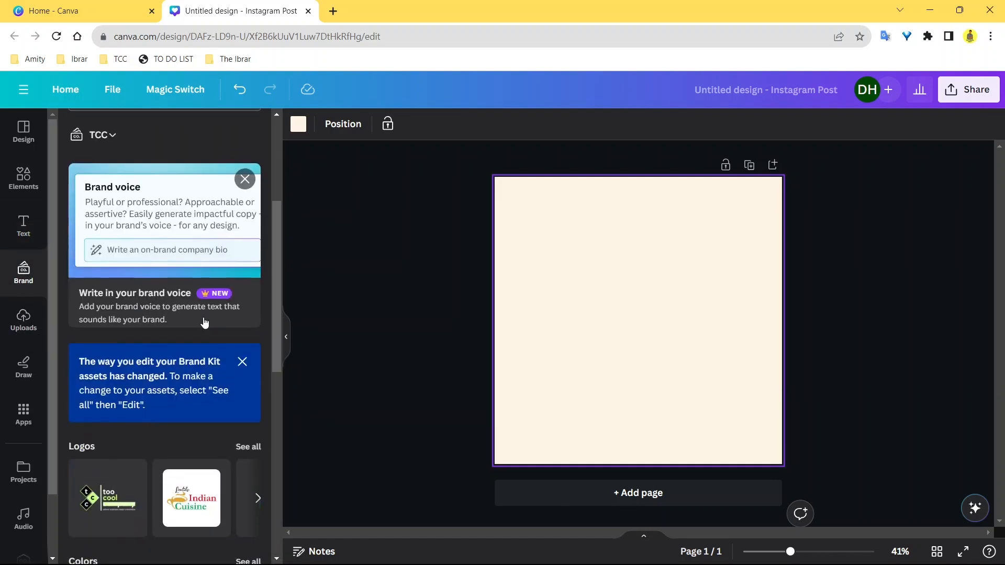
{"action": "scroll", "coordinate": [202, 309], "scroll_direction": "up", "scroll_amount": 8}
{"action": "scroll", "coordinate": [197, 308], "scroll_direction": "down", "scroll_amount": 4}
{"action": "scroll", "coordinate": [195, 309], "scroll_direction": "down", "scroll_amount": 4}
- Open the uploaded files, view the videos and audio, and return to the images
{"action": "left_click", "coordinate": [33, 320]}
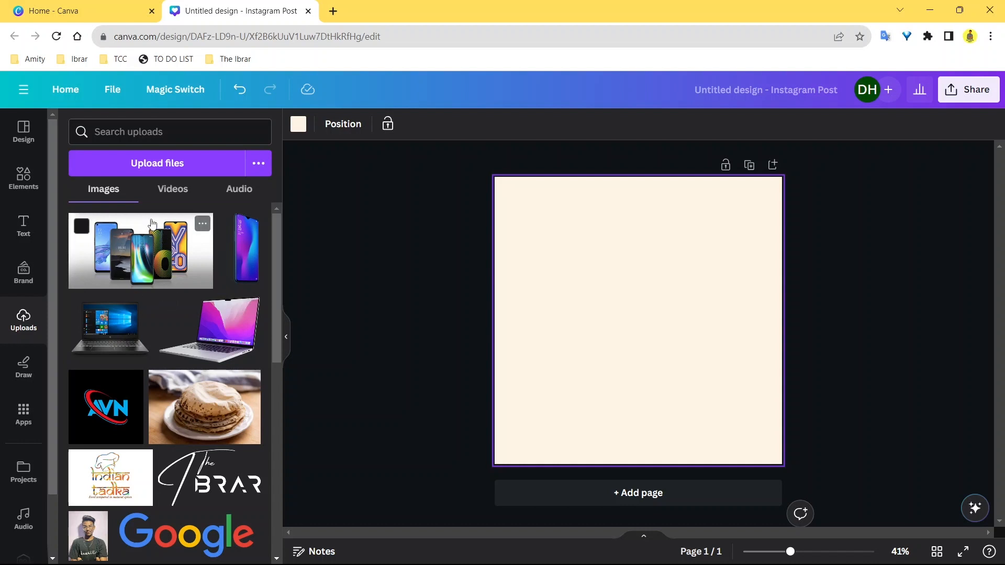
{"action": "left_click", "coordinate": [172, 199]}
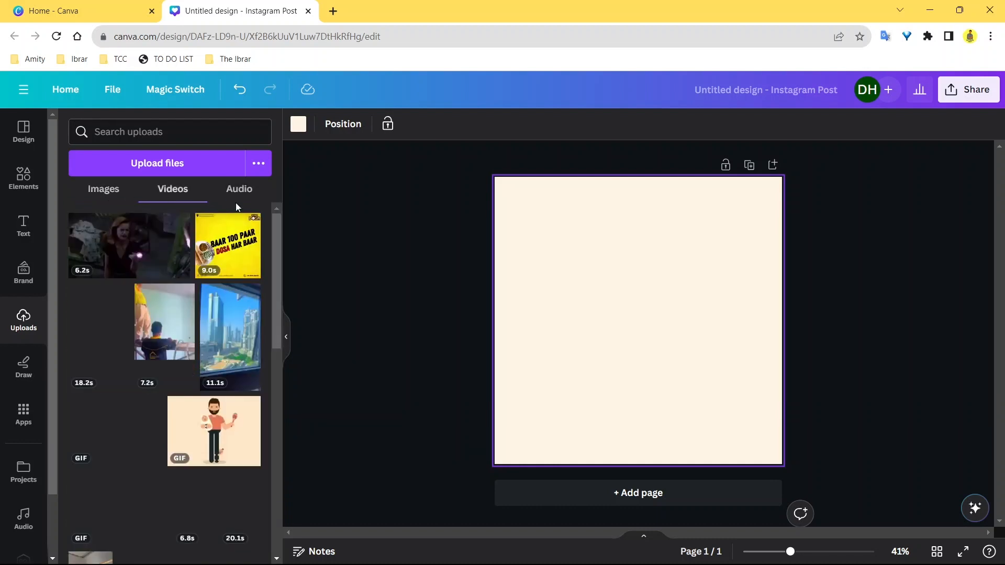
{"action": "left_click", "coordinate": [241, 193]}
{"action": "left_click", "coordinate": [105, 196]}
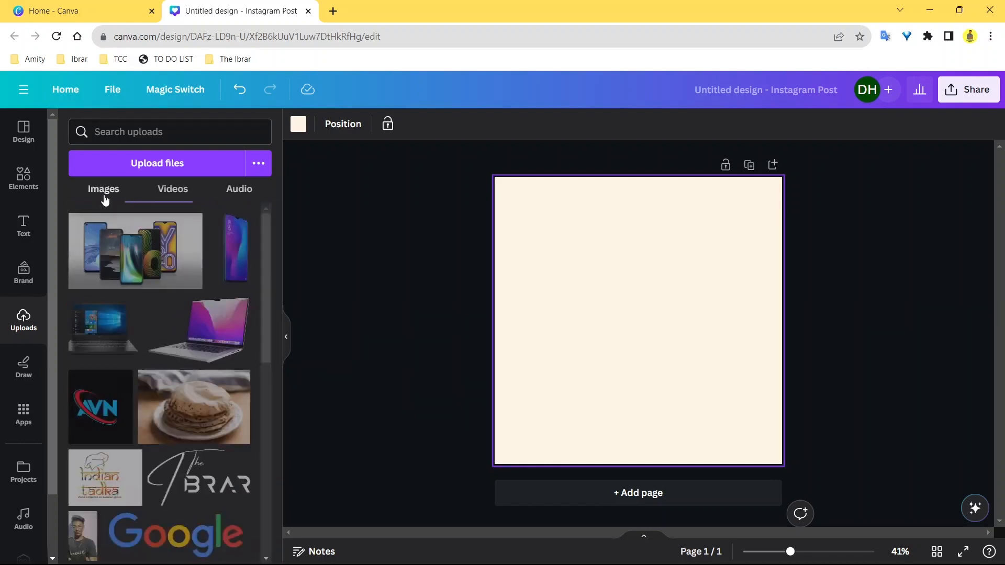
- Open the drawing tools and try out the eraser, marker, pen and highlighter by selecting each in turn
{"action": "left_click", "coordinate": [23, 369]}
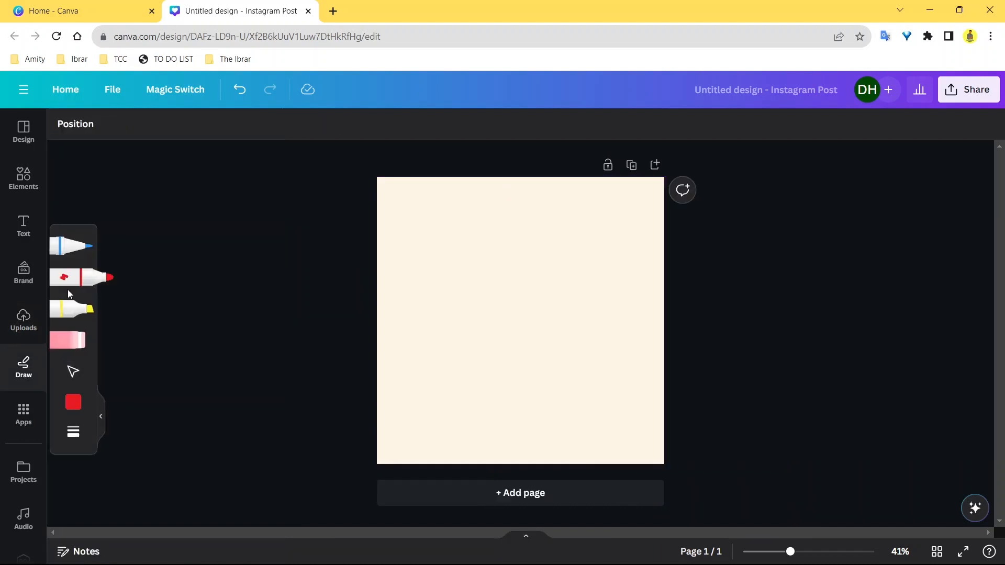
{"action": "left_click", "coordinate": [67, 341]}
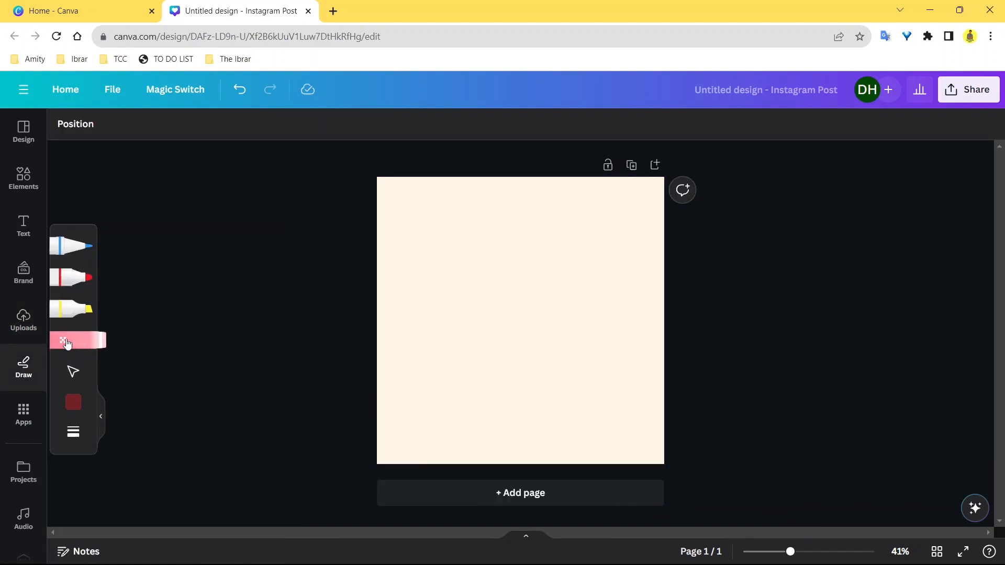
{"action": "left_click", "coordinate": [62, 285]}
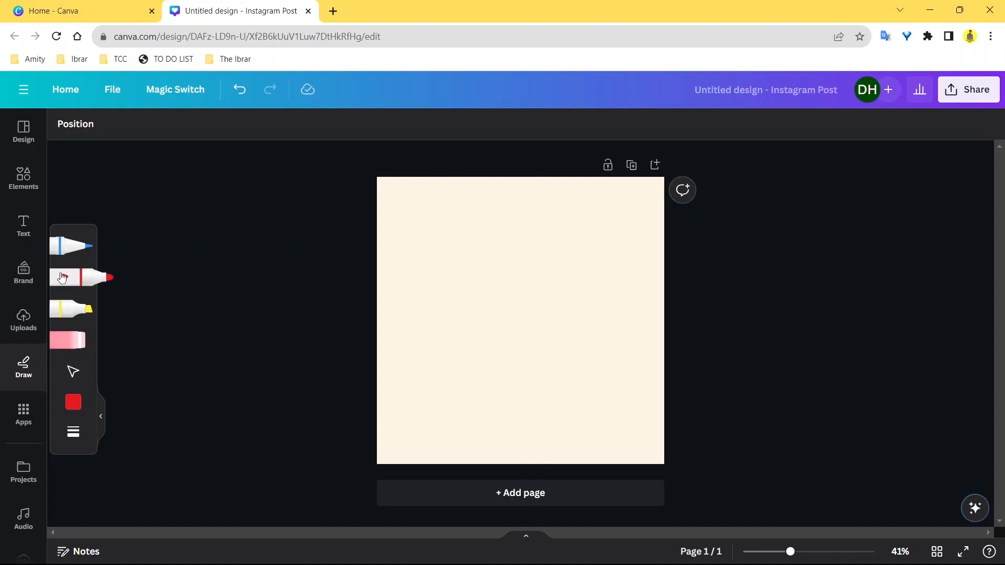
{"action": "left_click", "coordinate": [56, 246]}
{"action": "left_click", "coordinate": [64, 277]}
{"action": "left_click", "coordinate": [68, 304]}
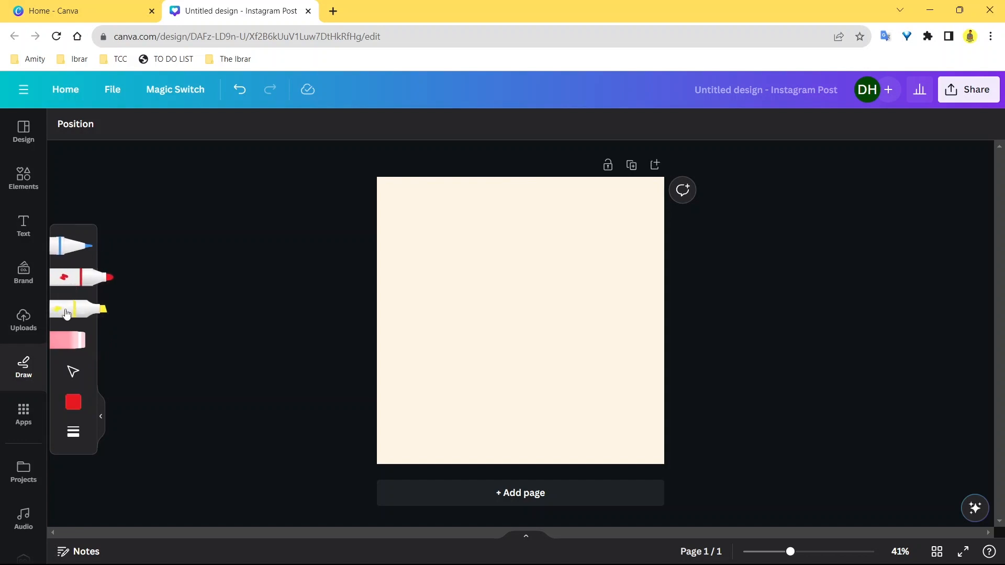
- Try the marker and pen, settle on the red marker, and view its weight and transparency settings
{"action": "left_click", "coordinate": [68, 282]}
{"action": "left_click", "coordinate": [63, 246]}
{"action": "left_click", "coordinate": [65, 278]}
{"action": "left_click", "coordinate": [73, 432]}
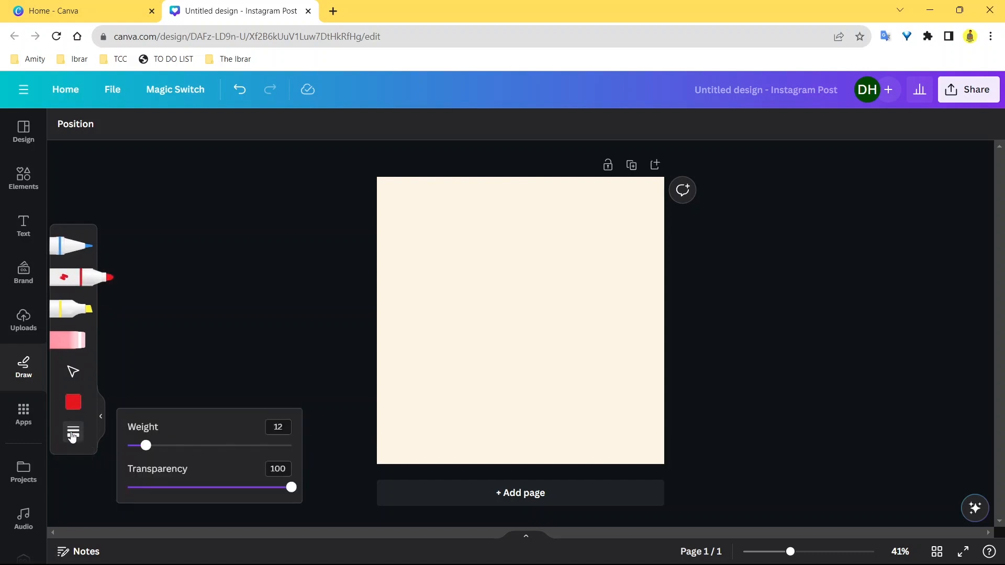
{"action": "left_click", "coordinate": [90, 378]}
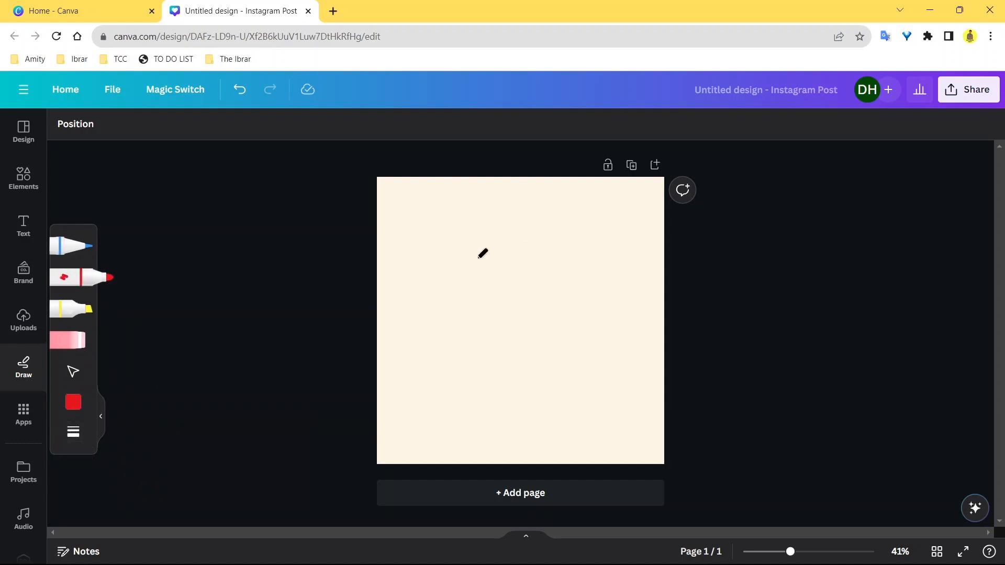
- Scribble a word on the page with the red marker, undo the strokes, and delete the restored template page
{"action": "mouse_move", "coordinate": [479, 290]}
{"action": "left_mouse_down"}
{"action": "mouse_move", "coordinate": [422, 219]}
{"action": "mouse_move", "coordinate": [439, 264]}
{"action": "mouse_move", "coordinate": [434, 315]}
{"action": "mouse_move", "coordinate": [475, 275]}
{"action": "mouse_move", "coordinate": [486, 294]}
{"action": "mouse_move", "coordinate": [530, 274]}
{"action": "mouse_move", "coordinate": [527, 294]}
{"action": "mouse_move", "coordinate": [528, 273]}
{"action": "mouse_move", "coordinate": [559, 266]}
{"action": "left_mouse_up"}
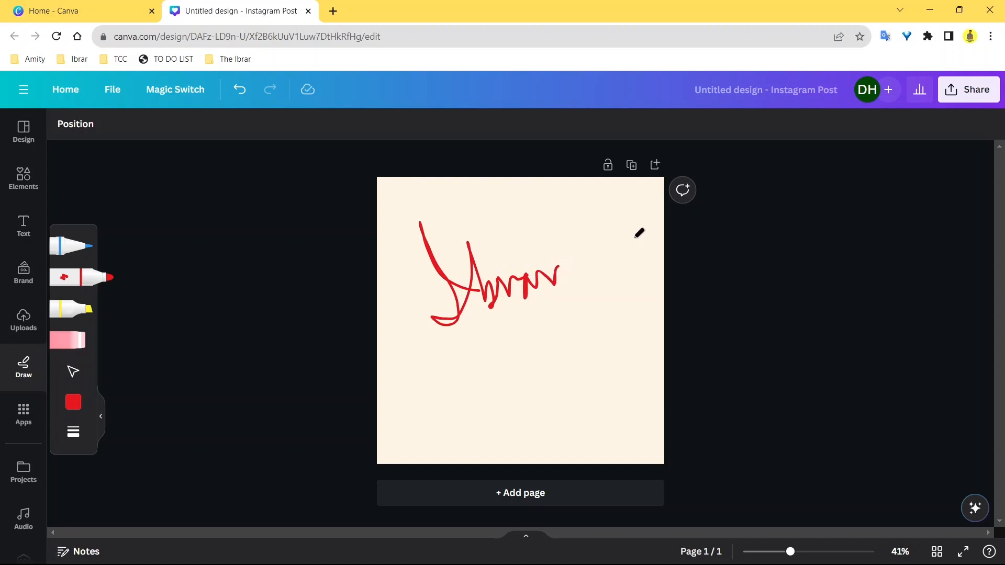
{"action": "key", "text": "ctrl+z"}
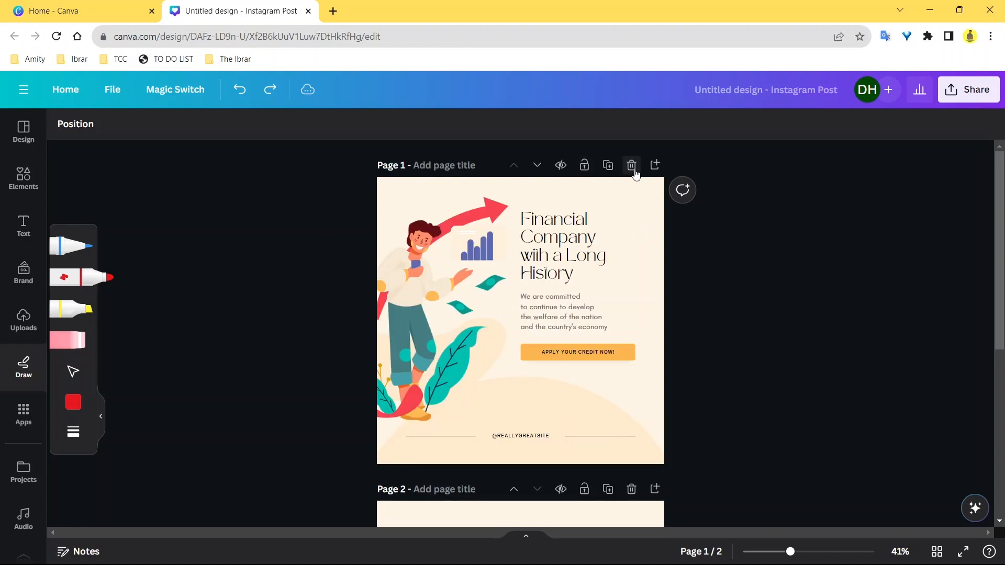
{"action": "left_click", "coordinate": [631, 165]}
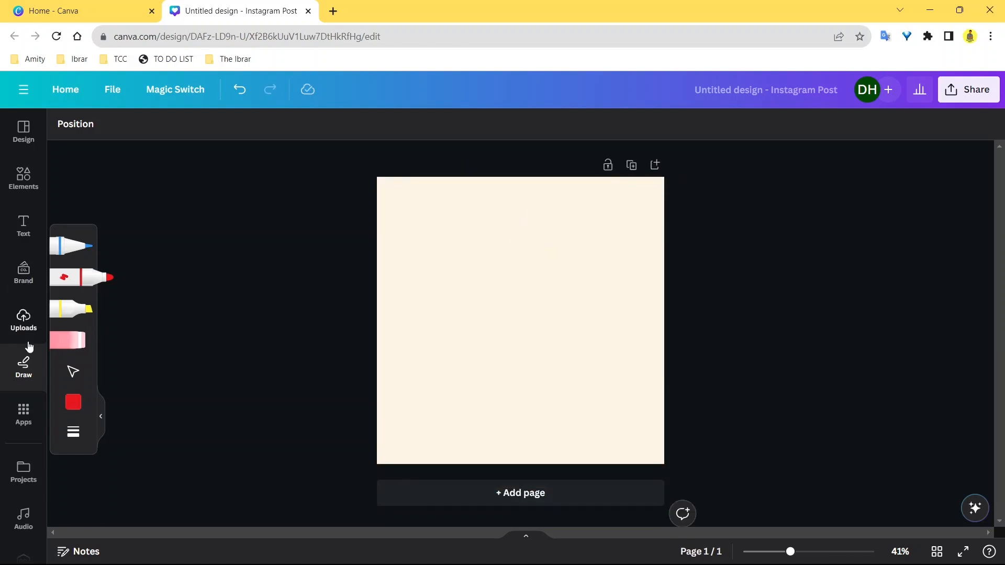
- Open the apps library and browse the featured, AI-powered and Create something new apps
{"action": "left_click", "coordinate": [23, 413]}
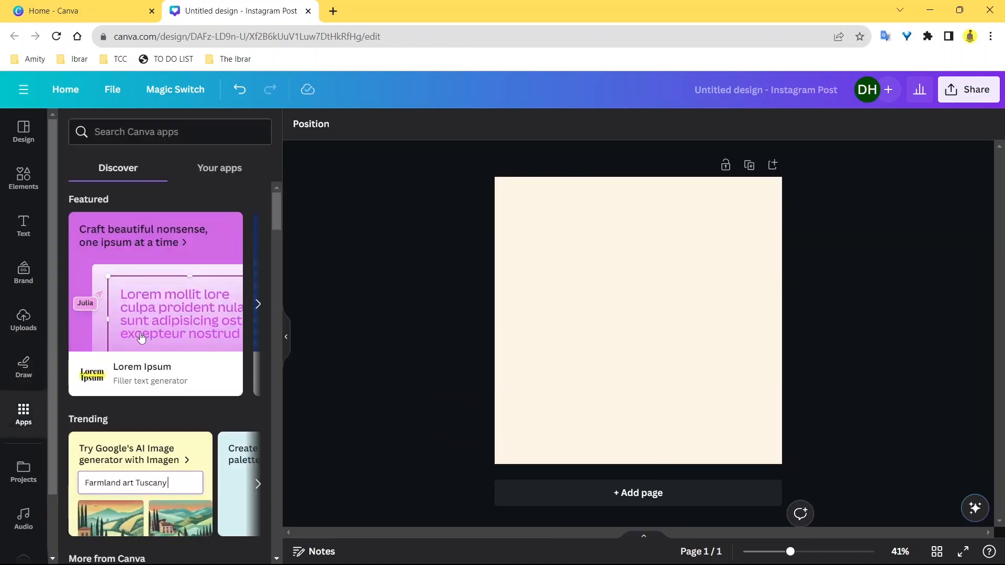
{"action": "left_click_drag", "start_coordinate": [280, 209], "coordinate": [281, 274]}
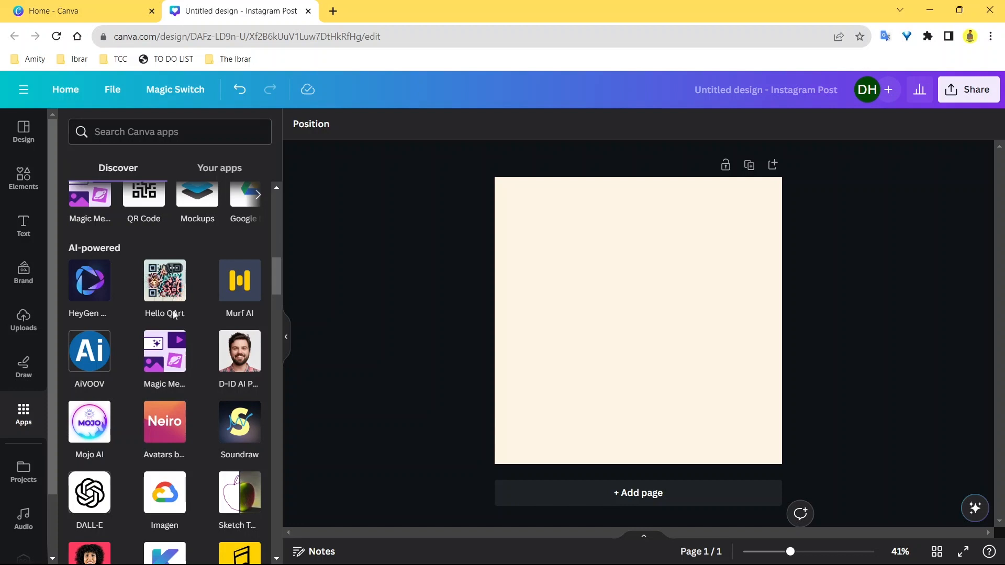
{"action": "scroll", "coordinate": [176, 340], "scroll_direction": "down", "scroll_amount": 4}
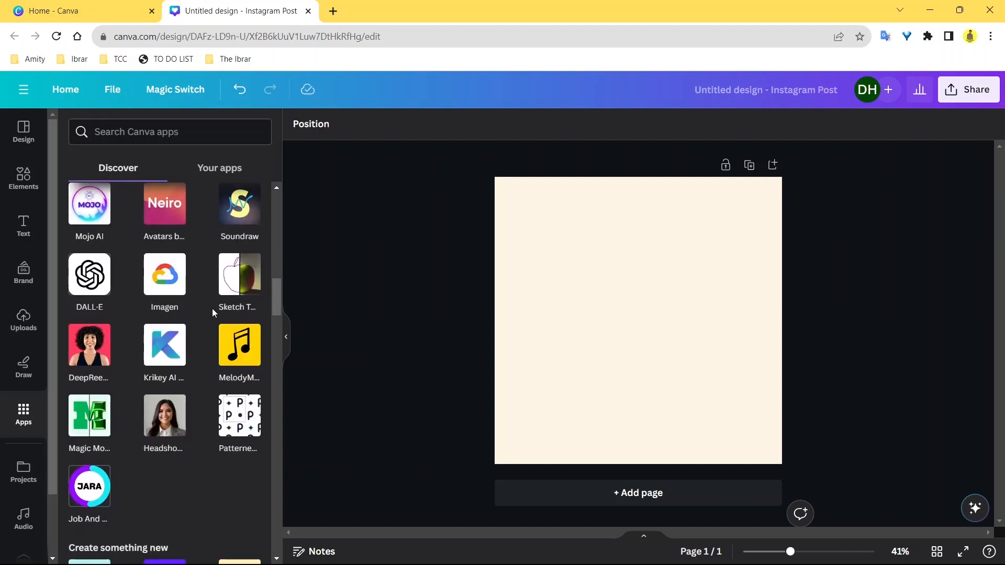
{"action": "scroll", "coordinate": [212, 309], "scroll_direction": "down", "scroll_amount": 4}
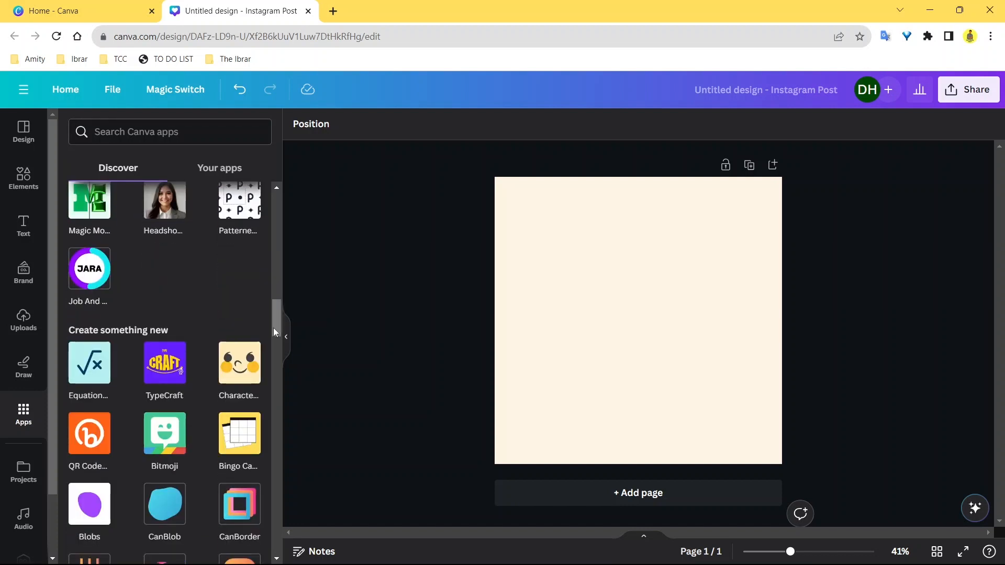
{"action": "left_click_drag", "start_coordinate": [280, 322], "coordinate": [285, 351]}
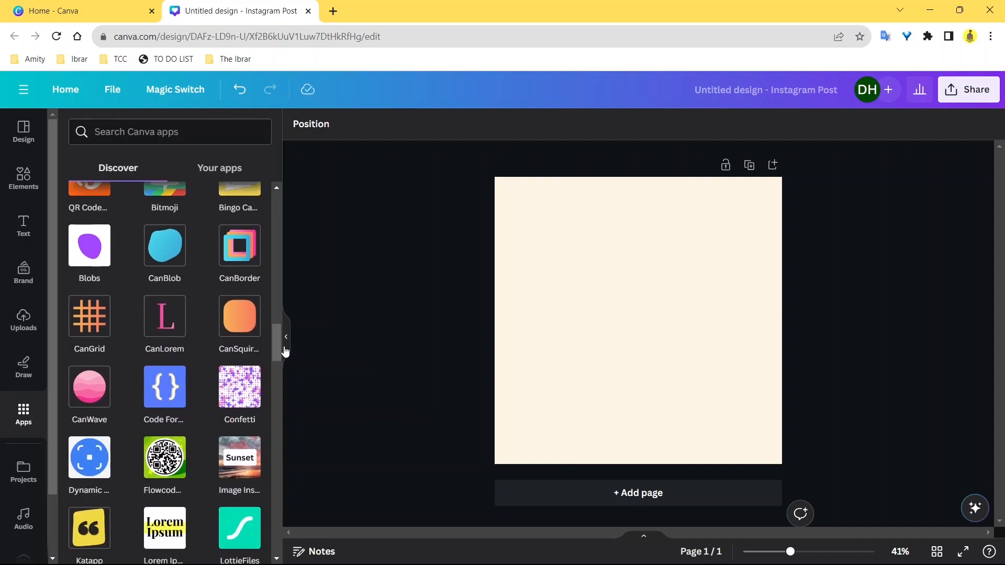
{"action": "scroll", "coordinate": [219, 336], "scroll_direction": "down", "scroll_amount": 4}
{"action": "scroll", "coordinate": [211, 330], "scroll_direction": "down", "scroll_amount": 4}
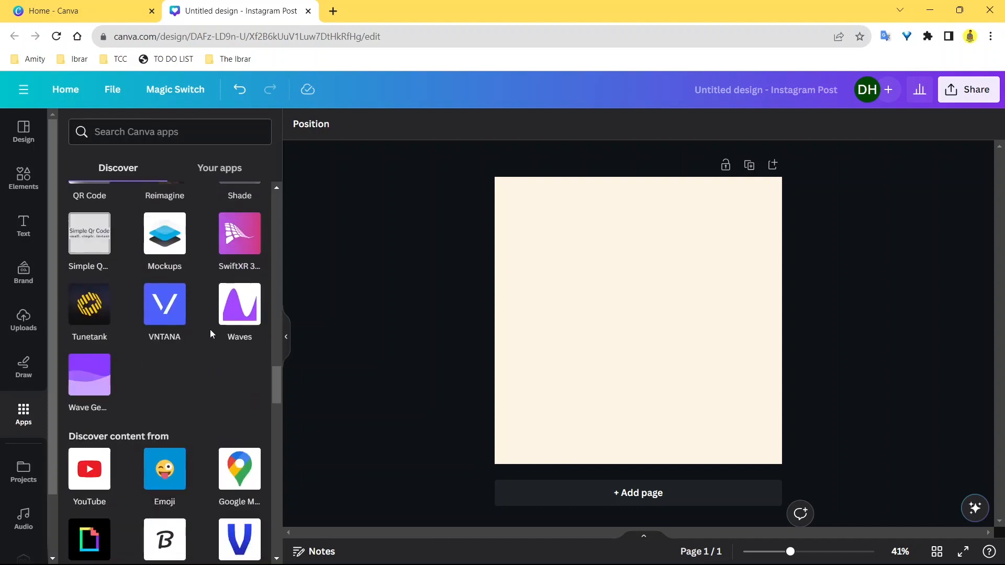
- Look through the apps for discovering content and importing media, down to the Other apps group
{"action": "scroll", "coordinate": [206, 323], "scroll_direction": "down", "scroll_amount": 4}
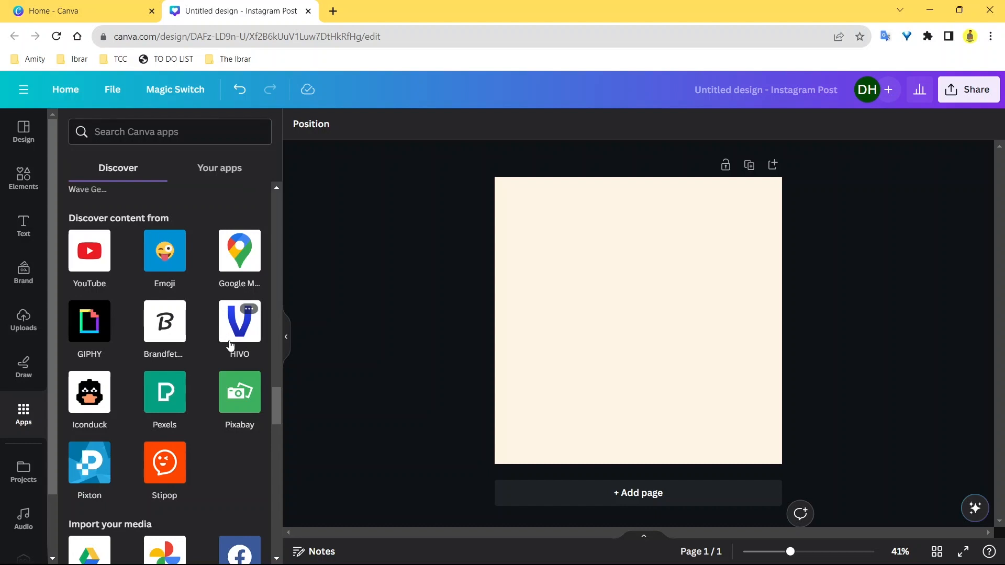
{"action": "left_click_drag", "start_coordinate": [274, 401], "coordinate": [274, 418]}
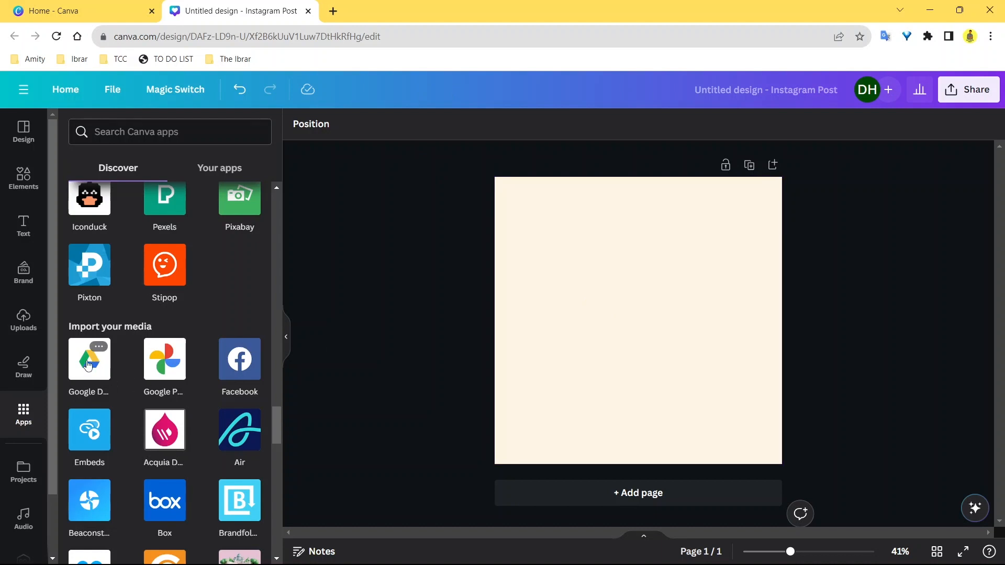
{"action": "scroll", "coordinate": [192, 394], "scroll_direction": "down", "scroll_amount": 15}
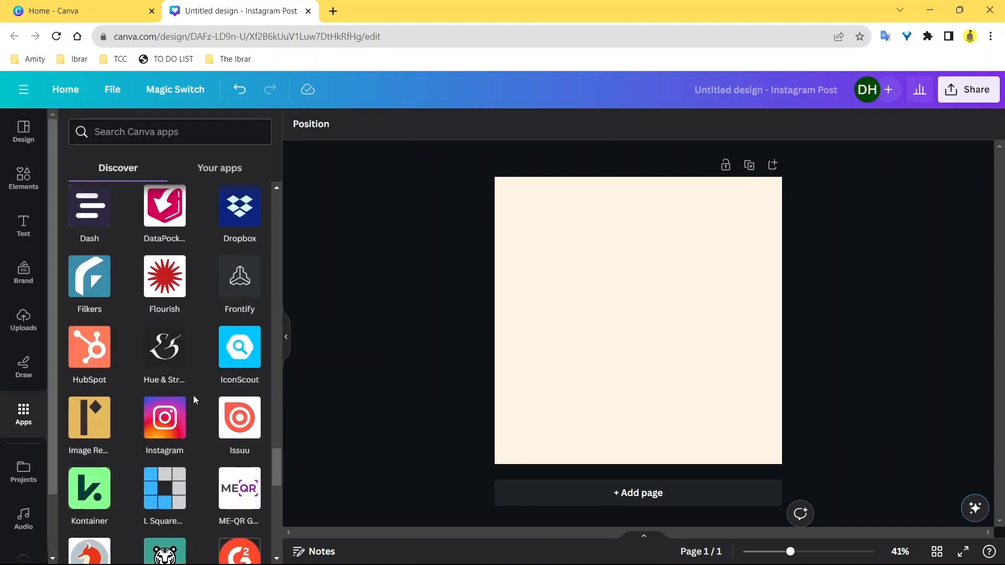
{"action": "scroll", "coordinate": [229, 416], "scroll_direction": "down", "scroll_amount": 5}
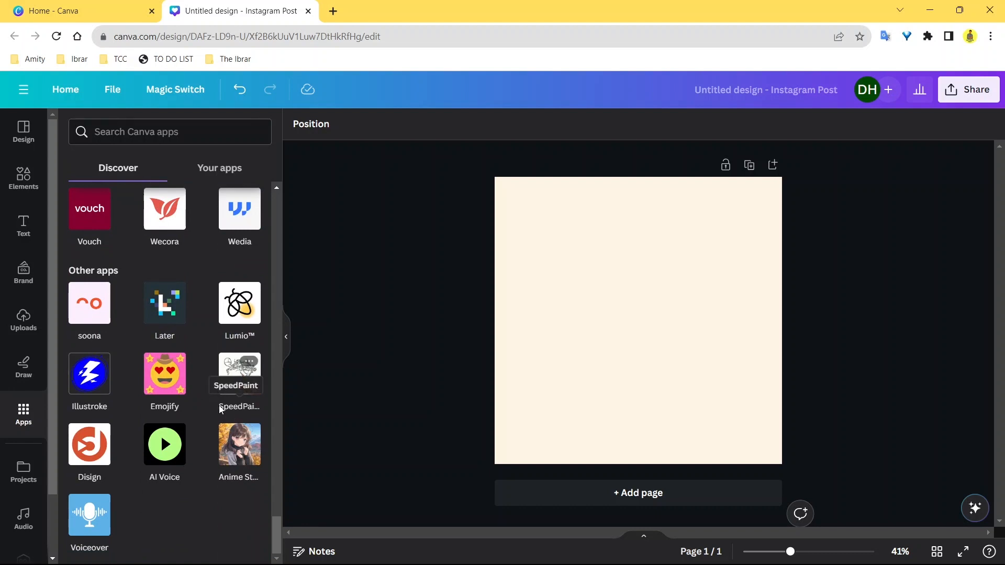
- Review the app categories in reverse order, ending at the featured apps
{"action": "scroll", "coordinate": [218, 402], "scroll_direction": "up", "scroll_amount": 5}
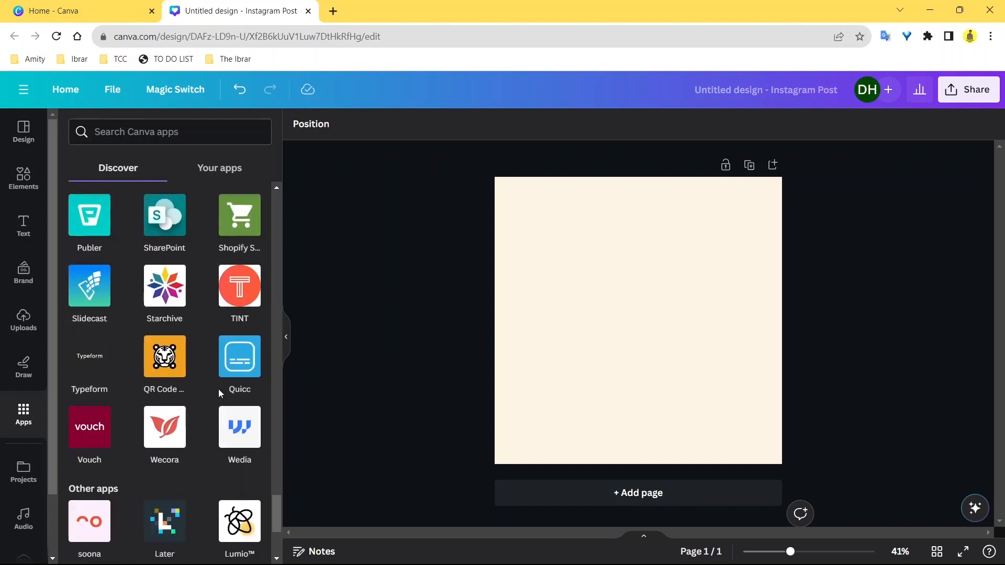
{"action": "scroll", "coordinate": [216, 371], "scroll_direction": "up", "scroll_amount": 10}
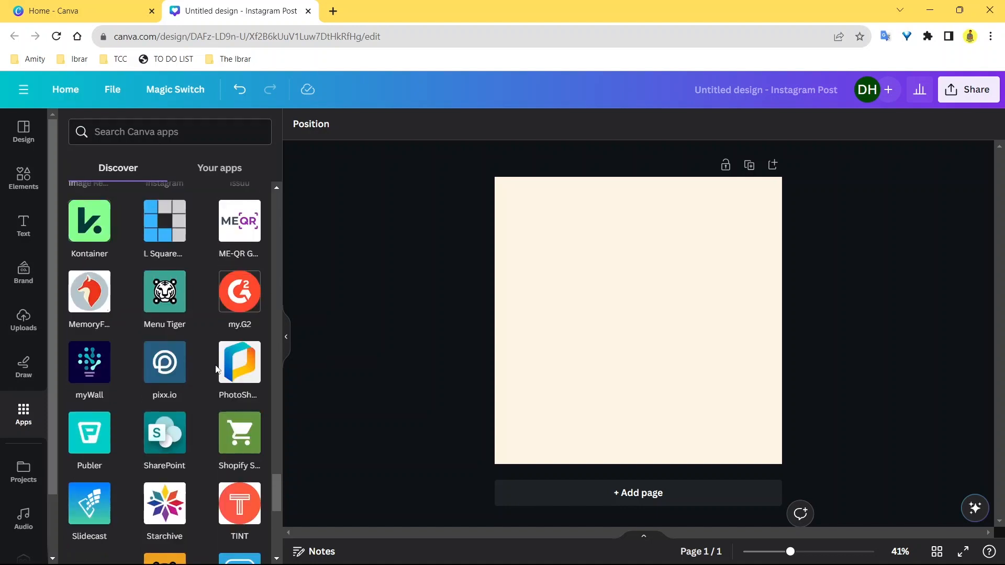
{"action": "scroll", "coordinate": [211, 361], "scroll_direction": "up", "scroll_amount": 12}
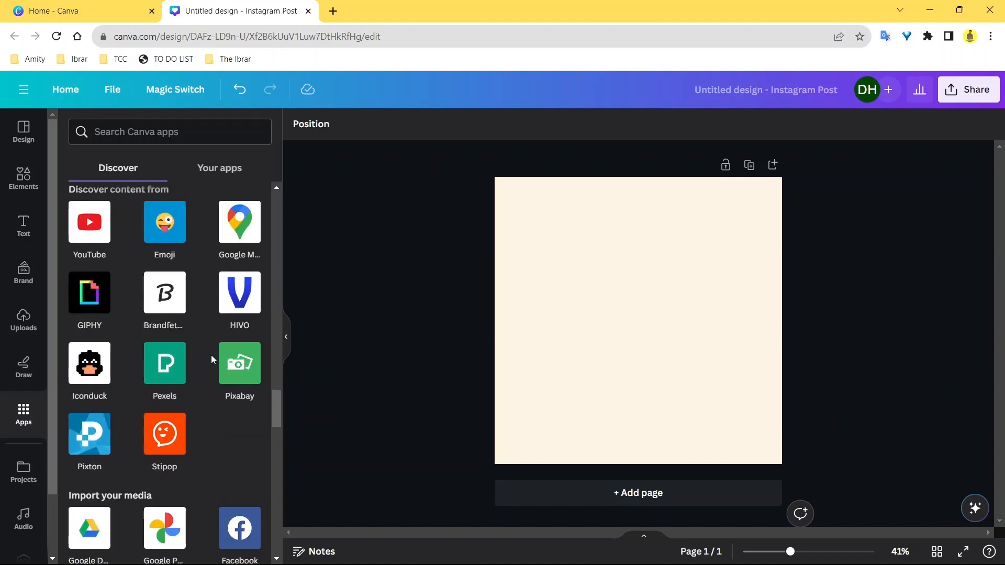
{"action": "scroll", "coordinate": [209, 344], "scroll_direction": "up", "scroll_amount": 2}
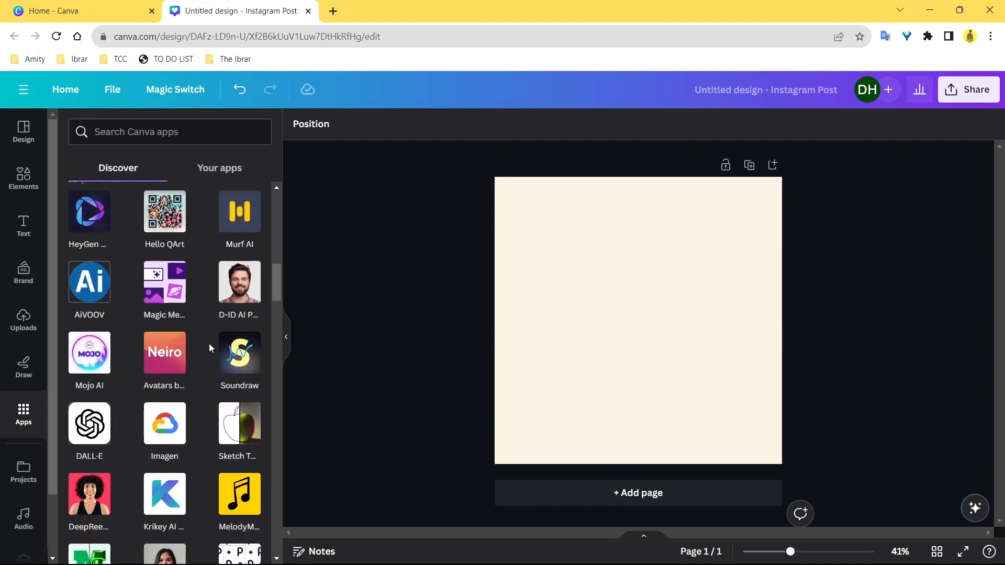
{"action": "scroll", "coordinate": [207, 343], "scroll_direction": "up", "scroll_amount": 8}
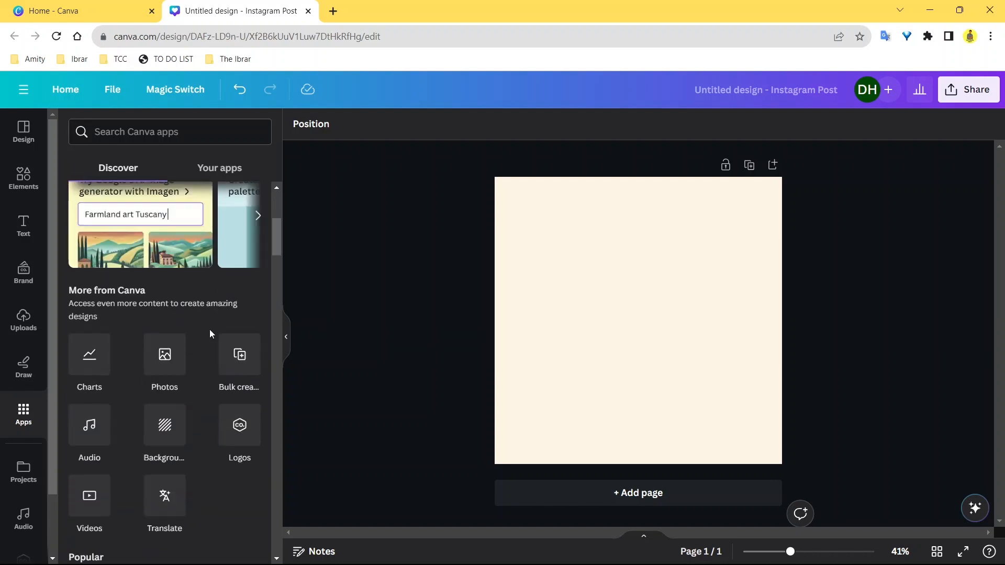
{"action": "scroll", "coordinate": [209, 328], "scroll_direction": "up", "scroll_amount": 2}
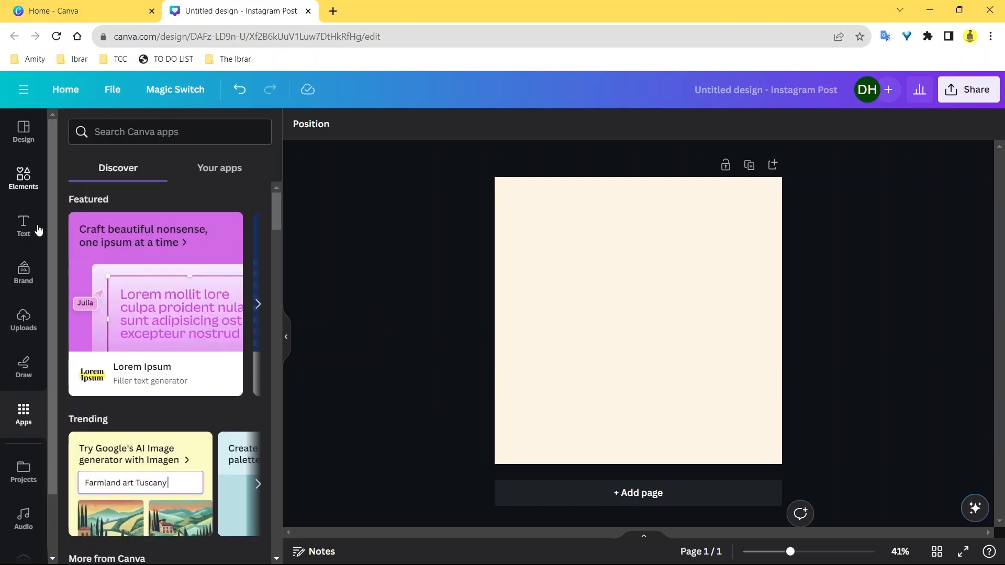
- View the projects, audio, logos and starred items in turn
{"action": "scroll", "coordinate": [27, 502], "scroll_direction": "down", "scroll_amount": 2}
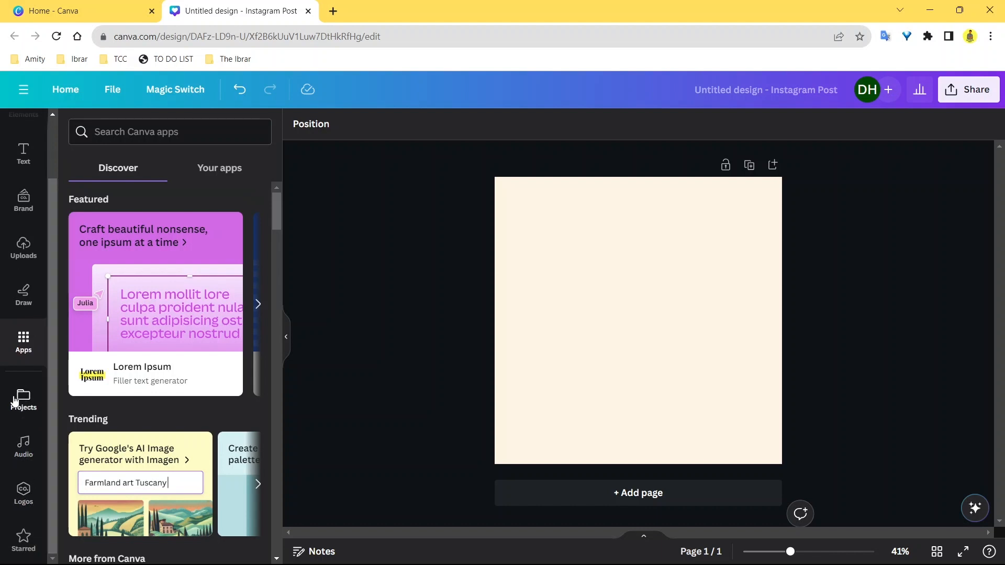
{"action": "left_click", "coordinate": [22, 411]}
{"action": "left_click", "coordinate": [22, 445]}
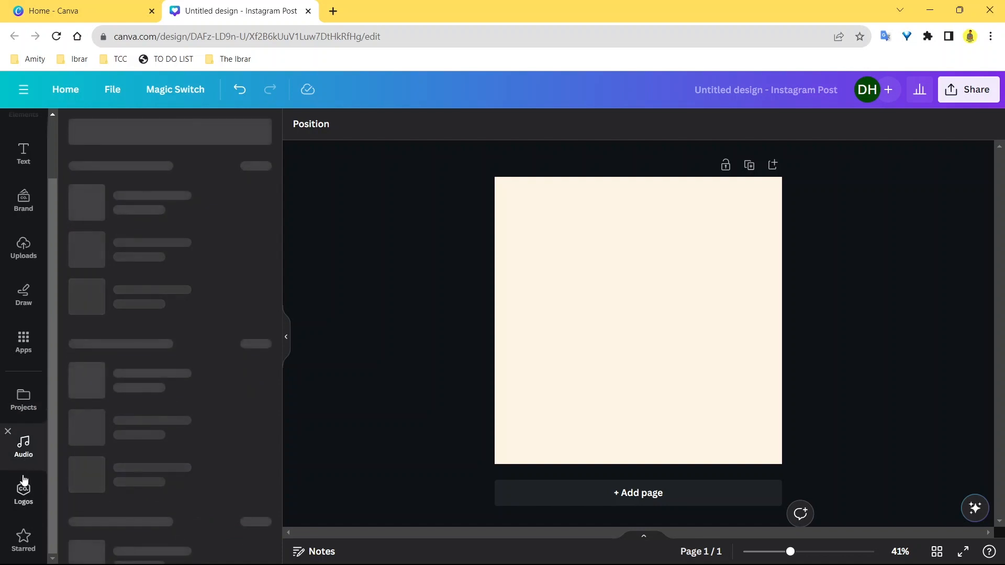
{"action": "left_click", "coordinate": [22, 489]}
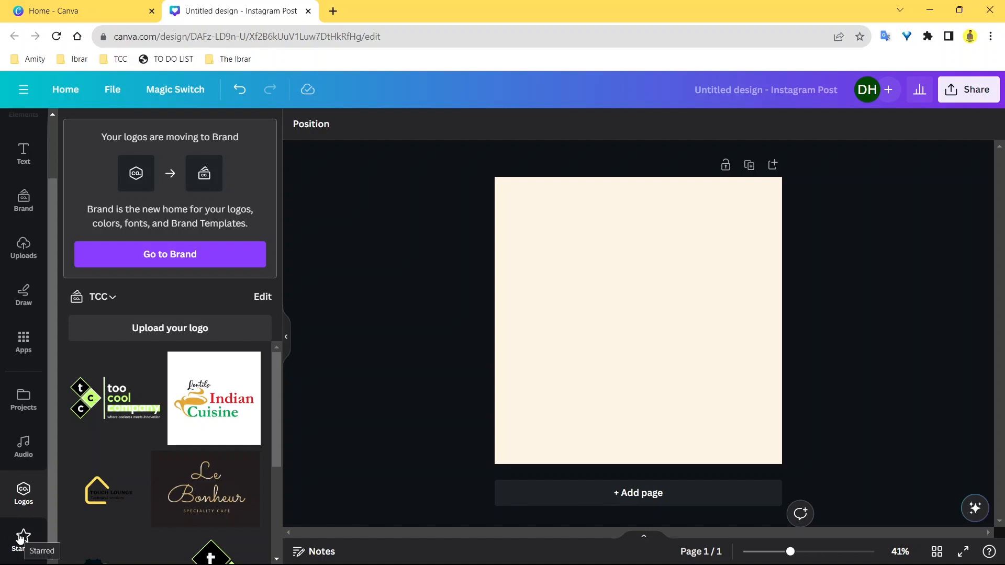
{"action": "left_click", "coordinate": [20, 537]}
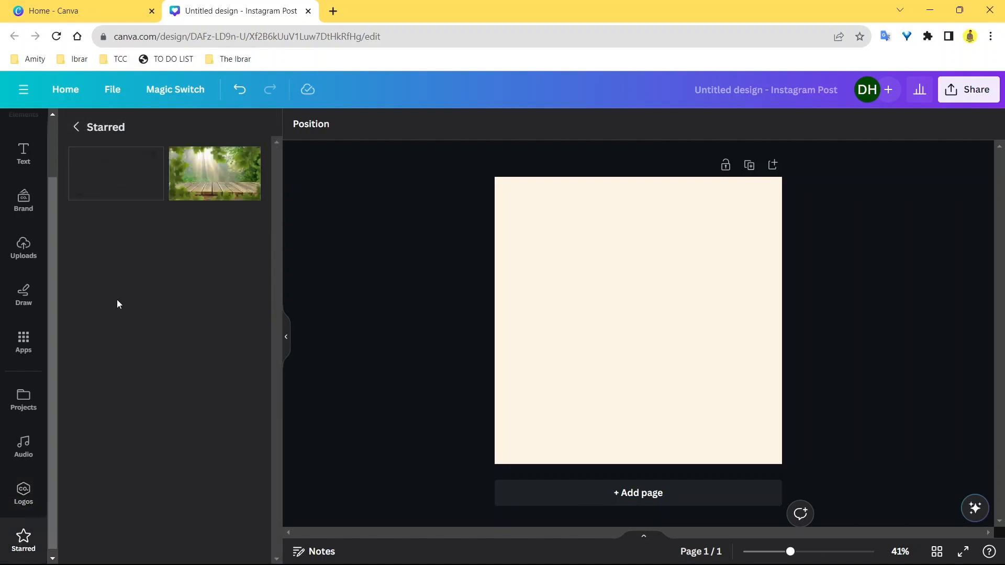
- View the options of the recently used location icon among the elements, including Star, and close them
{"action": "scroll", "coordinate": [23, 209], "scroll_direction": "up", "scroll_amount": 2}
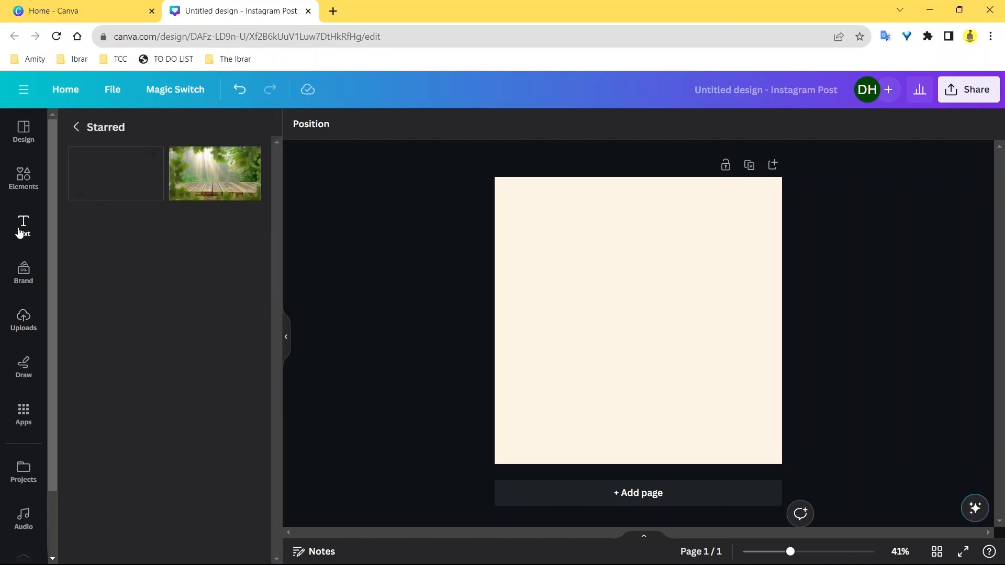
{"action": "left_click", "coordinate": [25, 183]}
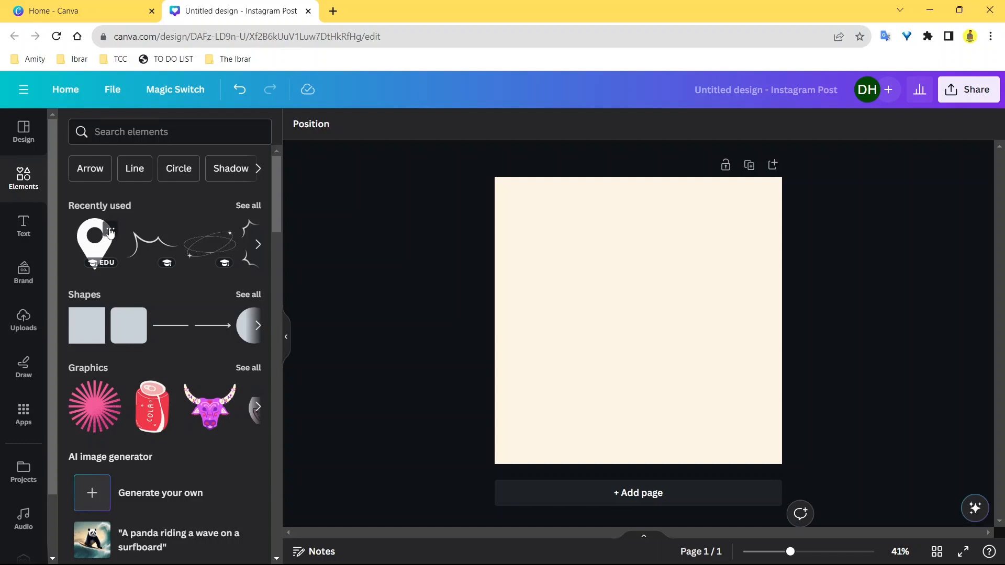
{"action": "left_click", "coordinate": [111, 231]}
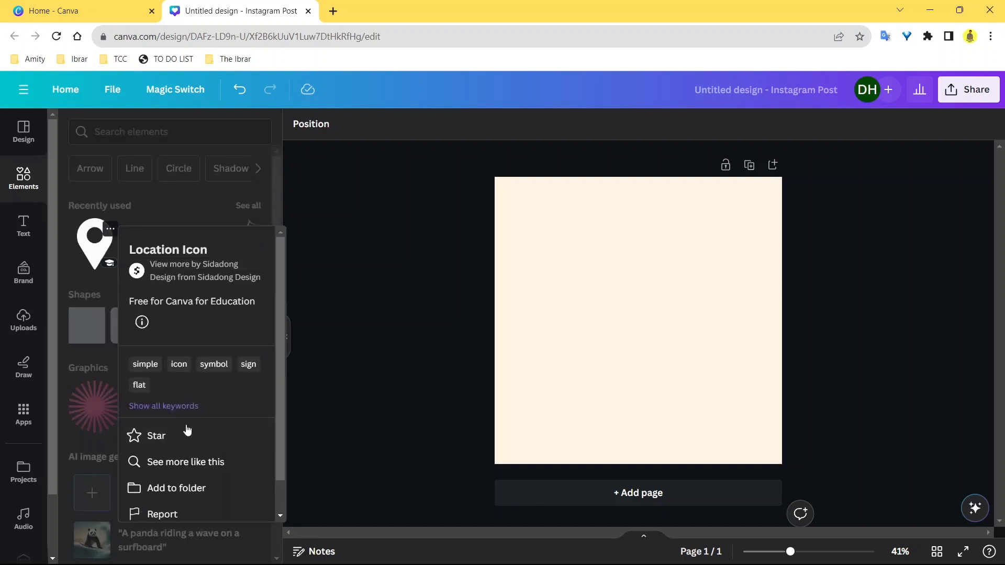
{"action": "left_click", "coordinate": [297, 203]}
- Add the starred photo of a wooden deck in a forest to the page and move it up and slightly left
{"action": "scroll", "coordinate": [26, 510], "scroll_direction": "down", "scroll_amount": 1}
{"action": "scroll", "coordinate": [26, 510], "scroll_direction": "down", "scroll_amount": 2}
{"action": "left_click", "coordinate": [24, 539]}
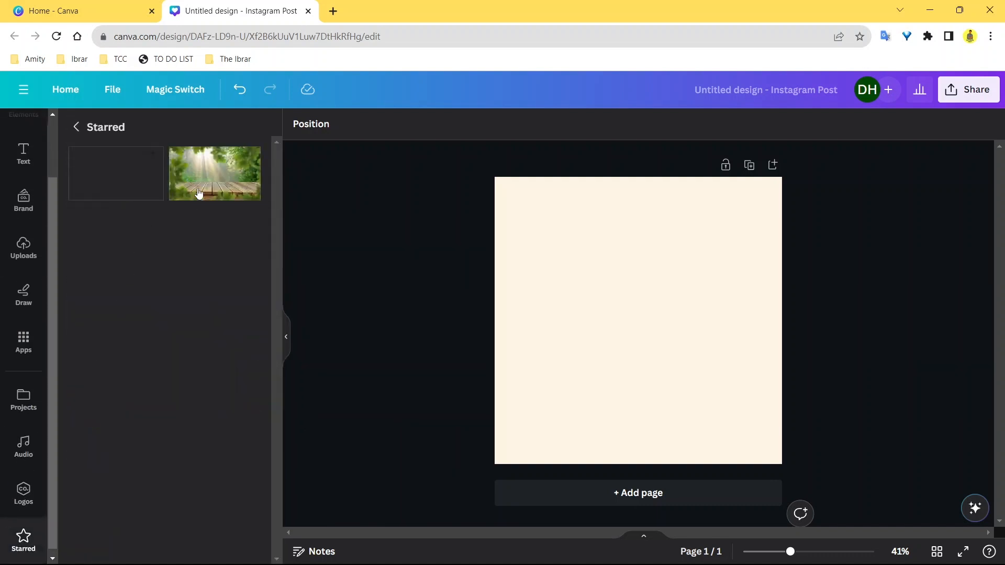
{"action": "left_click", "coordinate": [215, 181]}
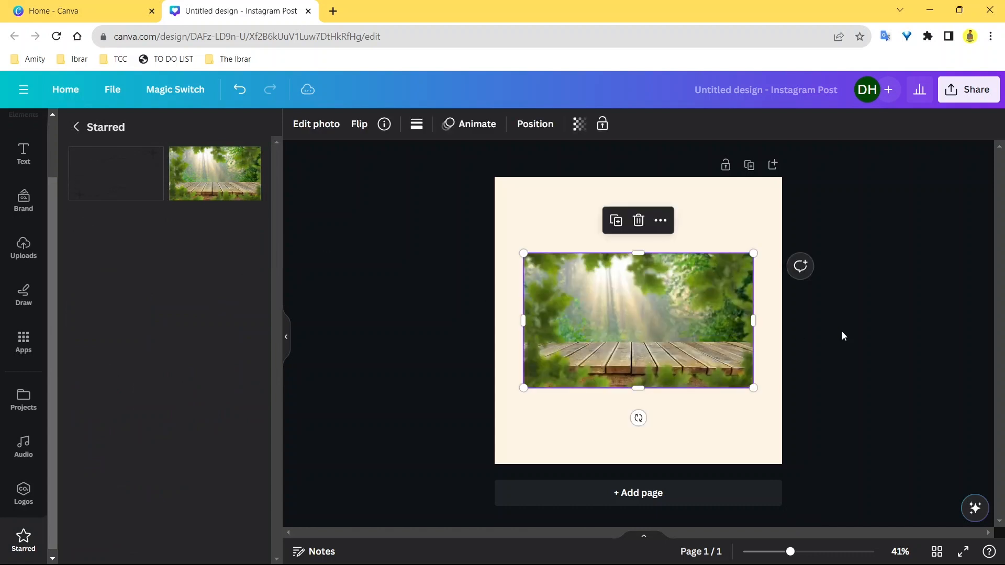
{"action": "left_click_drag", "start_coordinate": [716, 362], "coordinate": [692, 323]}
- View the photo's available actions, close them, and centre the photo horizontally, slightly above the page's middle
{"action": "right_click", "coordinate": [639, 305]}
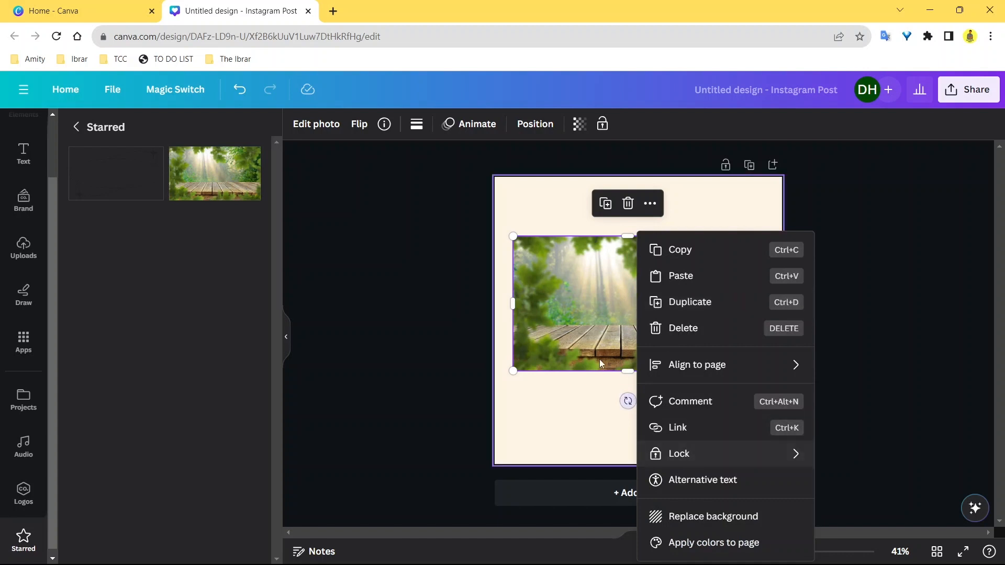
{"action": "left_click", "coordinate": [443, 261]}
{"action": "left_click", "coordinate": [645, 284]}
{"action": "left_click_drag", "start_coordinate": [646, 284], "coordinate": [657, 287]}
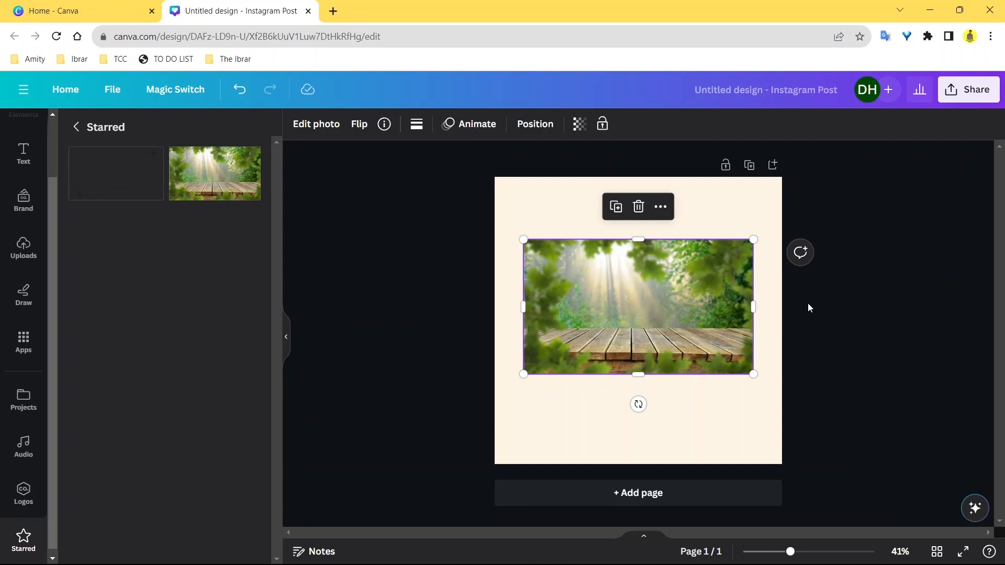
- Select the page background and the photo alternately to compare the editing options offered for each
{"action": "left_click", "coordinate": [773, 276]}
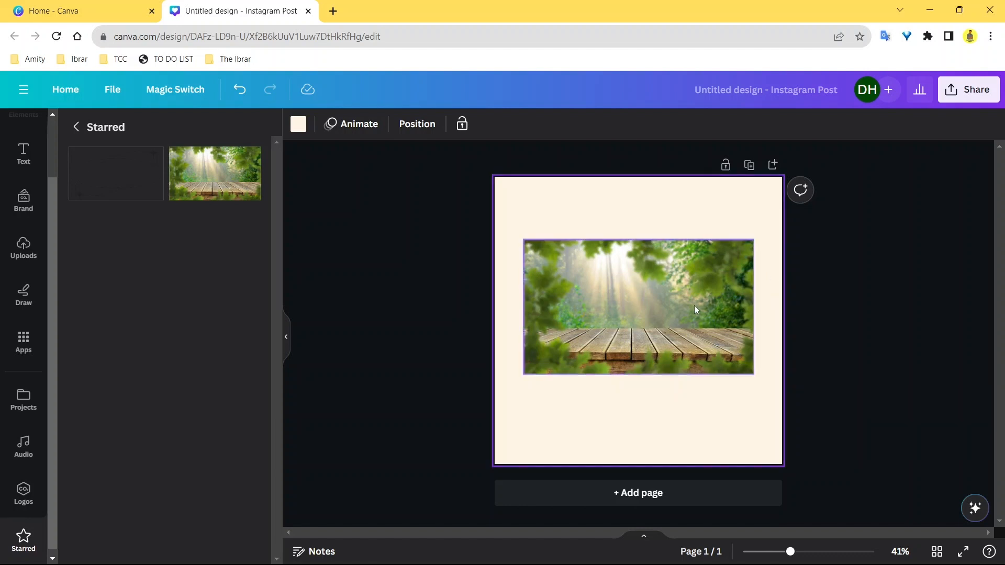
{"action": "left_click", "coordinate": [789, 315]}
{"action": "left_click", "coordinate": [674, 290]}
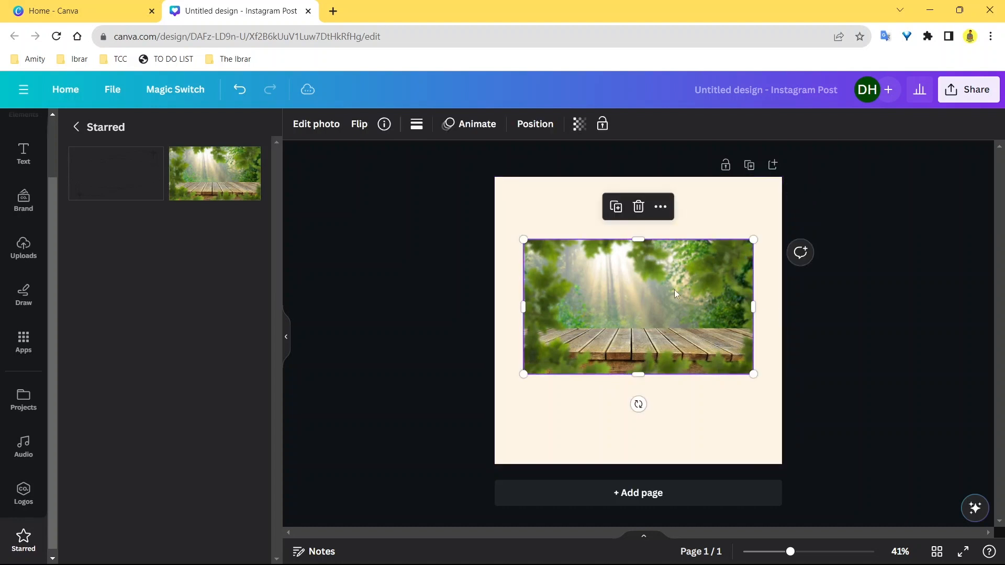
{"action": "left_click", "coordinate": [763, 218]}
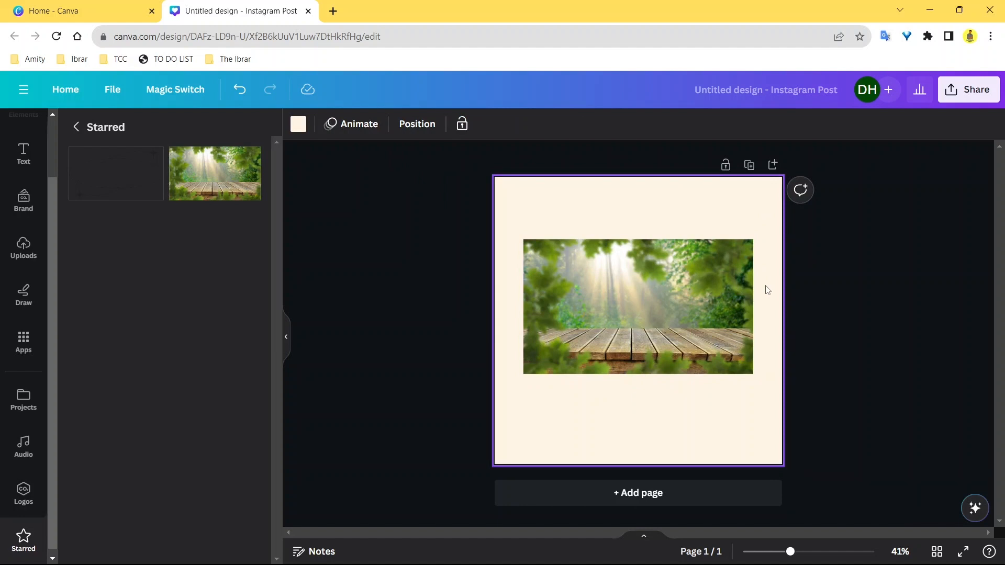
{"action": "left_click", "coordinate": [819, 279]}
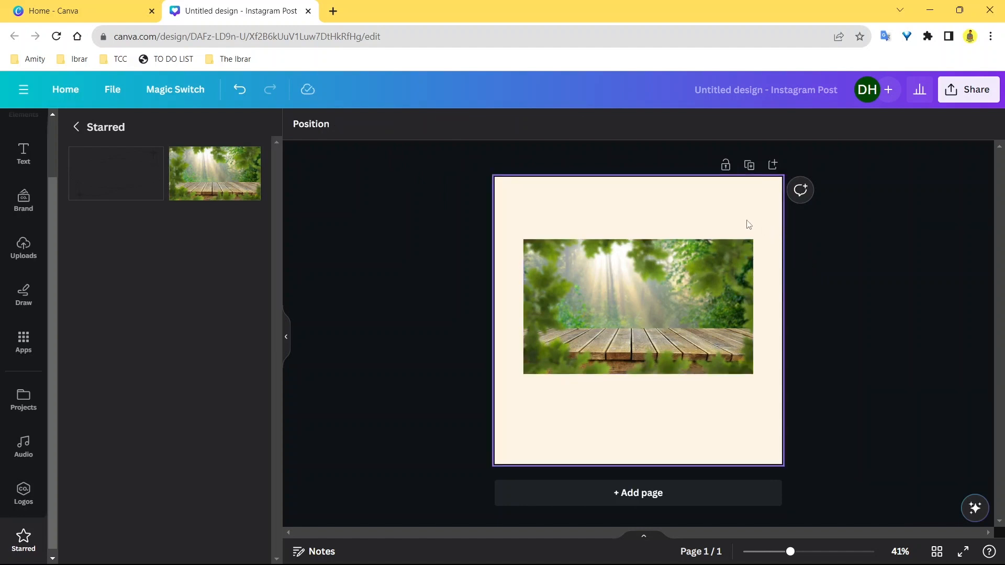
{"action": "left_click", "coordinate": [728, 217]}
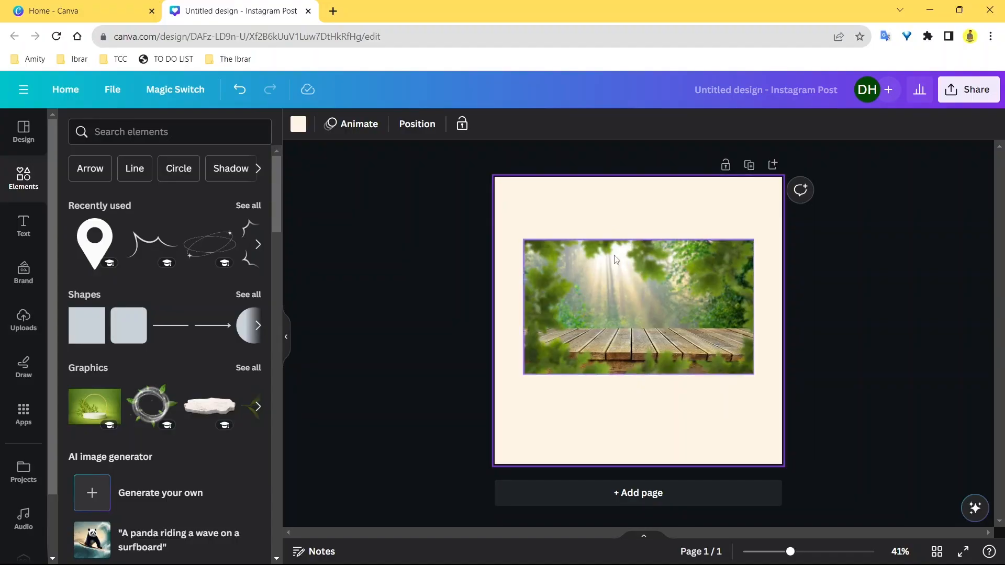
{"action": "left_click", "coordinate": [616, 259]}
{"action": "key", "text": "Escape"}
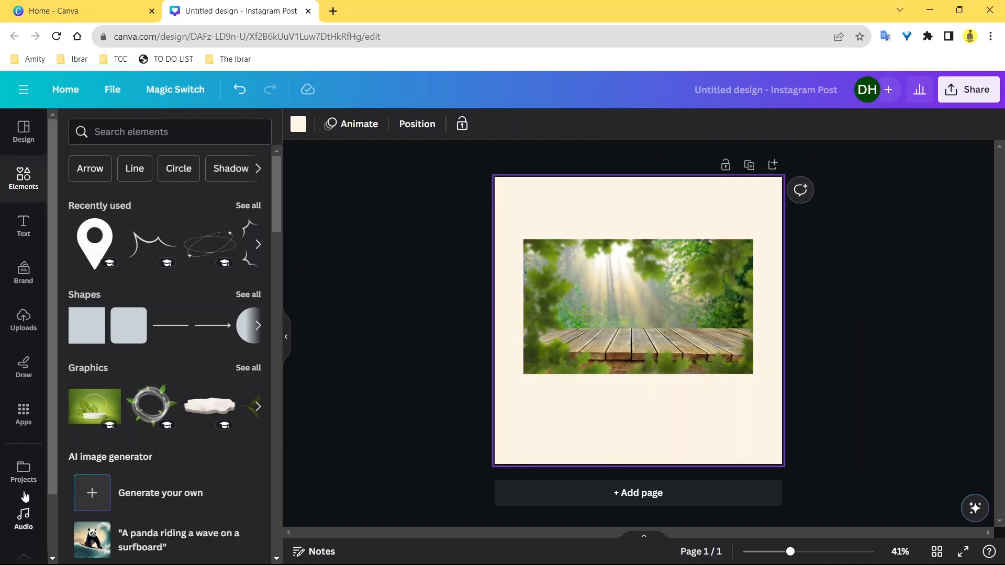
- Search the elements for "background" and look over the results grouped by content type
{"action": "left_click", "coordinate": [131, 138]}
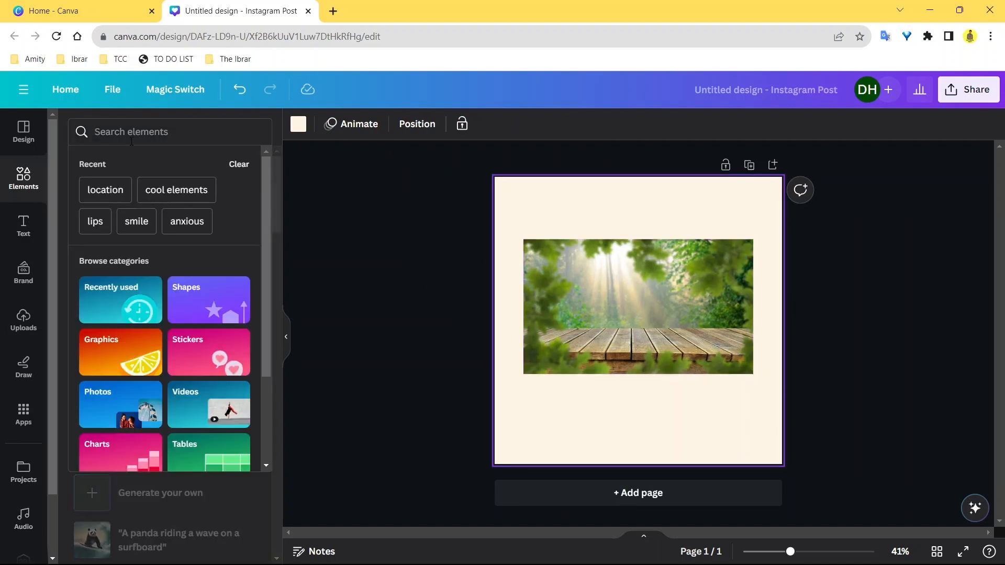
{"action": "type", "text": "background"}
{"action": "key", "text": "Return"}
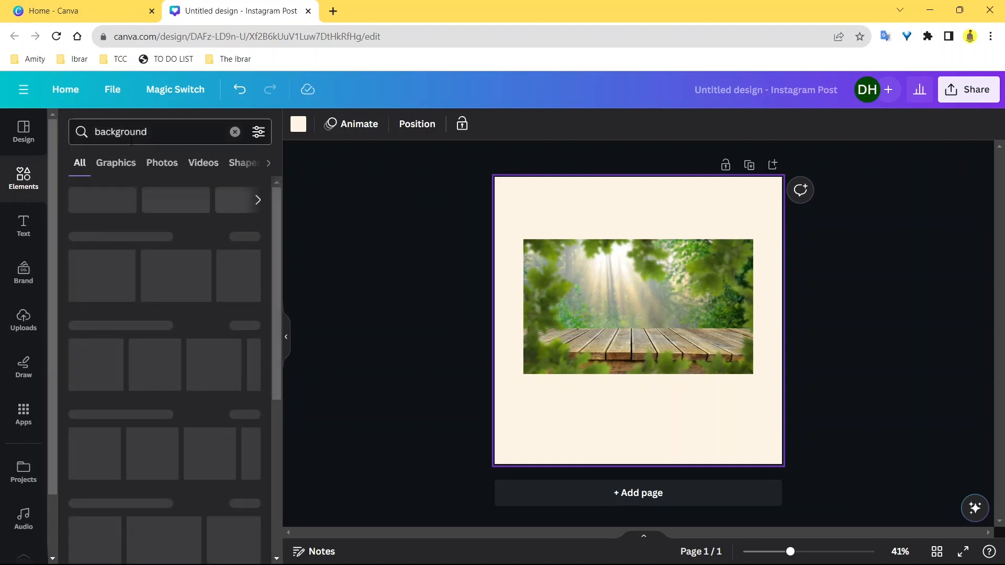
{"action": "scroll", "coordinate": [172, 310], "scroll_direction": "down", "scroll_amount": 3}
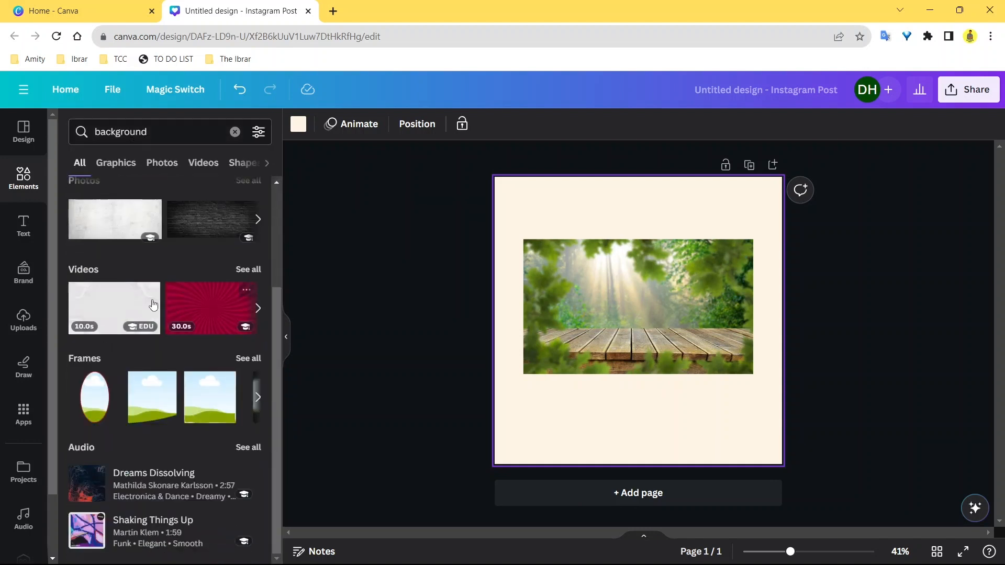
{"action": "scroll", "coordinate": [137, 258], "scroll_direction": "up", "scroll_amount": 3}
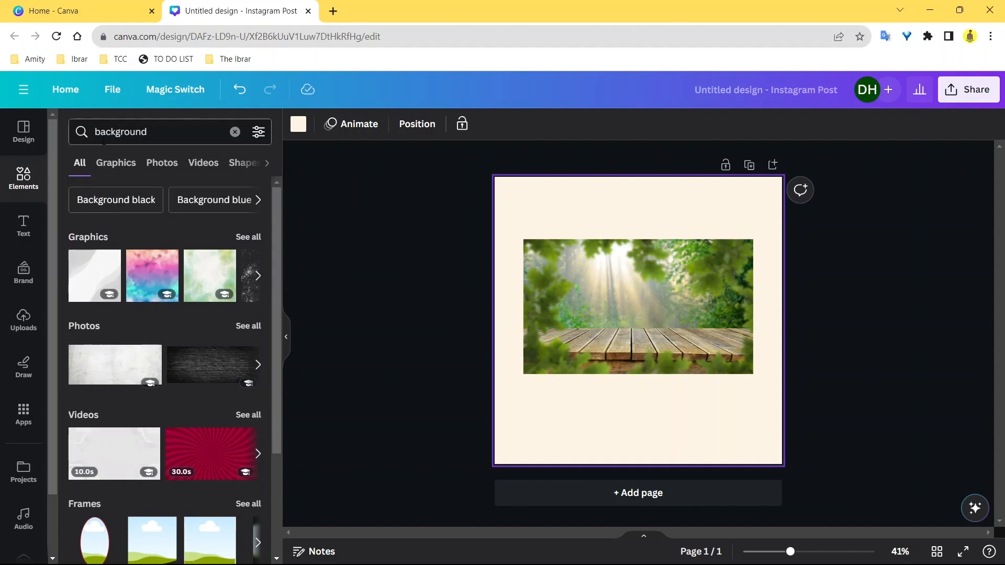
- Browse the background results by content type, comparing Graphics, Photos and Videos, and finish on Photos
{"action": "left_click", "coordinate": [125, 168]}
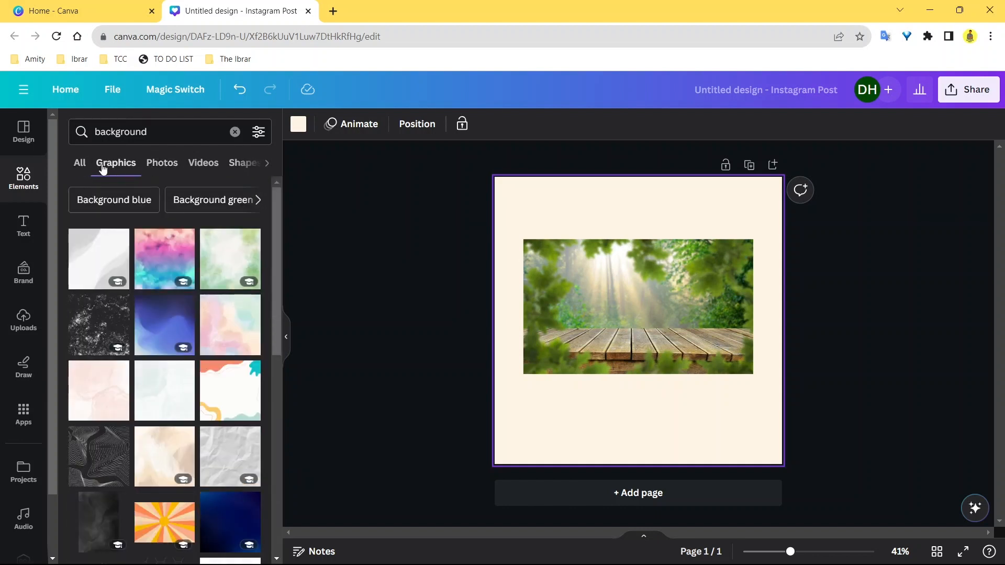
{"action": "left_click", "coordinate": [161, 170]}
{"action": "left_click", "coordinate": [206, 167]}
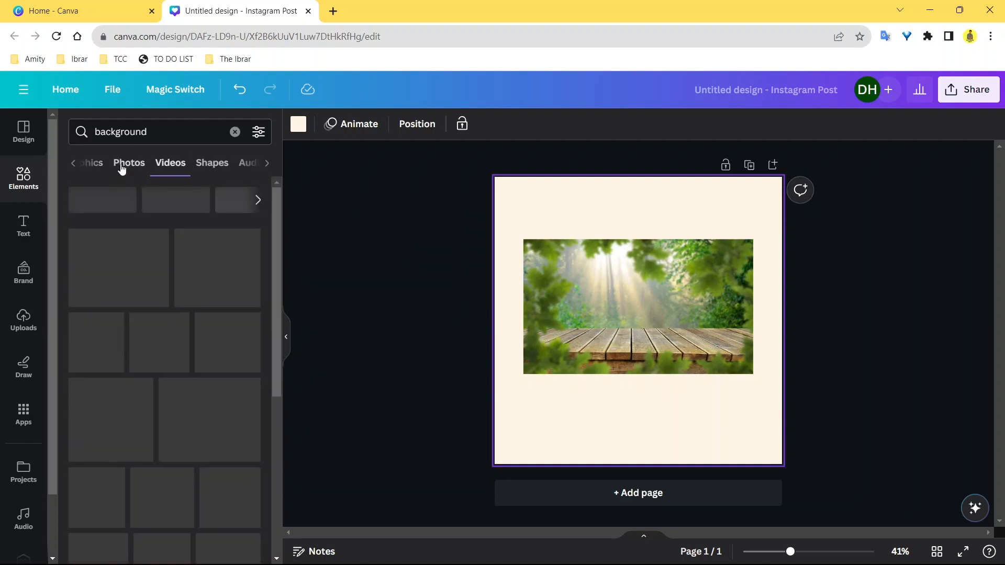
{"action": "left_click", "coordinate": [110, 164]}
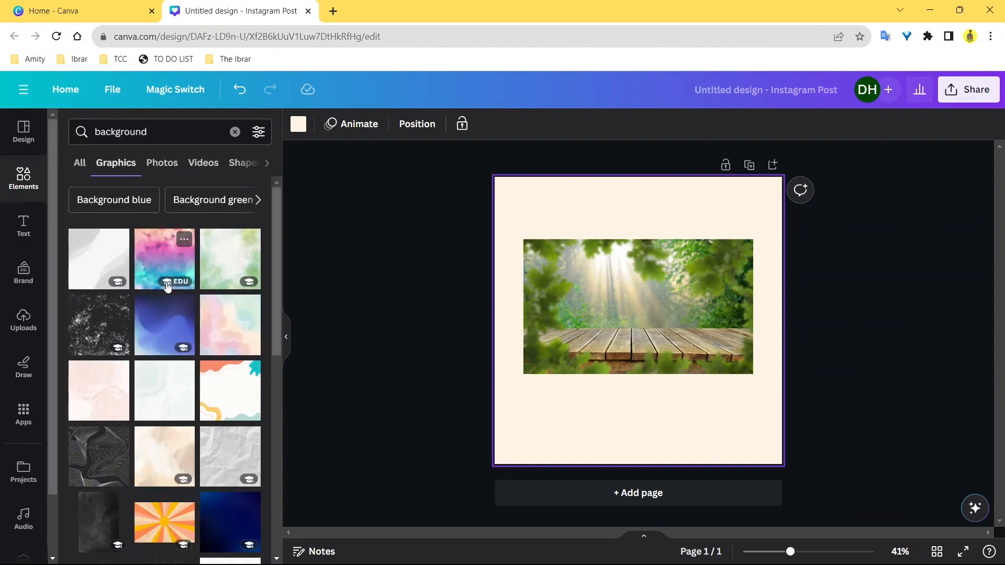
{"action": "scroll", "coordinate": [163, 285], "scroll_direction": "down", "scroll_amount": 4}
{"action": "scroll", "coordinate": [156, 348], "scroll_direction": "up", "scroll_amount": 5}
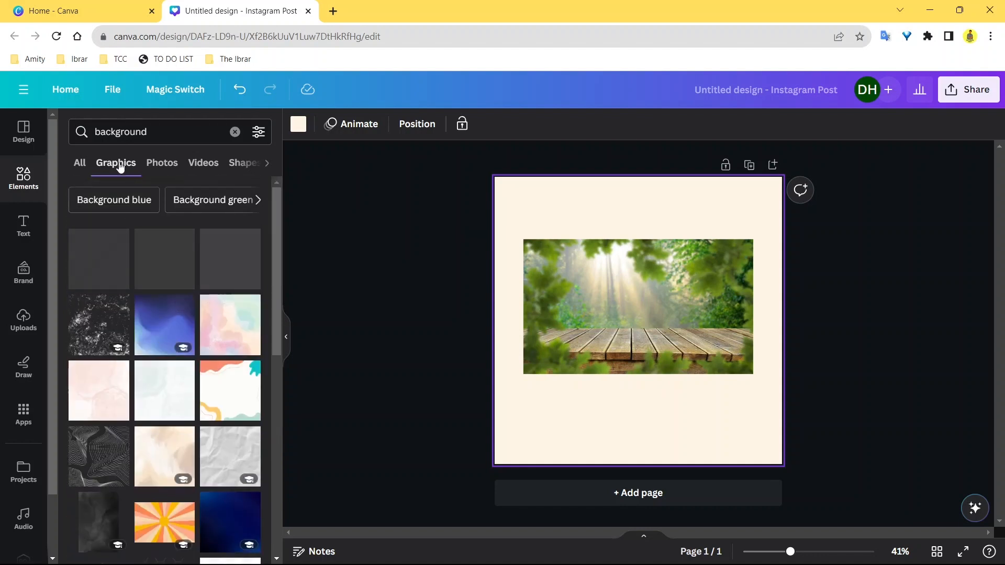
{"action": "left_click", "coordinate": [161, 162]}
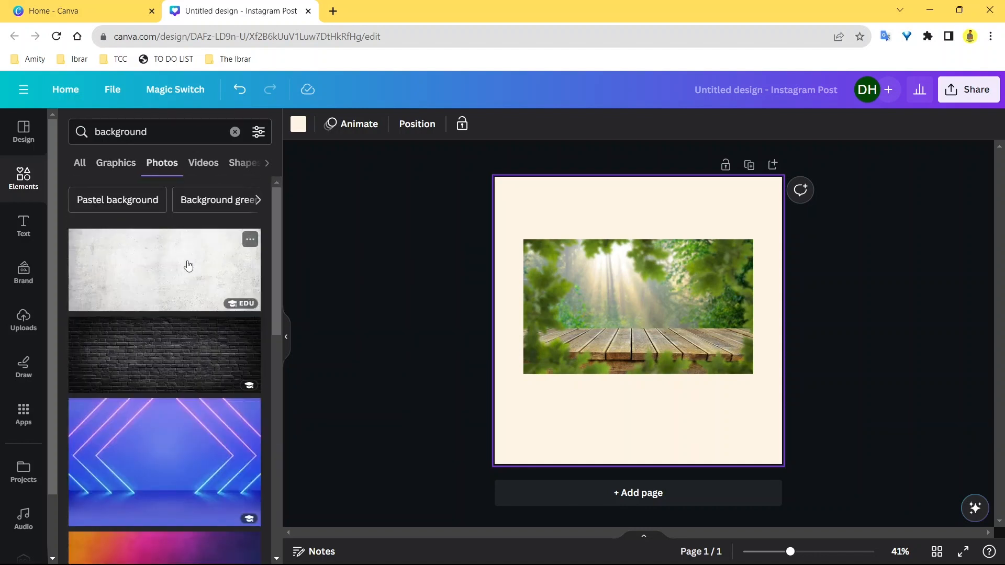
{"action": "left_click", "coordinate": [201, 166]}
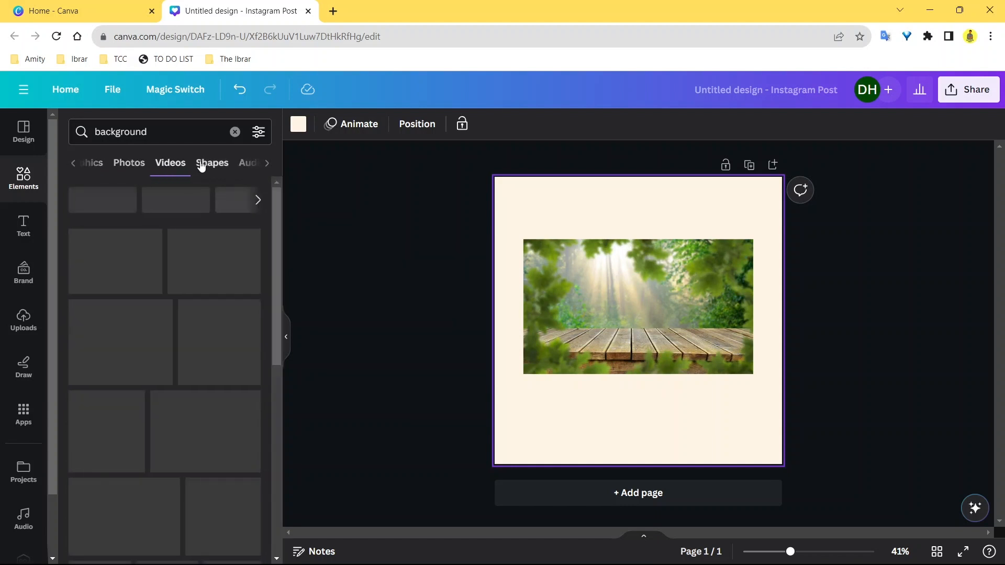
{"action": "left_click", "coordinate": [132, 164]}
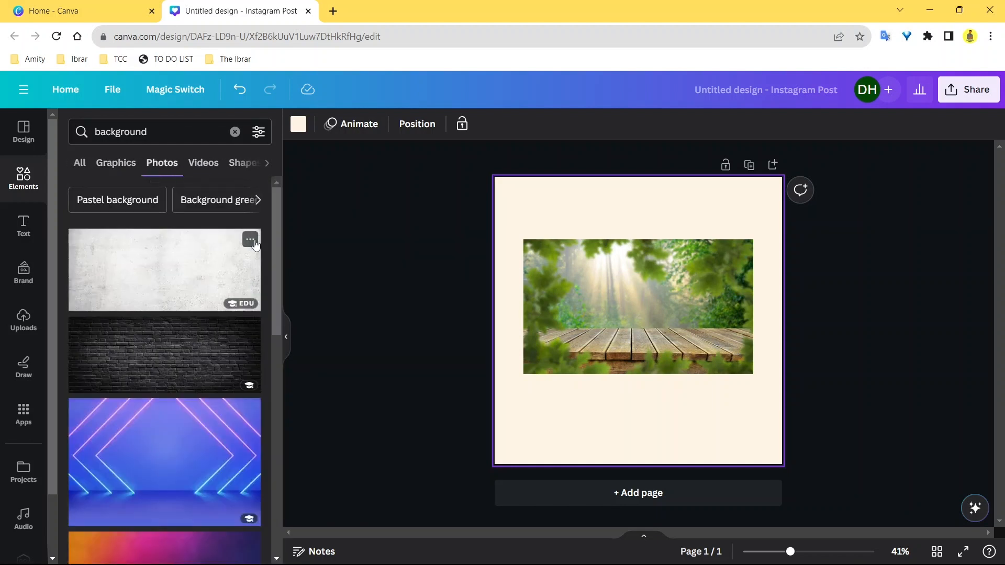
- Filter the background photos by green, review the orientation, animation, cut-out and price filters, and close the filter options
{"action": "left_click", "coordinate": [259, 132]}
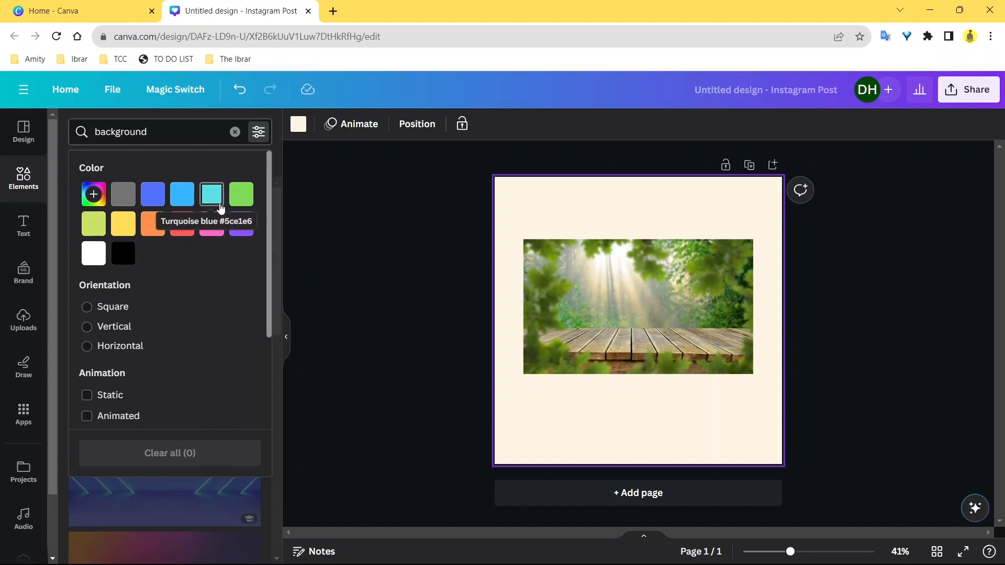
{"action": "left_click", "coordinate": [242, 196]}
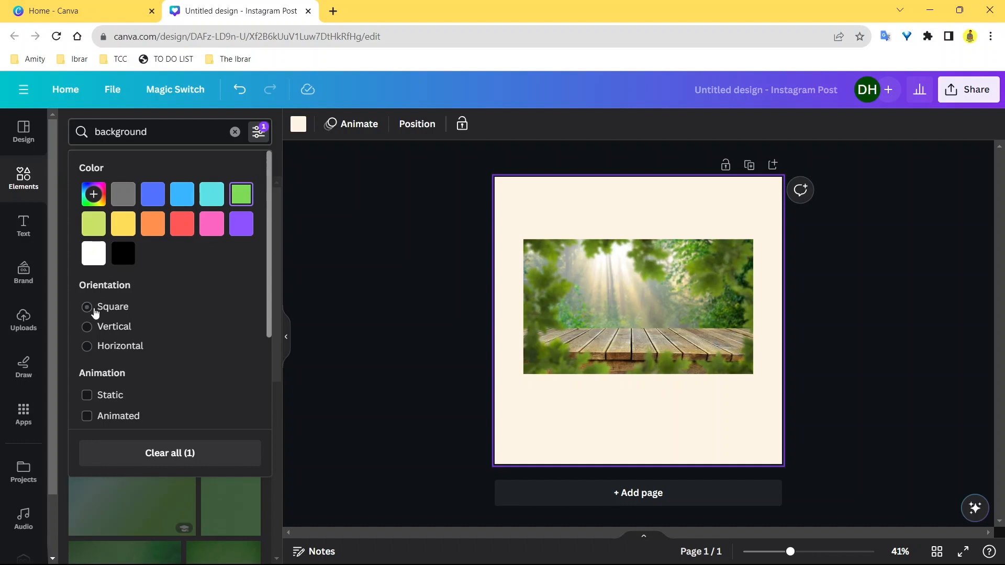
{"action": "scroll", "coordinate": [148, 369], "scroll_direction": "down", "scroll_amount": 3}
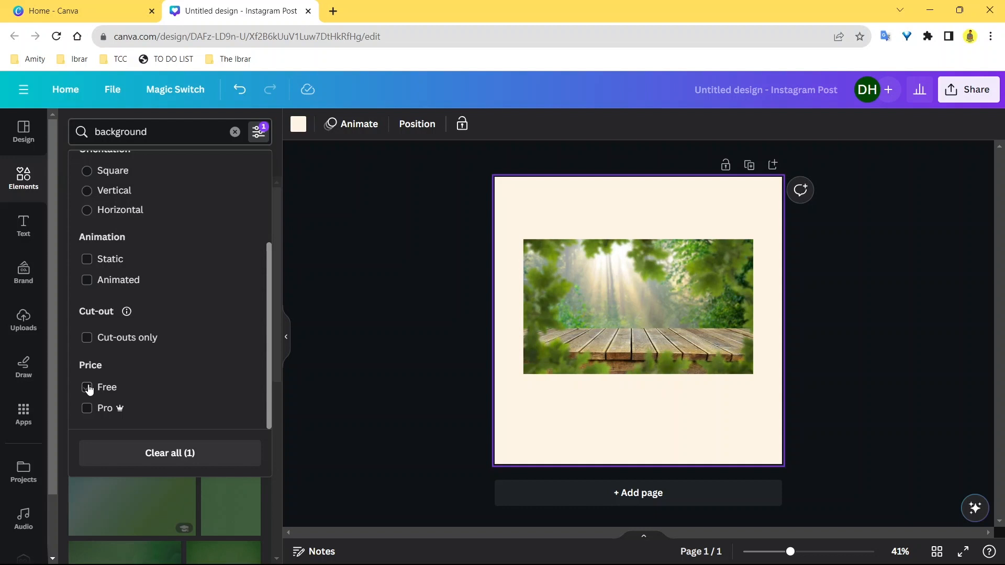
{"action": "left_click", "coordinate": [258, 132]}
- Look through the green-filtered background photos and return to the start of the results
{"action": "scroll", "coordinate": [208, 302], "scroll_direction": "down", "scroll_amount": 2}
{"action": "scroll", "coordinate": [208, 304], "scroll_direction": "down", "scroll_amount": 2}
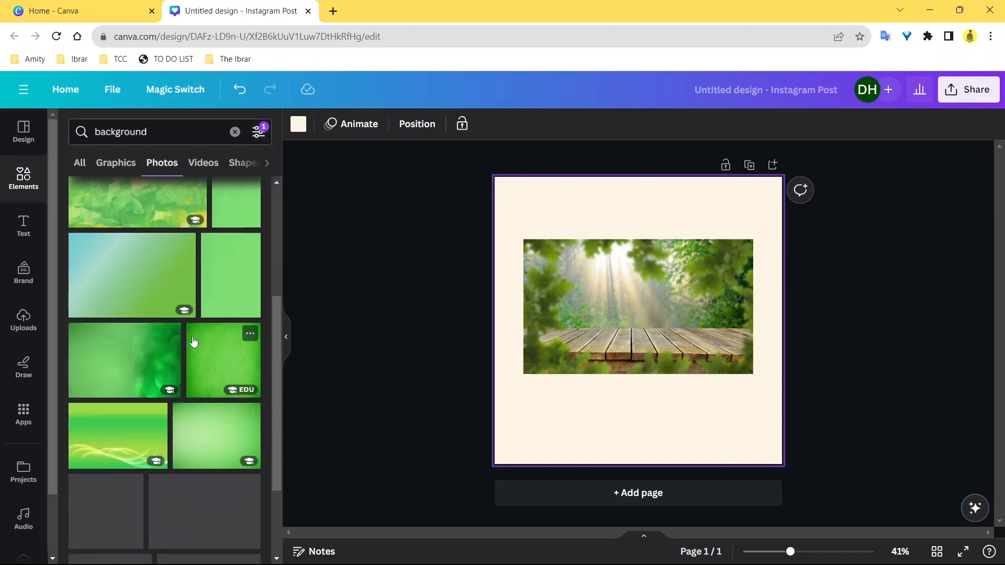
{"action": "scroll", "coordinate": [195, 340], "scroll_direction": "up", "scroll_amount": 4}
{"action": "scroll", "coordinate": [212, 289], "scroll_direction": "down", "scroll_amount": 2}
{"action": "scroll", "coordinate": [210, 289], "scroll_direction": "down", "scroll_amount": 2}
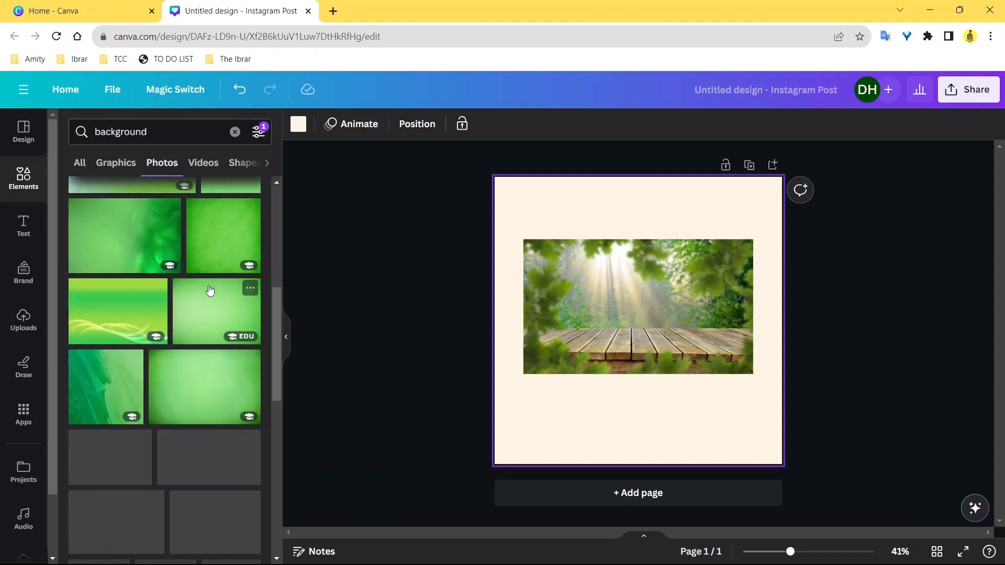
{"action": "scroll", "coordinate": [210, 329], "scroll_direction": "down", "scroll_amount": 2}
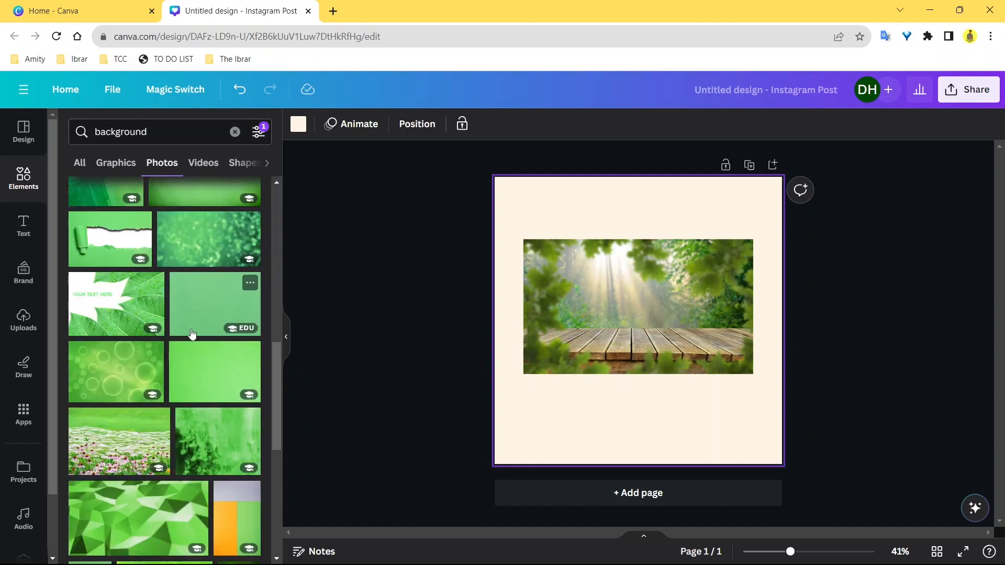
{"action": "scroll", "coordinate": [216, 324], "scroll_direction": "down", "scroll_amount": 4}
{"action": "scroll", "coordinate": [209, 317], "scroll_direction": "up", "scroll_amount": 4}
{"action": "scroll", "coordinate": [215, 309], "scroll_direction": "up", "scroll_amount": 10}
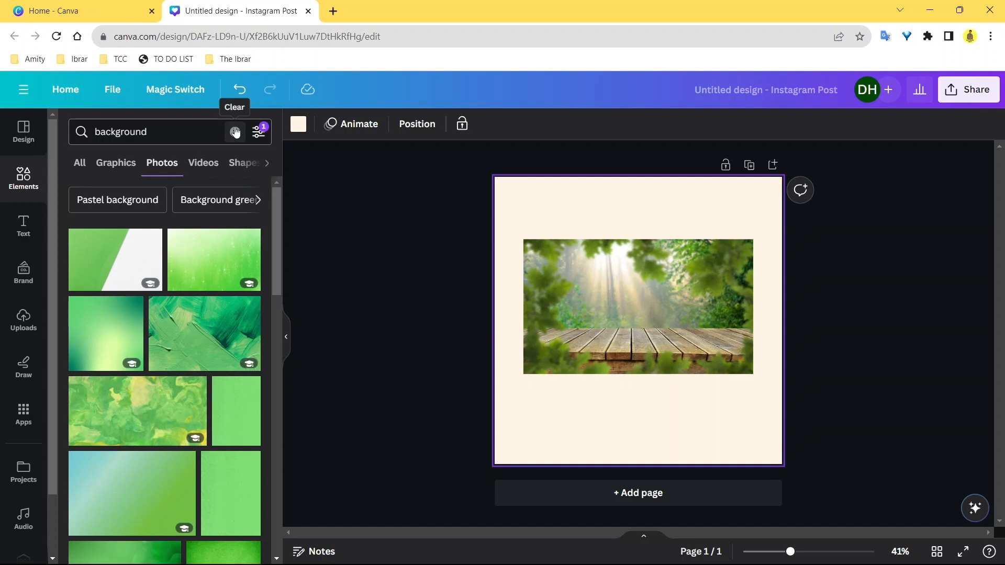
- Replace the search term with "person" and check which colour filter is applied to the photo results
{"action": "left_click", "coordinate": [235, 132]}
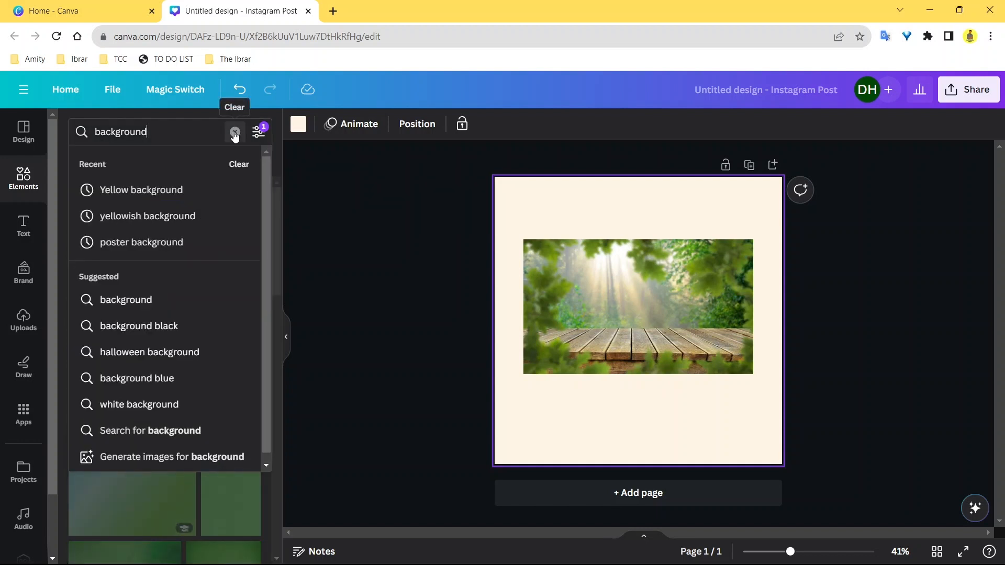
{"action": "left_click_drag", "start_coordinate": [216, 136], "coordinate": [45, 132]}
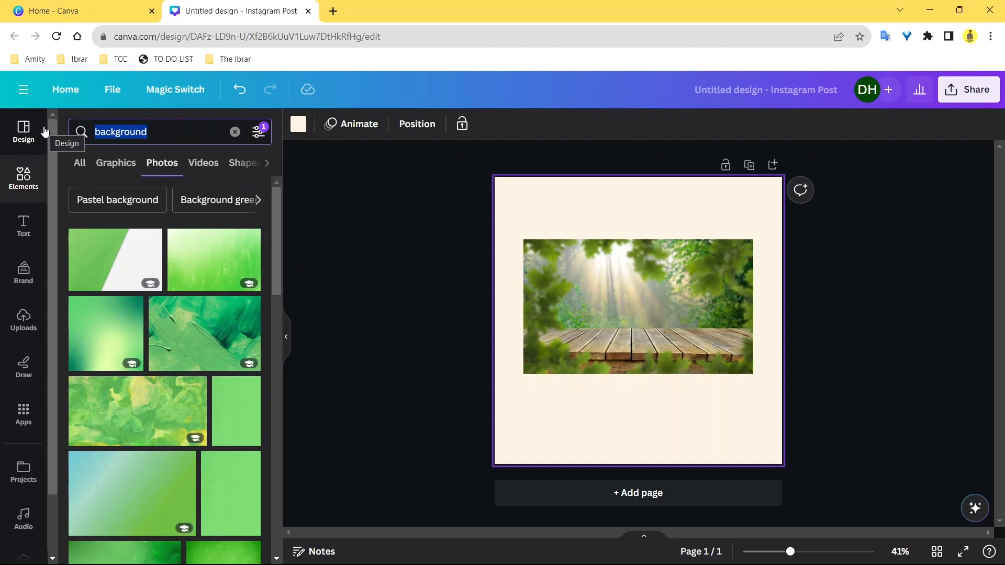
{"action": "type", "text": "person"}
{"action": "key", "text": "Return"}
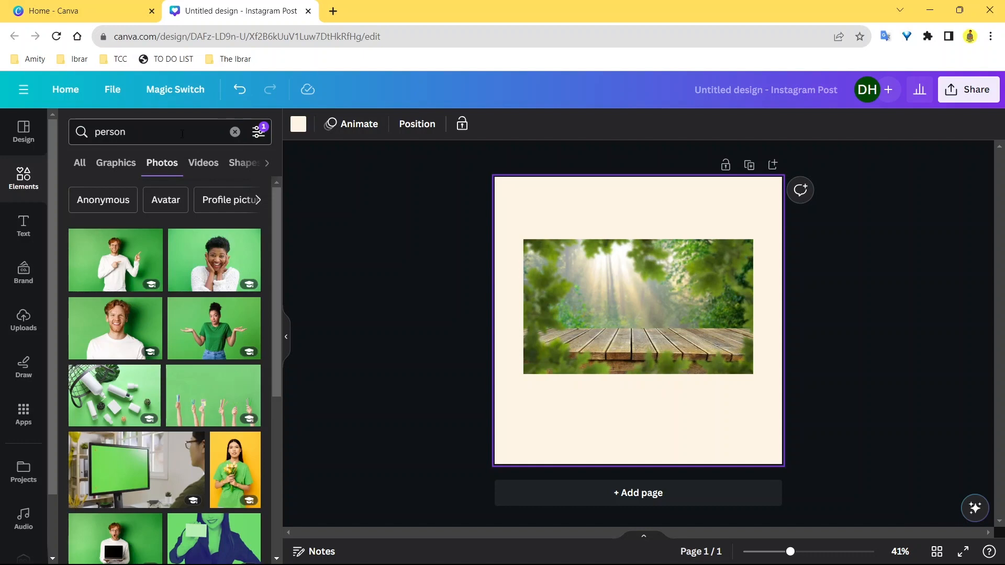
{"action": "left_click", "coordinate": [259, 131]}
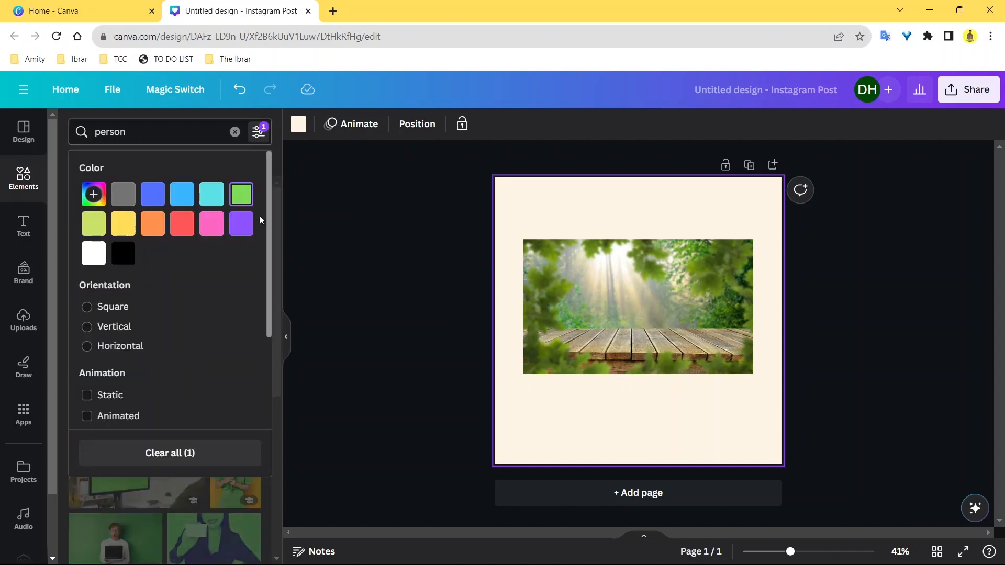
{"action": "left_click", "coordinate": [258, 132]}
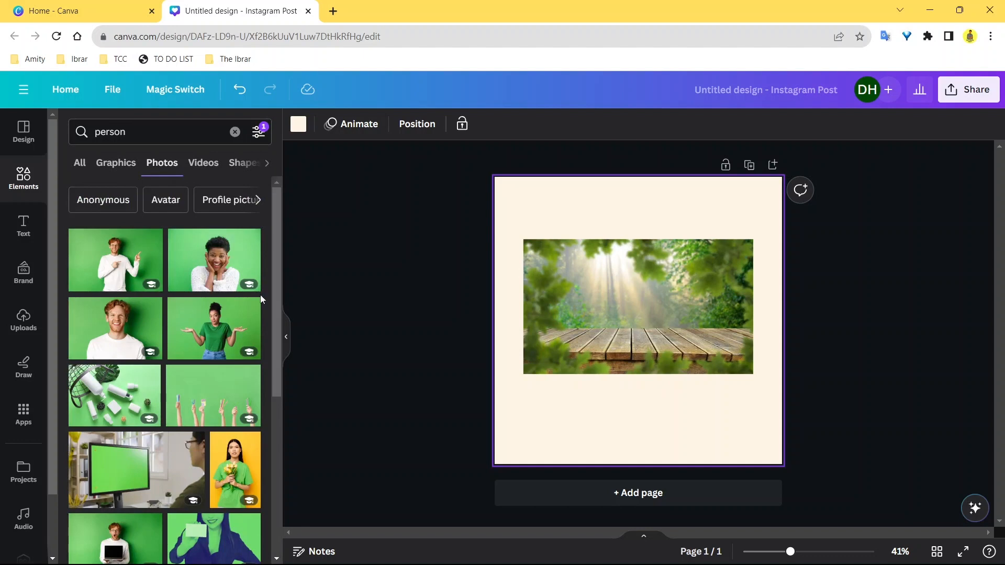
- Look through the green-filtered person photos, then clear the element search
{"action": "scroll", "coordinate": [260, 294], "scroll_direction": "down", "scroll_amount": 4}
{"action": "scroll", "coordinate": [222, 327], "scroll_direction": "down", "scroll_amount": 3}
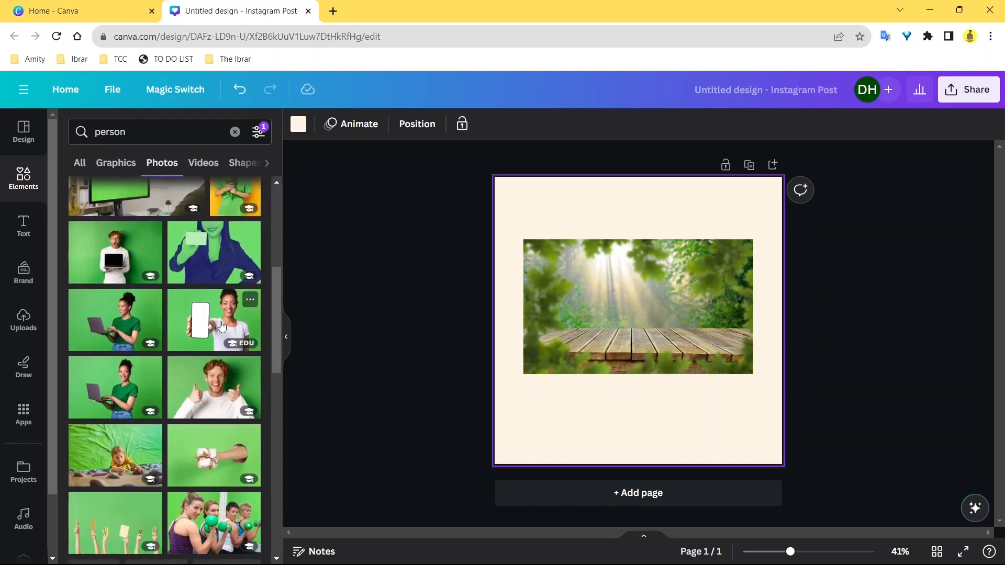
{"action": "scroll", "coordinate": [220, 293], "scroll_direction": "up", "scroll_amount": 7}
{"action": "left_click", "coordinate": [234, 132]}
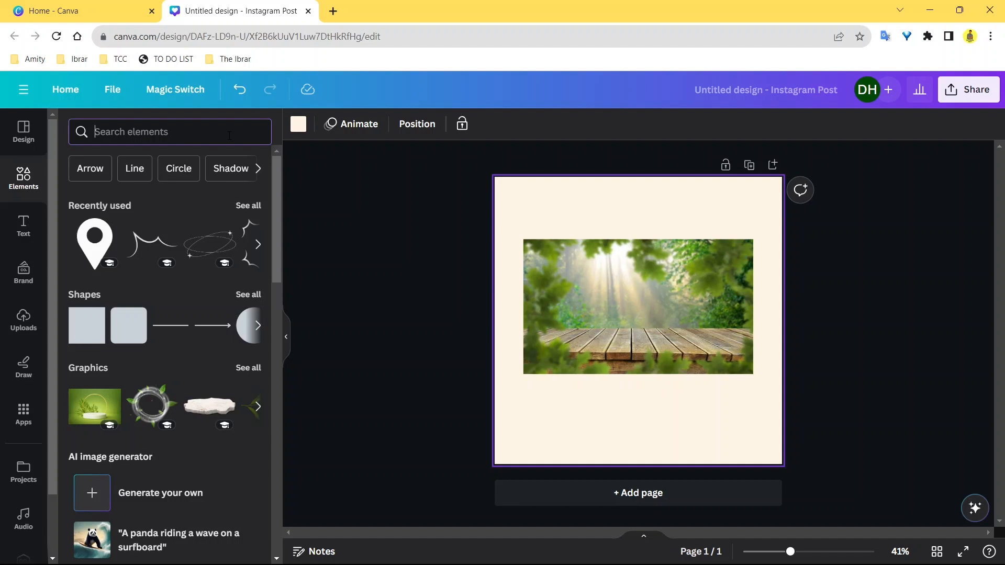
- Search the elements for "can" and show only the photo results
{"action": "left_click", "coordinate": [442, 243]}
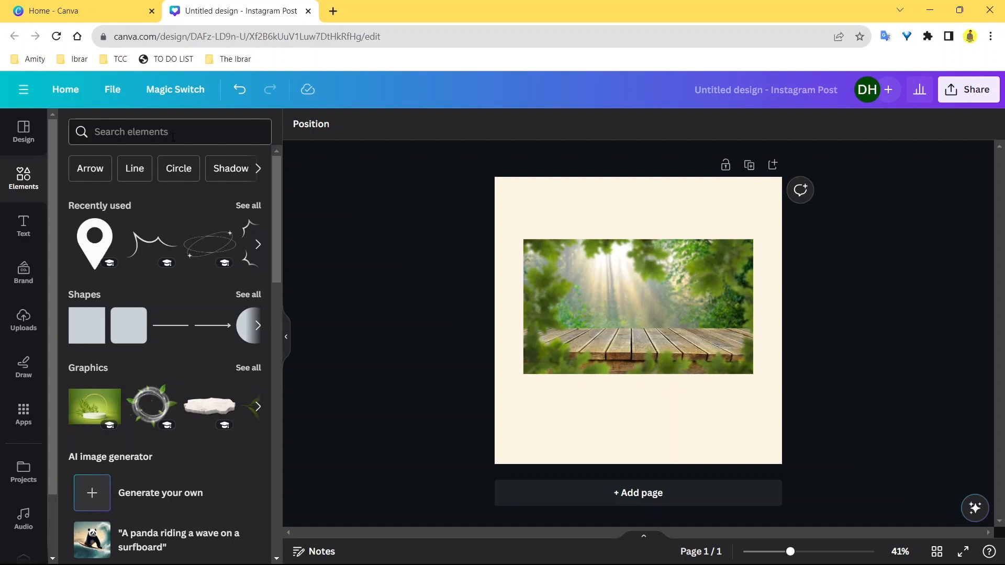
{"action": "left_click", "coordinate": [172, 135]}
{"action": "type", "text": "can"}
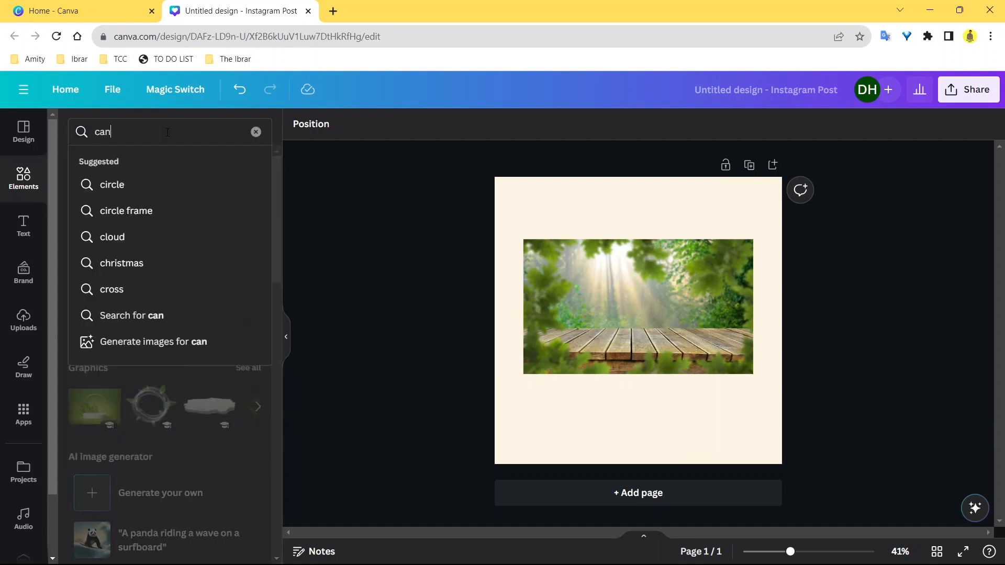
{"action": "key", "text": "Return"}
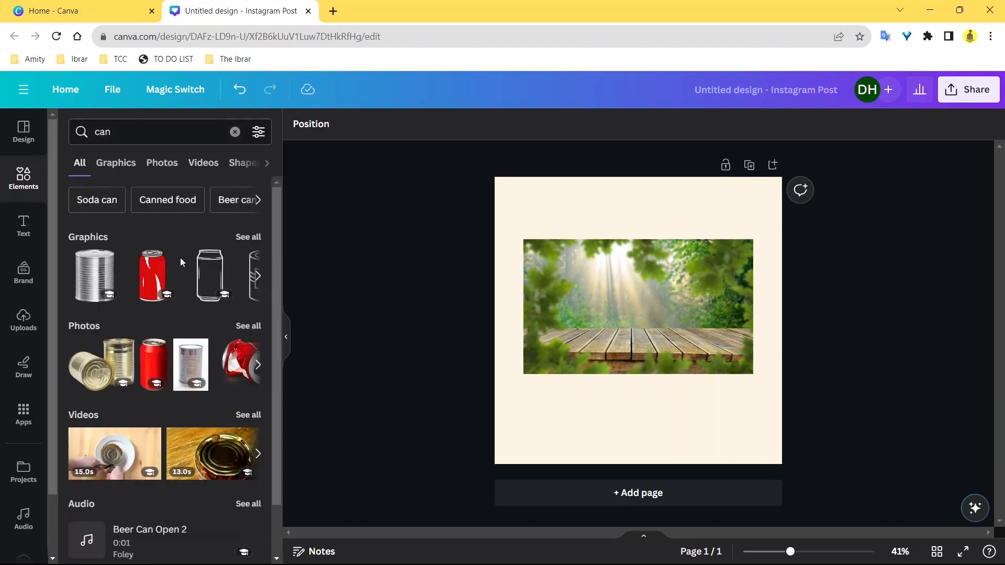
{"action": "left_click", "coordinate": [163, 164]}
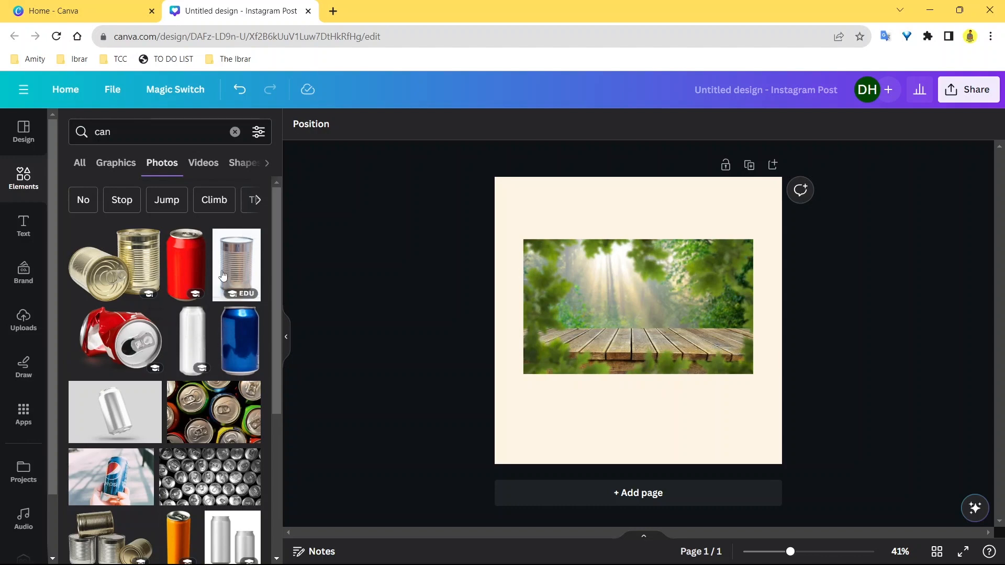
- Find the Bud Light can photo in the results, add it to the page and place it over the forest photo
{"action": "scroll", "coordinate": [218, 274], "scroll_direction": "down", "scroll_amount": 8}
{"action": "scroll", "coordinate": [190, 364], "scroll_direction": "up", "scroll_amount": 8}
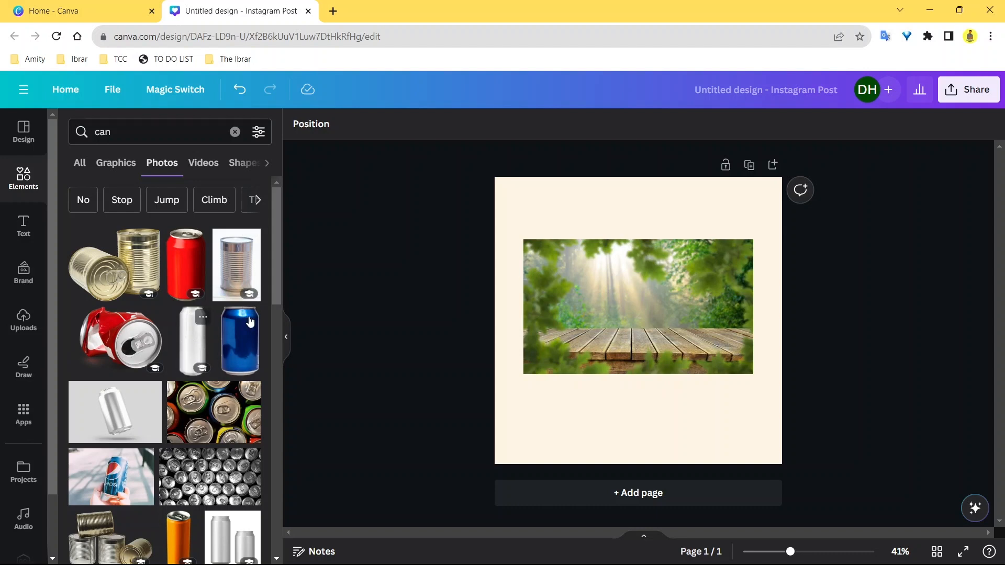
{"action": "scroll", "coordinate": [227, 328], "scroll_direction": "down", "scroll_amount": 9}
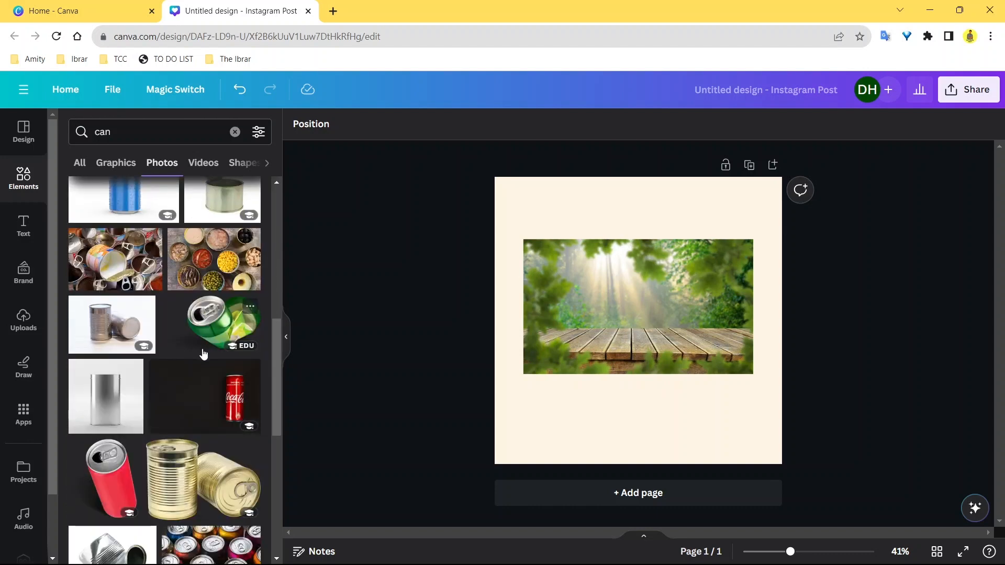
{"action": "scroll", "coordinate": [204, 354], "scroll_direction": "down", "scroll_amount": 4}
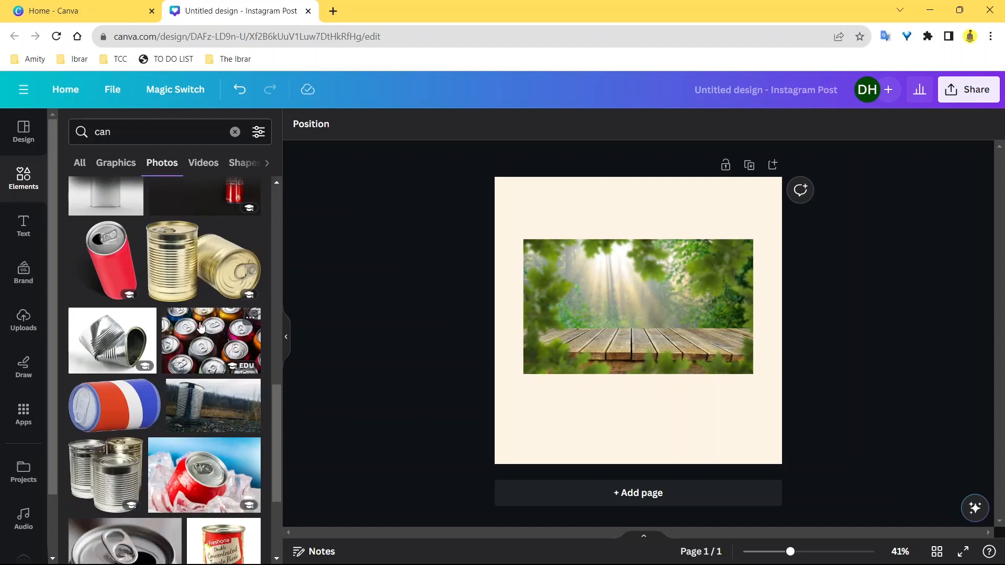
{"action": "scroll", "coordinate": [201, 326], "scroll_direction": "down", "scroll_amount": 3}
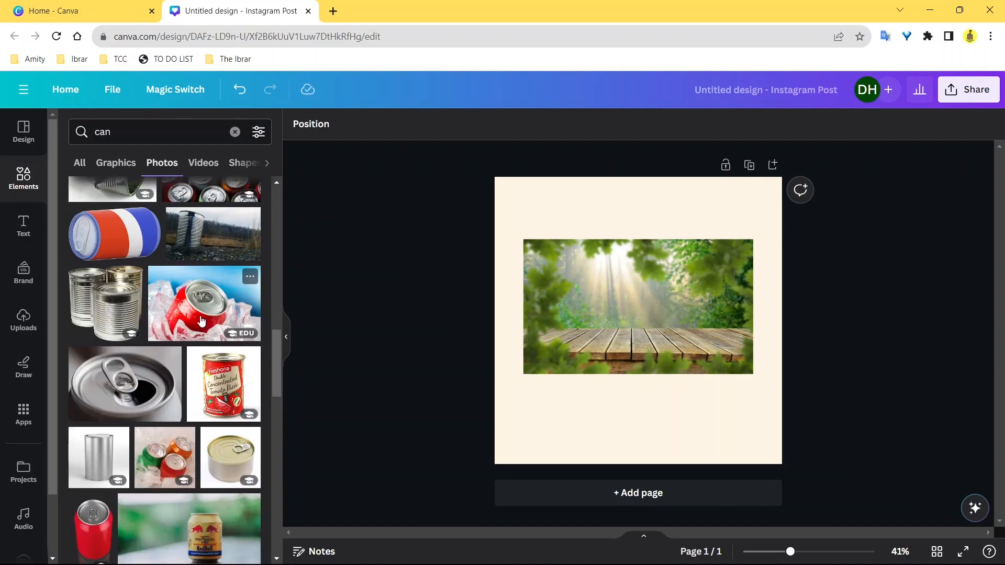
{"action": "scroll", "coordinate": [201, 321], "scroll_direction": "down", "scroll_amount": 4}
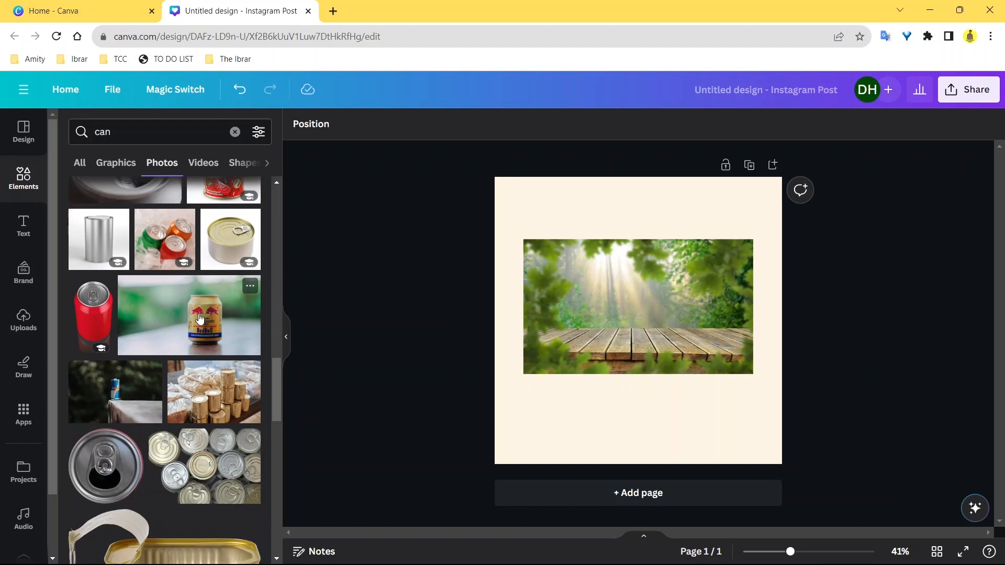
{"action": "scroll", "coordinate": [204, 316], "scroll_direction": "down", "scroll_amount": 4}
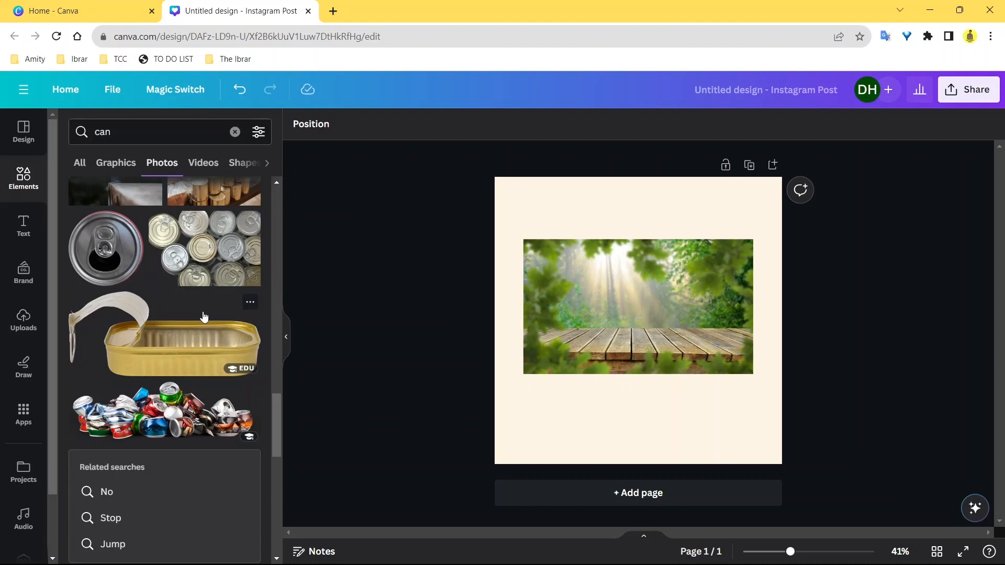
{"action": "scroll", "coordinate": [204, 296], "scroll_direction": "down", "scroll_amount": 5}
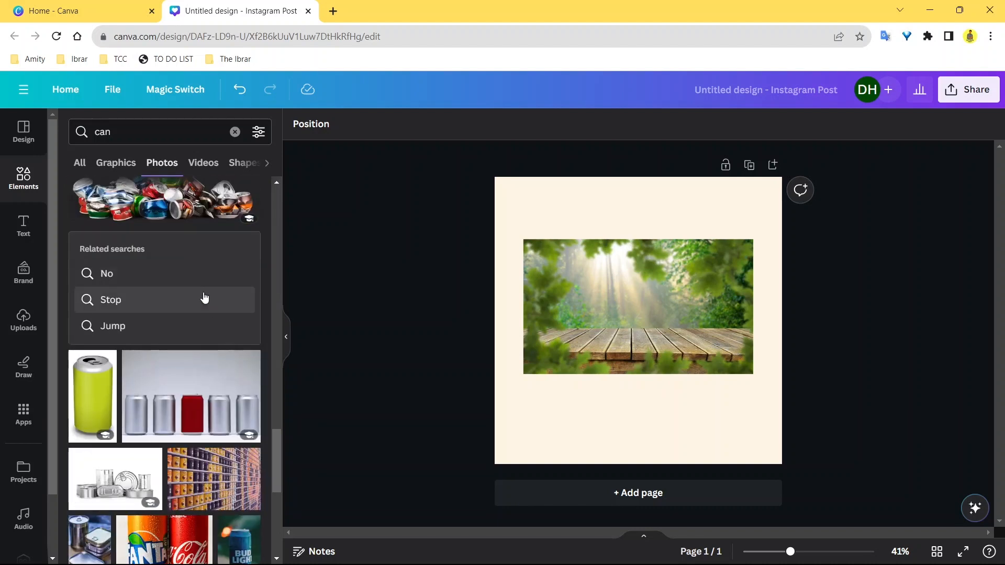
{"action": "scroll", "coordinate": [204, 297], "scroll_direction": "down", "scroll_amount": 2}
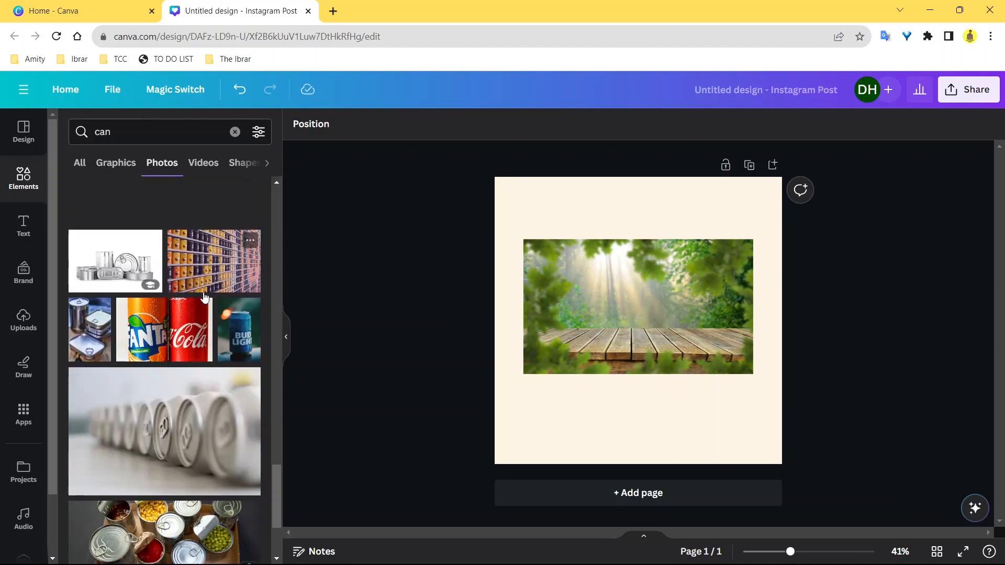
{"action": "left_click", "coordinate": [239, 342]}
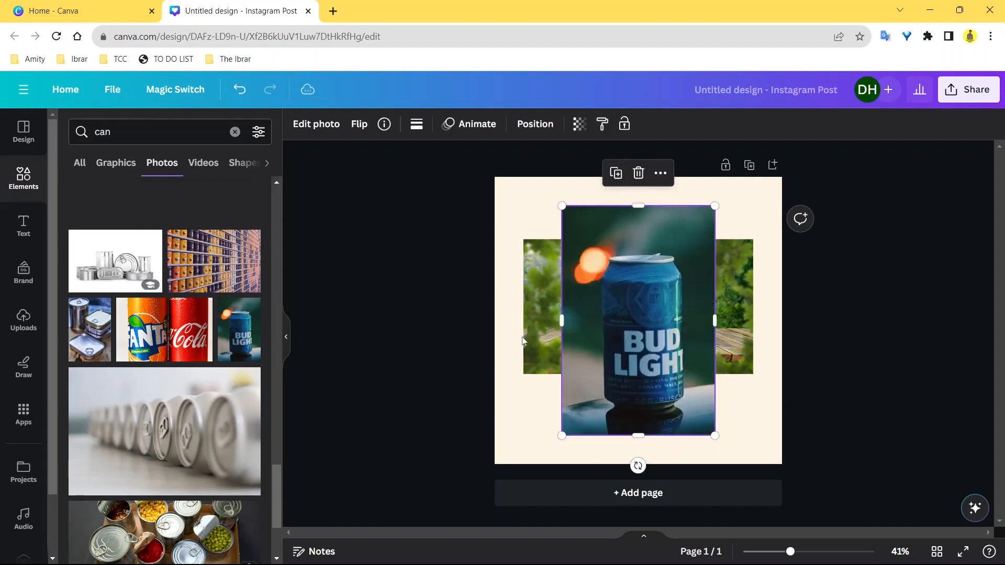
{"action": "left_click_drag", "start_coordinate": [651, 356], "coordinate": [653, 343]}
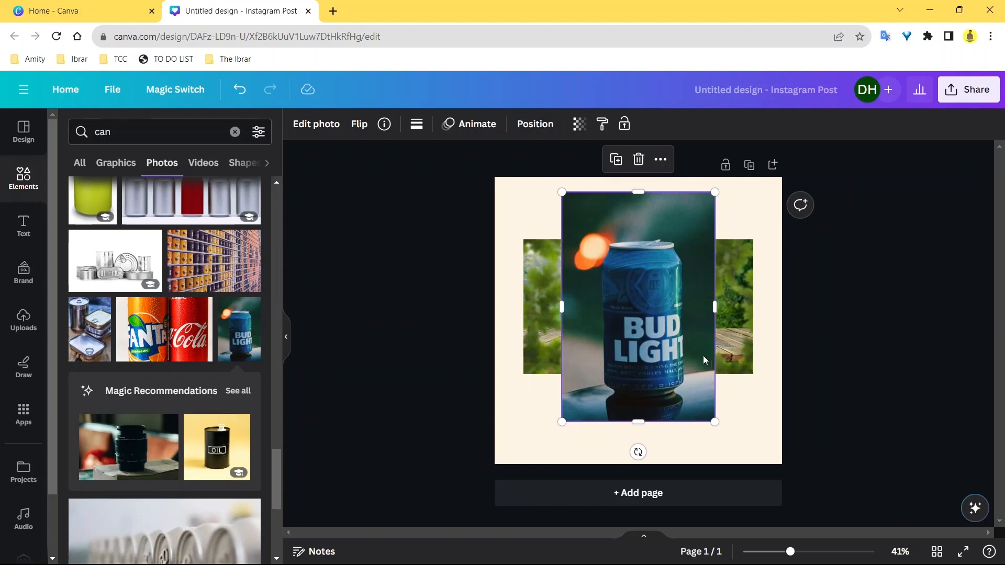
{"action": "left_click_drag", "start_coordinate": [646, 255], "coordinate": [648, 260]}
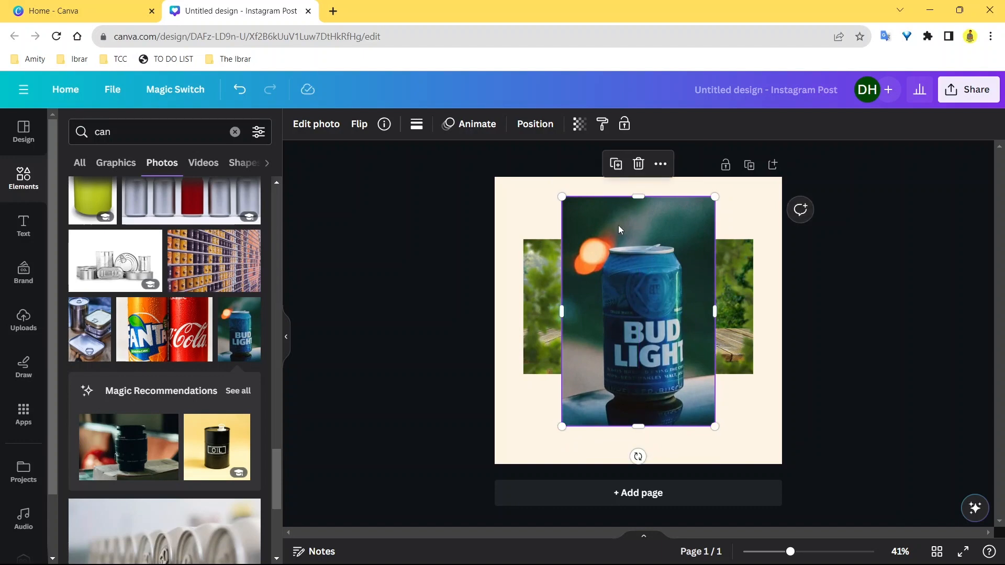
{"action": "scroll", "coordinate": [218, 260], "scroll_direction": "up", "scroll_amount": 15}
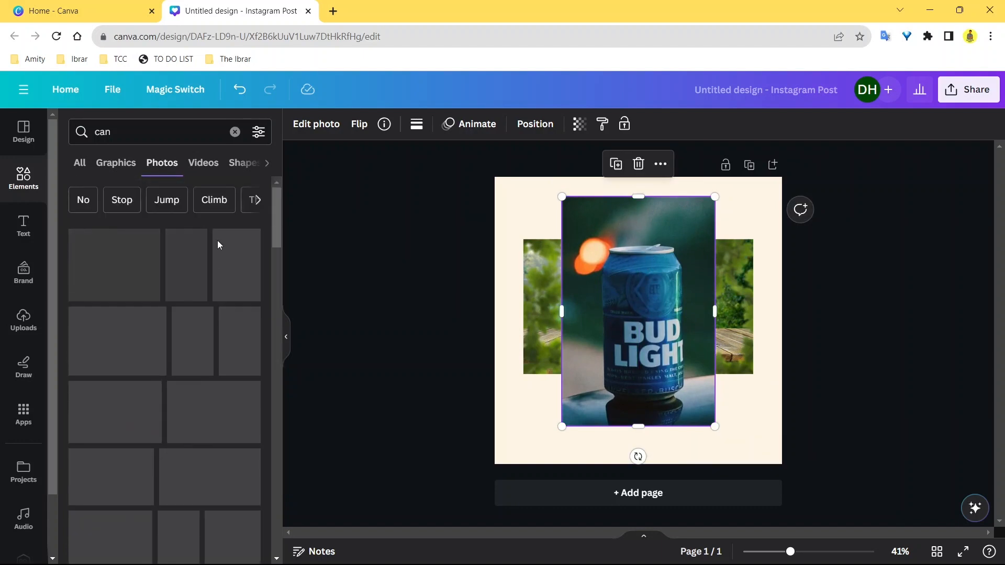
{"action": "left_click", "coordinate": [192, 340]}
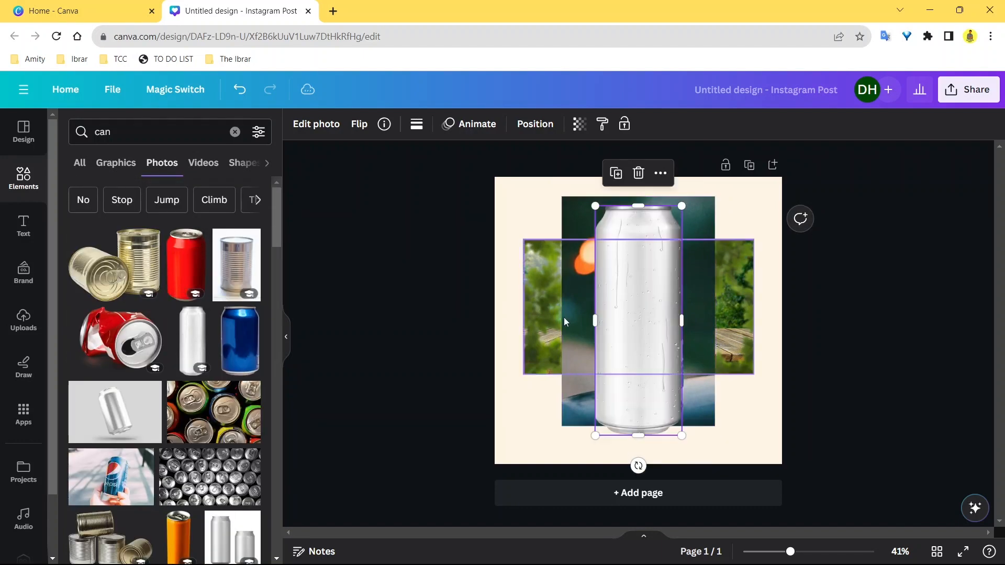
{"action": "left_click_drag", "start_coordinate": [623, 307], "coordinate": [688, 309]}
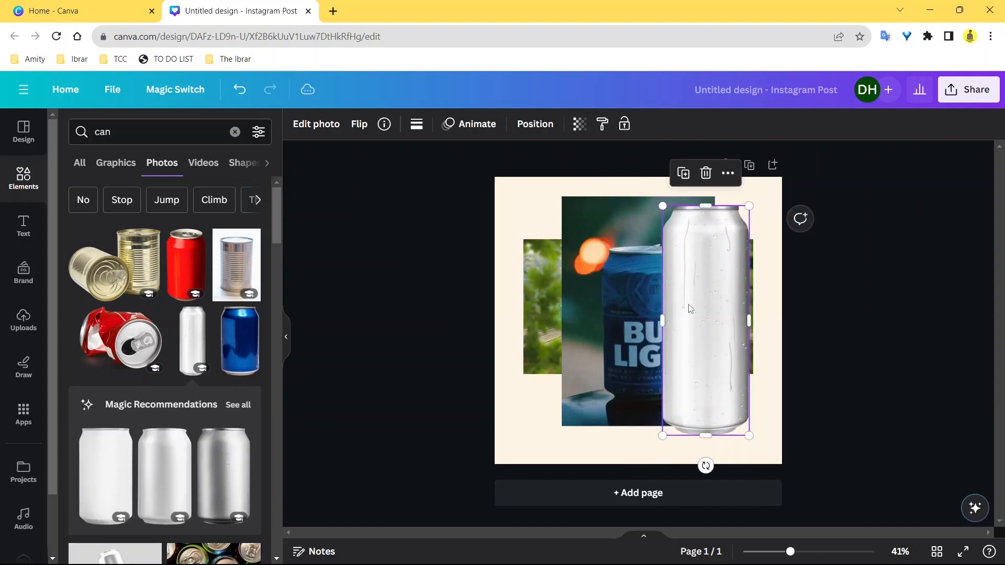
{"action": "key", "text": "Delete"}
- Adjust the Bud Light photo's position and strip its background with BG Remover
{"action": "left_click", "coordinate": [689, 309]}
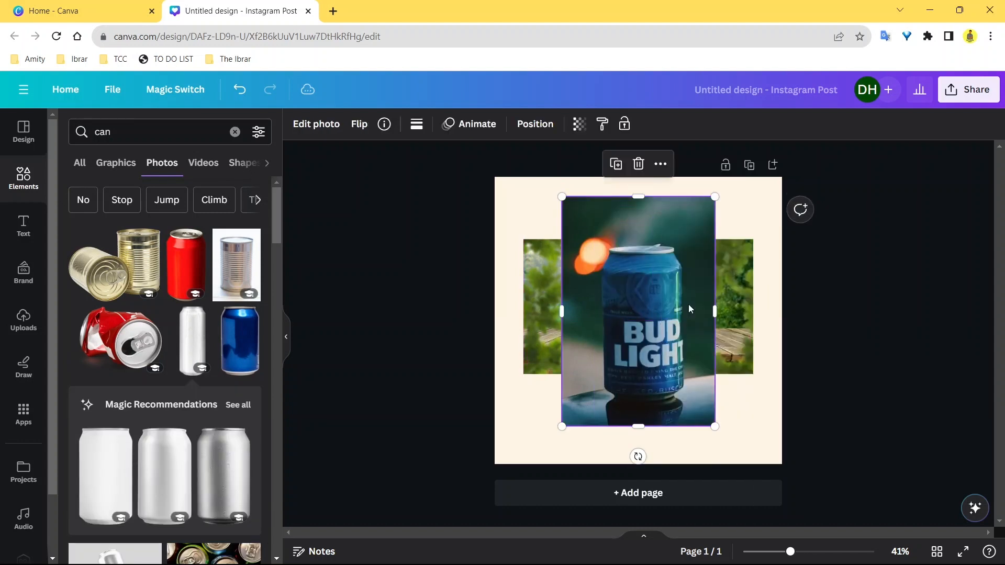
{"action": "left_click_drag", "start_coordinate": [687, 253], "coordinate": [680, 249]}
{"action": "left_click", "coordinate": [319, 123]}
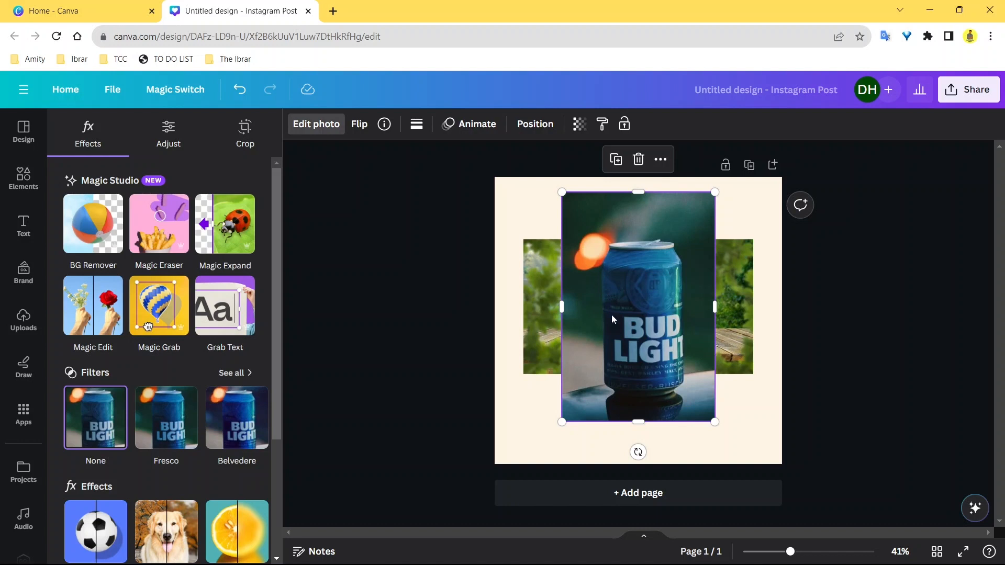
{"action": "left_click", "coordinate": [86, 223]}
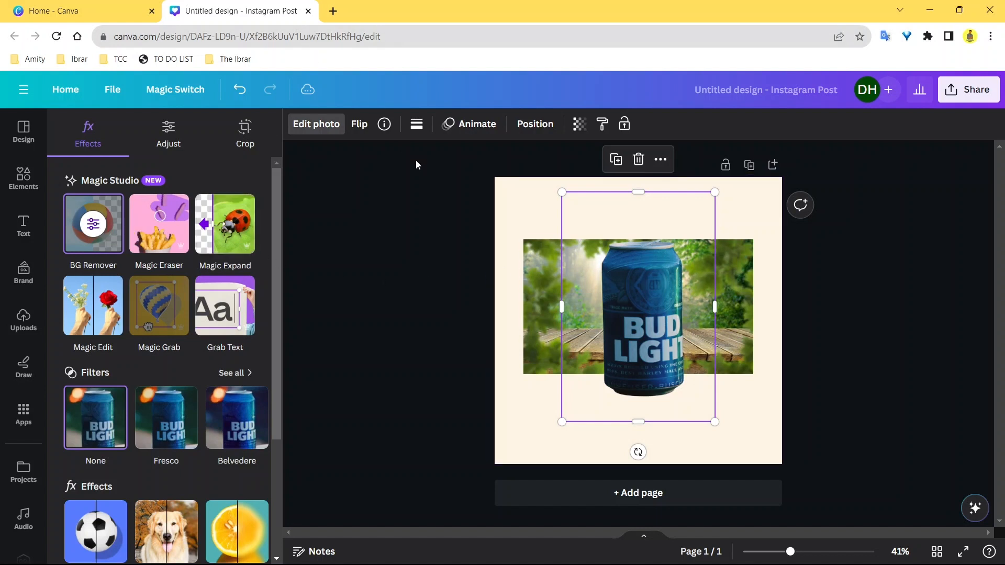
- Open remove.bg in a new browser tab, review its image upload page, and return to the Canva design
{"action": "left_click", "coordinate": [333, 11]}
{"action": "type", "text": "remo"}
{"action": "key", "text": "Return"}
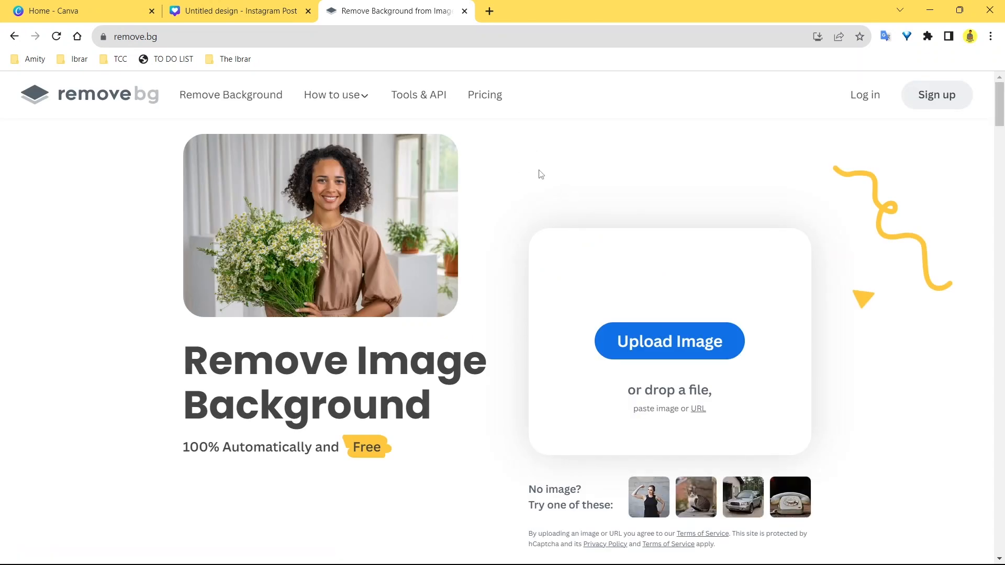
{"action": "scroll", "coordinate": [542, 200], "scroll_direction": "down", "scroll_amount": 4}
{"action": "scroll", "coordinate": [534, 206], "scroll_direction": "up", "scroll_amount": 4}
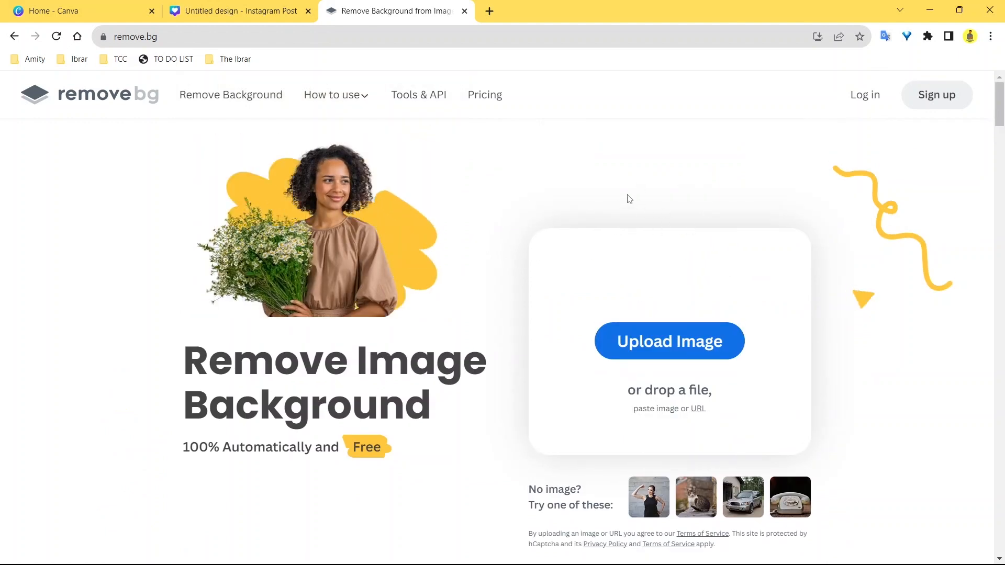
{"action": "left_click", "coordinate": [215, 11]}
{"action": "left_click_drag", "start_coordinate": [656, 286], "coordinate": [650, 279]}
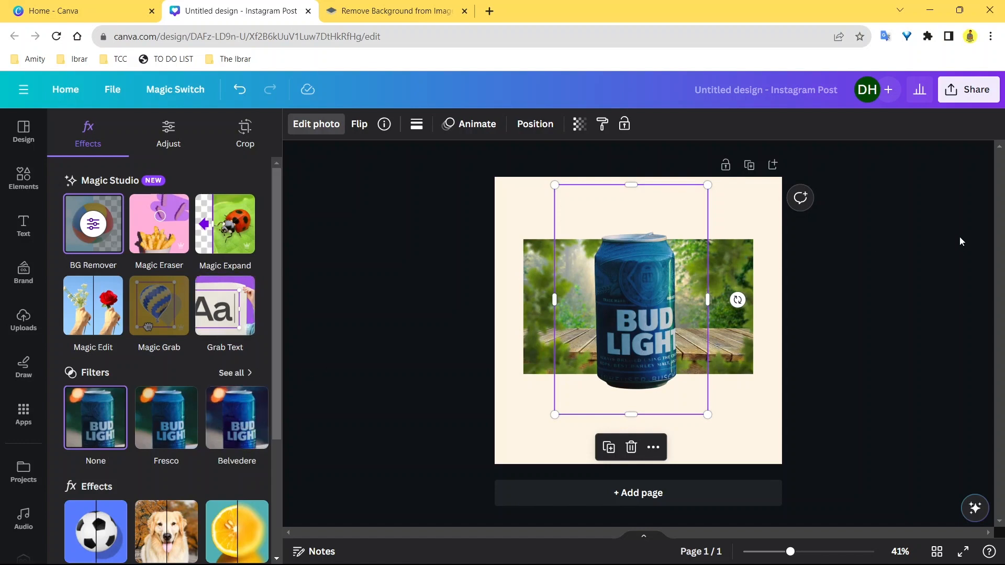
- Add a second page and place the original Bud Light can photo on it, enlarged to the page's full height
{"action": "left_click", "coordinate": [773, 166]}
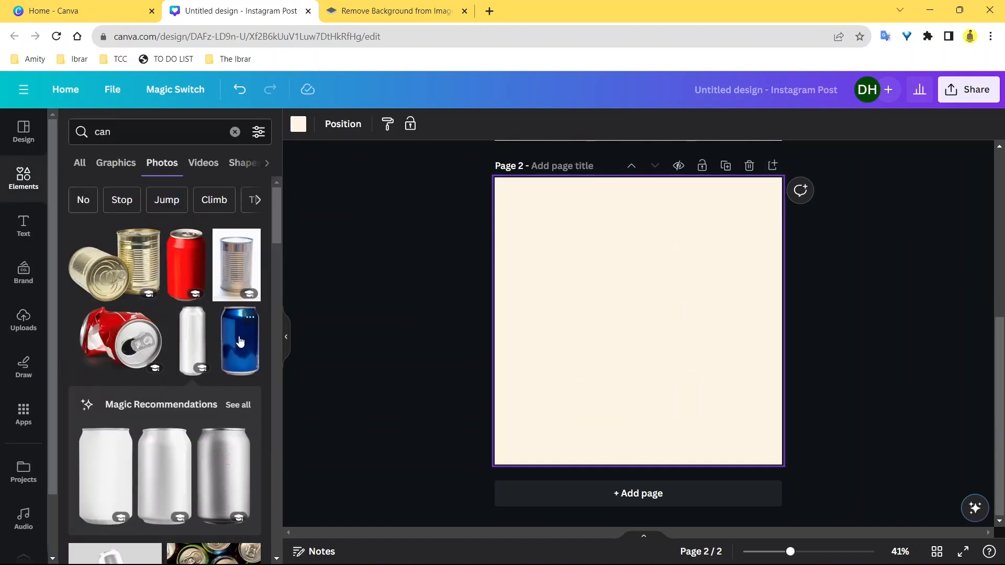
{"action": "scroll", "coordinate": [196, 310], "scroll_direction": "down", "scroll_amount": 10}
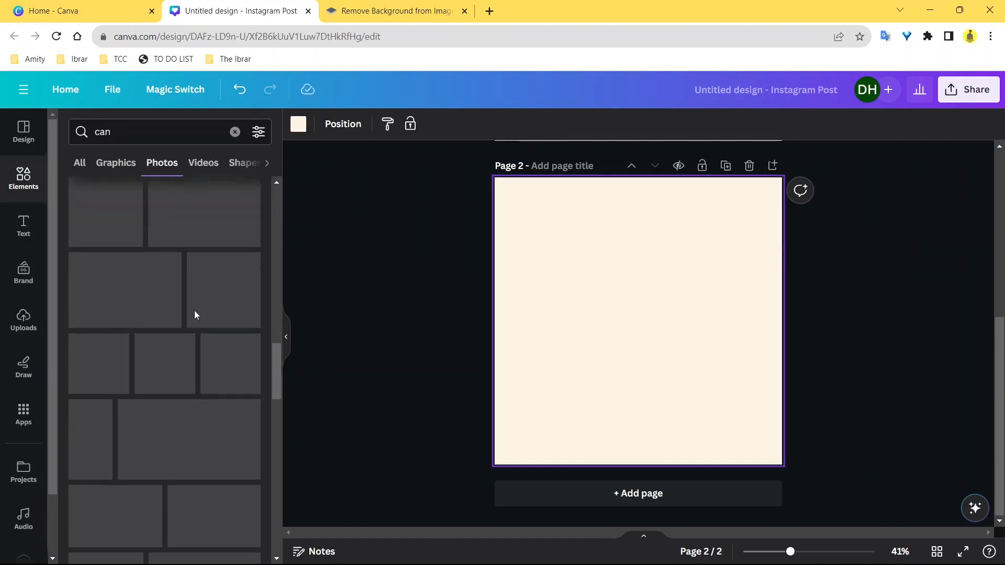
{"action": "scroll", "coordinate": [212, 313], "scroll_direction": "down", "scroll_amount": 8}
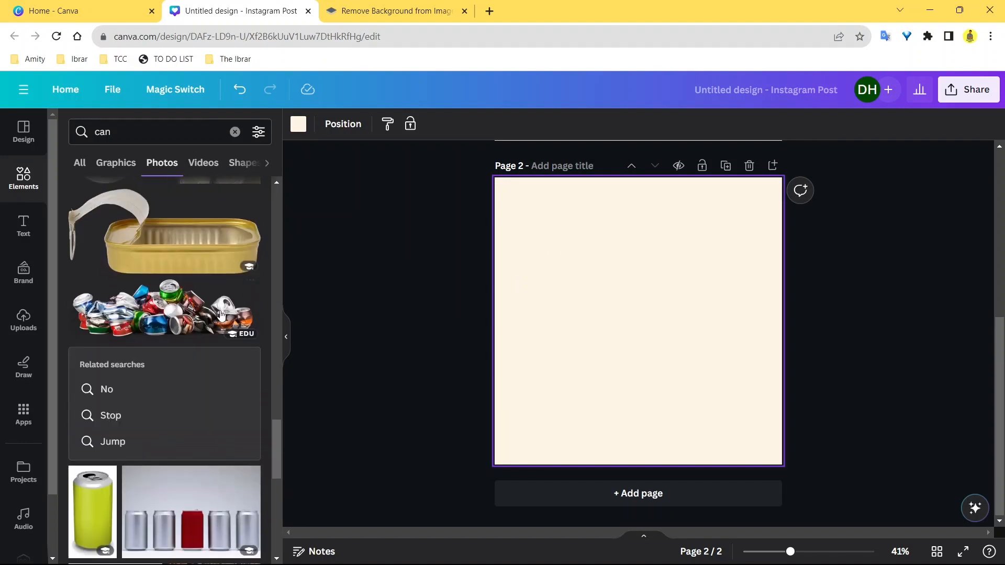
{"action": "scroll", "coordinate": [220, 310], "scroll_direction": "down", "scroll_amount": 4}
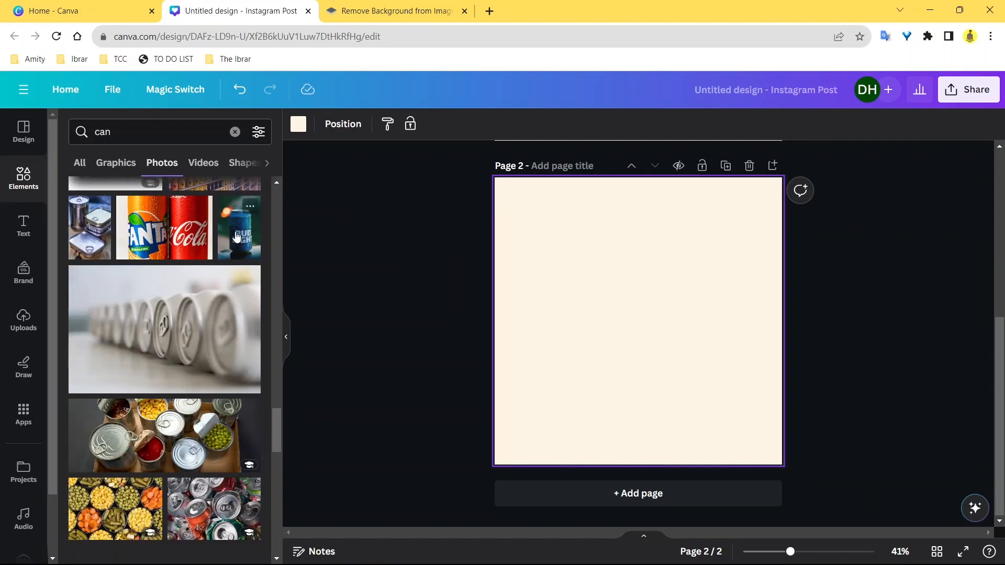
{"action": "left_click", "coordinate": [239, 228]}
{"action": "left_click_drag", "start_coordinate": [703, 308], "coordinate": [684, 280]}
{"action": "left_click_drag", "start_coordinate": [696, 407], "coordinate": [733, 464]}
{"action": "left_click_drag", "start_coordinate": [656, 300], "coordinate": [671, 299]}
- Revisit the remove.bg page, return to the Canva design and delete the second page
{"action": "left_click", "coordinate": [387, 11]}
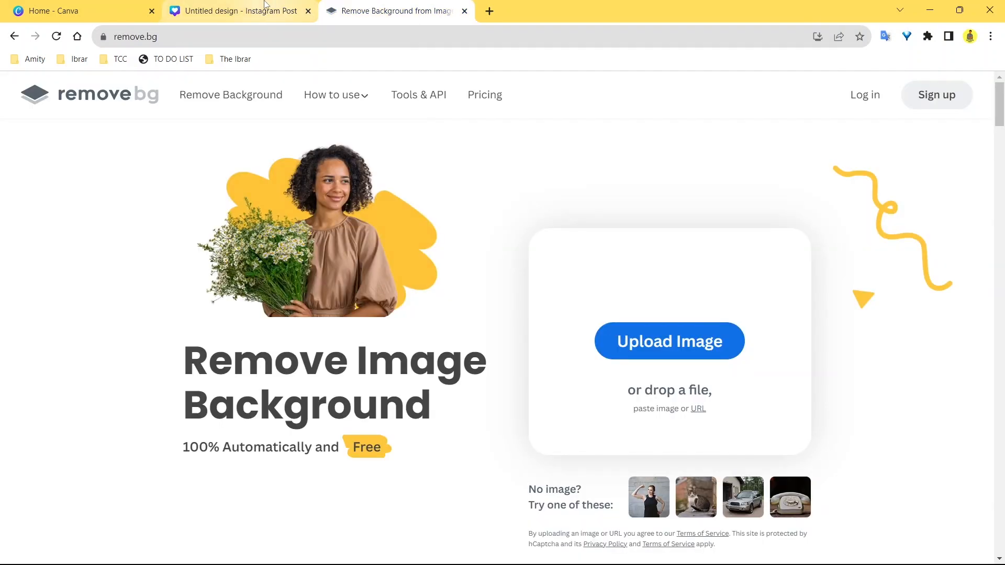
{"action": "left_click", "coordinate": [238, 11]}
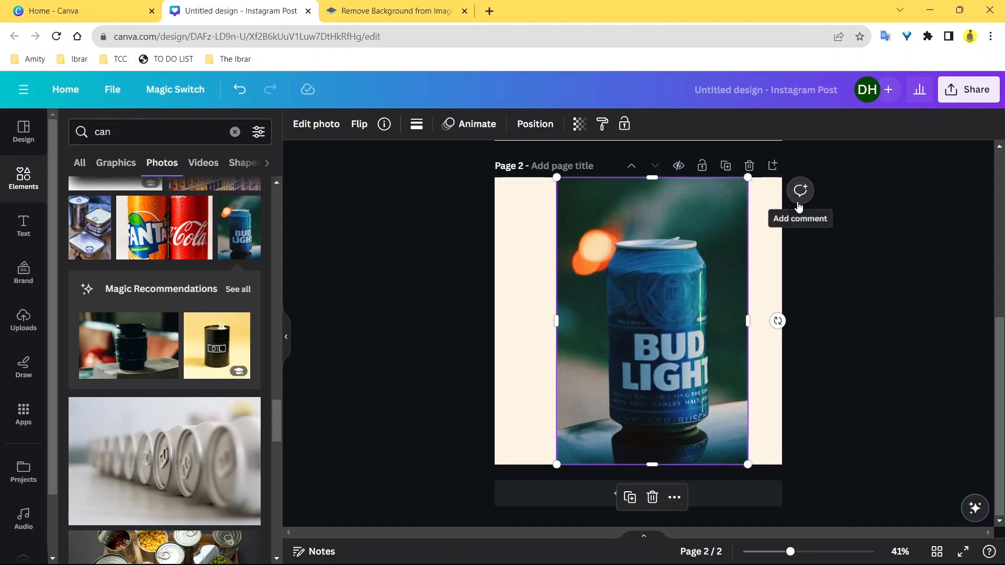
{"action": "left_click", "coordinate": [749, 165]}
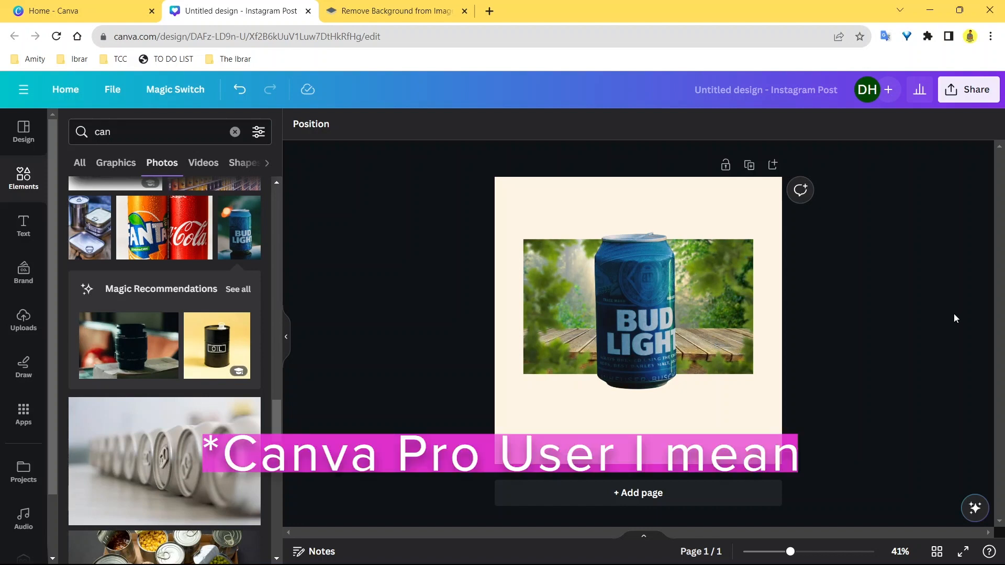
- Shrink the cut-out Bud Light can and stand it on the wooden deck at the centre of the forest photo
{"action": "left_click", "coordinate": [672, 294]}
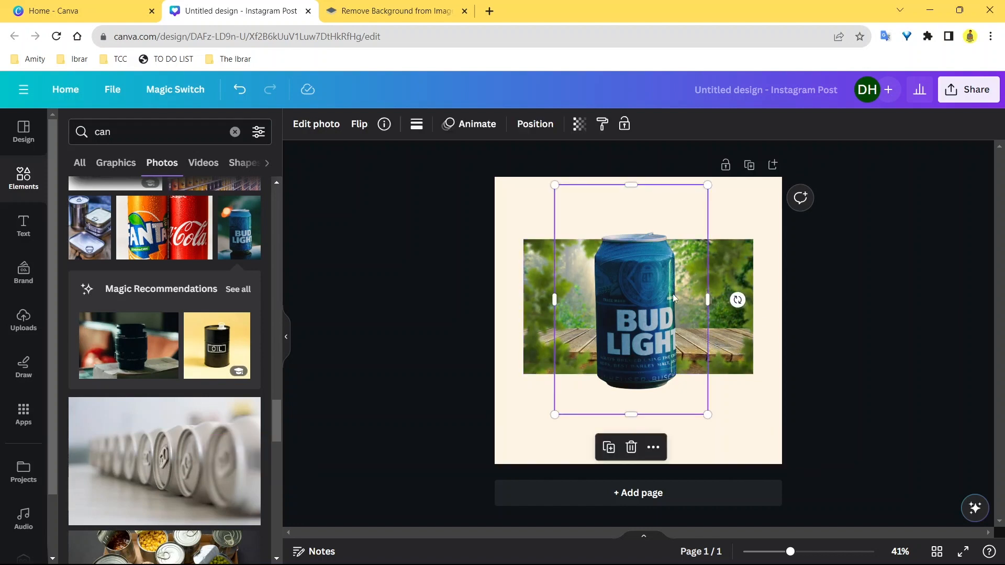
{"action": "left_click_drag", "start_coordinate": [708, 185], "coordinate": [639, 269]}
{"action": "left_click_drag", "start_coordinate": [599, 359], "coordinate": [645, 304]}
{"action": "left_click_drag", "start_coordinate": [680, 235], "coordinate": [669, 263]}
{"action": "mouse_move", "coordinate": [649, 317]}
{"action": "left_mouse_down"}
{"action": "mouse_move", "coordinate": [658, 312]}
{"action": "mouse_move", "coordinate": [637, 303]}
{"action": "left_mouse_up"}
{"action": "left_click", "coordinate": [722, 404]}
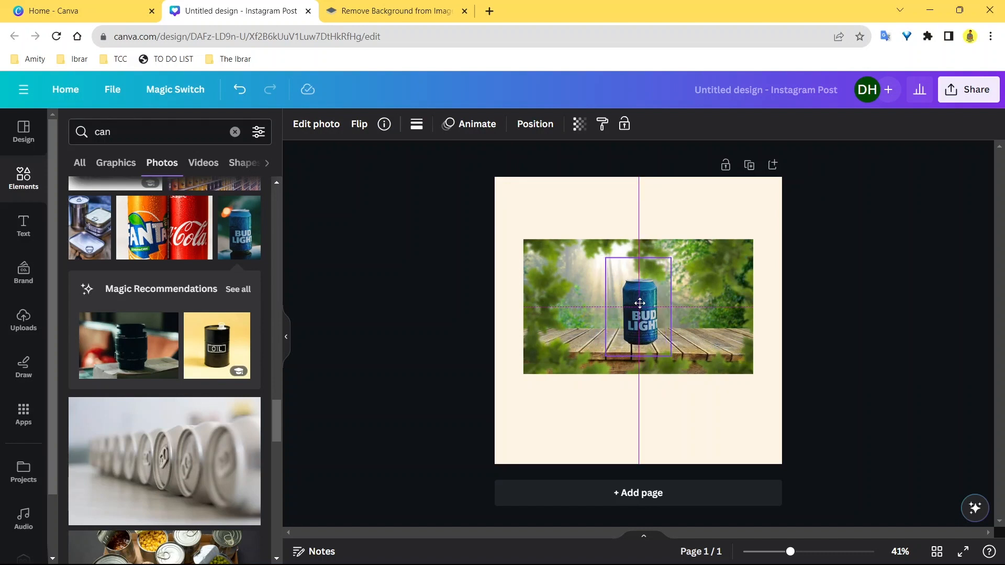
{"action": "left_click_drag", "start_coordinate": [639, 303], "coordinate": [639, 303]}
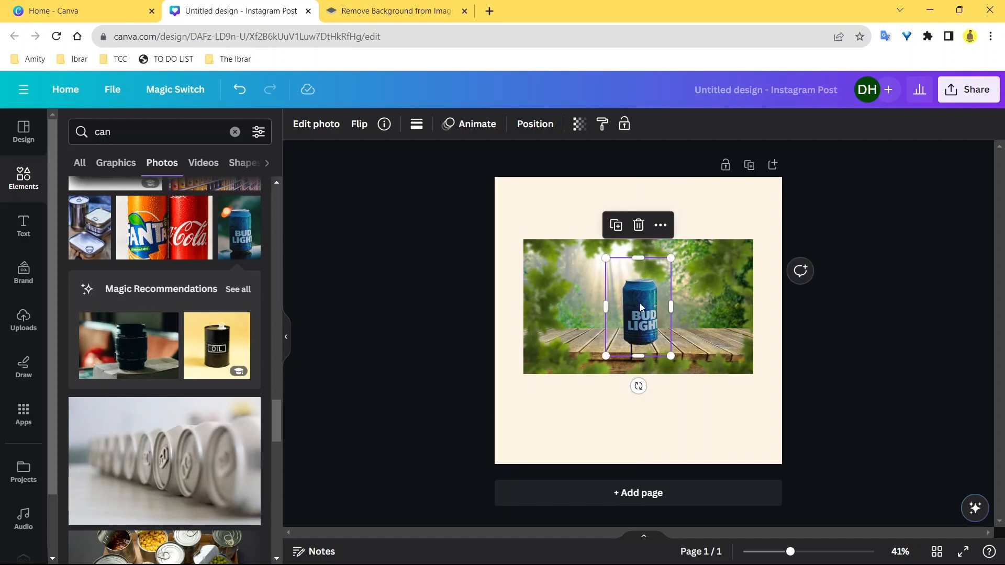
- Move the cut-out can to the left side of the forest photo and back to the centre of the deck
{"action": "left_click", "coordinate": [602, 197]}
{"action": "left_click_drag", "start_coordinate": [646, 303], "coordinate": [567, 304]}
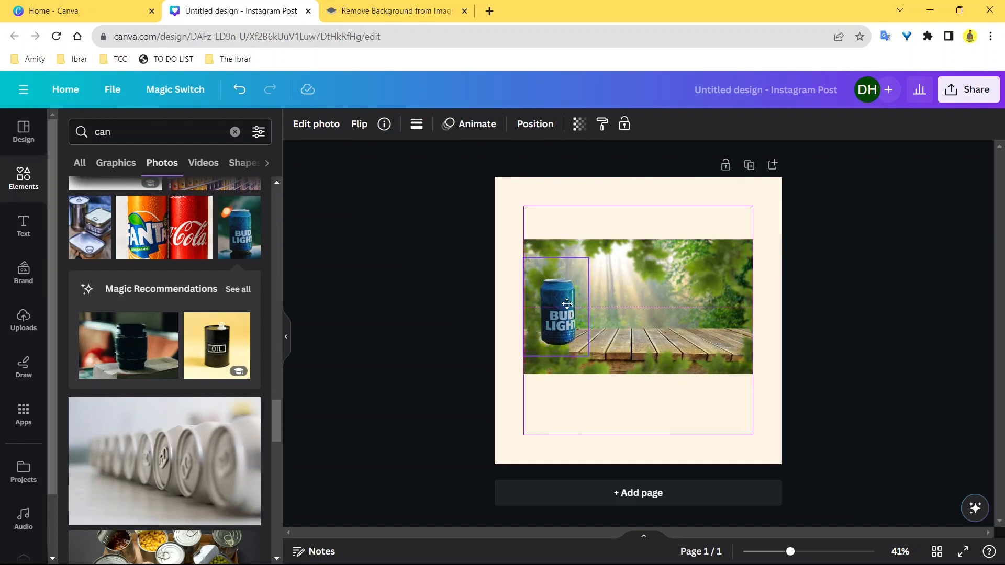
{"action": "left_click_drag", "start_coordinate": [567, 303], "coordinate": [643, 304]}
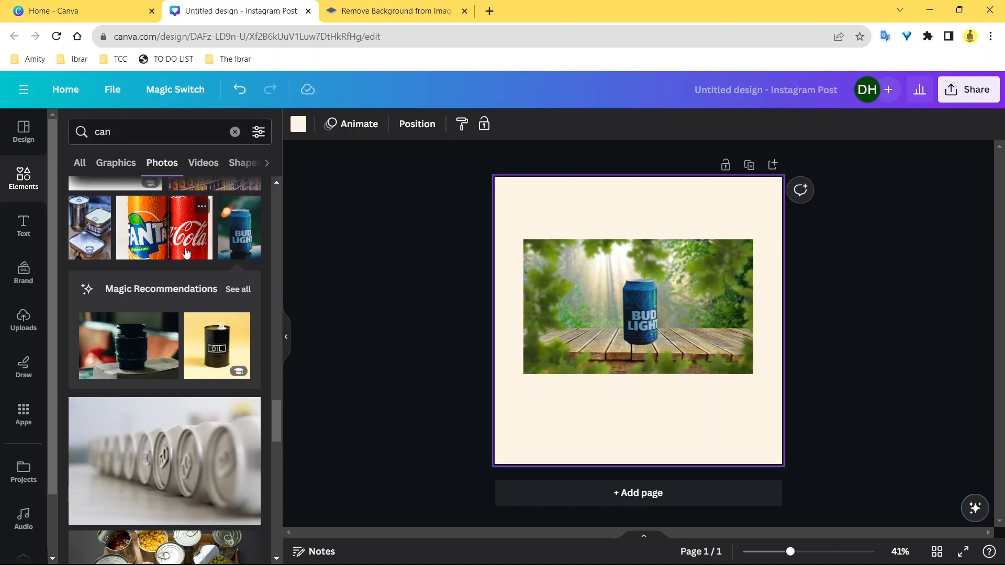
- Clear the "can" search and search the elements for "blue berries", showing only photos
{"action": "scroll", "coordinate": [203, 209], "scroll_direction": "up", "scroll_amount": 4}
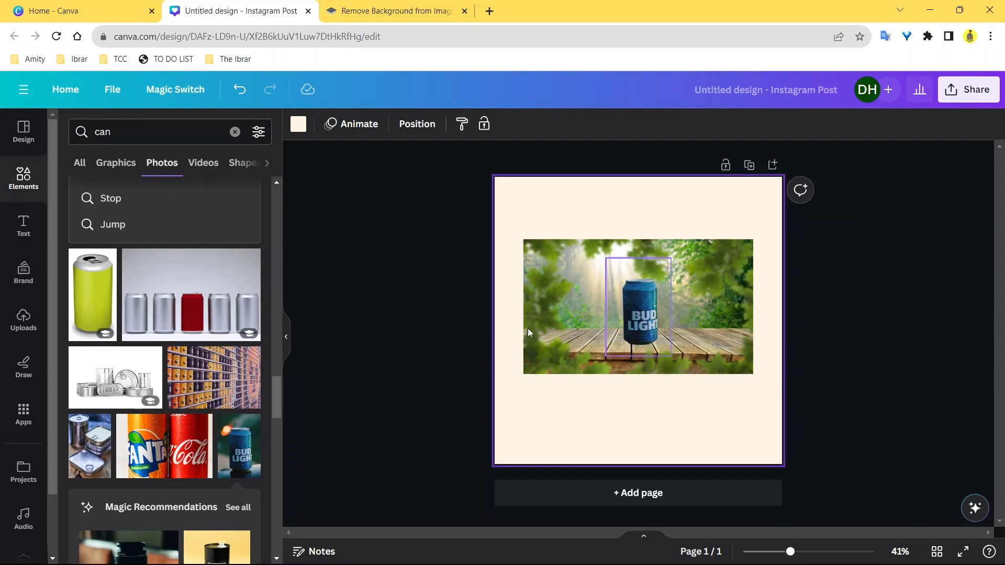
{"action": "scroll", "coordinate": [230, 352], "scroll_direction": "up", "scroll_amount": 4}
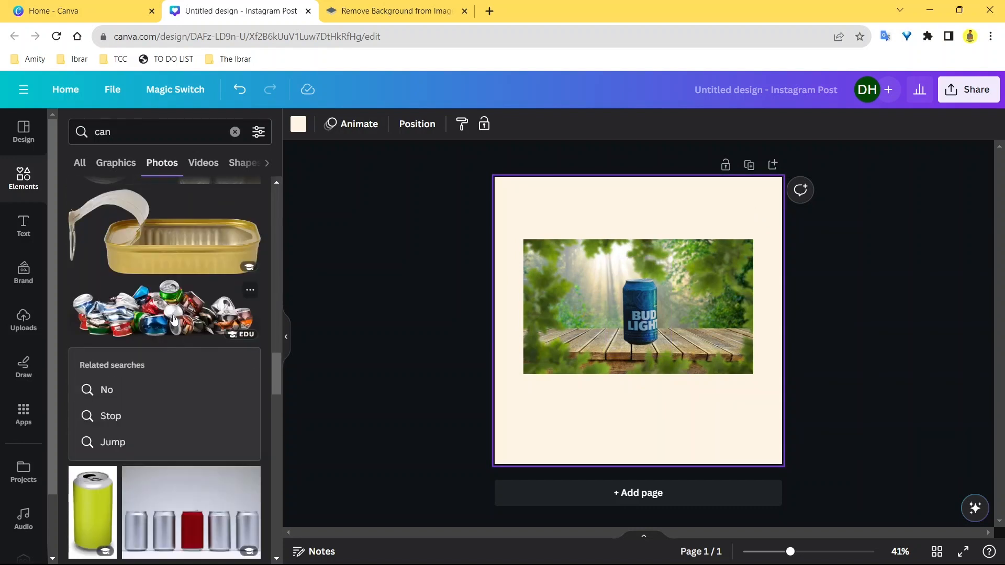
{"action": "scroll", "coordinate": [175, 304], "scroll_direction": "up", "scroll_amount": 10}
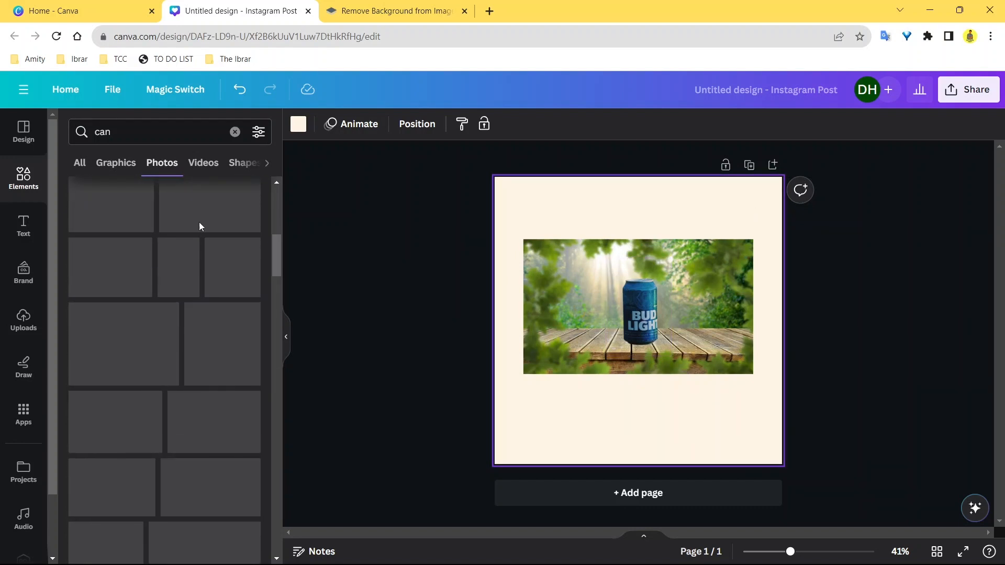
{"action": "left_click", "coordinate": [235, 131]}
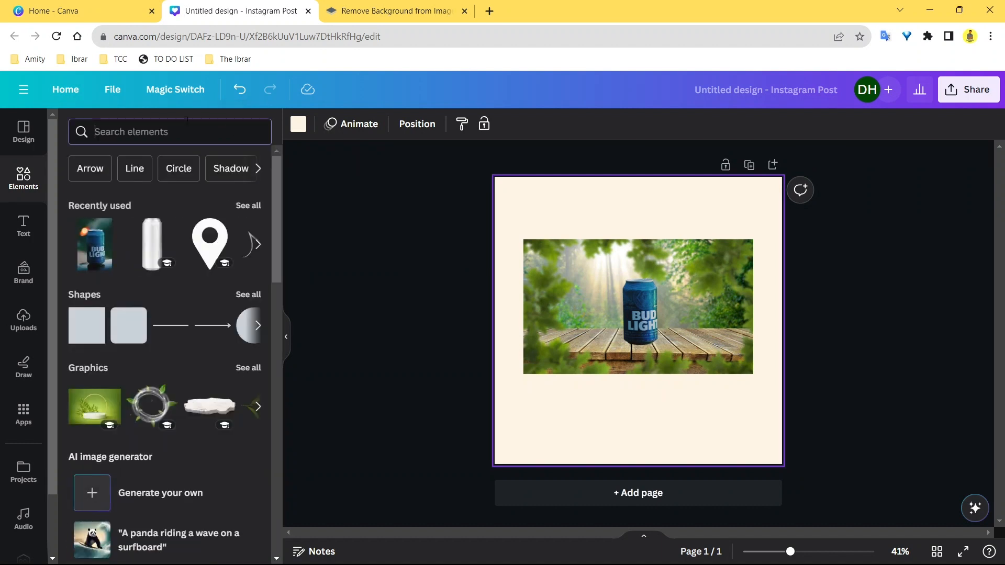
{"action": "type", "text": "blu"}
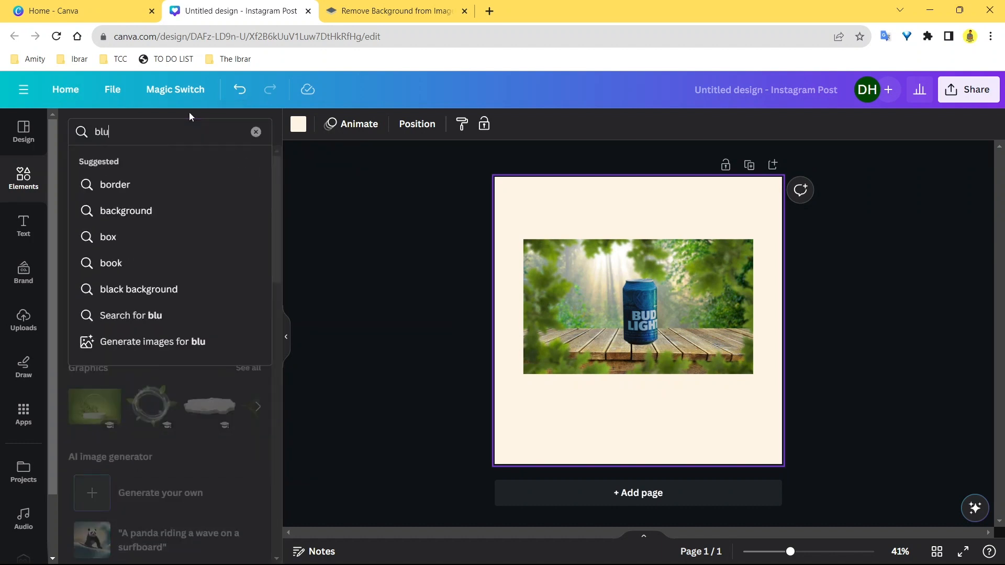
{"action": "type", "text": "e berries"}
{"action": "key", "text": "Return"}
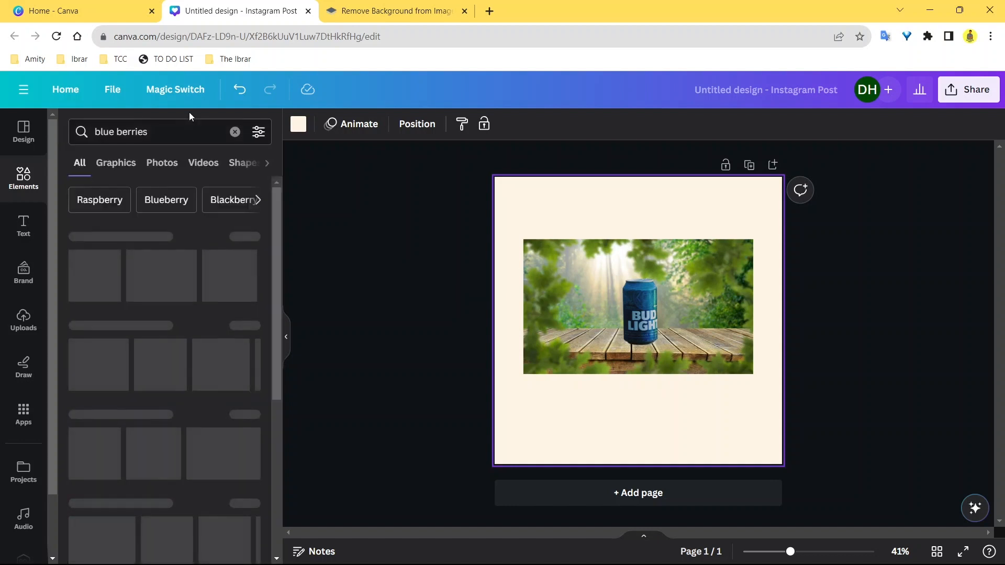
{"action": "left_click", "coordinate": [162, 164]}
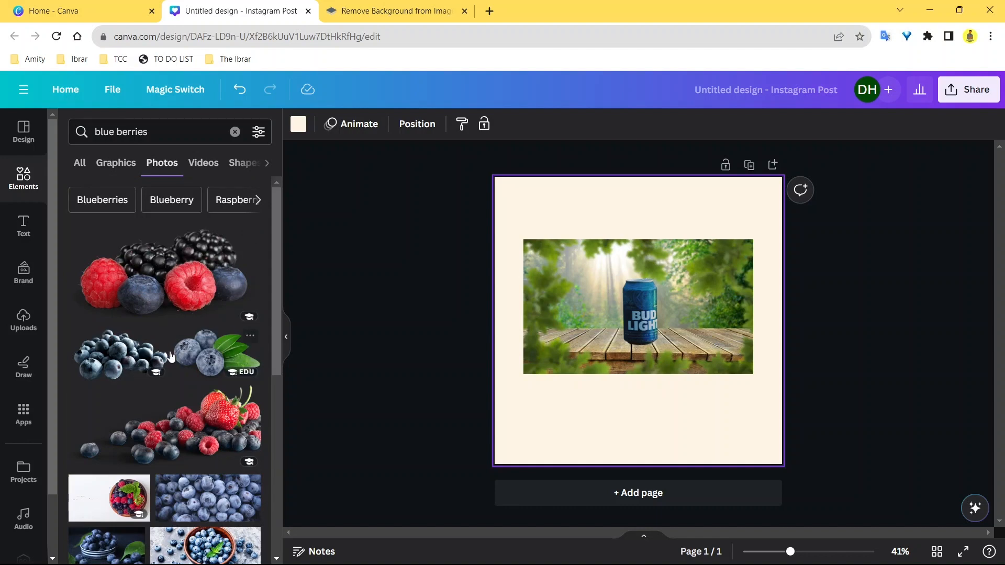
- Browse the blueberry photos and add the pile of blueberries on a white background to the design
{"action": "scroll", "coordinate": [201, 344], "scroll_direction": "down", "scroll_amount": 4}
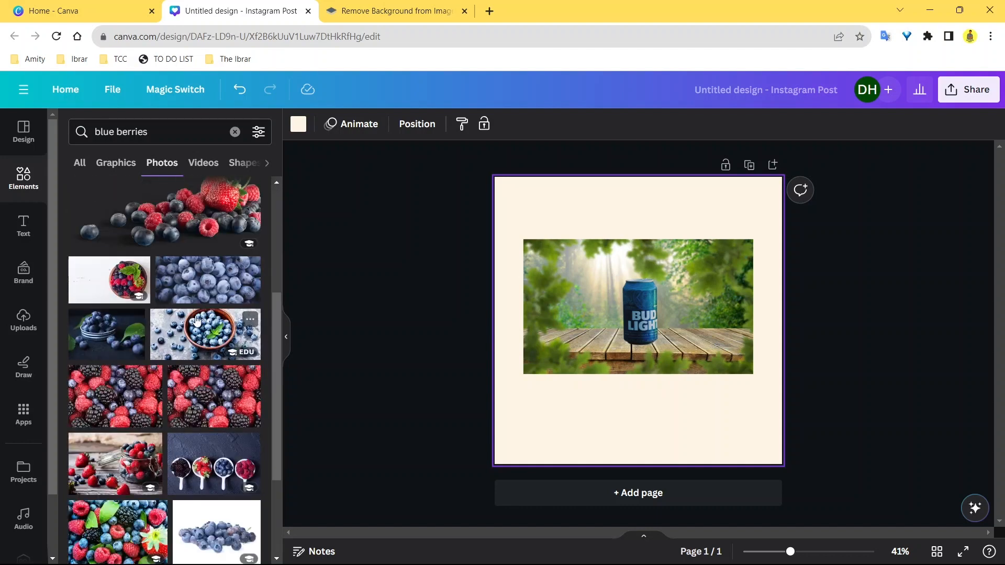
{"action": "scroll", "coordinate": [197, 321], "scroll_direction": "down", "scroll_amount": 3}
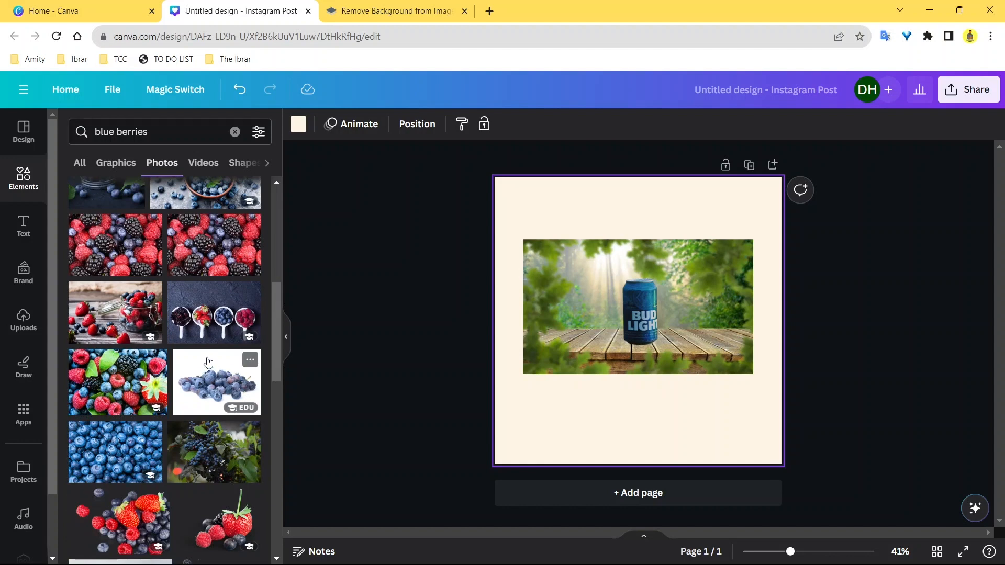
{"action": "scroll", "coordinate": [208, 361], "scroll_direction": "down", "scroll_amount": 4}
{"action": "scroll", "coordinate": [211, 339], "scroll_direction": "down", "scroll_amount": 4}
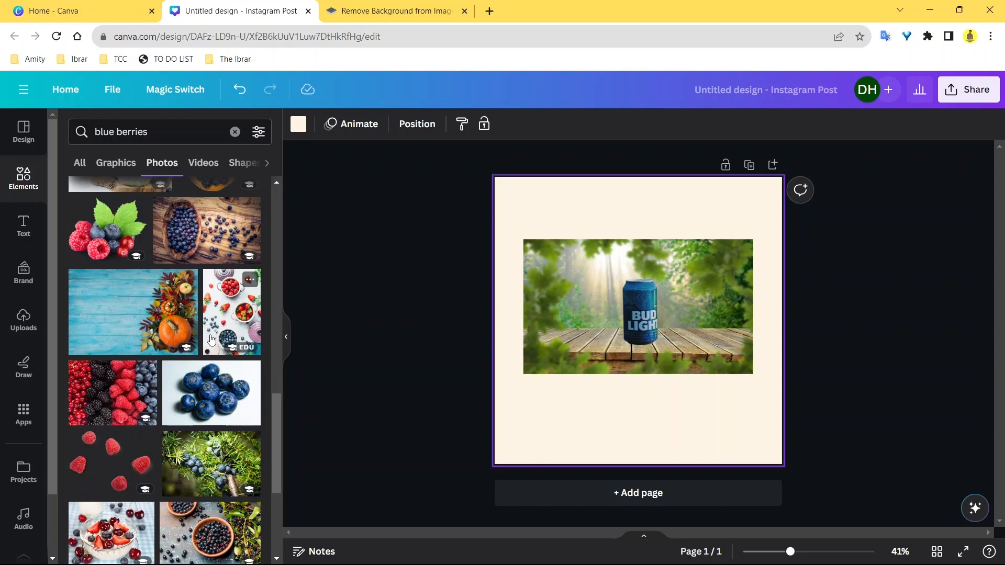
{"action": "scroll", "coordinate": [212, 340], "scroll_direction": "up", "scroll_amount": 4}
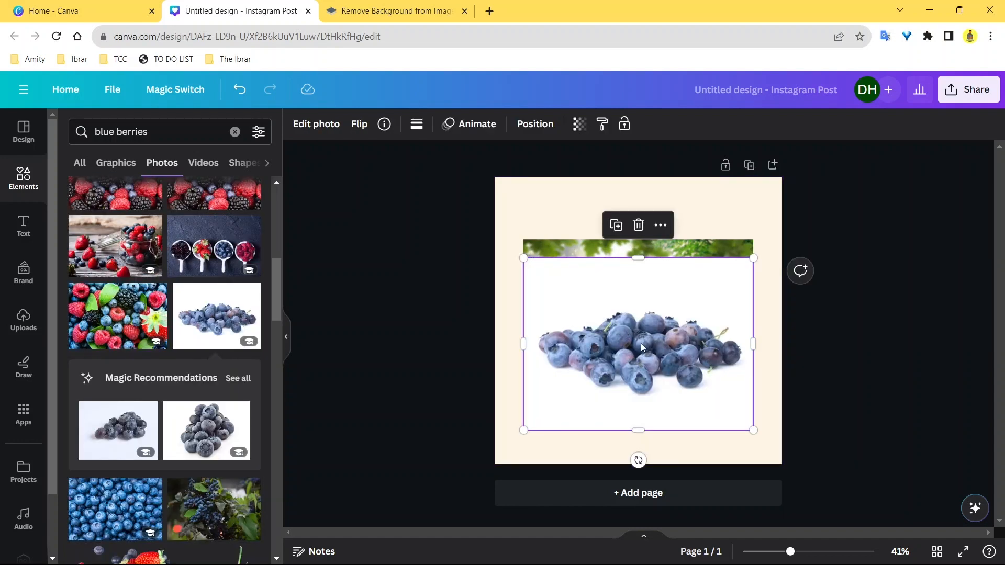
{"action": "mouse_move", "coordinate": [655, 362]}
{"action": "left_mouse_down"}
{"action": "mouse_move", "coordinate": [655, 338]}
{"action": "mouse_move", "coordinate": [655, 357]}
{"action": "left_mouse_up"}
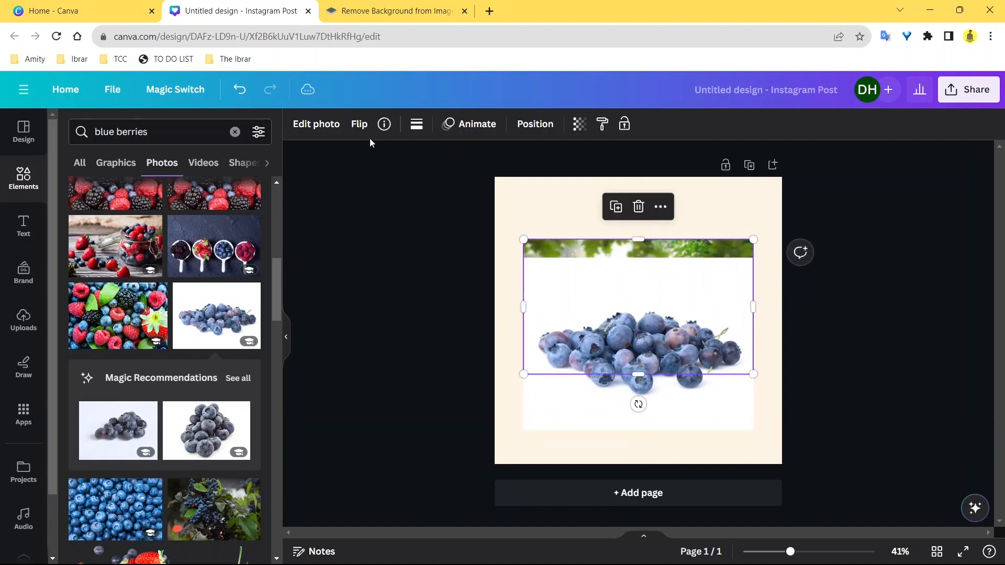
- Move the blueberry photo down to uncover the can, resize it slightly and place it back over the forest photo
{"action": "left_click", "coordinate": [309, 123]}
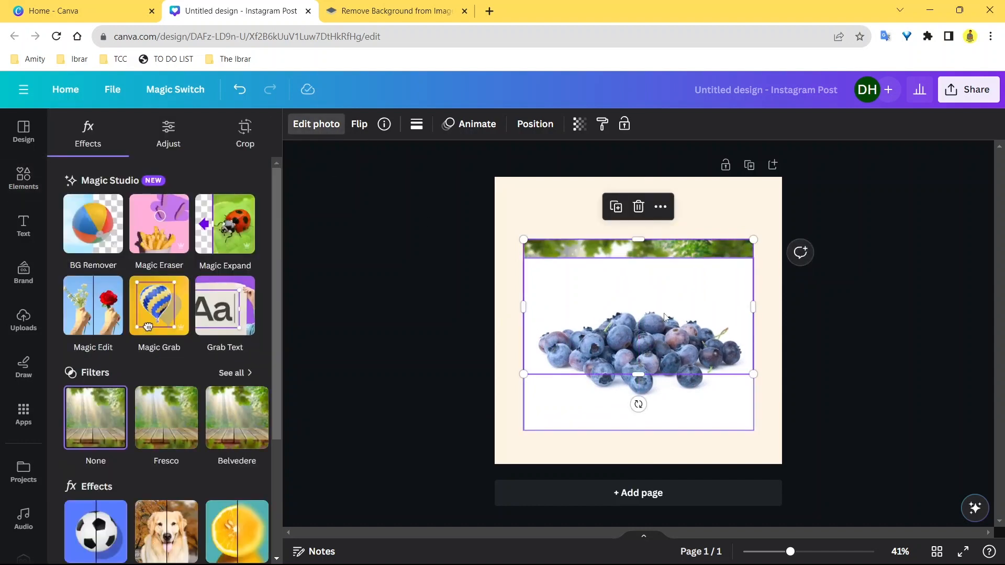
{"action": "left_click_drag", "start_coordinate": [658, 386], "coordinate": [661, 449]}
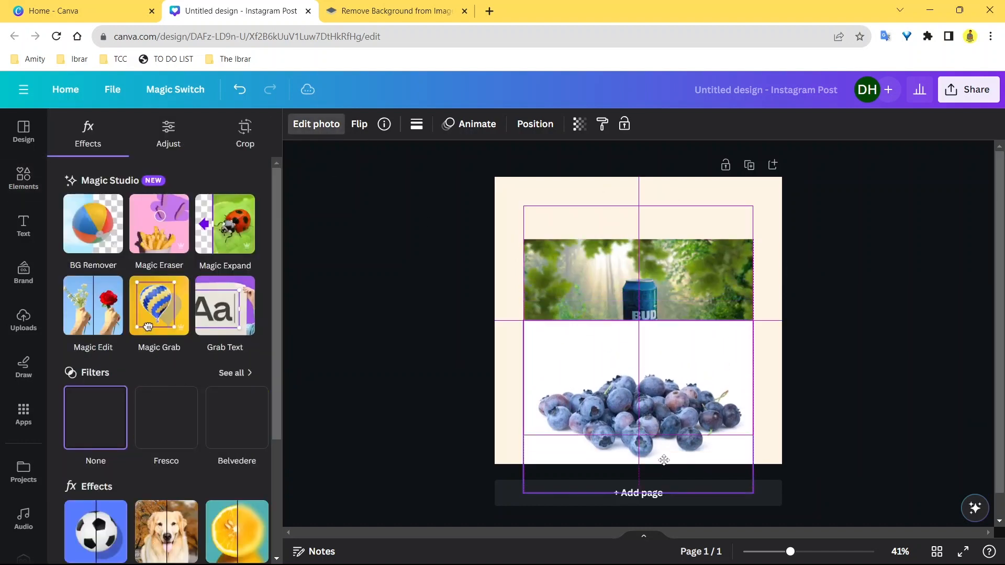
{"action": "left_click", "coordinate": [643, 314]}
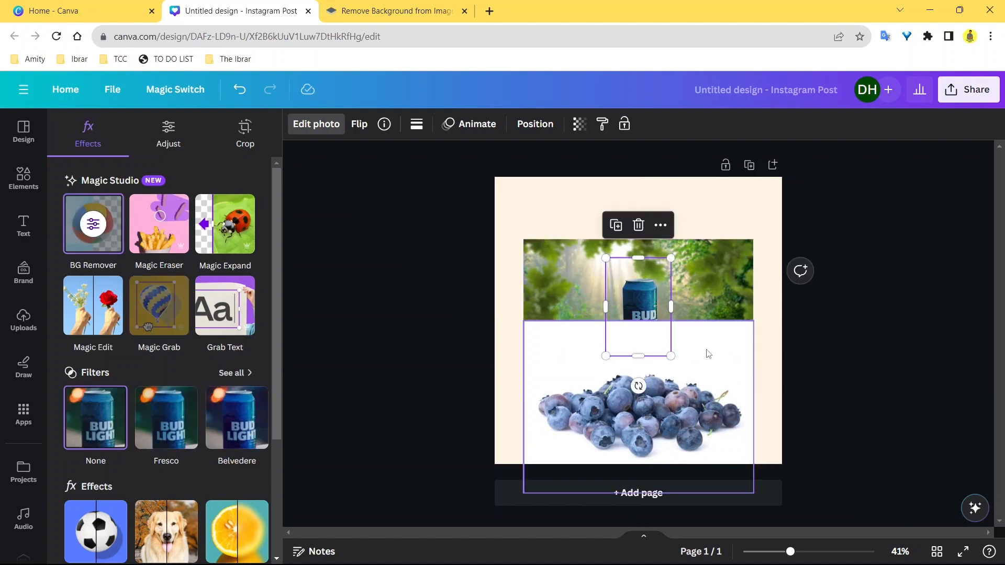
{"action": "left_click", "coordinate": [734, 345]}
{"action": "mouse_move", "coordinate": [751, 321]}
{"action": "left_mouse_down"}
{"action": "mouse_move", "coordinate": [728, 340]}
{"action": "mouse_move", "coordinate": [752, 331]}
{"action": "left_mouse_up"}
{"action": "left_click_drag", "start_coordinate": [667, 398], "coordinate": [667, 339]}
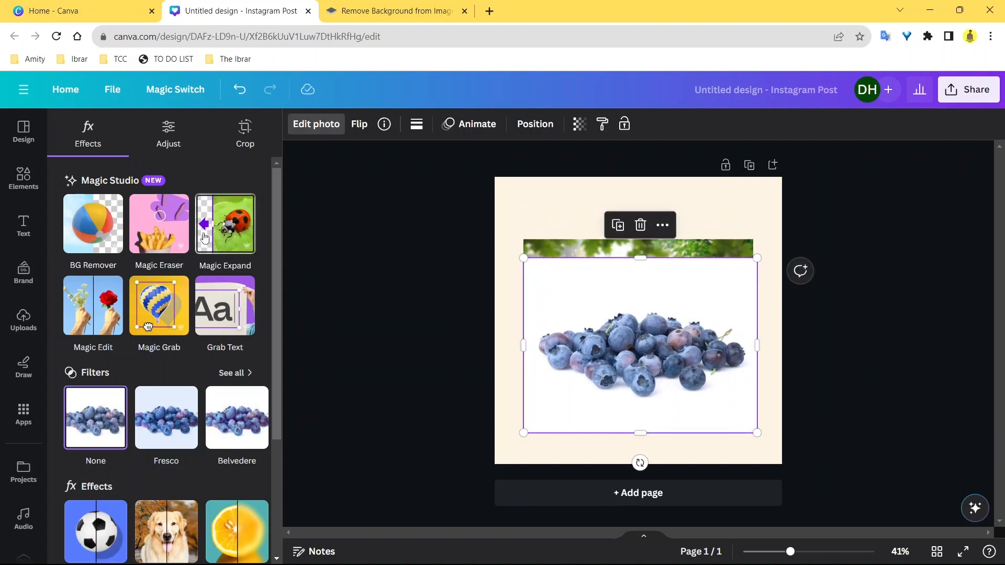
- Try Magic Expand on the blueberry photo with a freeform frame extended beyond its upper-left corner, and cancel the expansion
{"action": "left_click", "coordinate": [207, 238]}
{"action": "left_click_drag", "start_coordinate": [525, 256], "coordinate": [518, 237]}
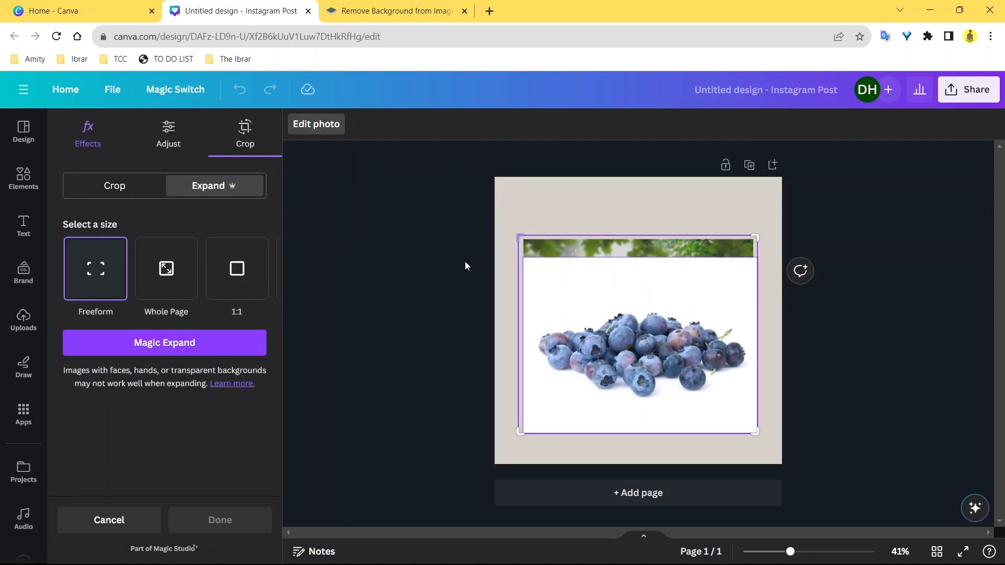
{"action": "left_click", "coordinate": [177, 343]}
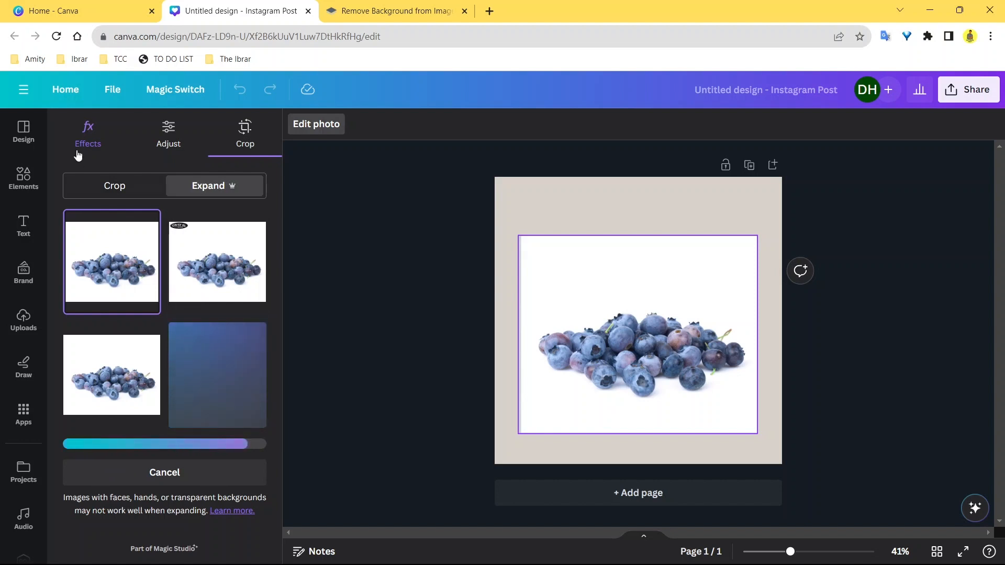
{"action": "left_click", "coordinate": [157, 472]}
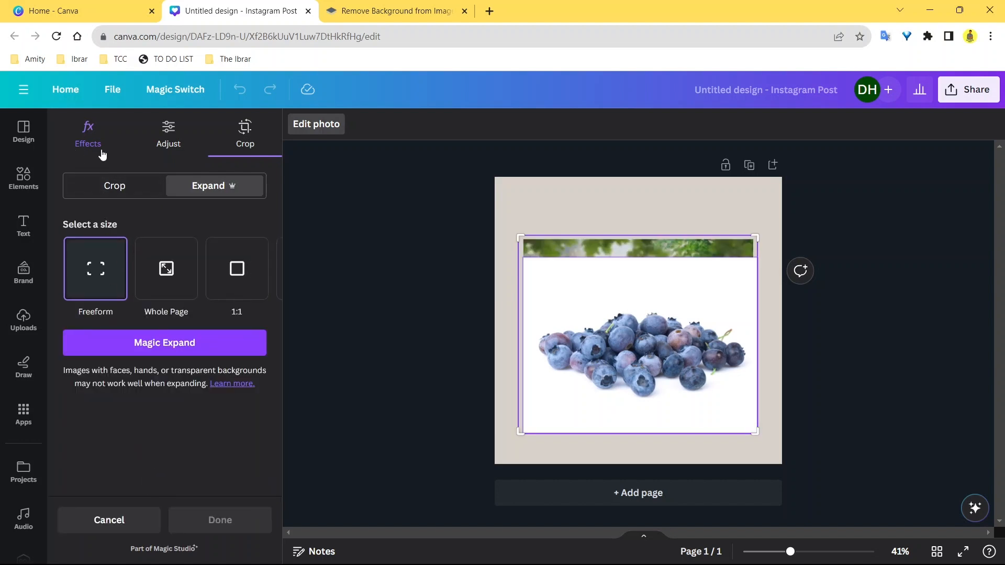
{"action": "left_click_drag", "start_coordinate": [522, 233], "coordinate": [525, 260]}
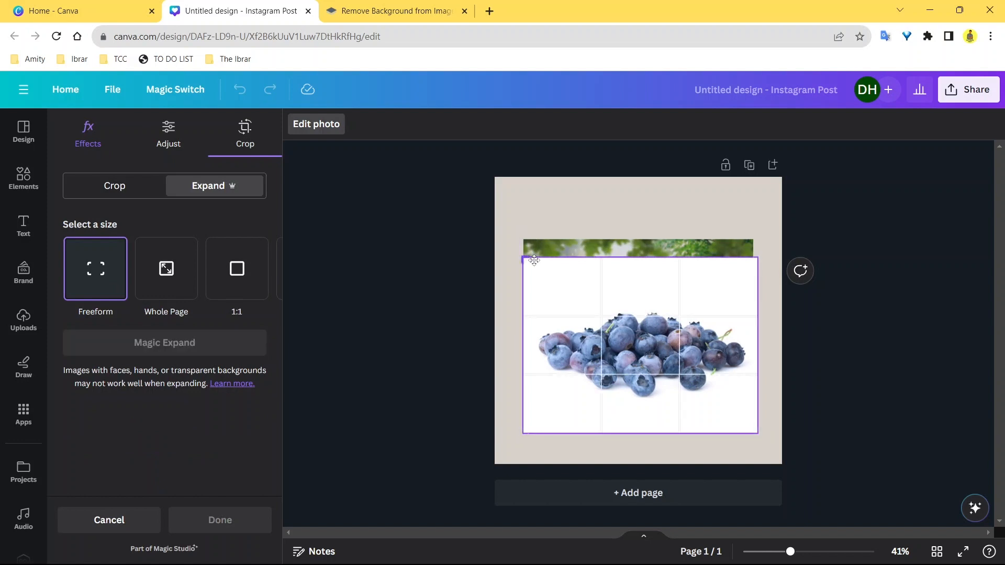
{"action": "left_click", "coordinate": [109, 520]}
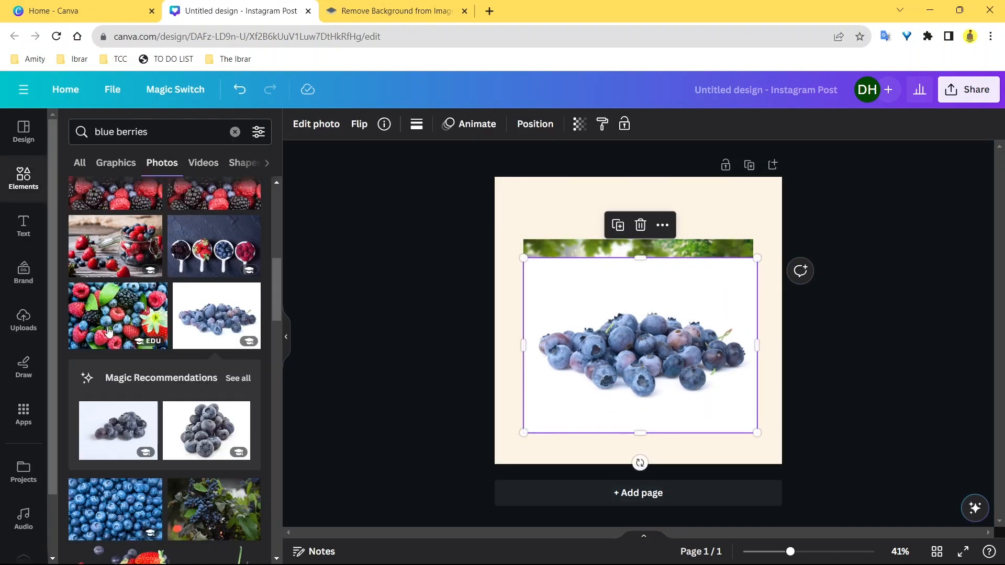
- Separate the blueberries from their white background with Magic Grab and move them up near the top of the page
{"action": "left_click", "coordinate": [321, 124]}
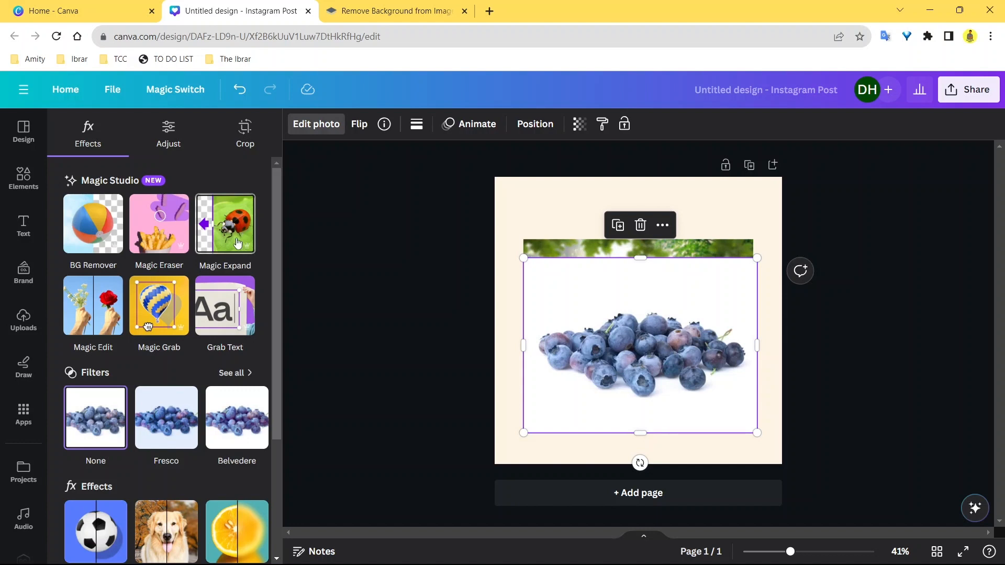
{"action": "left_click", "coordinate": [156, 306]}
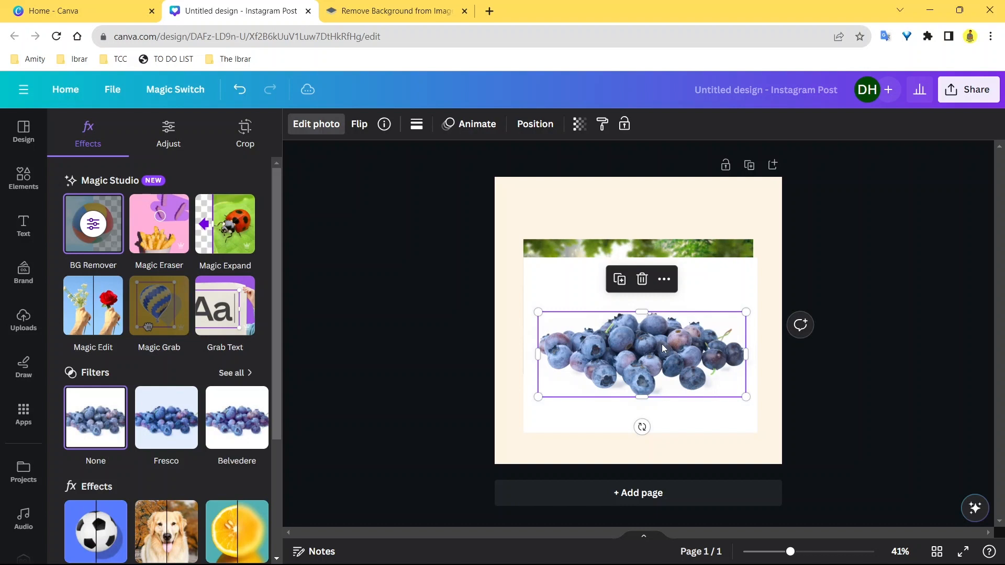
{"action": "left_click_drag", "start_coordinate": [664, 346], "coordinate": [665, 216]}
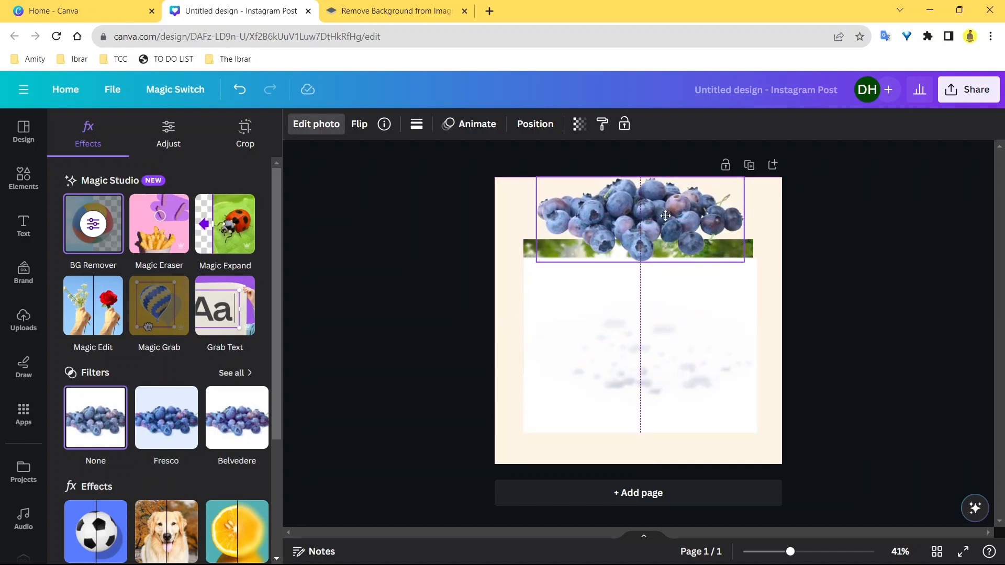
{"action": "left_click_drag", "start_coordinate": [665, 215], "coordinate": [658, 344]}
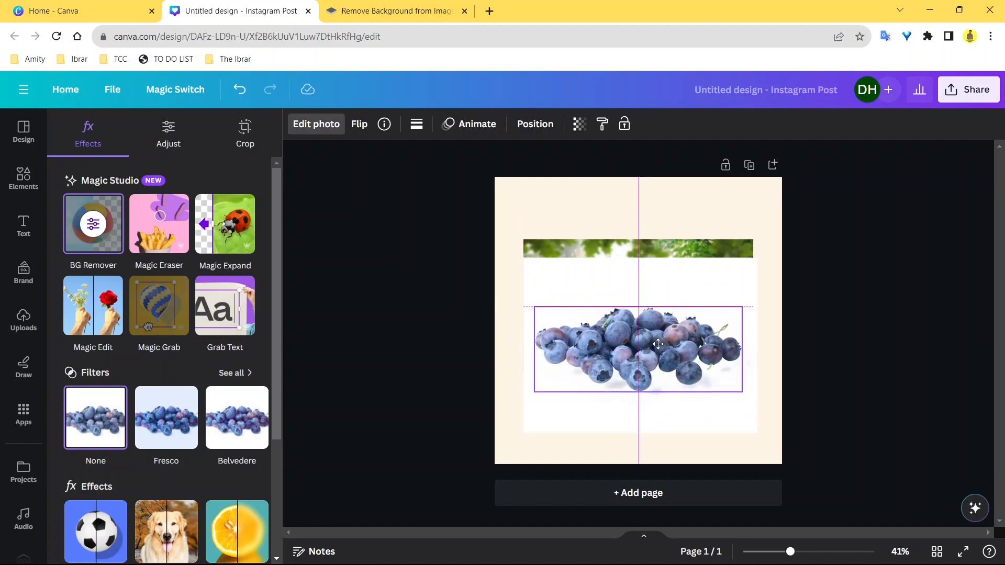
{"action": "left_click_drag", "start_coordinate": [658, 344], "coordinate": [658, 344]}
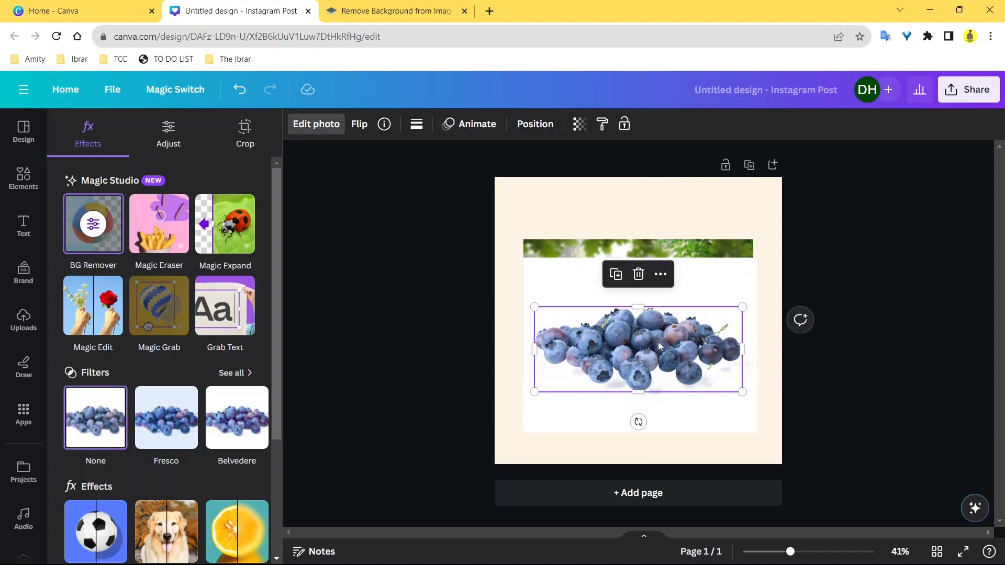
{"action": "left_click_drag", "start_coordinate": [657, 341], "coordinate": [661, 230]}
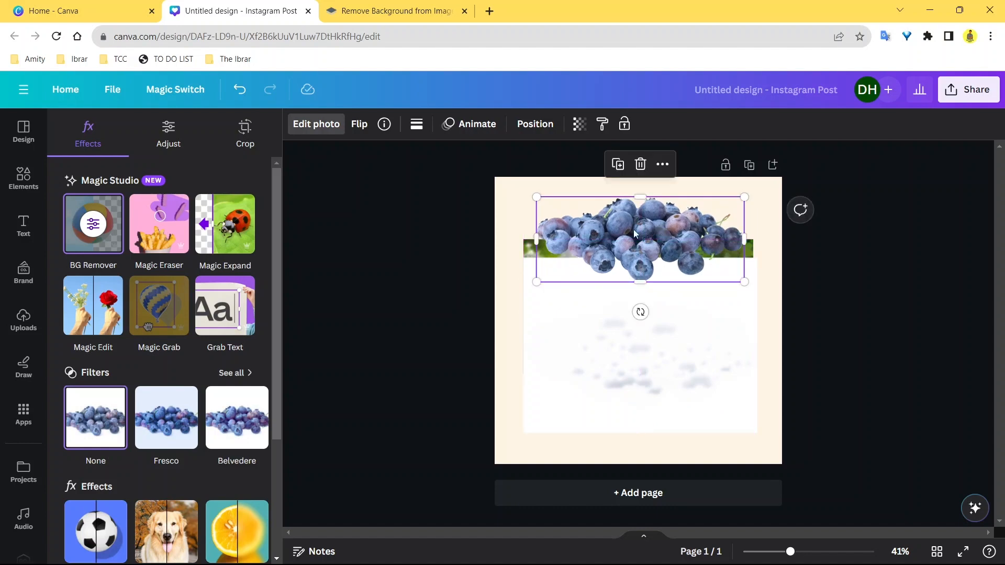
- Delete the leftover white background and shrink the blueberries onto the wooden deck at the can's lower left
{"action": "left_click", "coordinate": [706, 333]}
{"action": "key", "text": "ctrl+z"}
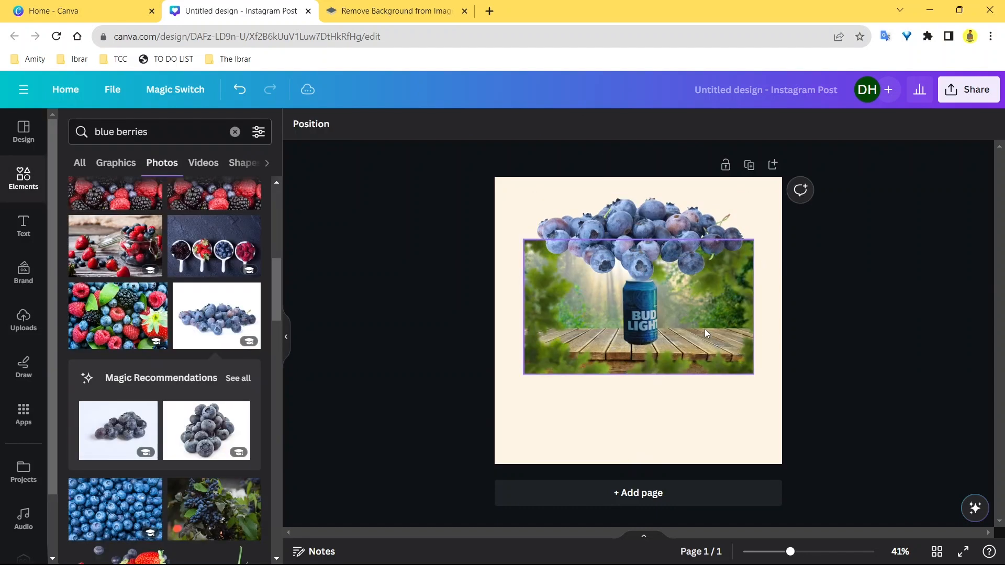
{"action": "left_click", "coordinate": [746, 196]}
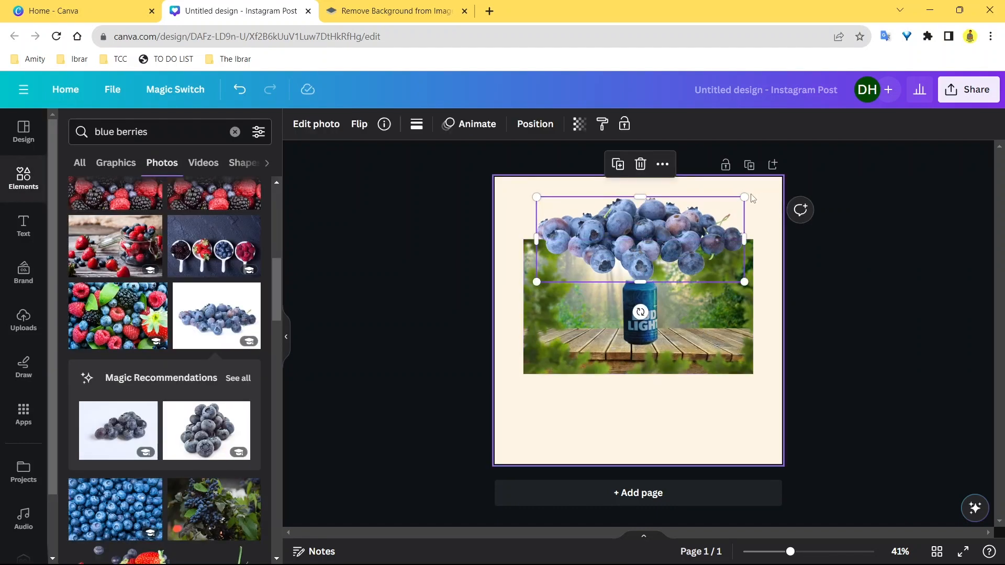
{"action": "left_click_drag", "start_coordinate": [744, 195], "coordinate": [612, 333]}
{"action": "left_click_drag", "start_coordinate": [516, 309], "coordinate": [614, 337]}
{"action": "left_click", "coordinate": [601, 341]}
{"action": "left_click", "coordinate": [794, 312]}
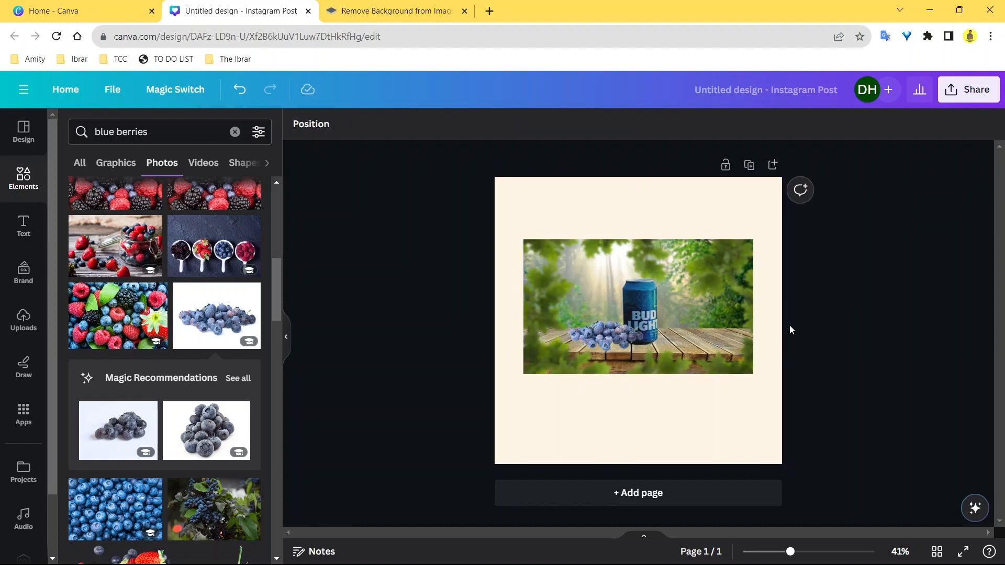
- Open Magic Edit for the blueberry cut-out and dismiss its introduction
{"action": "left_click", "coordinate": [649, 278]}
{"action": "left_click", "coordinate": [590, 342]}
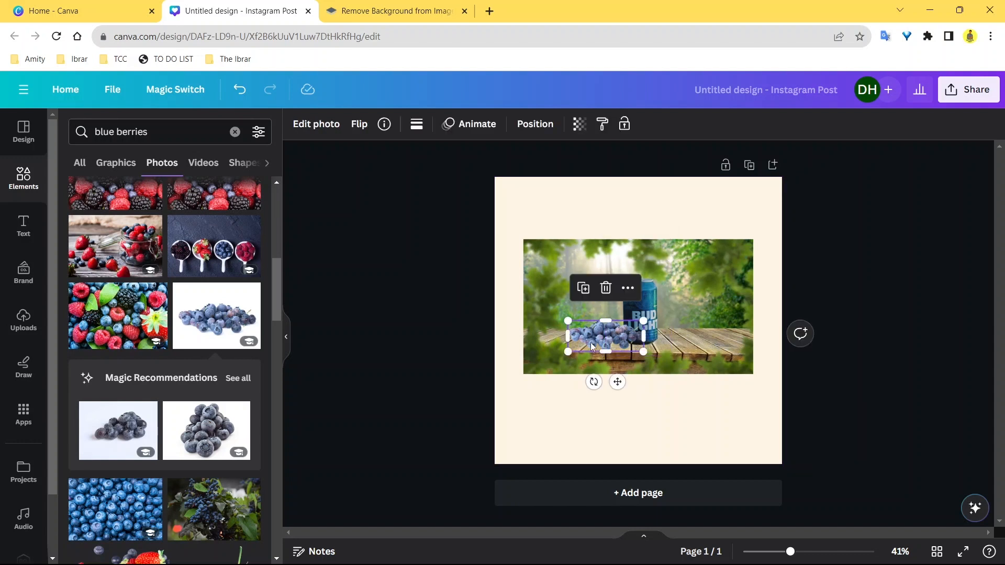
{"action": "left_click", "coordinate": [323, 128]}
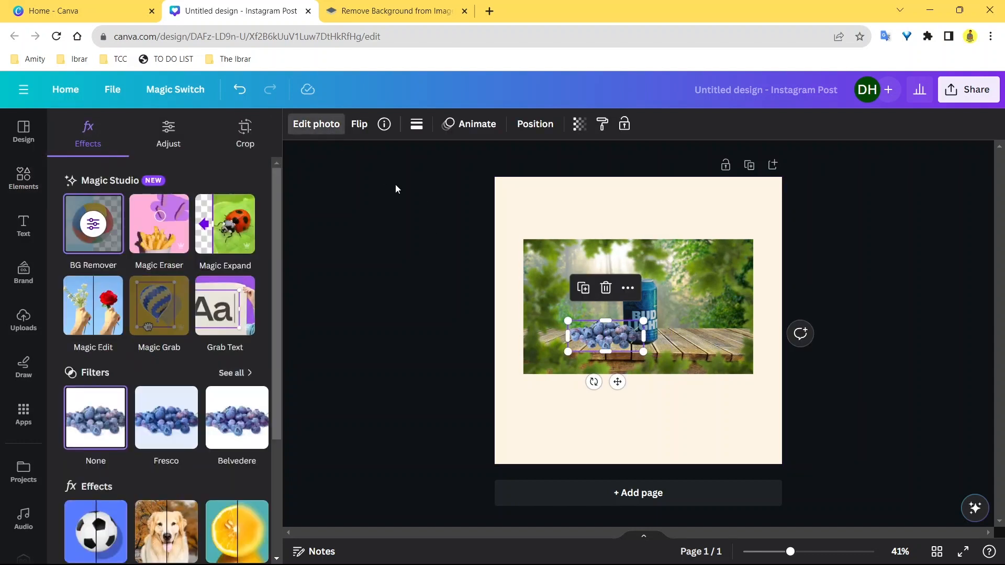
{"action": "left_click", "coordinate": [86, 303]}
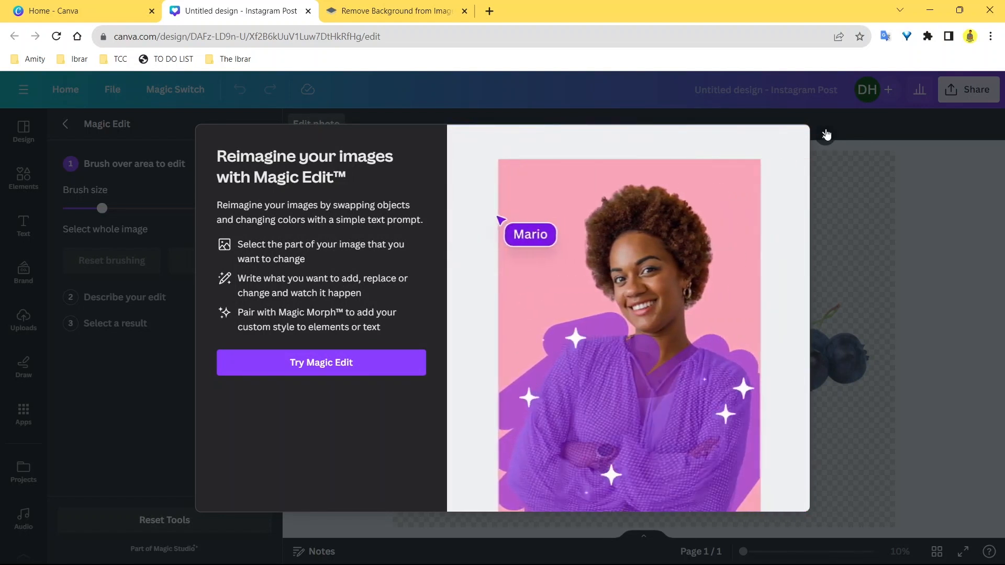
{"action": "left_click", "coordinate": [826, 135]}
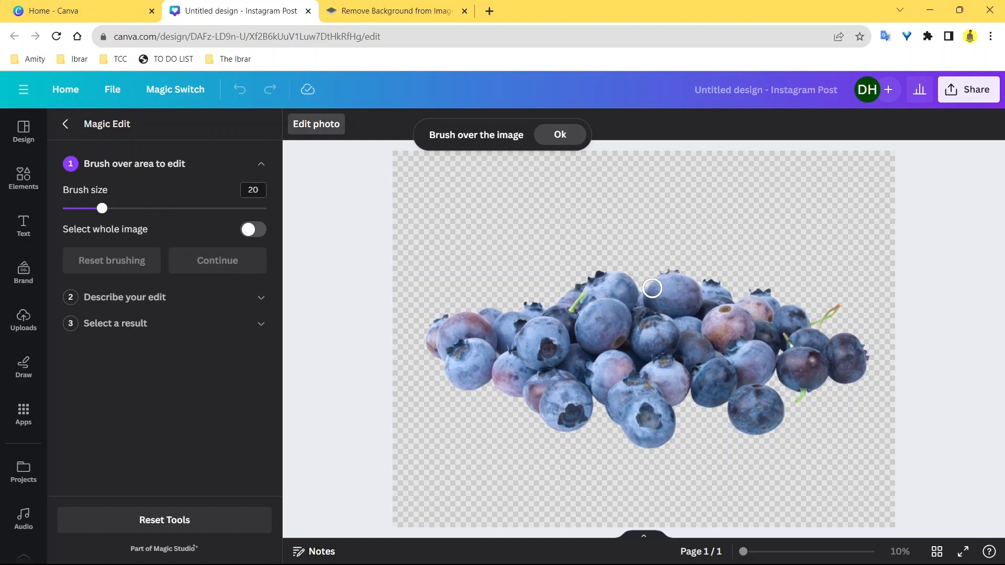
- Leave Magic Edit and set the blueberries photo's white balance temperature to 26
{"action": "left_click", "coordinate": [64, 124]}
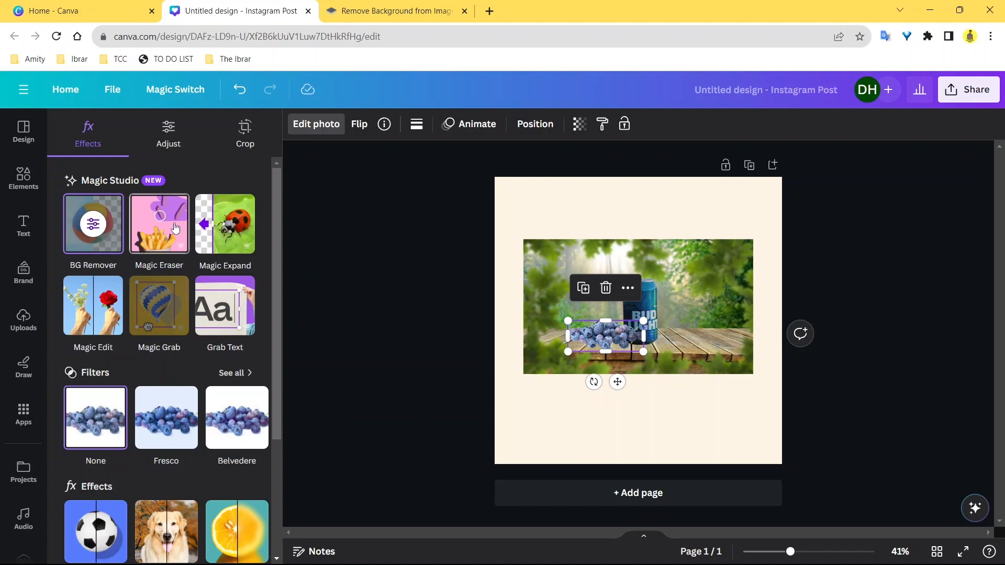
{"action": "left_click", "coordinate": [168, 138]}
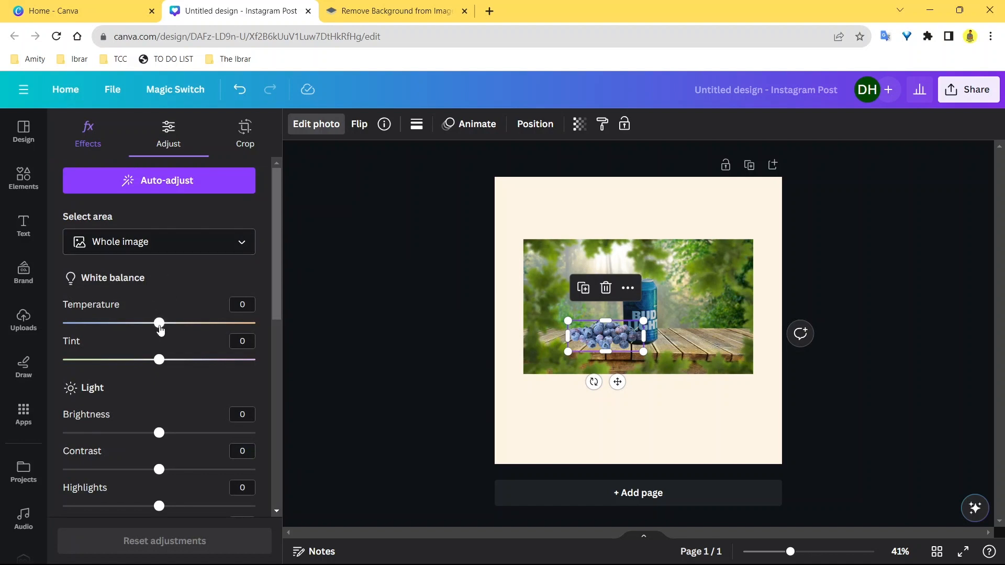
{"action": "left_click_drag", "start_coordinate": [150, 328], "coordinate": [185, 324]}
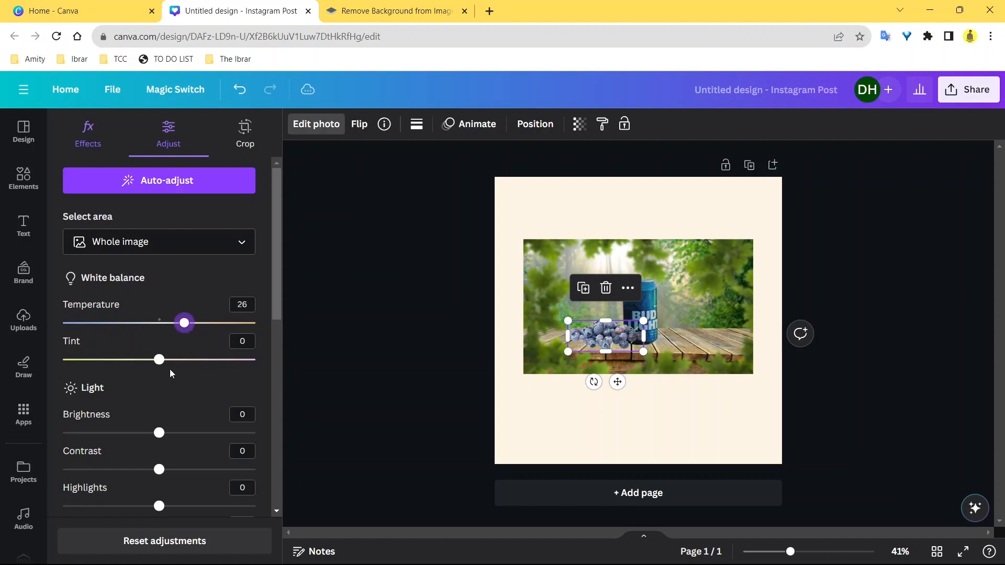
- Set the blueberries photo's brightness to -7 and its contrast to 13
{"action": "scroll", "coordinate": [153, 400], "scroll_direction": "down", "scroll_amount": 4}
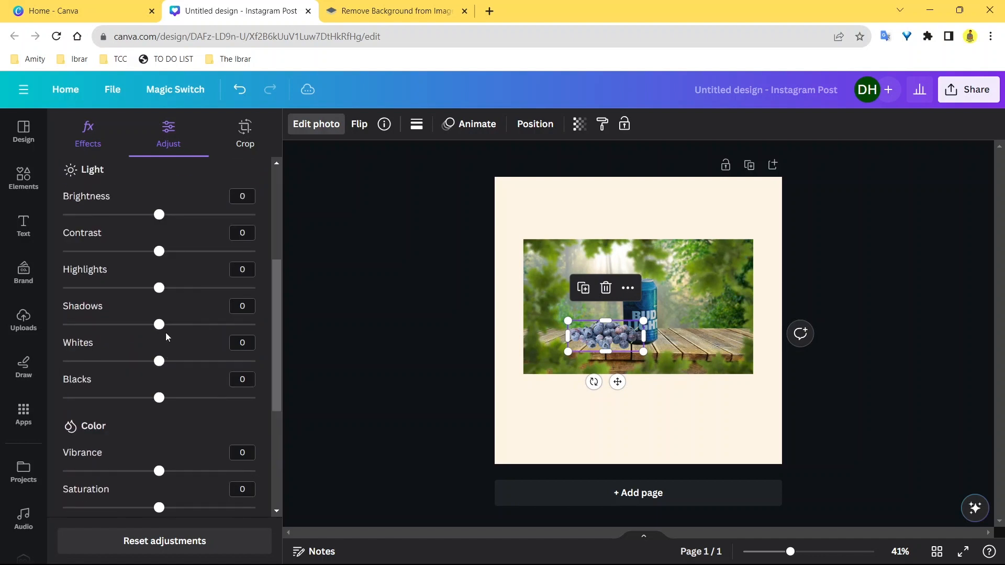
{"action": "mouse_move", "coordinate": [159, 215]}
{"action": "left_mouse_down"}
{"action": "mouse_move", "coordinate": [128, 214]}
{"action": "mouse_move", "coordinate": [151, 214]}
{"action": "left_mouse_up"}
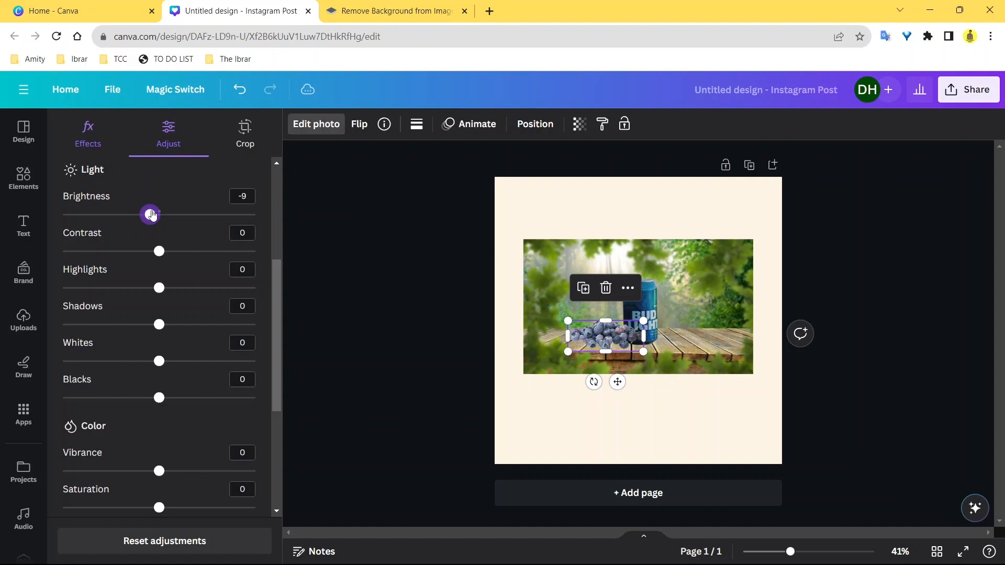
{"action": "left_click_drag", "start_coordinate": [153, 215], "coordinate": [145, 215]}
{"action": "left_click_drag", "start_coordinate": [159, 251], "coordinate": [171, 251]}
{"action": "left_click_drag", "start_coordinate": [145, 215], "coordinate": [152, 216]}
- Set the blueberries' highlights to -45, strongly lower the shadows, slightly raise the whites and lower the blacks
{"action": "left_click_drag", "start_coordinate": [159, 287], "coordinate": [170, 286]}
{"action": "left_click_drag", "start_coordinate": [159, 325], "coordinate": [97, 323]}
{"action": "left_click_drag", "start_coordinate": [159, 361], "coordinate": [171, 359]}
{"action": "left_click_drag", "start_coordinate": [159, 398], "coordinate": [123, 398]}
- Set the blueberries photo's saturation to 21 and its vibrance to 20
{"action": "scroll", "coordinate": [157, 367], "scroll_direction": "down", "scroll_amount": 4}
{"action": "left_click_drag", "start_coordinate": [159, 284], "coordinate": [181, 284]}
{"action": "left_click_drag", "start_coordinate": [159, 246], "coordinate": [178, 246]}
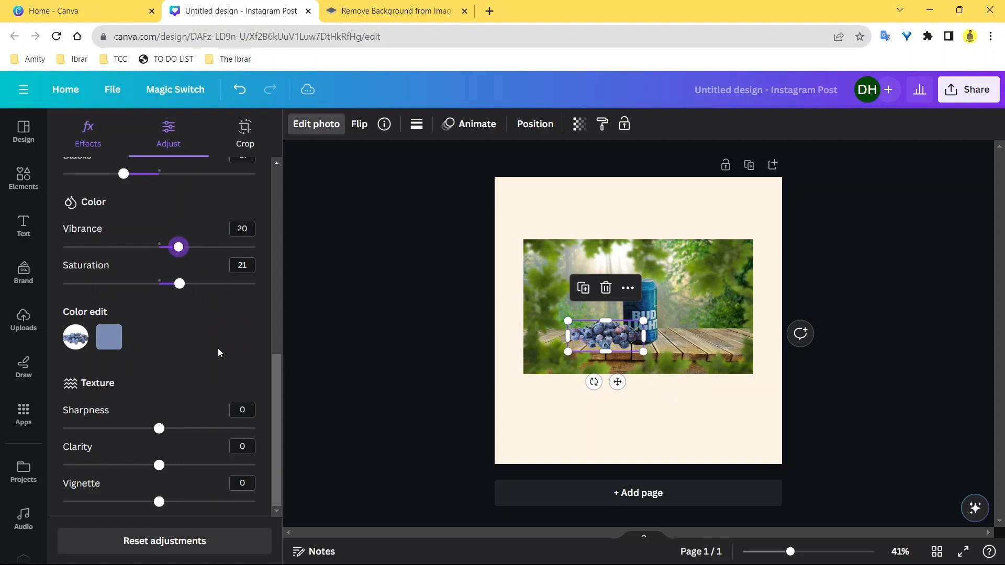
- Review the blueberries photo's adjustments and the area choices they can be applied to
{"action": "scroll", "coordinate": [218, 353], "scroll_direction": "up", "scroll_amount": 6}
{"action": "scroll", "coordinate": [224, 273], "scroll_direction": "down", "scroll_amount": 4}
{"action": "scroll", "coordinate": [218, 241], "scroll_direction": "up", "scroll_amount": 5}
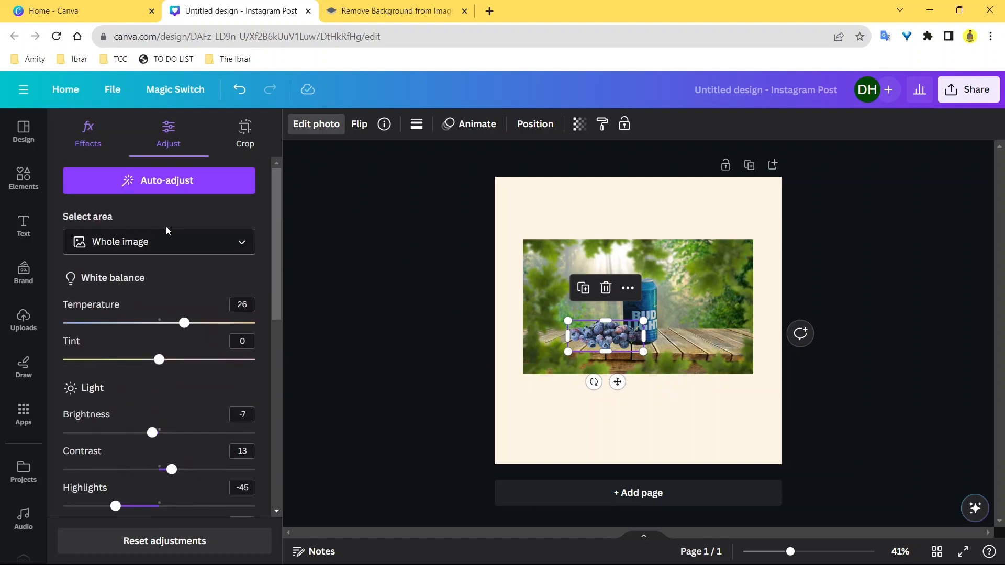
{"action": "left_click", "coordinate": [199, 248]}
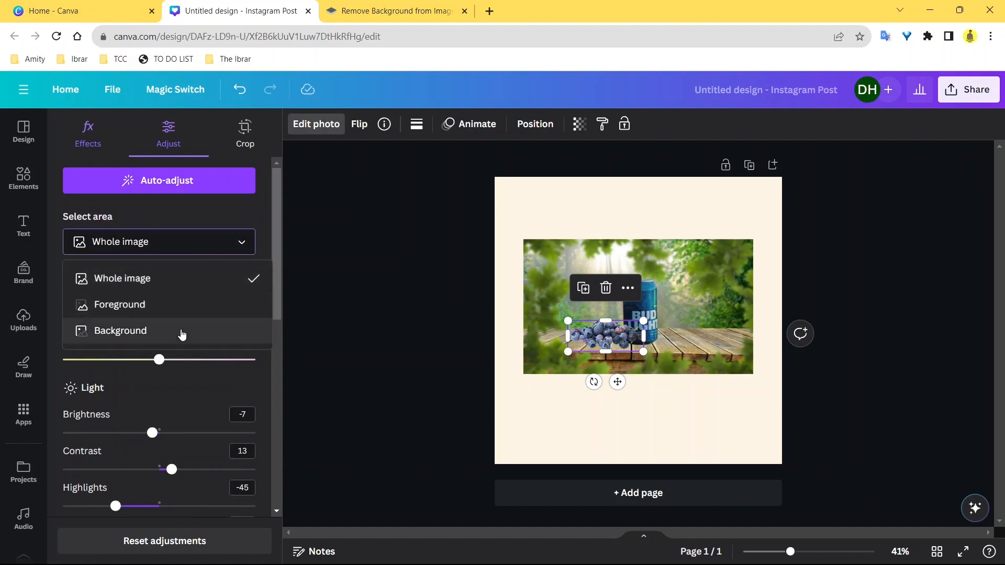
{"action": "left_click", "coordinate": [243, 214]}
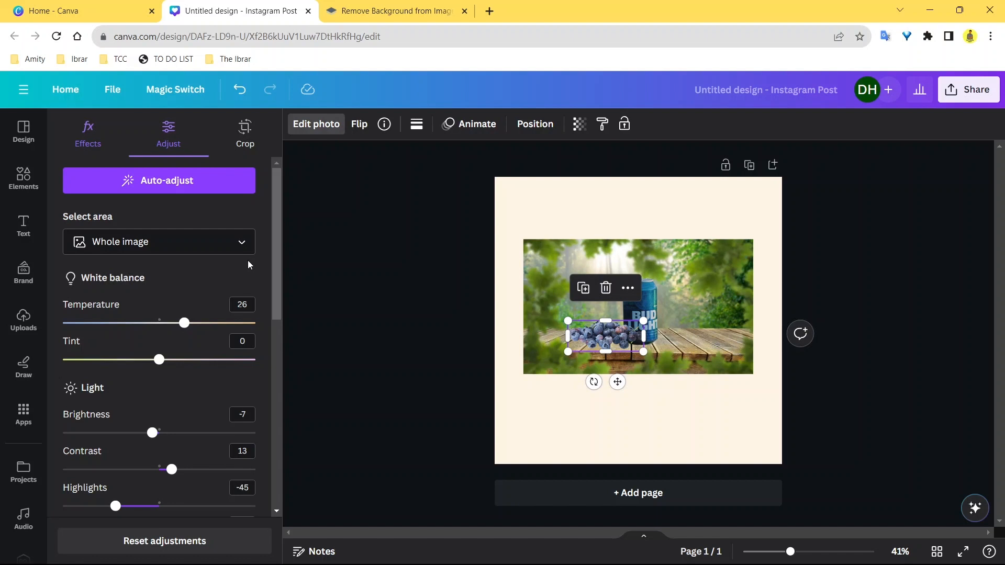
{"action": "scroll", "coordinate": [247, 267], "scroll_direction": "down", "scroll_amount": 8}
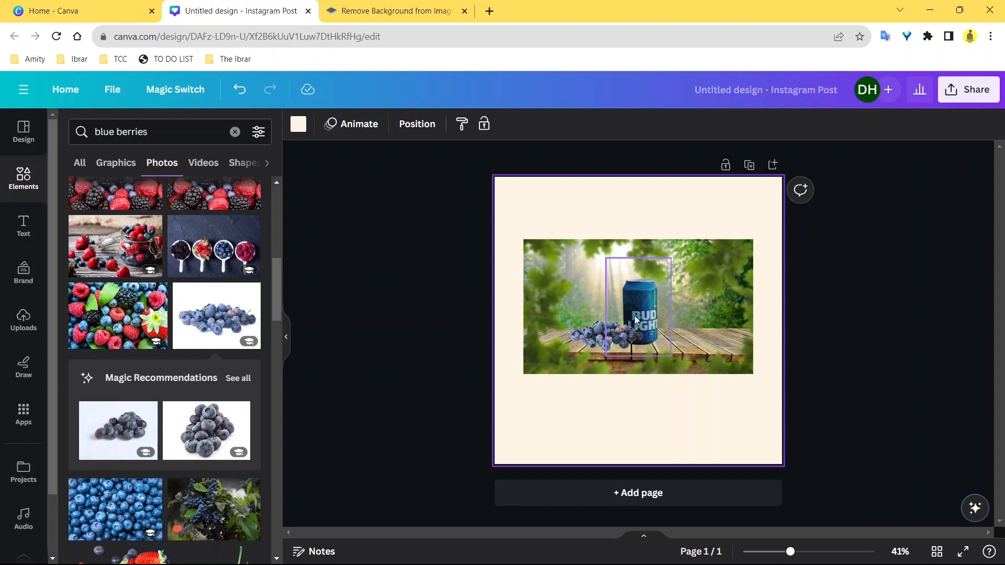
- Examine the can and blueberries composition at different zoom levels
{"action": "scroll", "coordinate": [625, 345], "scroll_direction": "up", "scroll_amount": 3, "text": "ctrl"}
{"action": "scroll", "coordinate": [623, 343], "scroll_direction": "up", "scroll_amount": 3, "text": "ctrl"}
{"action": "scroll", "coordinate": [620, 341], "scroll_direction": "down", "scroll_amount": 5, "text": "ctrl"}
{"action": "scroll", "coordinate": [621, 341], "scroll_direction": "up", "scroll_amount": 2, "text": "ctrl"}
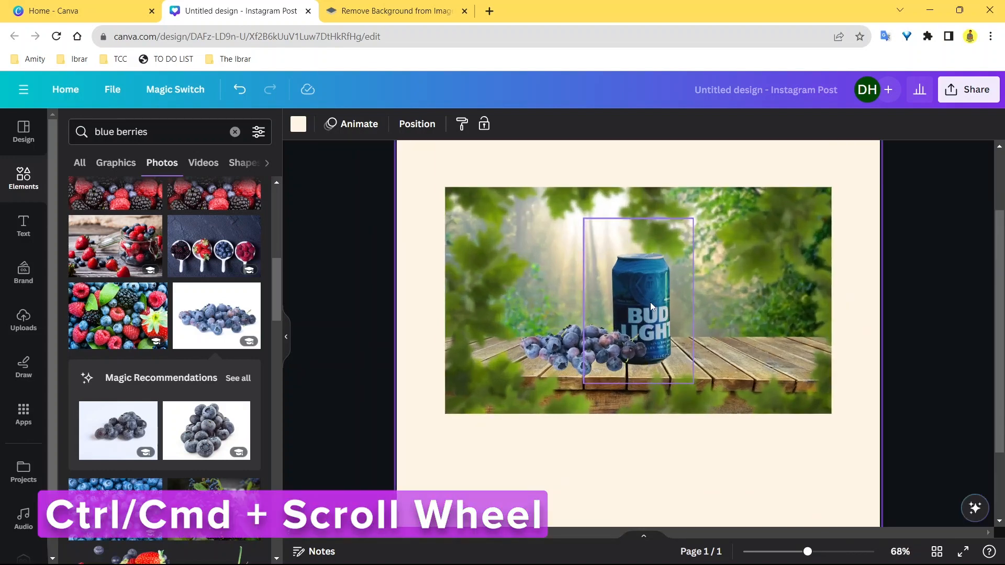
{"action": "scroll", "coordinate": [649, 301], "scroll_direction": "up", "scroll_amount": 4, "text": "ctrl"}
{"action": "scroll", "coordinate": [650, 298], "scroll_direction": "down", "scroll_amount": 4, "text": "ctrl"}
{"action": "scroll", "coordinate": [650, 298], "scroll_direction": "down", "scroll_amount": 3, "text": "ctrl"}
{"action": "scroll", "coordinate": [661, 305], "scroll_direction": "up", "scroll_amount": 5, "text": "ctrl"}
{"action": "scroll", "coordinate": [662, 306], "scroll_direction": "down", "scroll_amount": 3, "text": "ctrl"}
{"action": "scroll", "coordinate": [662, 305], "scroll_direction": "down", "scroll_amount": 2, "text": "ctrl"}
{"action": "scroll", "coordinate": [661, 306], "scroll_direction": "up", "scroll_amount": 4, "text": "ctrl"}
{"action": "scroll", "coordinate": [662, 305], "scroll_direction": "down", "scroll_amount": 2, "text": "ctrl"}
{"action": "scroll", "coordinate": [661, 306], "scroll_direction": "up", "scroll_amount": 3, "text": "ctrl"}
{"action": "scroll", "coordinate": [662, 306], "scroll_direction": "down", "scroll_amount": 2, "text": "ctrl"}
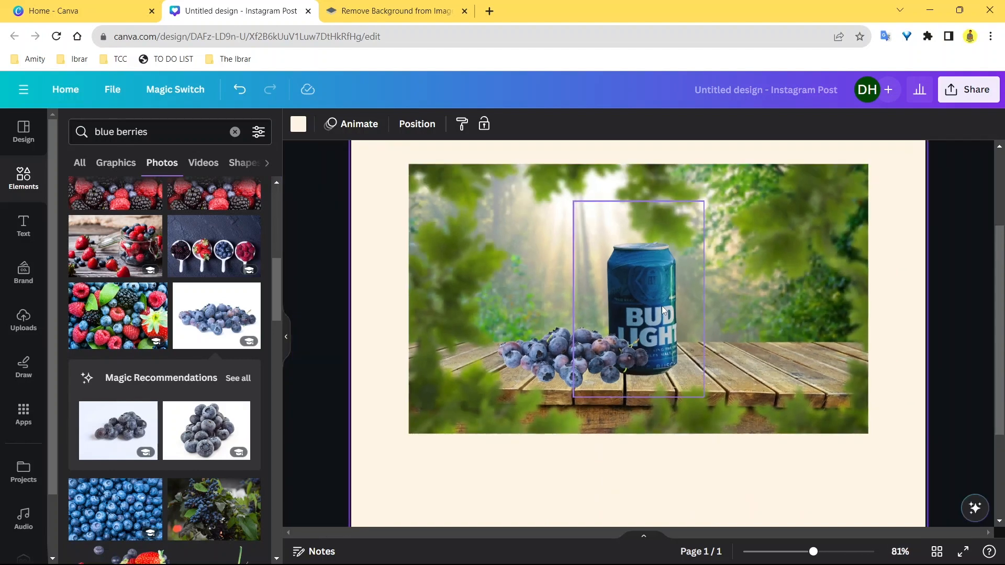
{"action": "scroll", "coordinate": [661, 306], "scroll_direction": "down", "scroll_amount": 3, "text": "ctrl"}
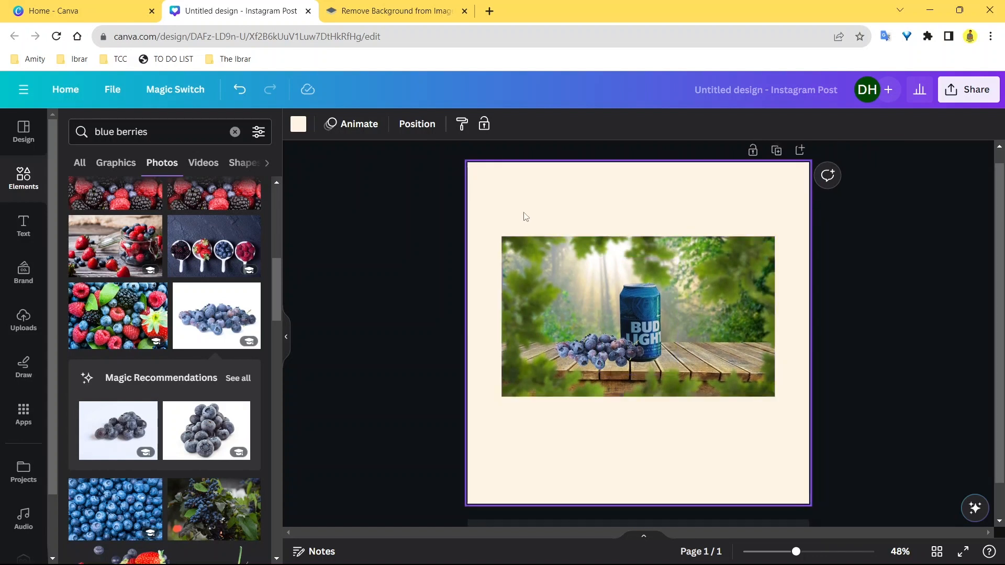
- Measure the distances from the forest background photo to the page edges
{"action": "left_click", "coordinate": [535, 288]}
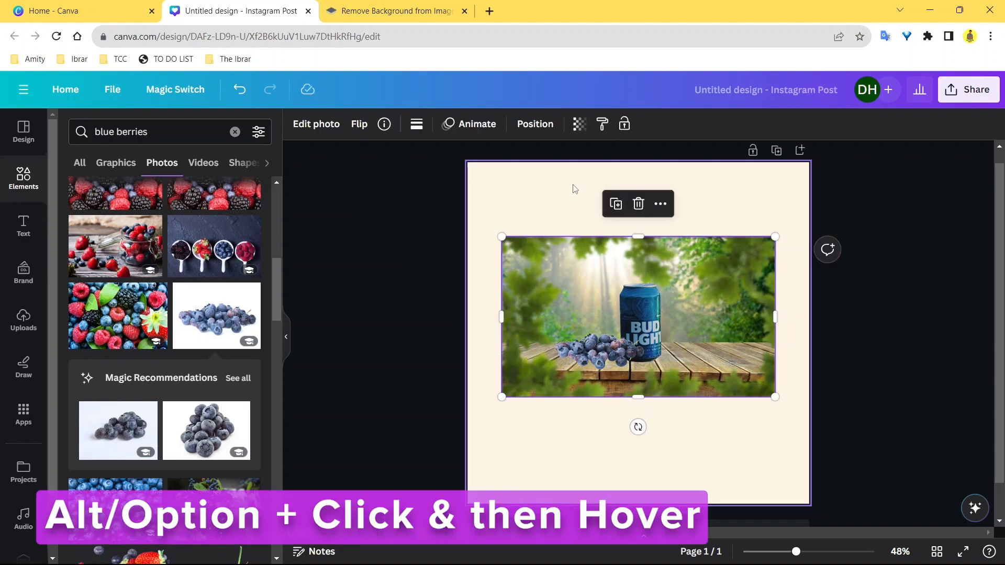
{"action": "key", "text": "alt"}
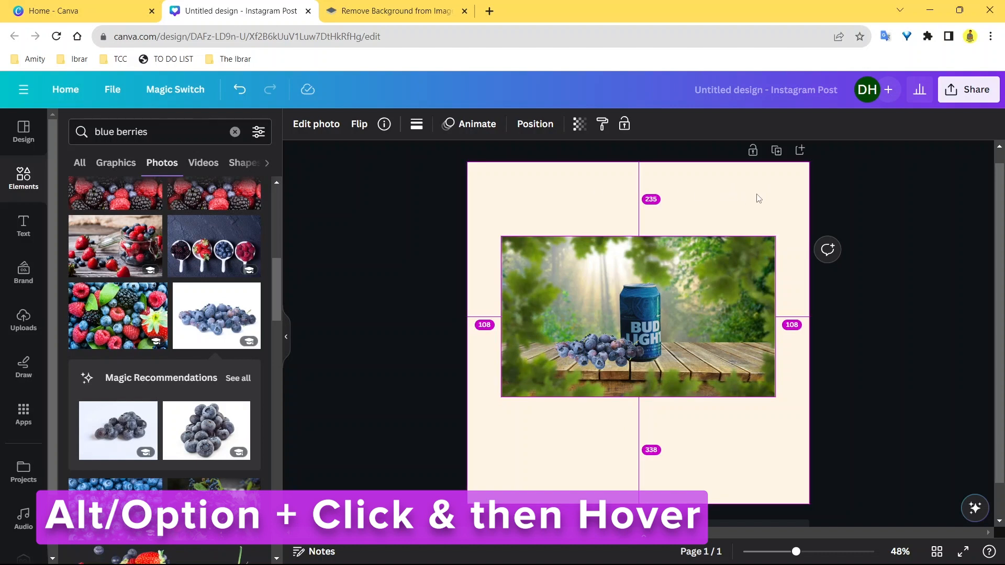
{"action": "left_click", "coordinate": [773, 411]}
{"action": "left_click", "coordinate": [712, 276]}
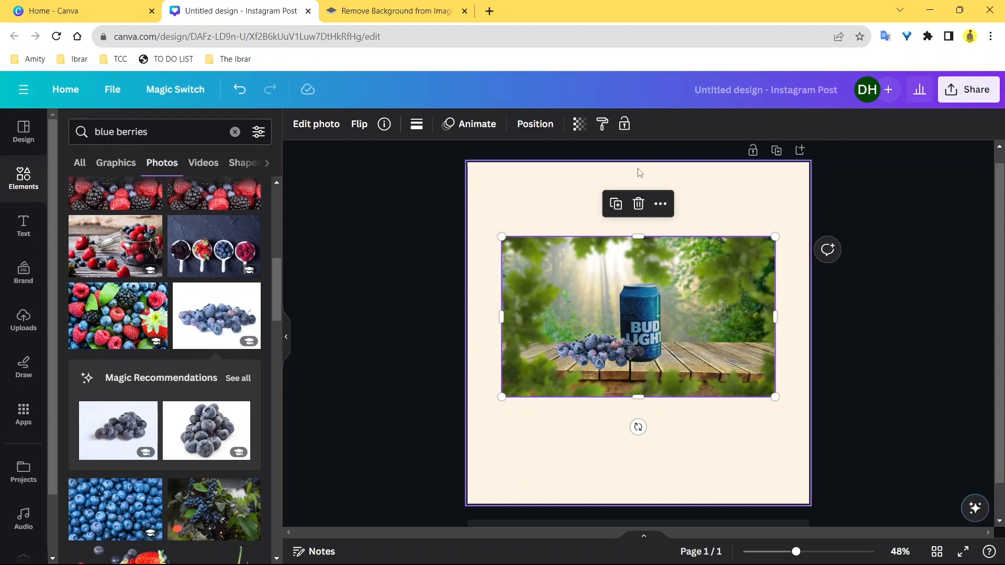
{"action": "key", "text": "alt"}
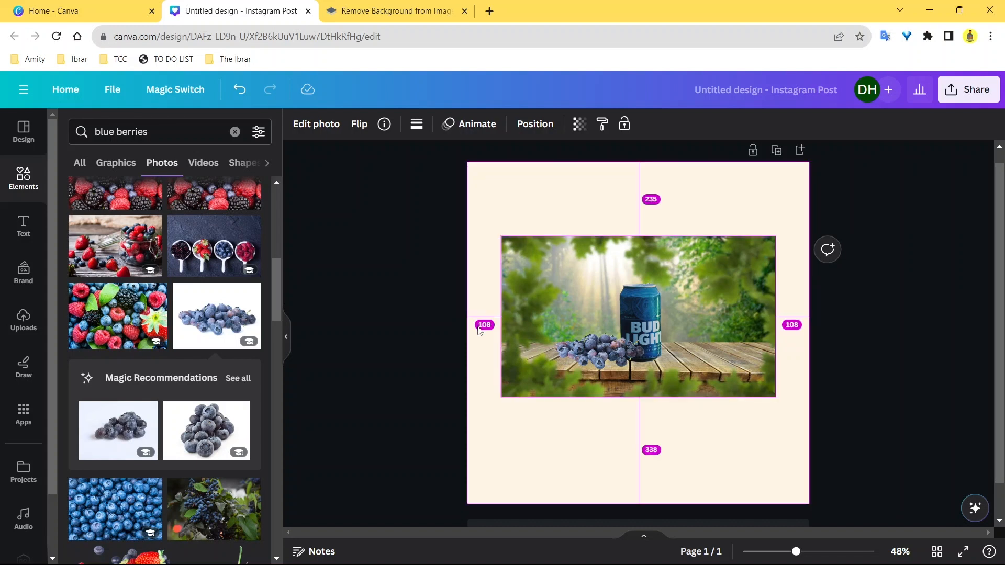
- Select the blueberries and check their spacing relative to the forest background photo
{"action": "left_click", "coordinate": [610, 348]}
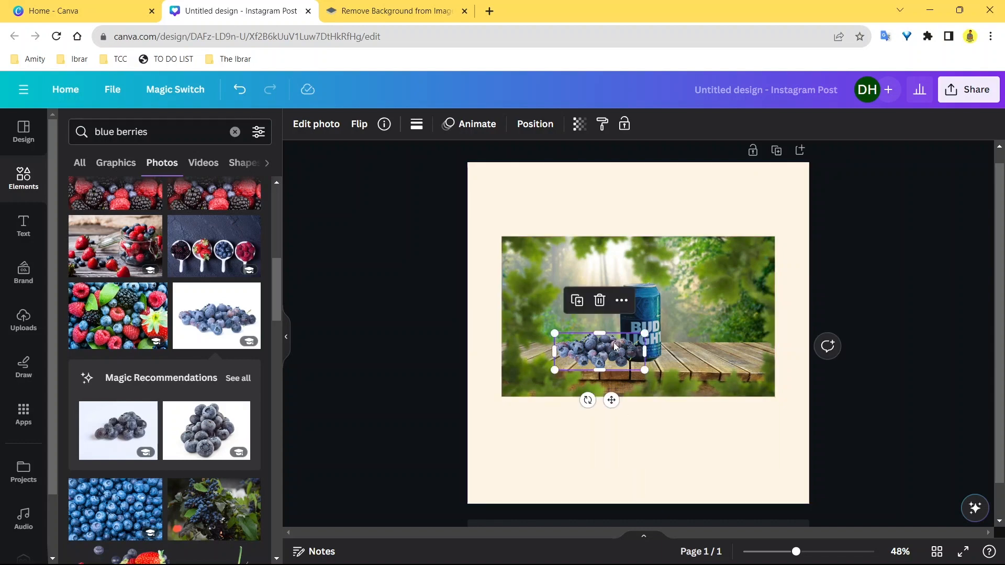
{"action": "scroll", "coordinate": [615, 346], "scroll_direction": "up", "scroll_amount": 5}
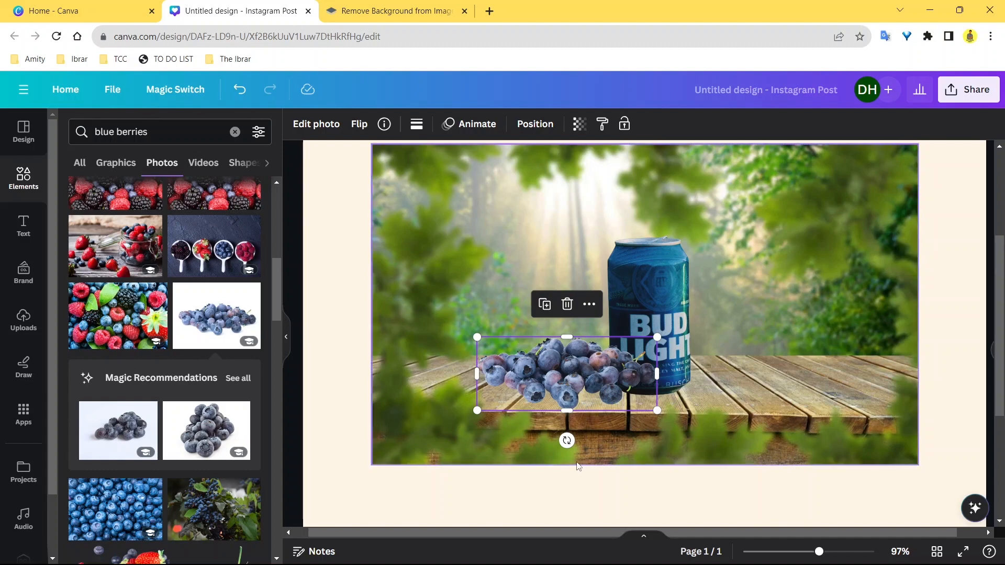
{"action": "key", "text": "alt"}
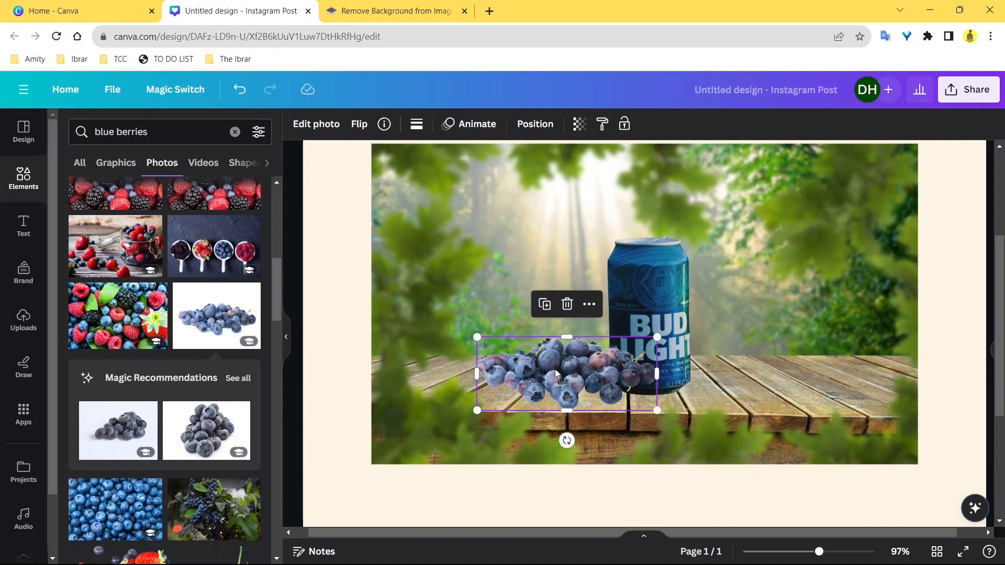
- Move the blueberries slightly up and left on the wooden table beside the can and deselect them
{"action": "left_click_drag", "start_coordinate": [554, 369], "coordinate": [534, 338]}
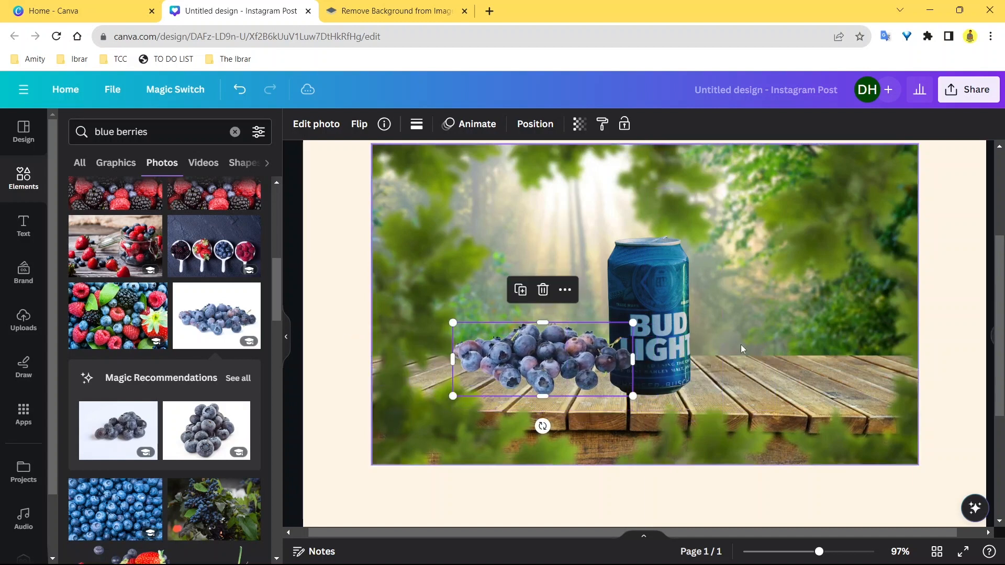
{"action": "scroll", "coordinate": [702, 328], "scroll_direction": "down", "scroll_amount": 4}
{"action": "scroll", "coordinate": [702, 324], "scroll_direction": "up", "scroll_amount": 7}
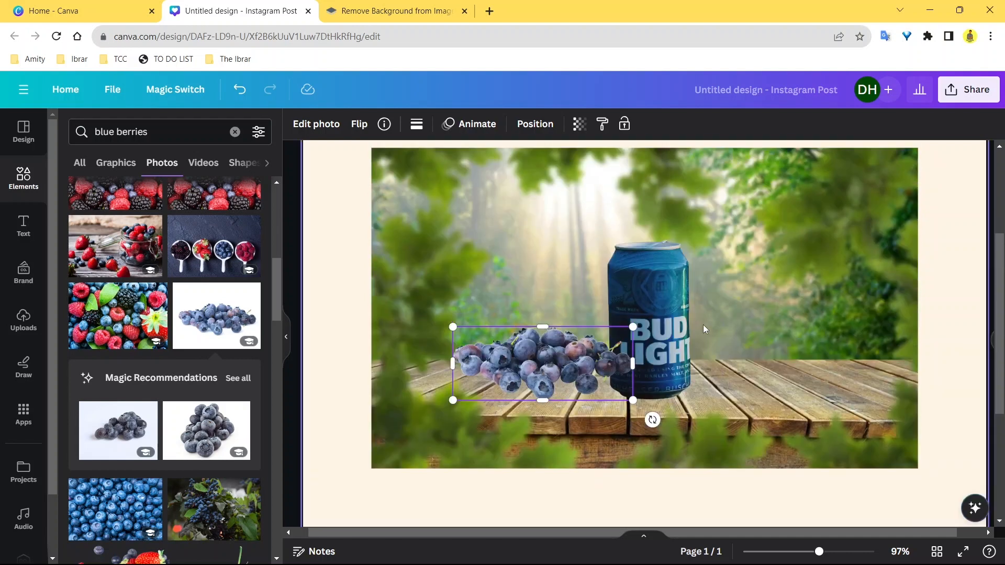
{"action": "scroll", "coordinate": [677, 316], "scroll_direction": "down", "scroll_amount": 3}
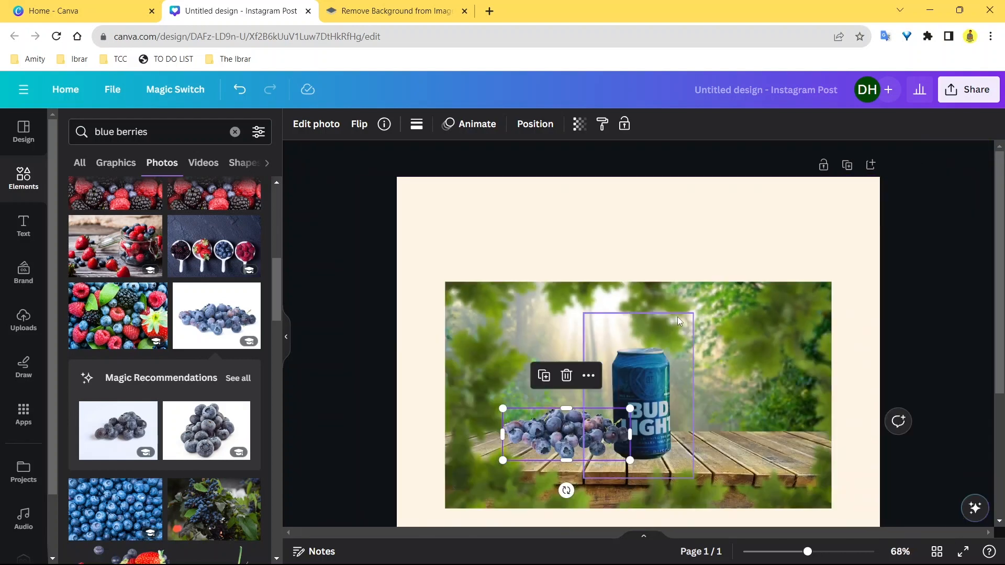
{"action": "left_click", "coordinate": [822, 248]}
{"action": "scroll", "coordinate": [767, 247], "scroll_direction": "down", "scroll_amount": 2}
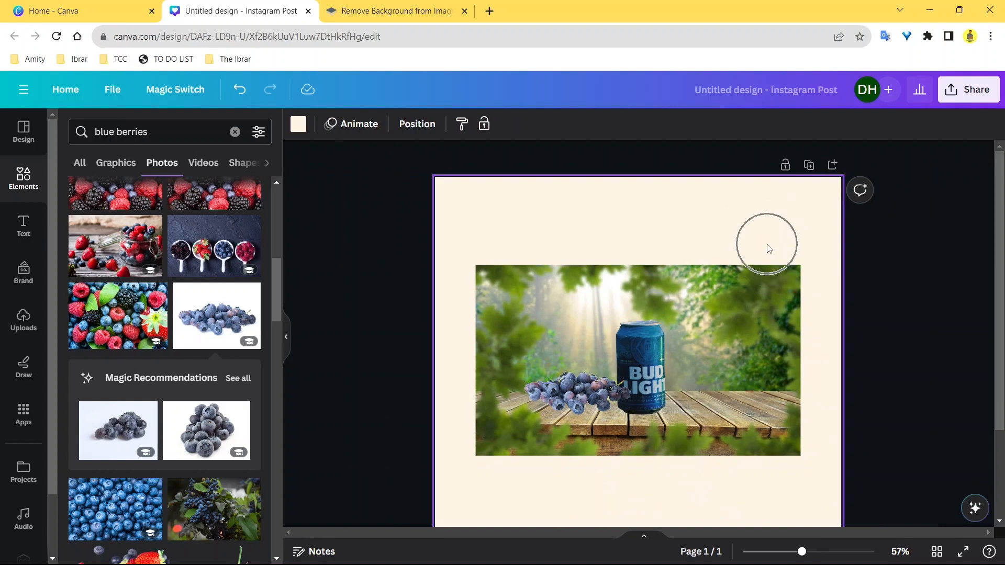
{"action": "scroll", "coordinate": [974, 263], "scroll_direction": "down", "scroll_amount": 1}
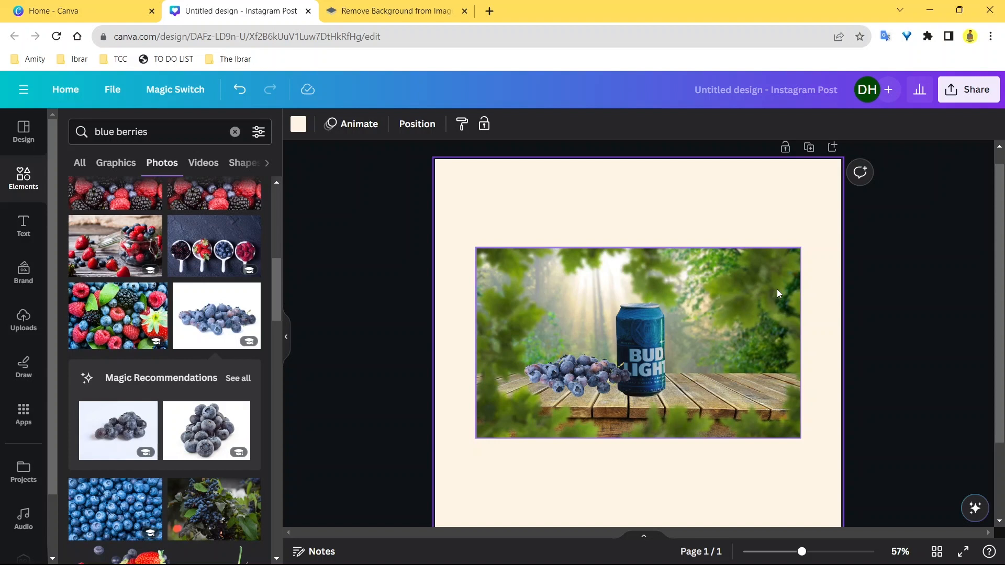
{"action": "left_click_drag", "start_coordinate": [1001, 225], "coordinate": [1001, 233]}
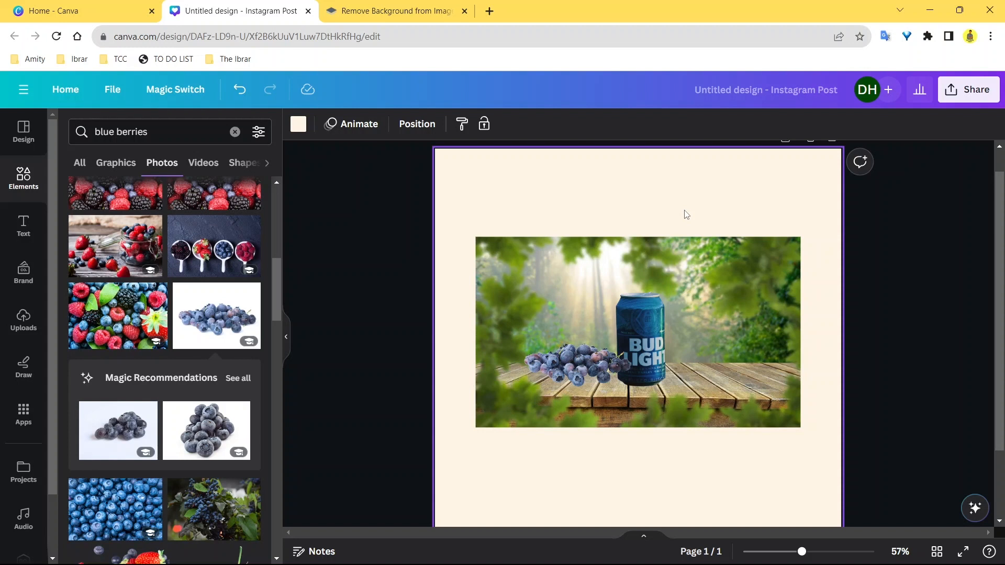
- Add a text box reading "BUD light" above the forest photo
{"action": "key", "text": "t"}
{"action": "left_click_drag", "start_coordinate": [650, 367], "coordinate": [595, 236]}
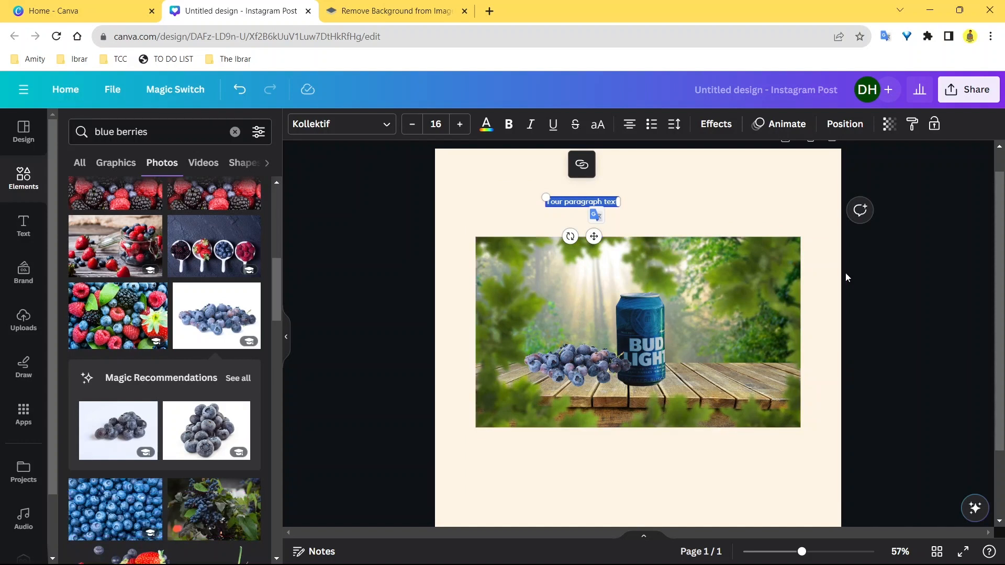
{"action": "type", "text": "BUD"}
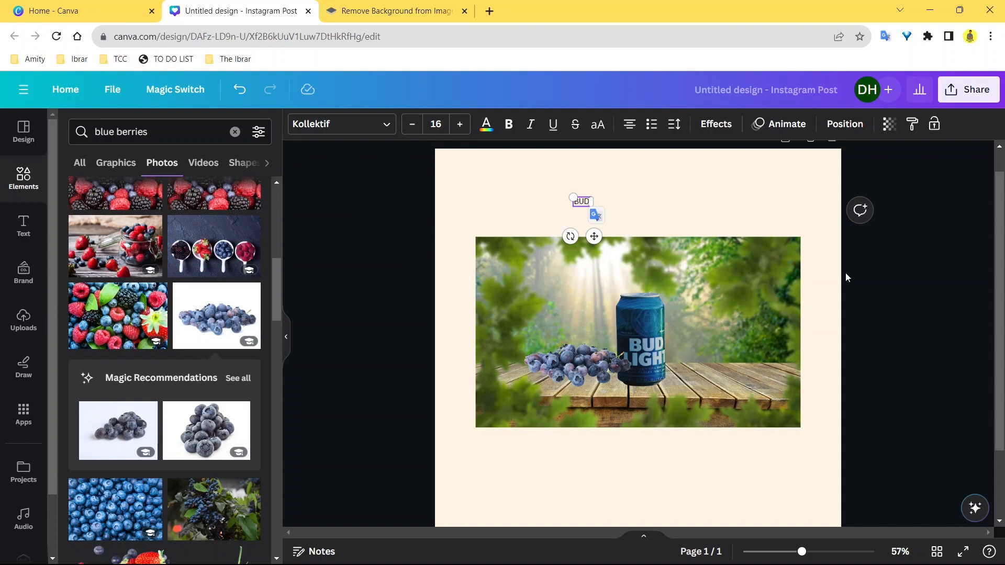
{"action": "type", "text": " light"}
{"action": "left_click", "coordinate": [697, 217]}
- Enlarge the "BUD light" text to size 68.5 and align it with the forest photo's left edge
{"action": "left_click", "coordinate": [596, 206]}
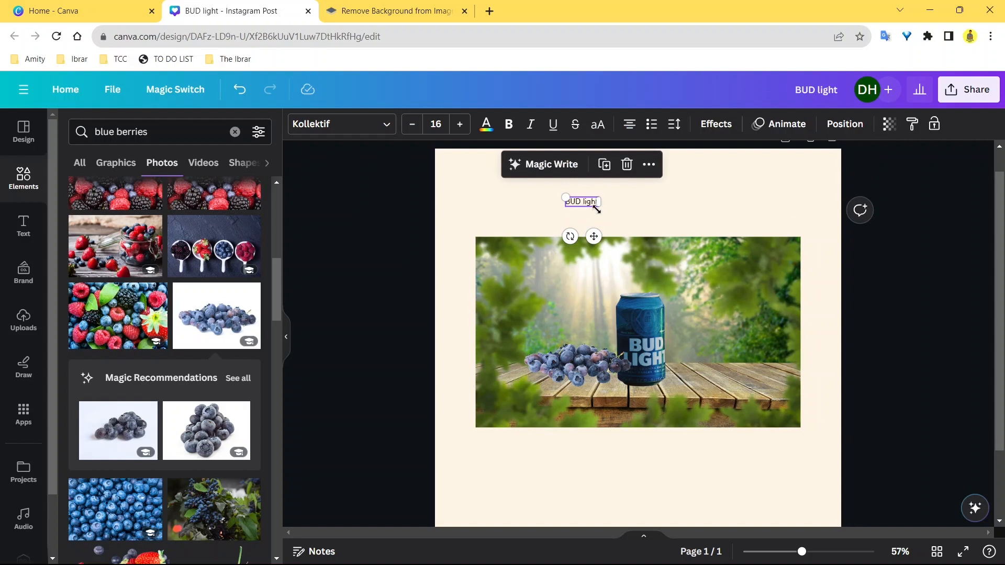
{"action": "left_click_drag", "start_coordinate": [600, 207], "coordinate": [705, 237]}
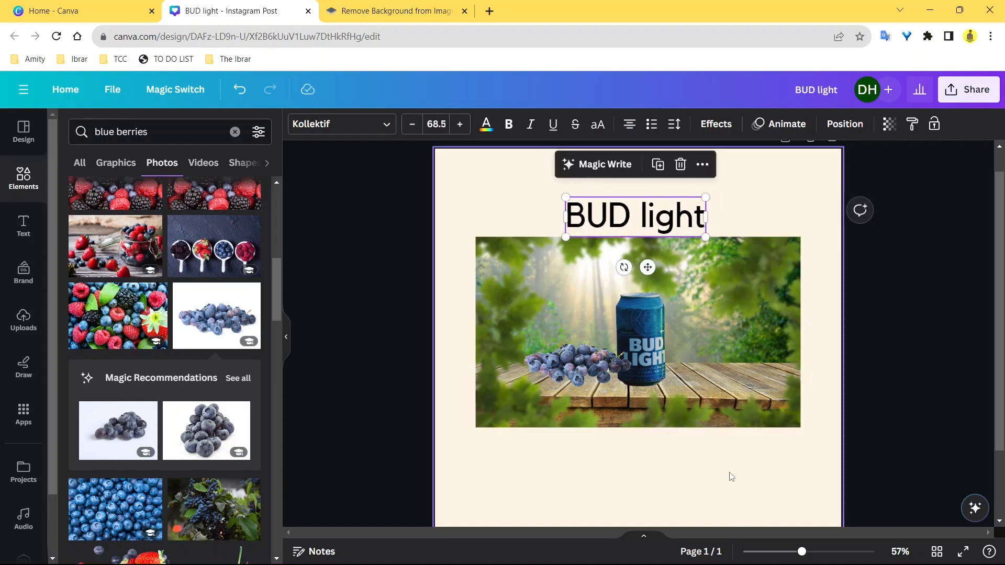
{"action": "left_click", "coordinate": [731, 475]}
{"action": "left_click_drag", "start_coordinate": [662, 210], "coordinate": [571, 200]}
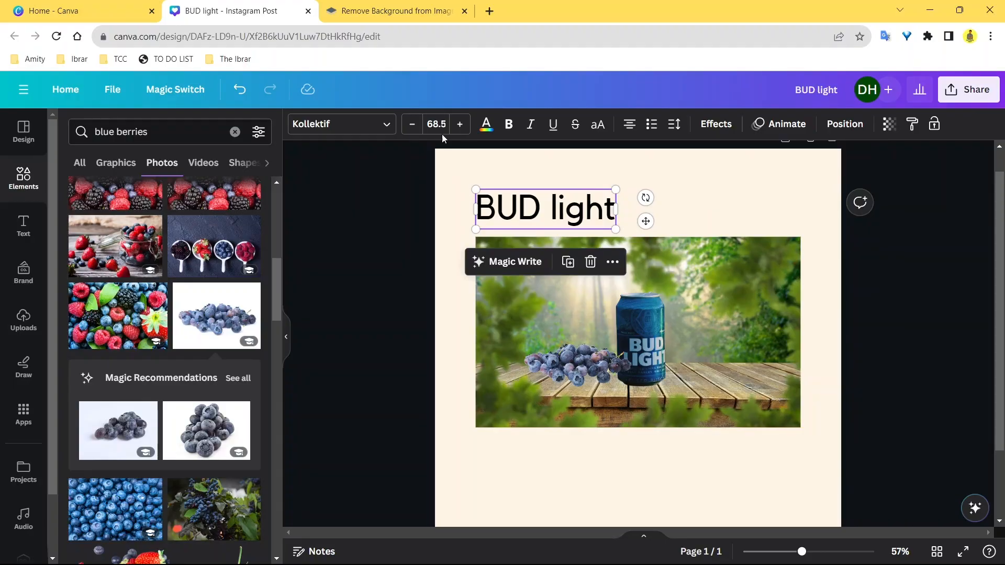
- Set the "BUD light" heading's font to Poppins in the Black weight and shift it back to the forest photo's left edge
{"action": "left_click", "coordinate": [486, 126]}
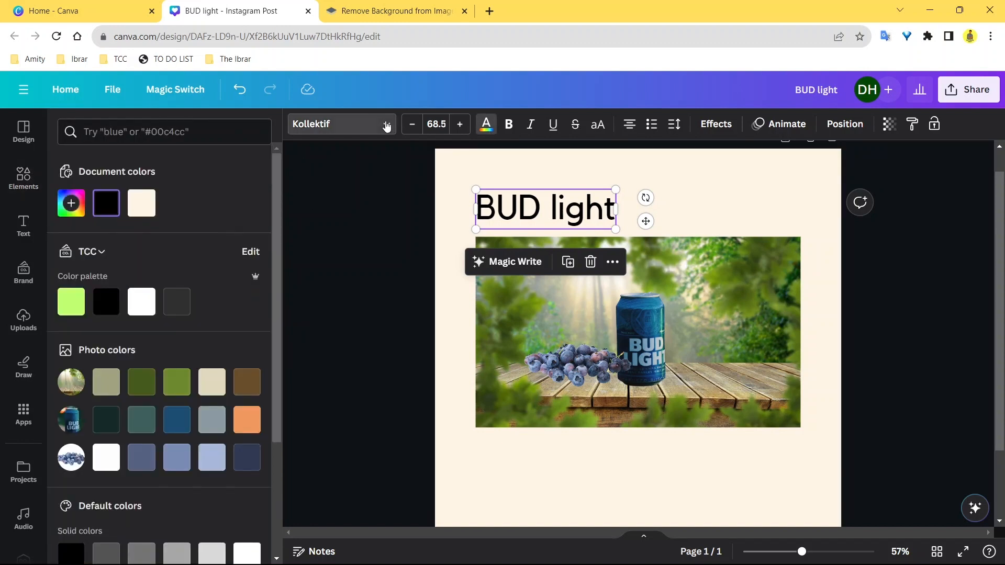
{"action": "left_click", "coordinate": [385, 124]}
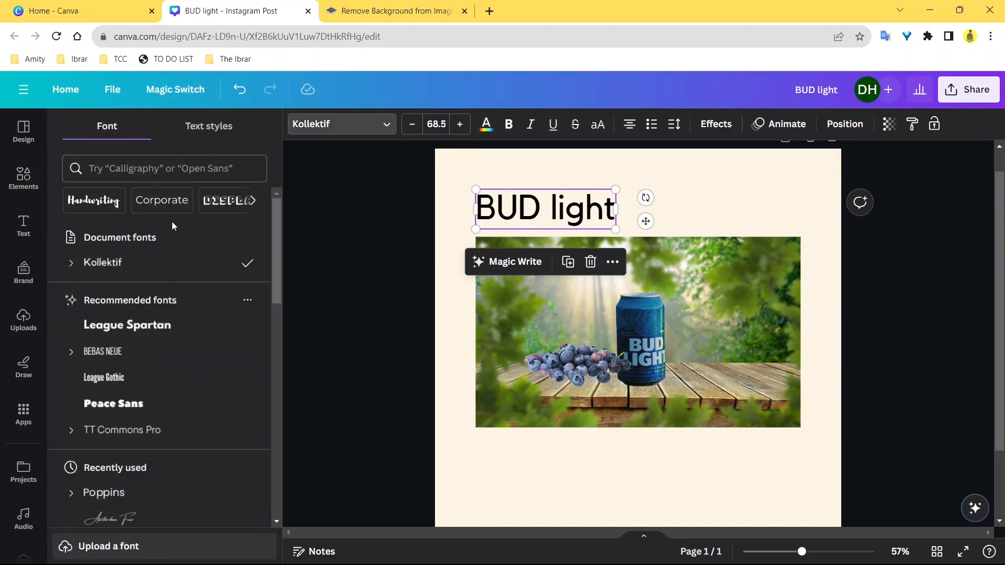
{"action": "left_click", "coordinate": [72, 266]}
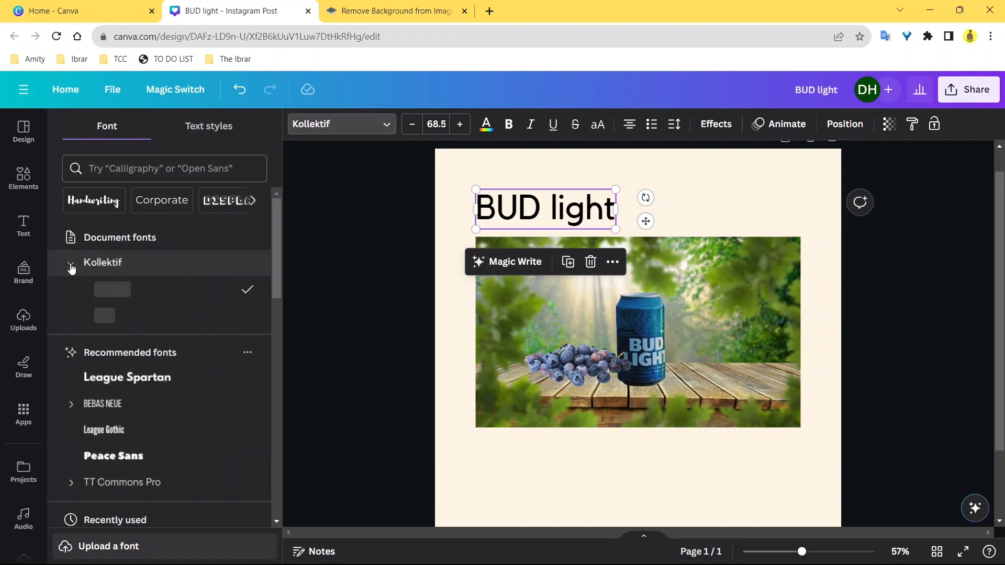
{"action": "left_click", "coordinate": [72, 266]}
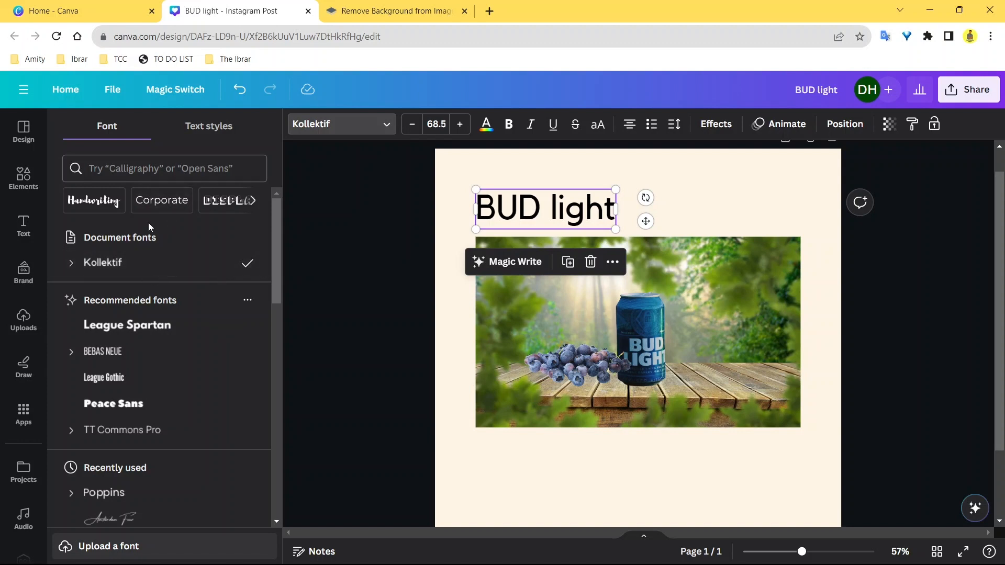
{"action": "scroll", "coordinate": [173, 283], "scroll_direction": "down", "scroll_amount": 4}
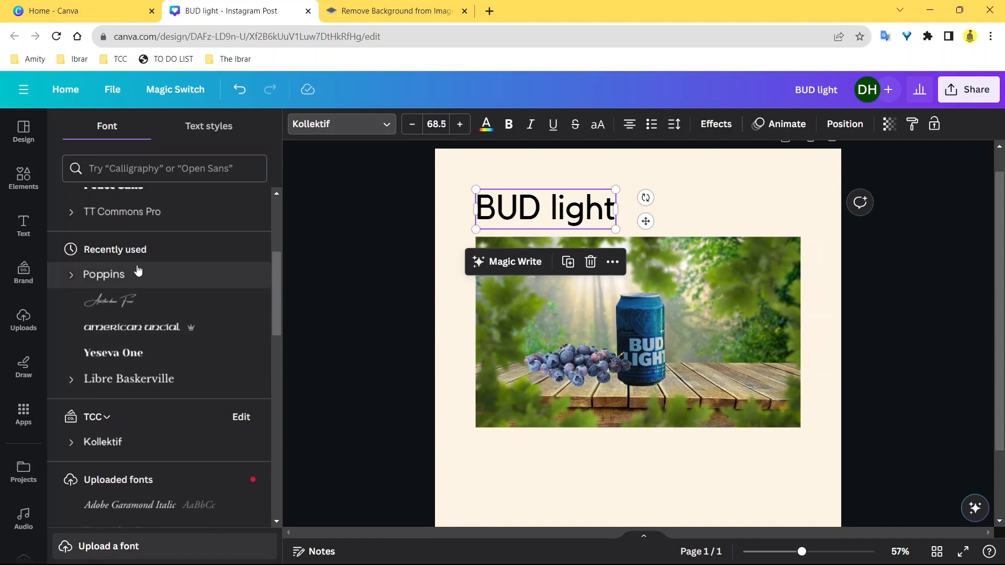
{"action": "left_click", "coordinate": [105, 275]}
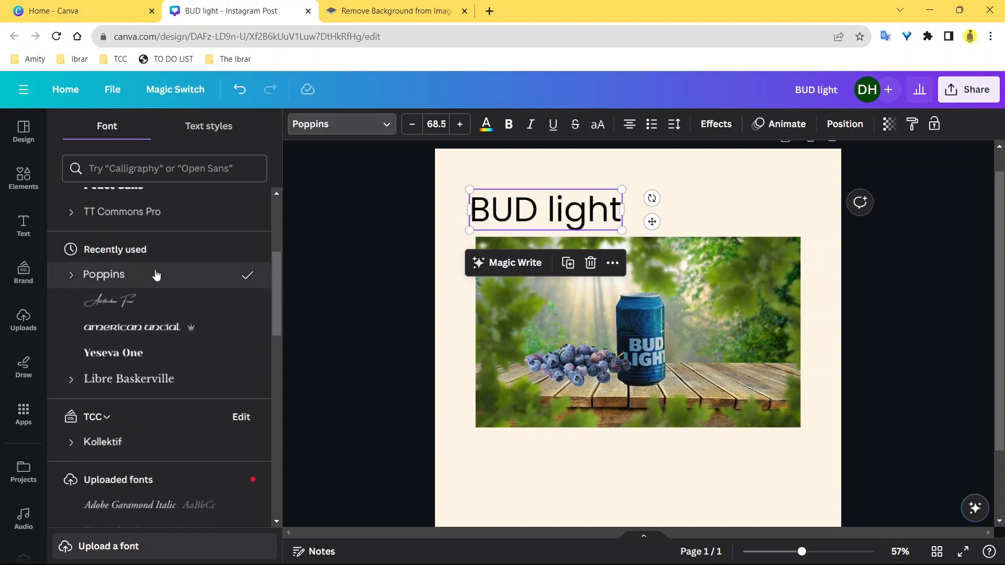
{"action": "left_click", "coordinate": [70, 277]}
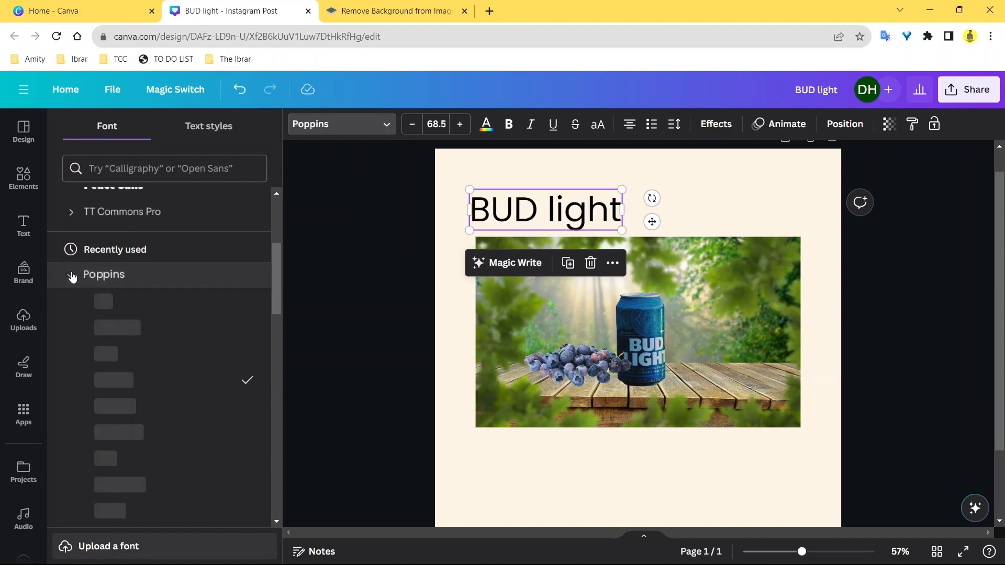
{"action": "scroll", "coordinate": [167, 289], "scroll_direction": "down", "scroll_amount": 4}
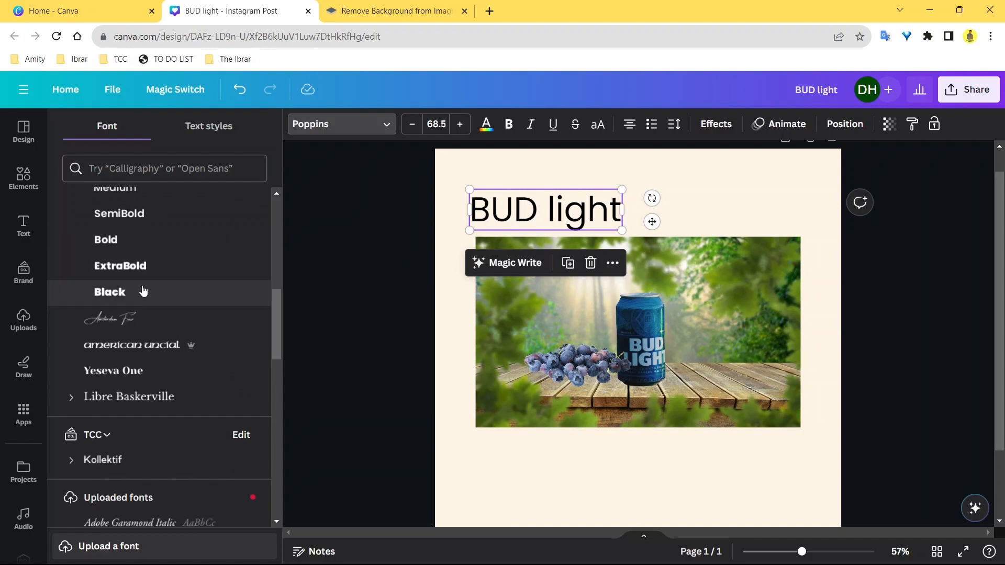
{"action": "left_click", "coordinate": [142, 291]}
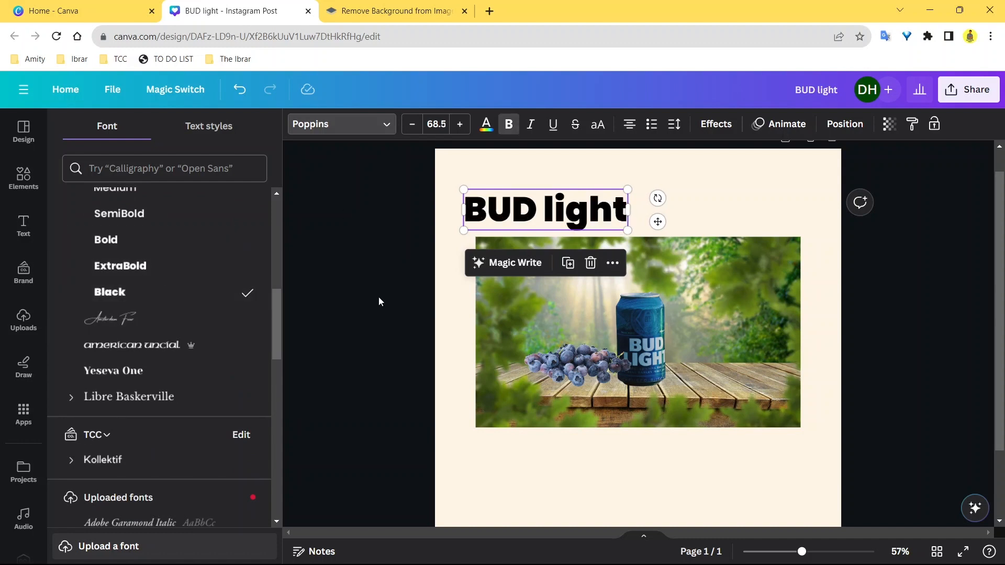
{"action": "left_click_drag", "start_coordinate": [505, 220], "coordinate": [516, 220]}
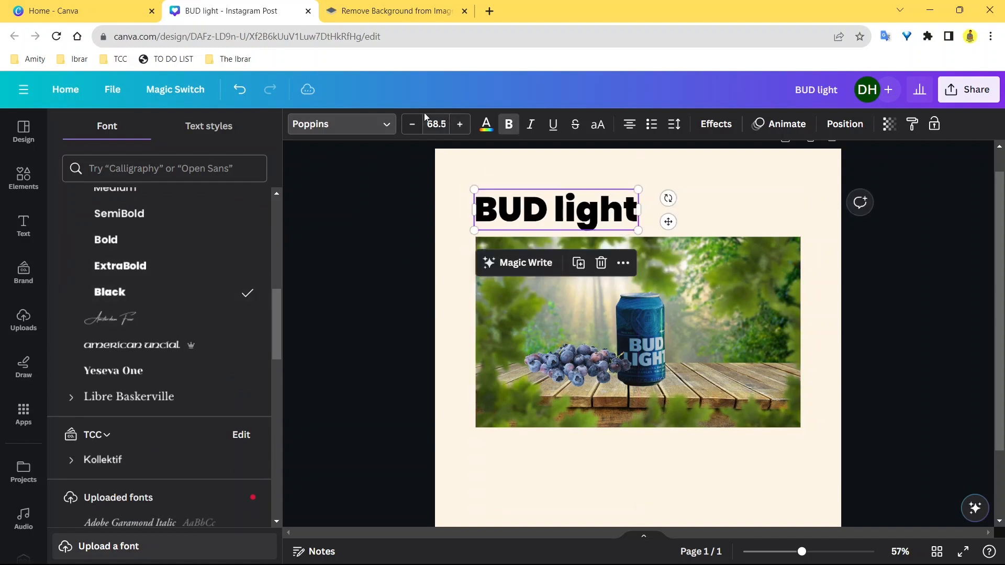
{"action": "left_click", "coordinate": [353, 124]}
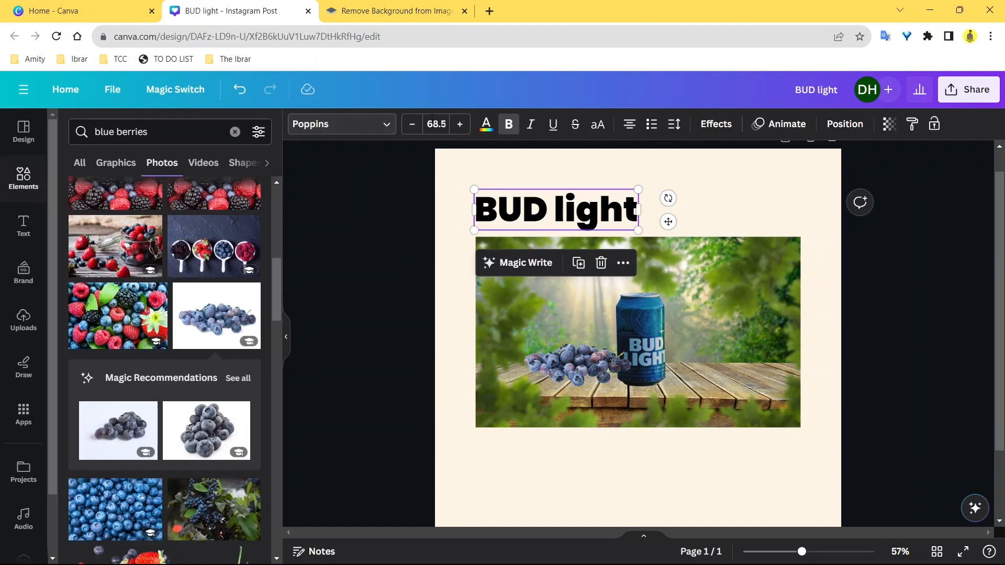
- Scale the "BUD light" heading down to size 63, keeping it just above the forest photo
{"action": "left_click", "coordinate": [458, 124]}
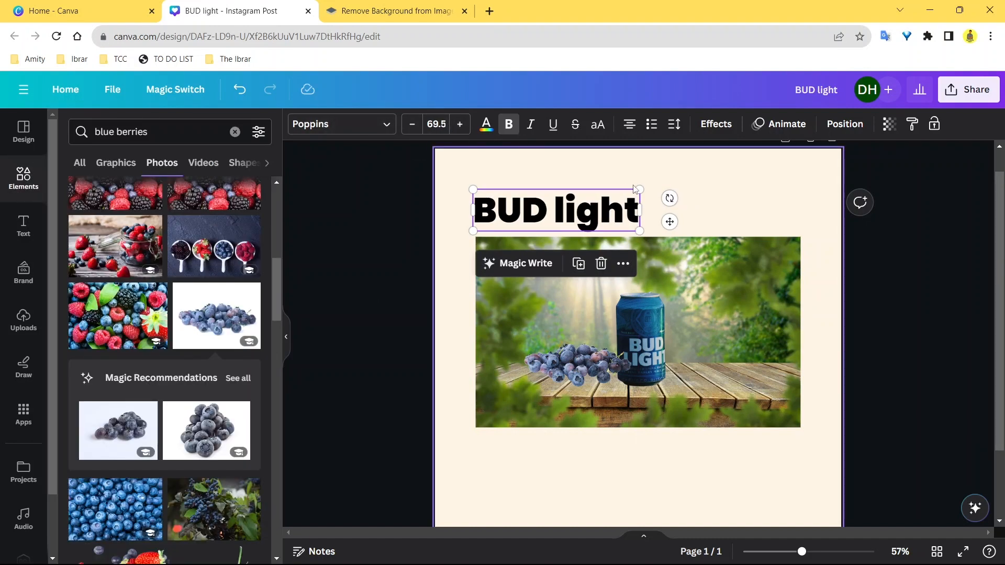
{"action": "mouse_move", "coordinate": [639, 189]}
{"action": "left_mouse_down"}
{"action": "mouse_move", "coordinate": [673, 177]}
{"action": "mouse_move", "coordinate": [615, 200]}
{"action": "mouse_move", "coordinate": [691, 177]}
{"action": "mouse_move", "coordinate": [628, 201]}
{"action": "left_mouse_up"}
{"action": "left_click", "coordinate": [466, 186]}
{"action": "left_click", "coordinate": [542, 224]}
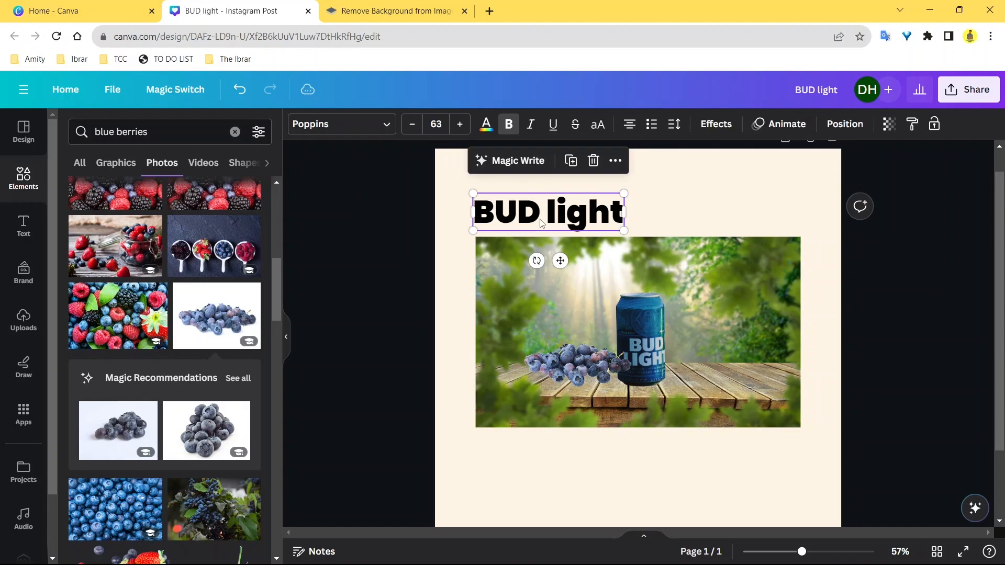
- Color the heading with the dark blue sampled from the can photo and deselect it
{"action": "left_click", "coordinate": [486, 124]}
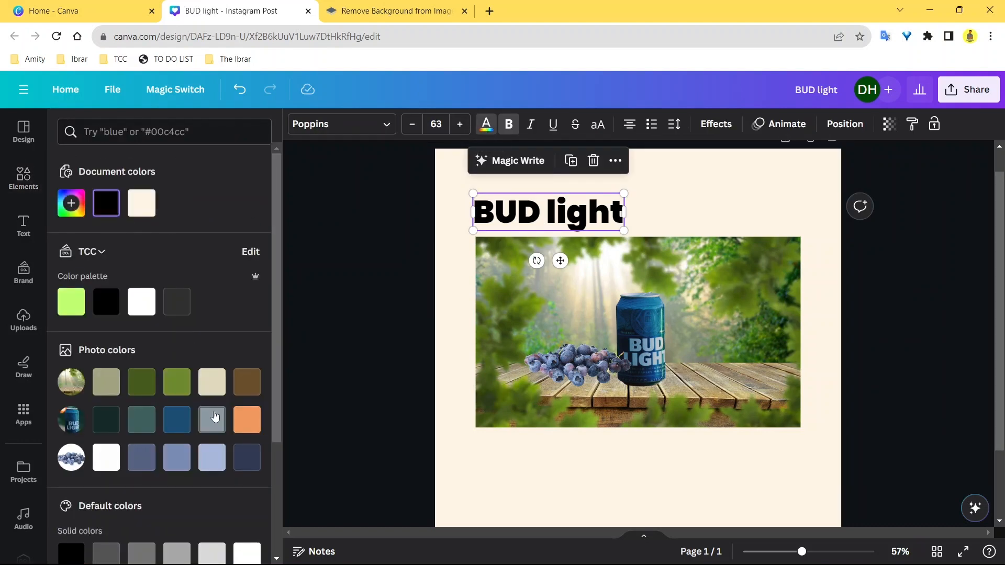
{"action": "scroll", "coordinate": [108, 356], "scroll_direction": "down", "scroll_amount": 3}
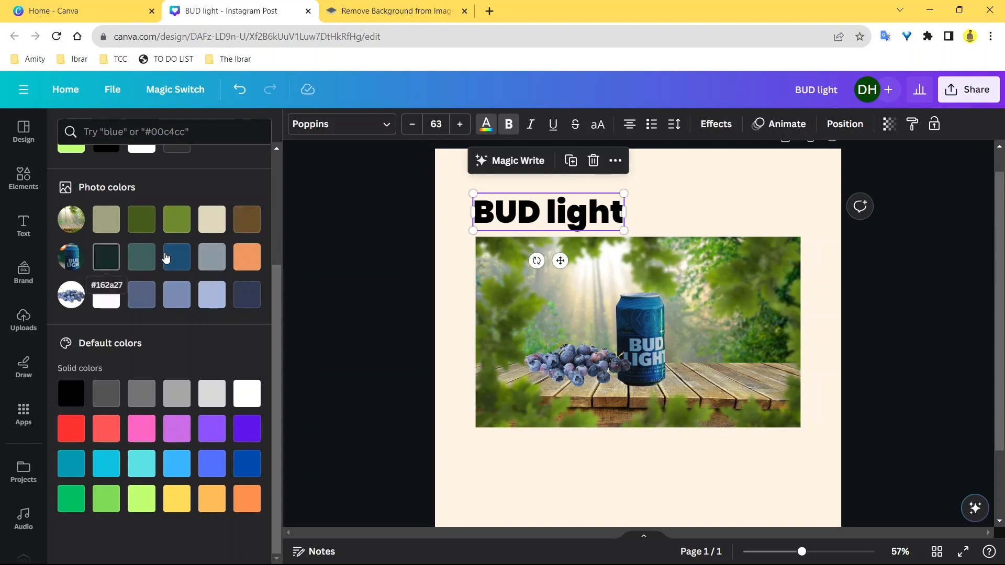
{"action": "left_click", "coordinate": [185, 261]}
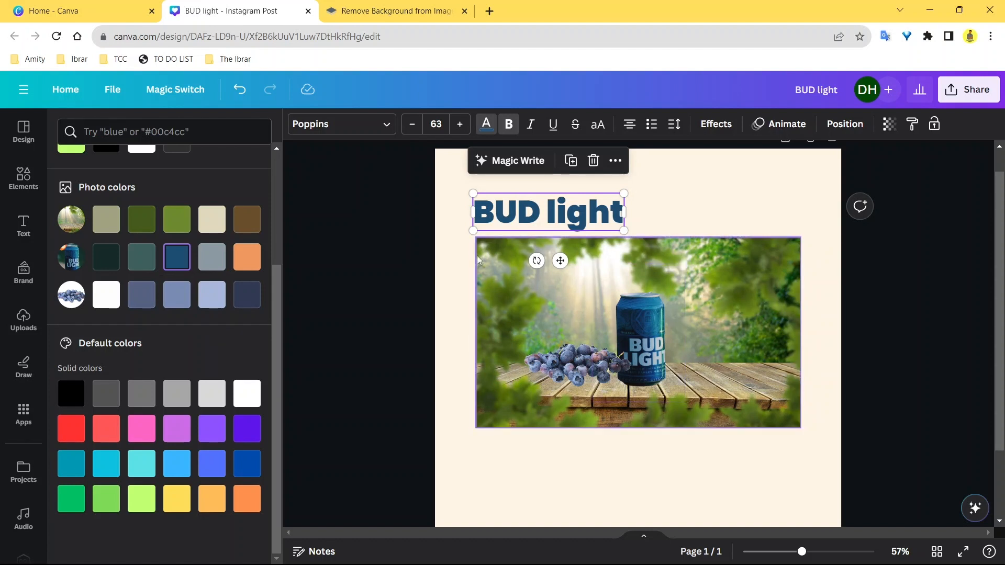
{"action": "left_click", "coordinate": [748, 209]}
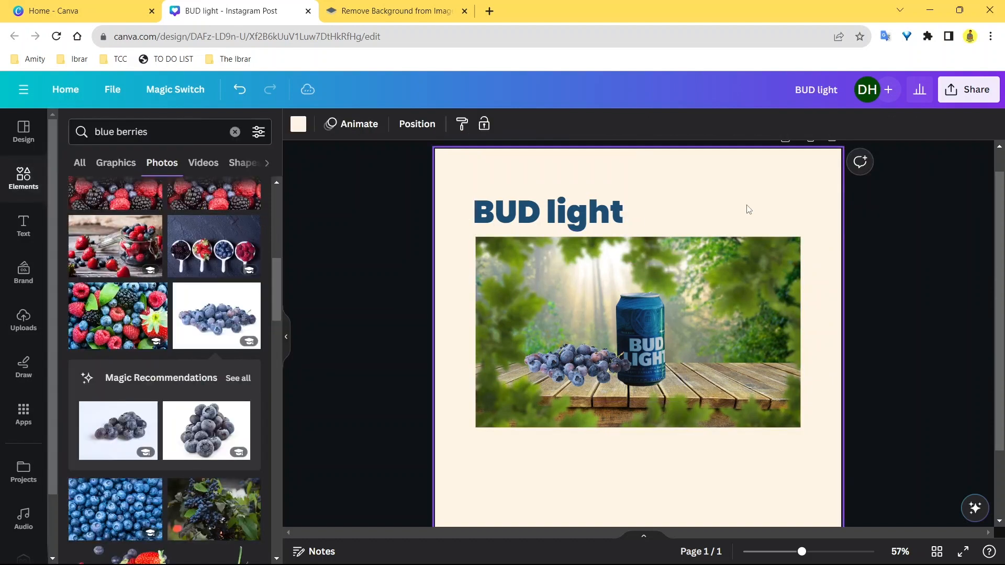
- Turn off bold for the "BUD light" heading
{"action": "scroll", "coordinate": [753, 198], "scroll_direction": "down", "scroll_amount": 2}
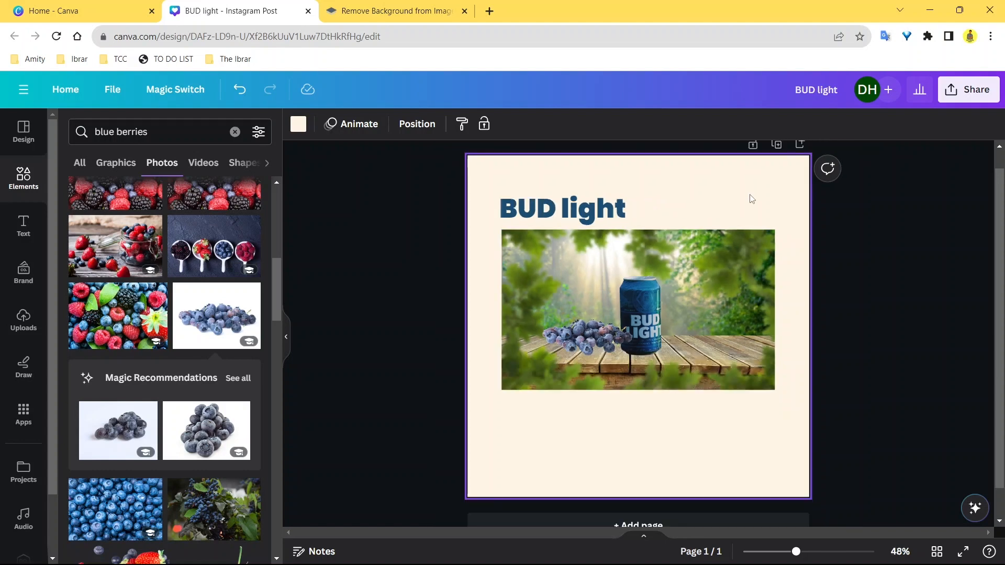
{"action": "scroll", "coordinate": [662, 216], "scroll_direction": "up", "scroll_amount": 3}
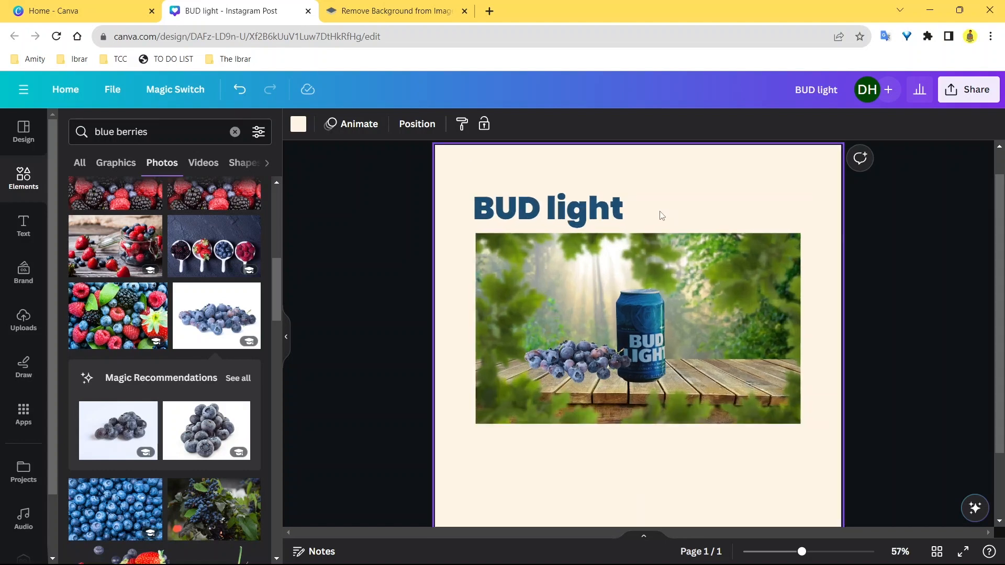
{"action": "left_click", "coordinate": [494, 212]}
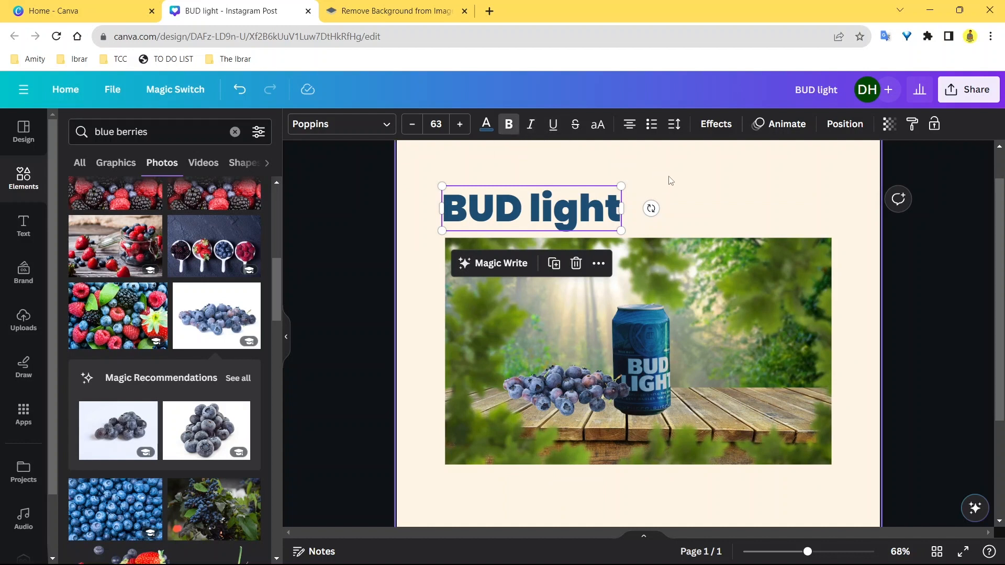
{"action": "left_click", "coordinate": [508, 125]}
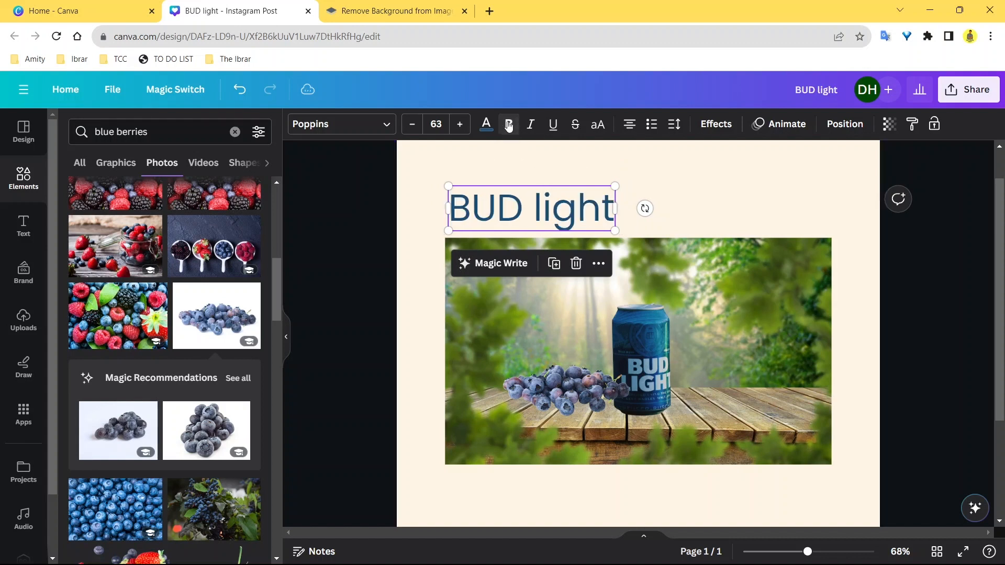
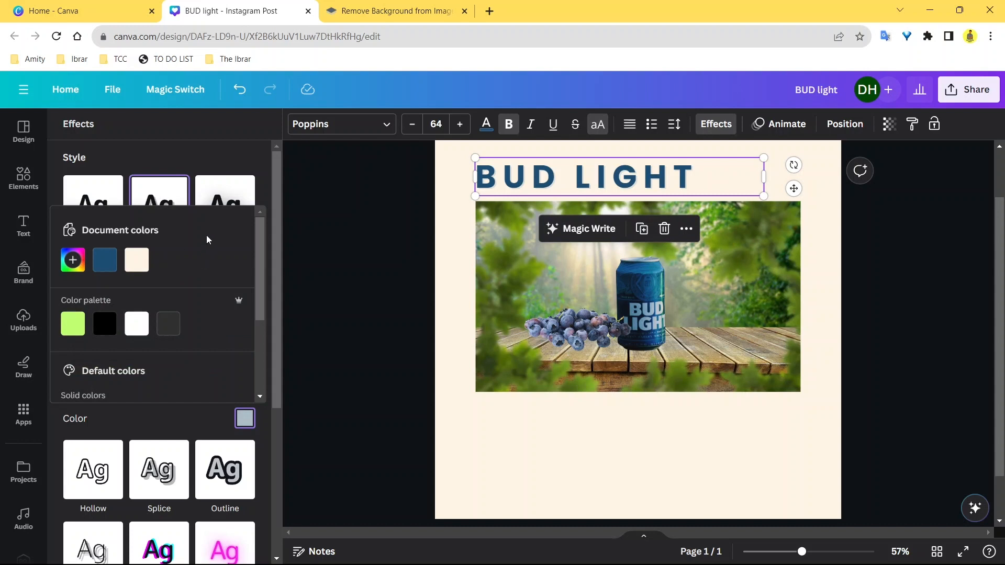
- Try the Lift effect on the "BUD LIGHT" heading with an intensity of 65
{"action": "left_click", "coordinate": [243, 159]}
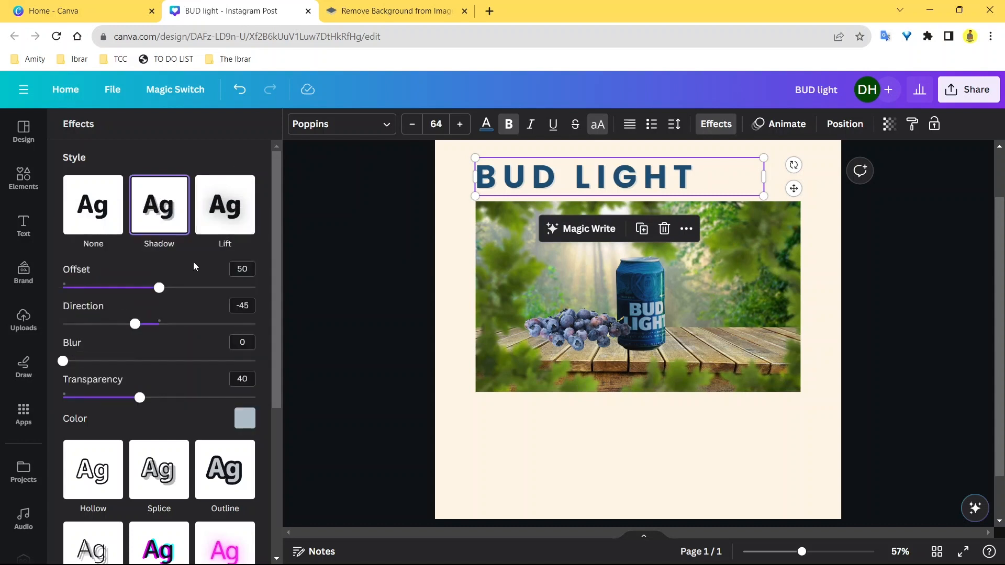
{"action": "left_click", "coordinate": [231, 224]}
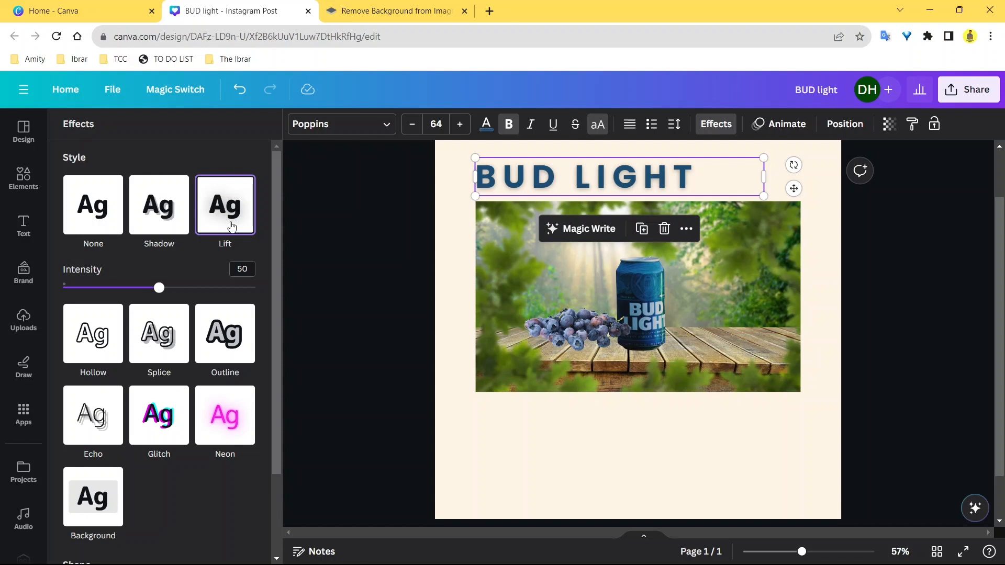
{"action": "left_click_drag", "start_coordinate": [160, 287], "coordinate": [188, 288]}
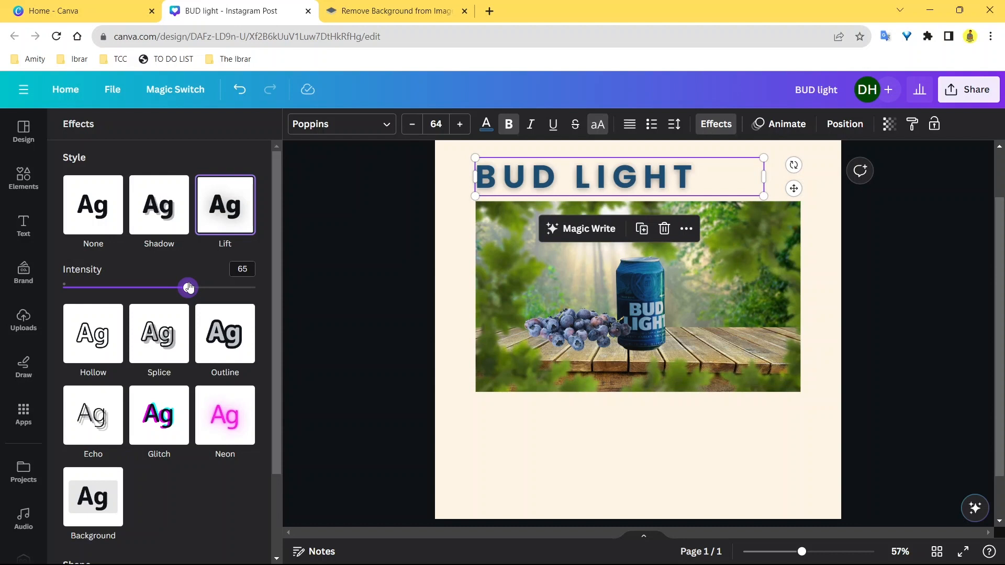
{"action": "mouse_move", "coordinate": [188, 287]}
{"action": "left_mouse_down"}
{"action": "mouse_move", "coordinate": [236, 287]}
{"action": "mouse_move", "coordinate": [72, 287]}
{"action": "mouse_move", "coordinate": [292, 287]}
{"action": "mouse_move", "coordinate": [99, 287]}
{"action": "mouse_move", "coordinate": [188, 287]}
{"action": "left_mouse_up"}
- Try the Hollow effect on the heading, replace it with Splice, and set the Splice color to lime green #c1ff72
{"action": "left_click", "coordinate": [105, 348]}
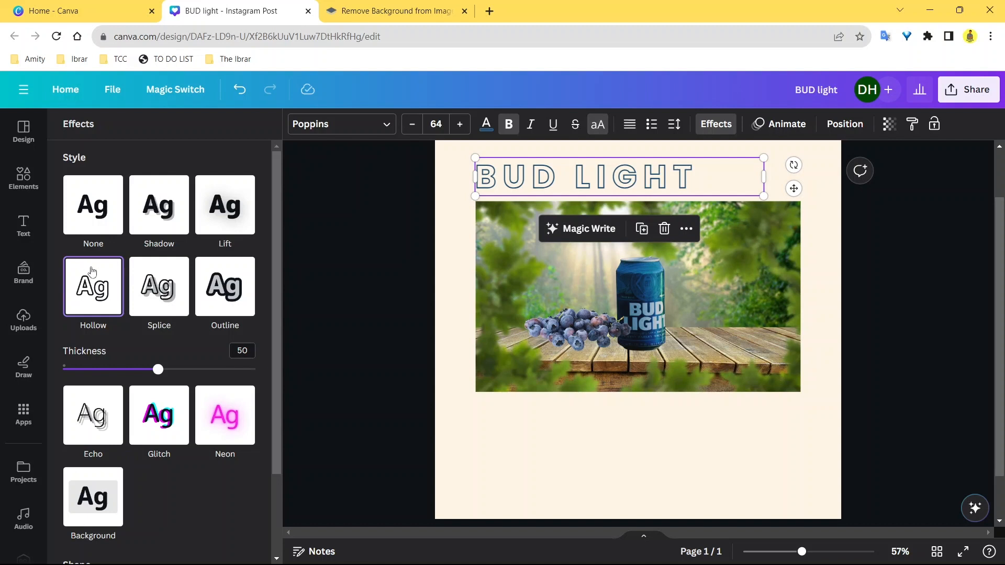
{"action": "left_click", "coordinate": [162, 298]}
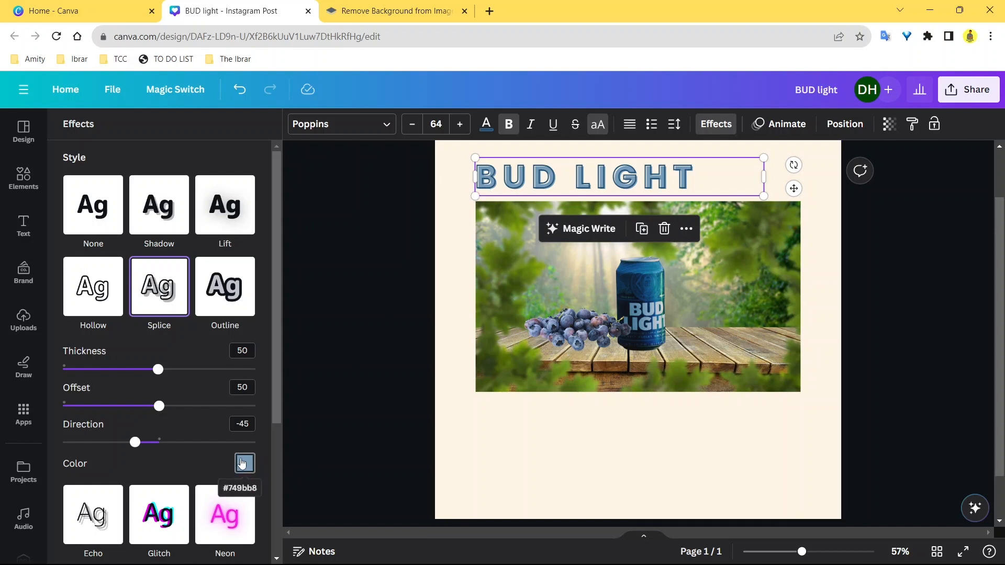
{"action": "left_click", "coordinate": [243, 463]}
{"action": "left_click", "coordinate": [81, 372]}
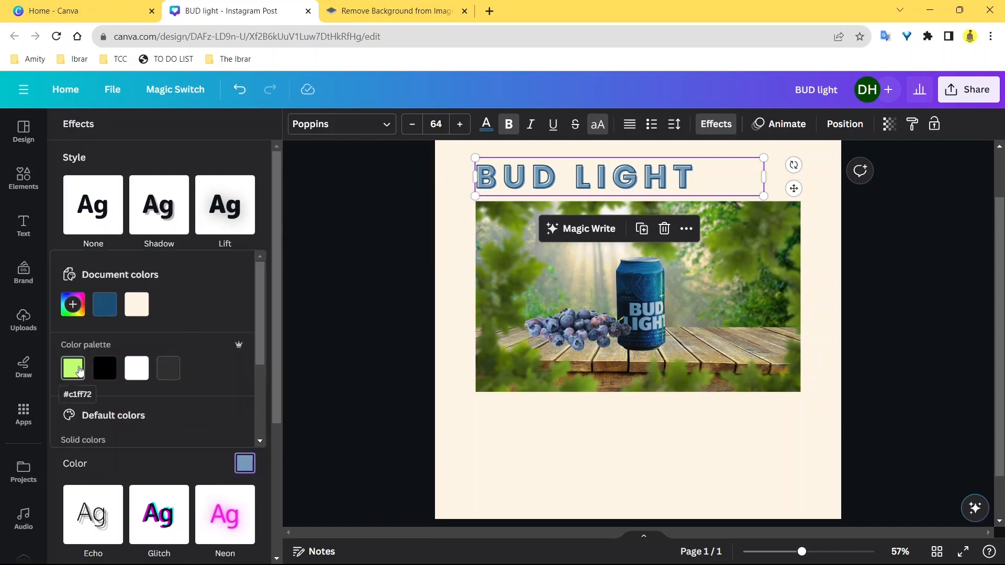
- Change the heading's Splice color to the dark blue from the document colors
{"action": "scroll", "coordinate": [195, 307], "scroll_direction": "down", "scroll_amount": 3}
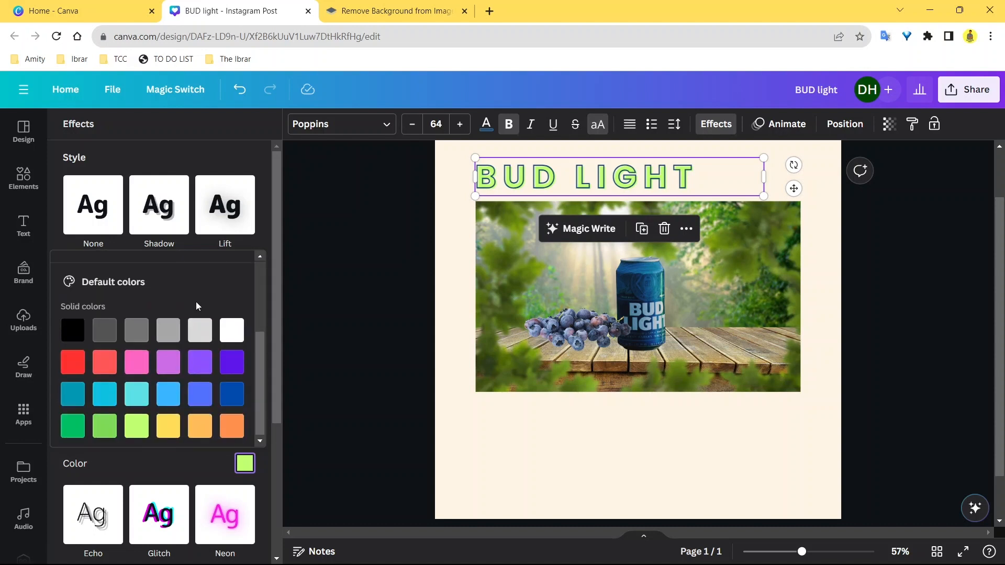
{"action": "scroll", "coordinate": [196, 385], "scroll_direction": "up", "scroll_amount": 3}
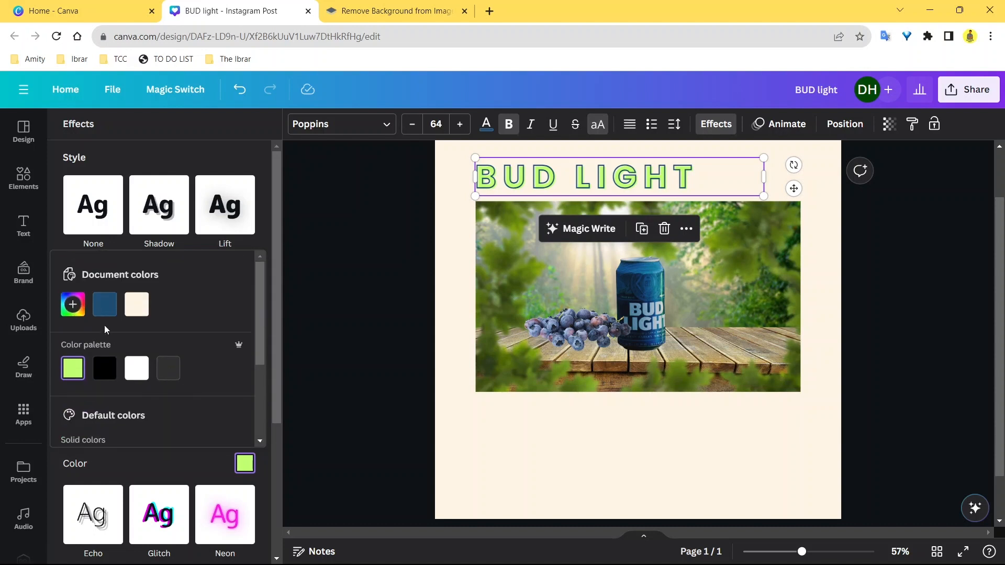
{"action": "key", "text": "ctrl+z"}
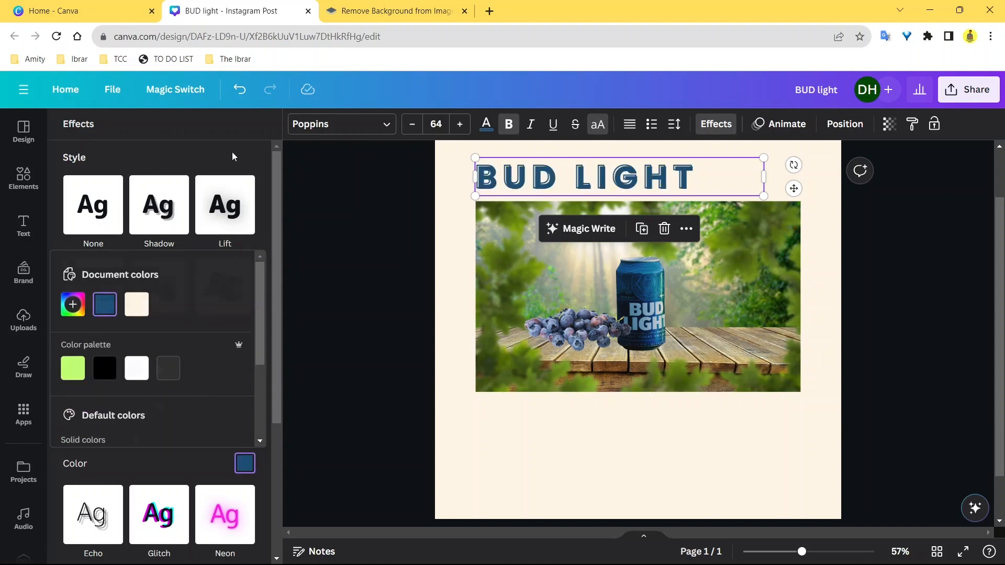
{"action": "left_click", "coordinate": [231, 153]}
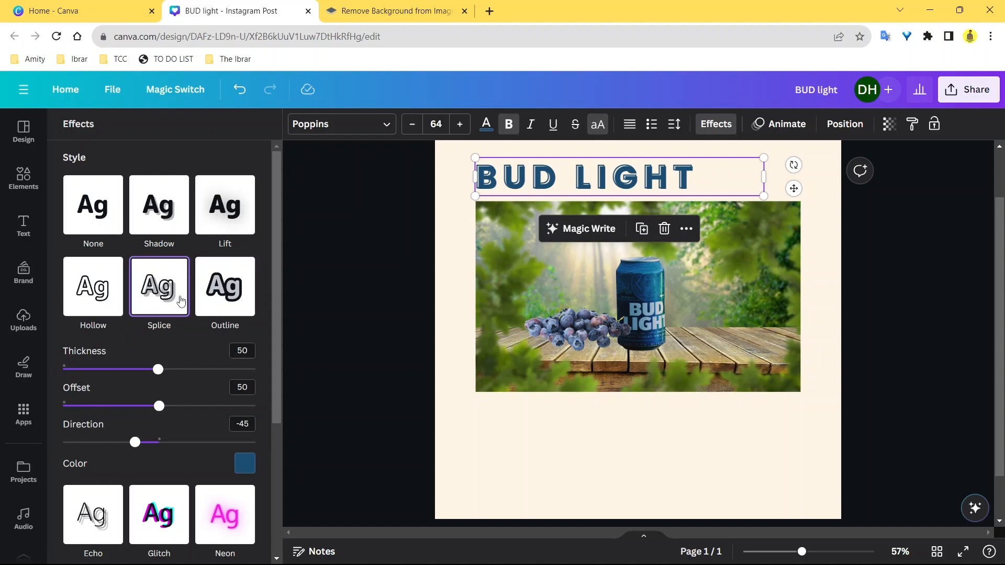
- Try the Outline effect on the heading with thickness 51, and replace it with the Echo effect
{"action": "left_click", "coordinate": [228, 287]}
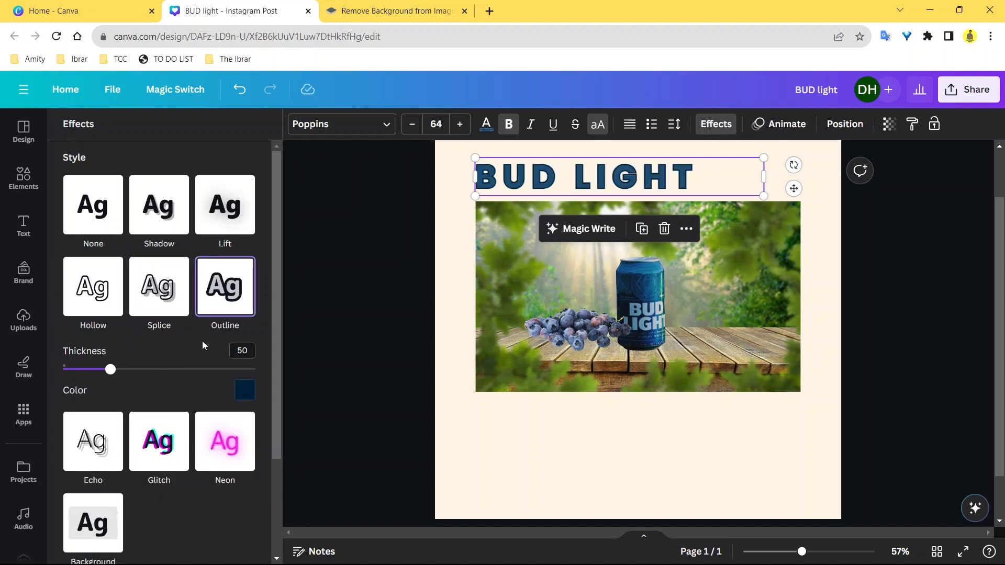
{"action": "mouse_move", "coordinate": [110, 370]}
{"action": "left_mouse_down"}
{"action": "mouse_move", "coordinate": [256, 371]}
{"action": "mouse_move", "coordinate": [111, 368]}
{"action": "left_mouse_up"}
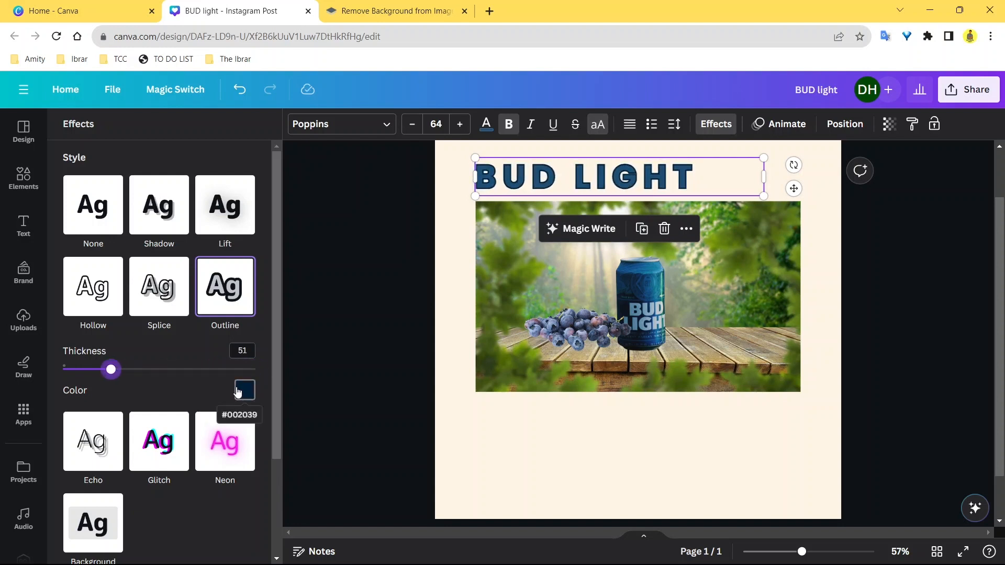
{"action": "scroll", "coordinate": [180, 274], "scroll_direction": "down", "scroll_amount": 3}
{"action": "left_click", "coordinate": [98, 327]}
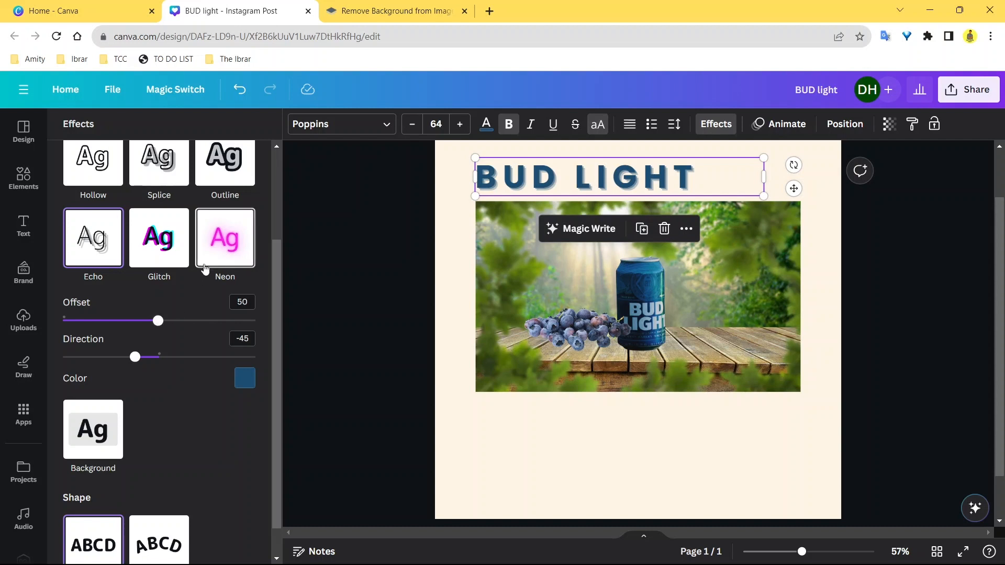
- Try the Glitch effect on the "BUD LIGHT" heading with the cyan-red color pair, and replace it with Neon at intensity 100
{"action": "left_click", "coordinate": [184, 255]}
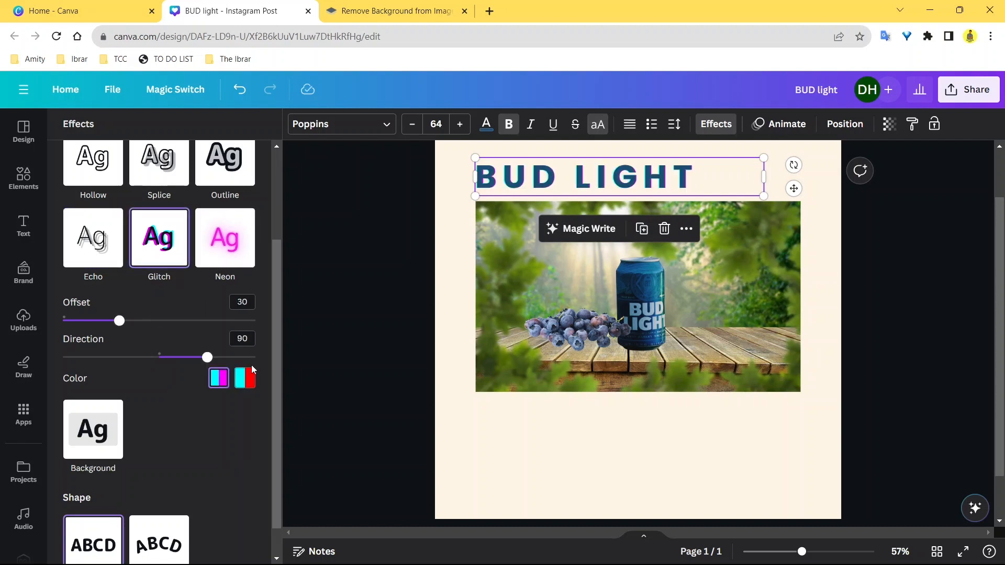
{"action": "left_click", "coordinate": [246, 379]}
{"action": "left_click", "coordinate": [224, 385]}
{"action": "left_click", "coordinate": [245, 379]}
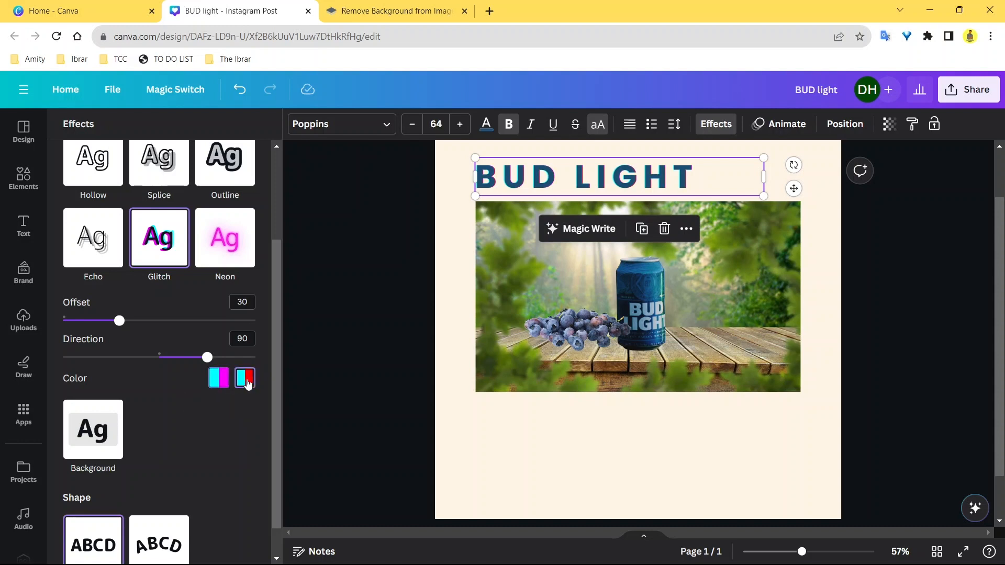
{"action": "left_click", "coordinate": [233, 251]}
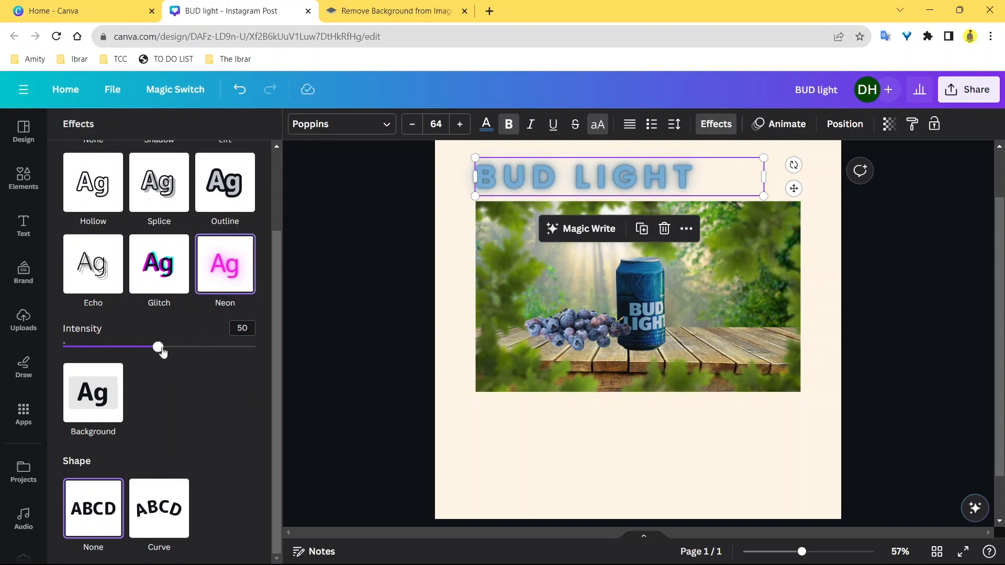
{"action": "left_click_drag", "start_coordinate": [163, 352], "coordinate": [262, 346]}
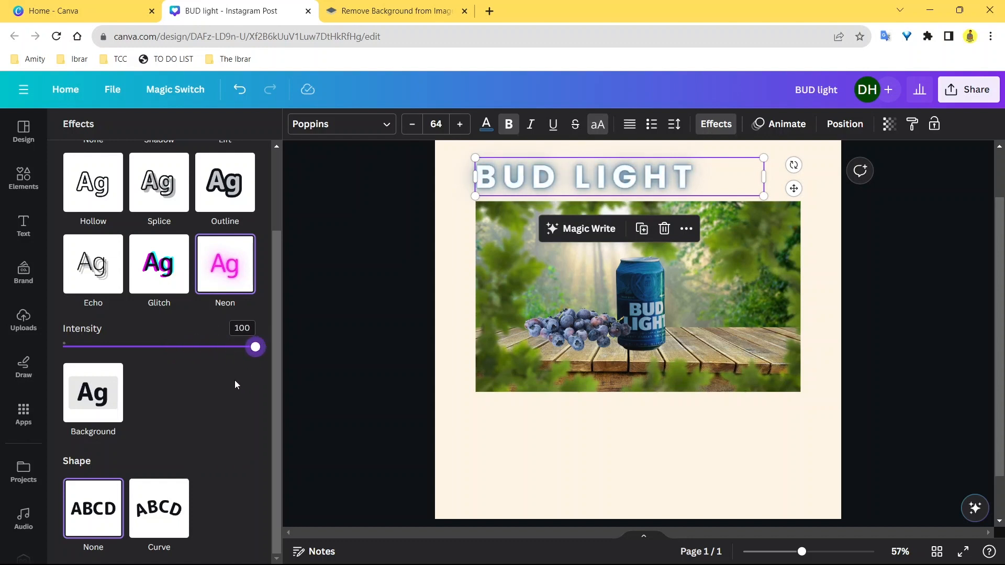
- Try the Background effect on the heading with spread 10, transparency 68 and roundness 37
{"action": "left_click", "coordinate": [107, 393]}
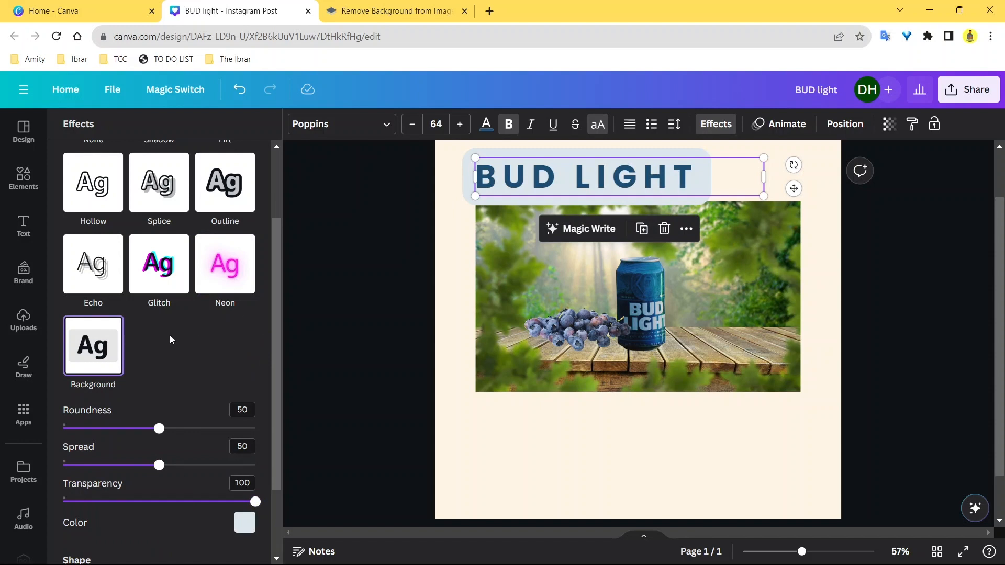
{"action": "scroll", "coordinate": [175, 337], "scroll_direction": "down", "scroll_amount": 2}
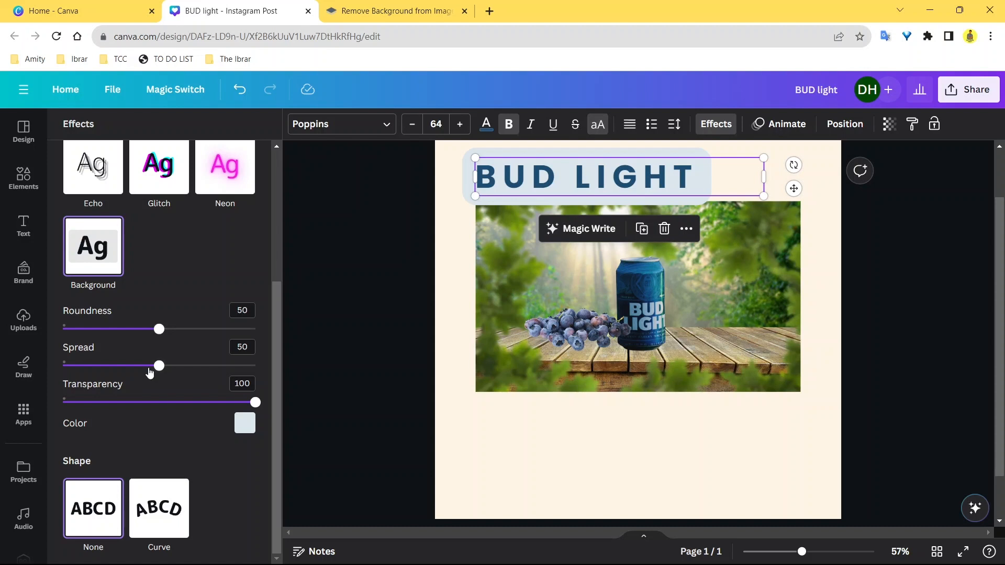
{"action": "left_click_drag", "start_coordinate": [157, 370], "coordinate": [82, 362]}
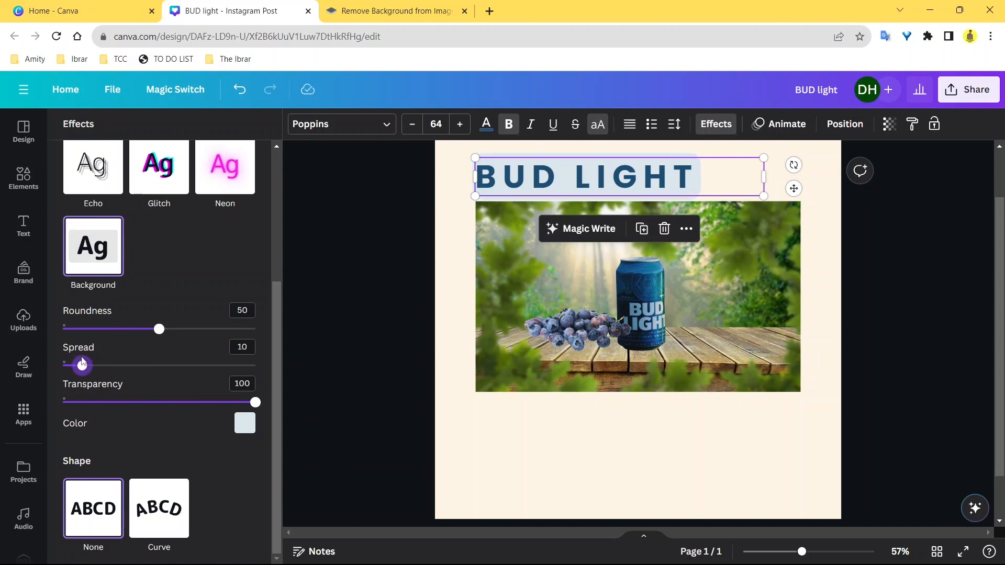
{"action": "left_click_drag", "start_coordinate": [256, 402], "coordinate": [194, 402]}
{"action": "left_click_drag", "start_coordinate": [162, 329], "coordinate": [135, 336]}
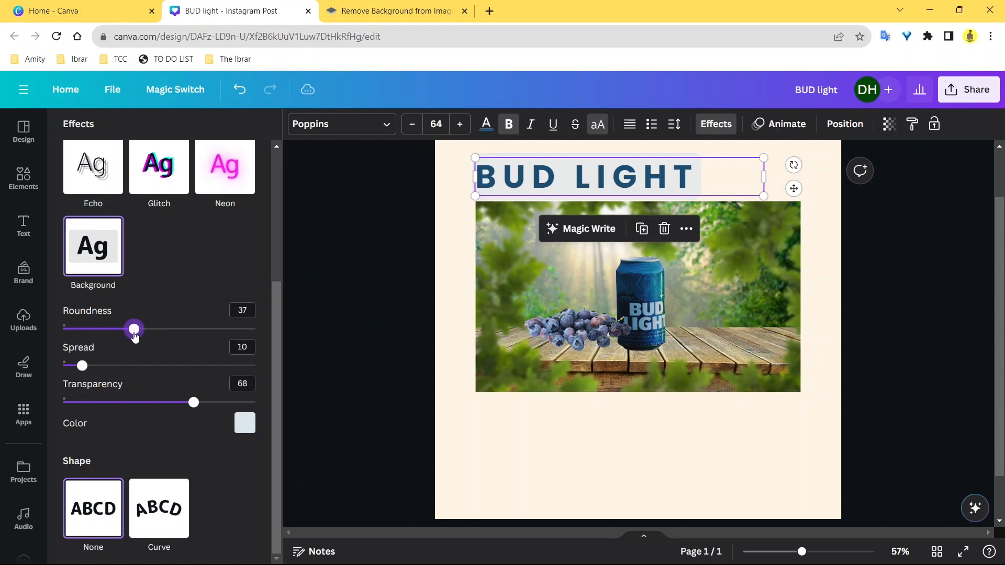
- Try black as the heading's background effect color, and replace it with white
{"action": "left_click", "coordinate": [245, 423]}
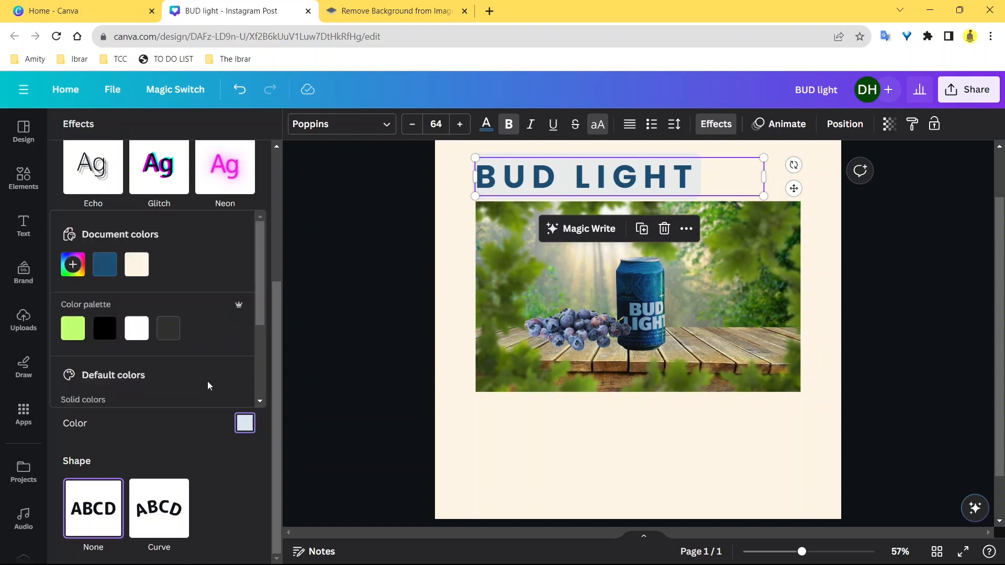
{"action": "left_click", "coordinate": [108, 329]}
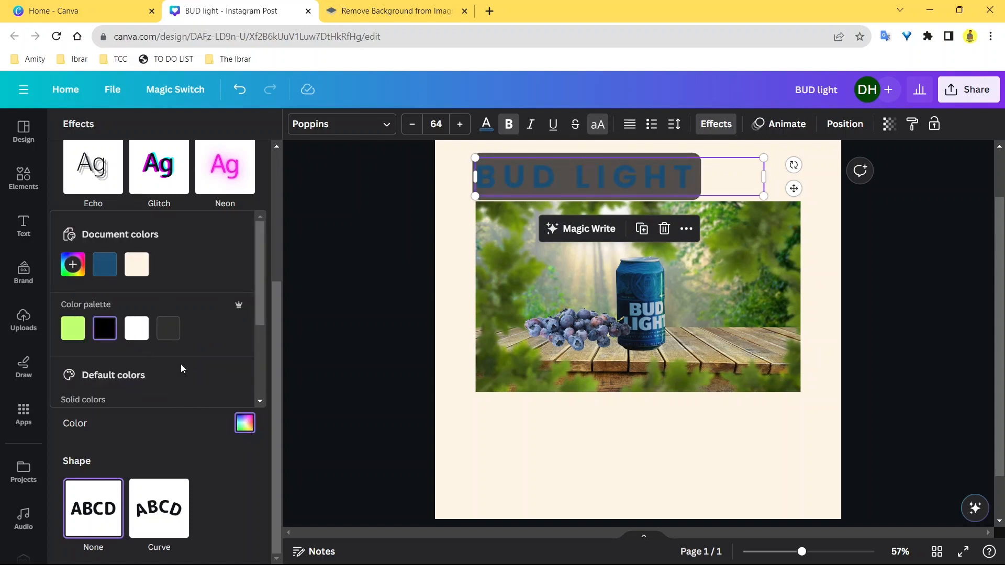
{"action": "left_click", "coordinate": [136, 329]}
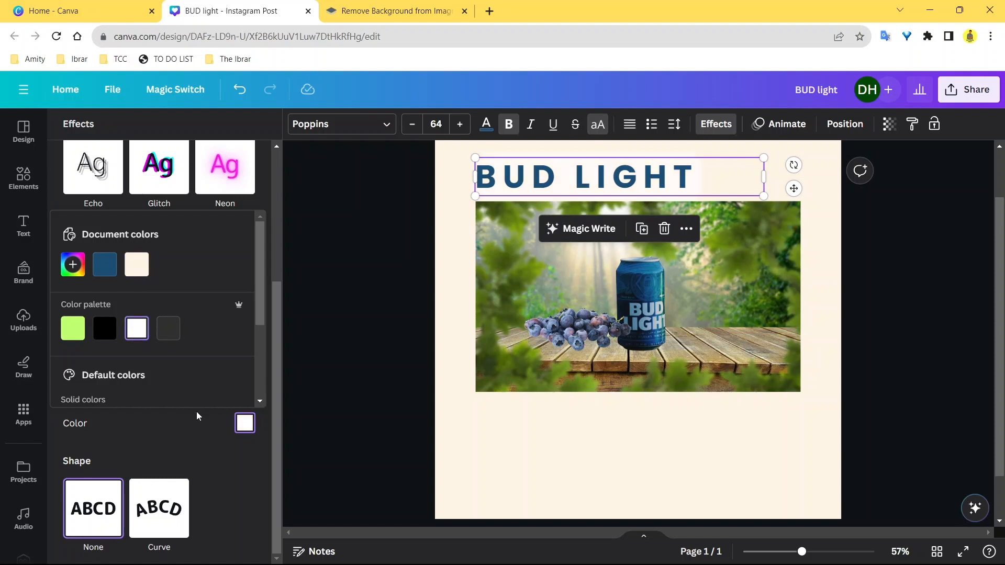
{"action": "left_click", "coordinate": [181, 429]}
- Apply the Splice effect to the heading with thickness 32, offset 44 and direction -34
{"action": "scroll", "coordinate": [157, 288], "scroll_direction": "up", "scroll_amount": 4}
{"action": "left_click", "coordinate": [178, 299]}
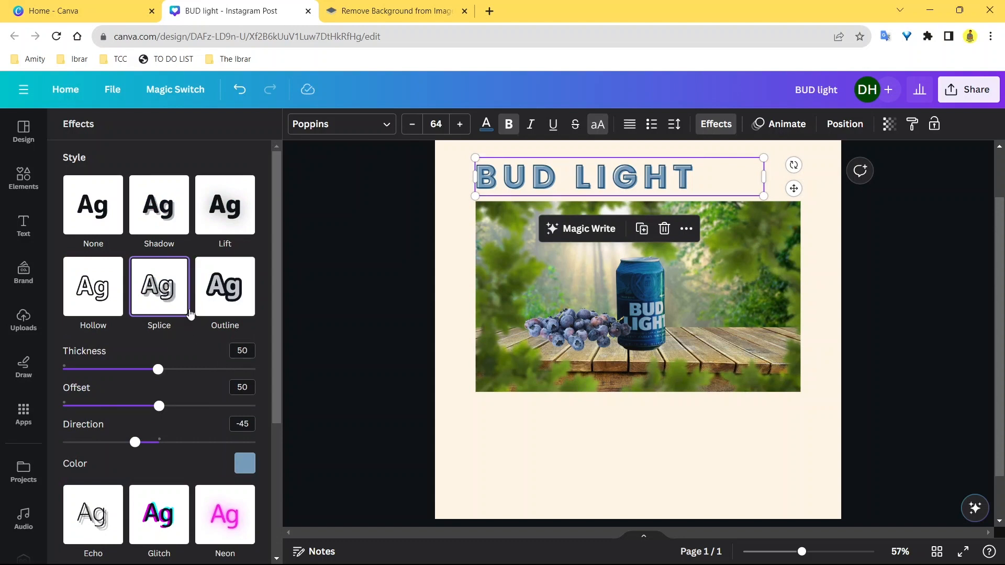
{"action": "left_click_drag", "start_coordinate": [158, 369], "coordinate": [123, 370]}
{"action": "left_click_drag", "start_coordinate": [135, 442], "coordinate": [141, 442]}
{"action": "left_click_drag", "start_coordinate": [159, 406], "coordinate": [148, 406]}
- Give the heading the Curve shape with a curve of 10, and center it above the forest image
{"action": "scroll", "coordinate": [285, 258], "scroll_direction": "down", "scroll_amount": 1}
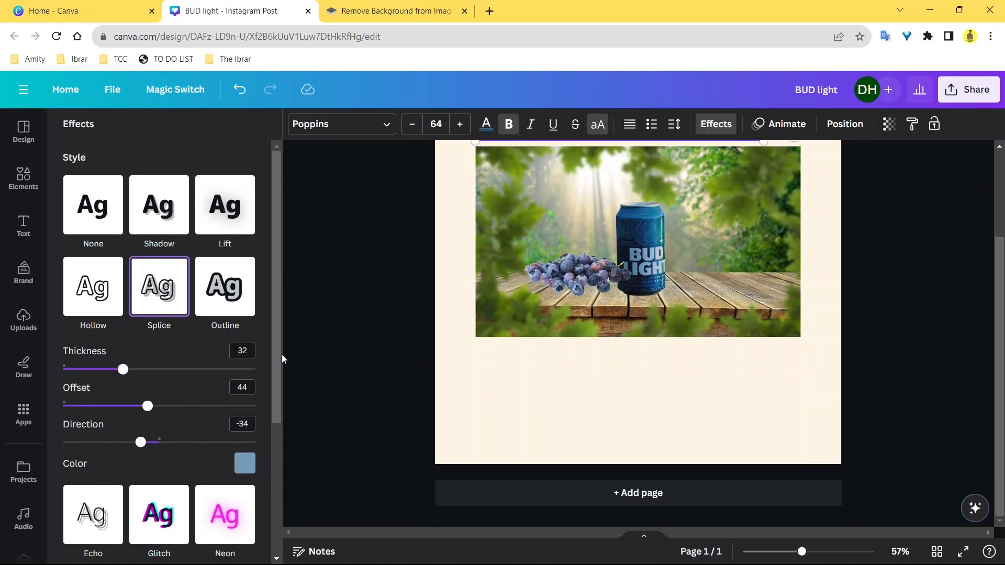
{"action": "left_click_drag", "start_coordinate": [277, 368], "coordinate": [266, 474]}
{"action": "scroll", "coordinate": [266, 476], "scroll_direction": "down", "scroll_amount": 1}
{"action": "scroll", "coordinate": [378, 371], "scroll_direction": "up", "scroll_amount": 2}
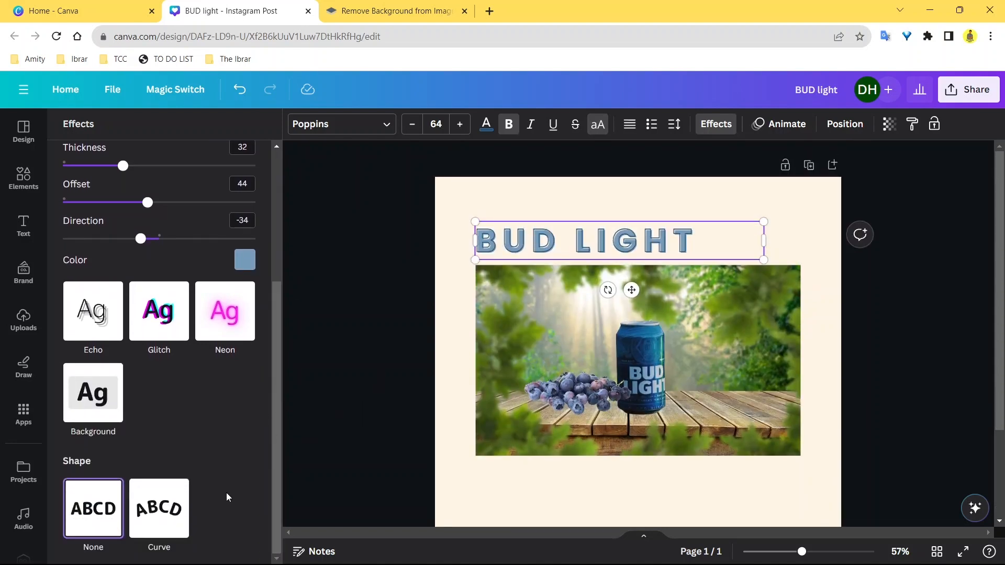
{"action": "left_click", "coordinate": [140, 514]}
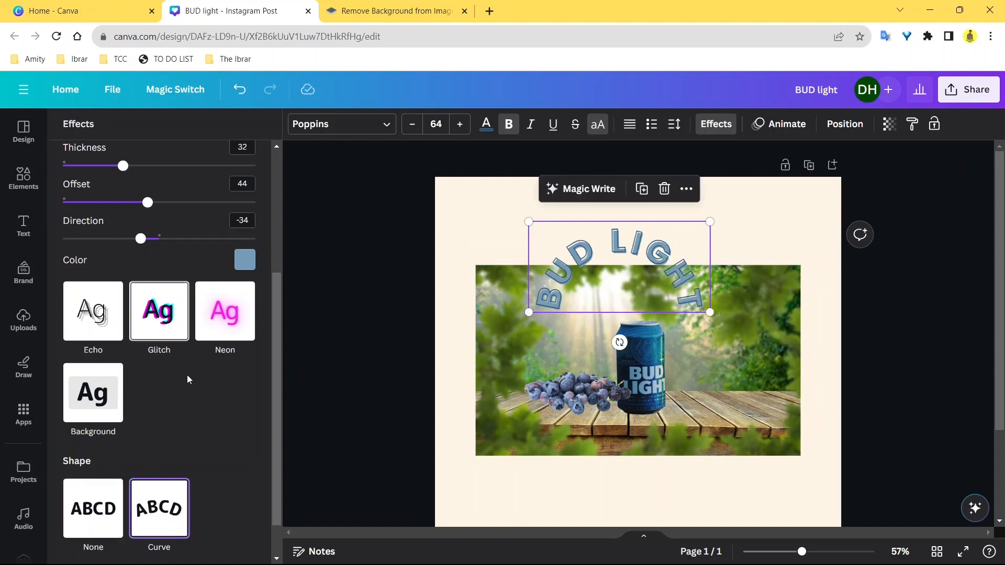
{"action": "scroll", "coordinate": [182, 365], "scroll_direction": "down", "scroll_amount": 1}
{"action": "left_click_drag", "start_coordinate": [234, 547], "coordinate": [168, 529]}
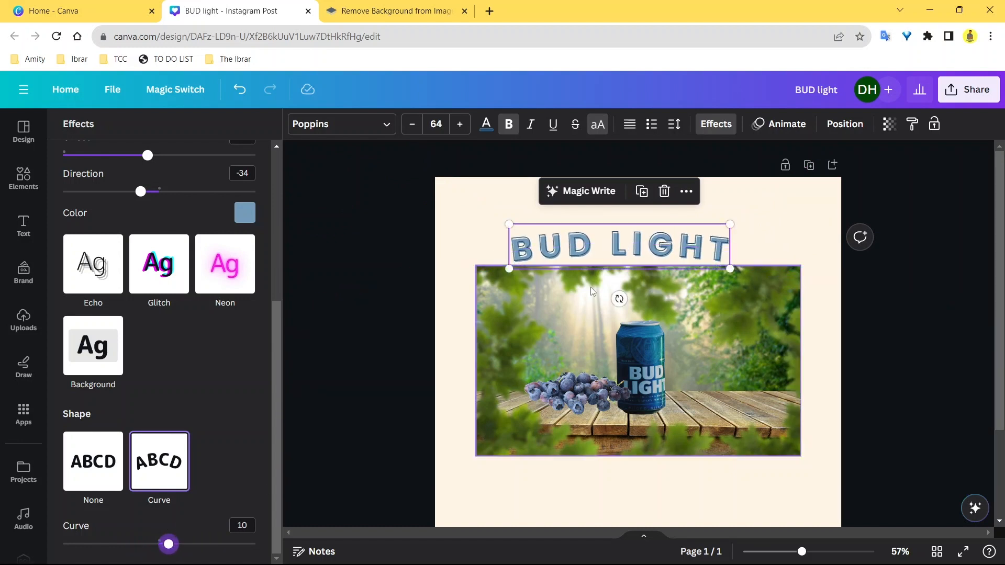
{"action": "left_click_drag", "start_coordinate": [623, 256], "coordinate": [643, 244]}
{"action": "left_click", "coordinate": [800, 197]}
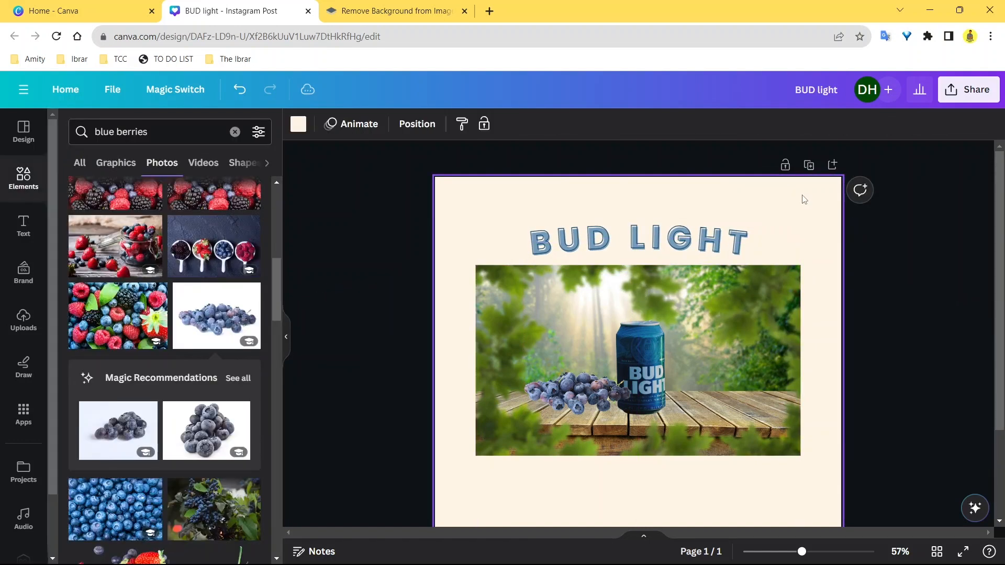
- Try aligning the heading to the middle of the page, and undo the alignment
{"action": "scroll", "coordinate": [805, 244], "scroll_direction": "down", "scroll_amount": 1}
{"action": "scroll", "coordinate": [782, 288], "scroll_direction": "up", "scroll_amount": 1}
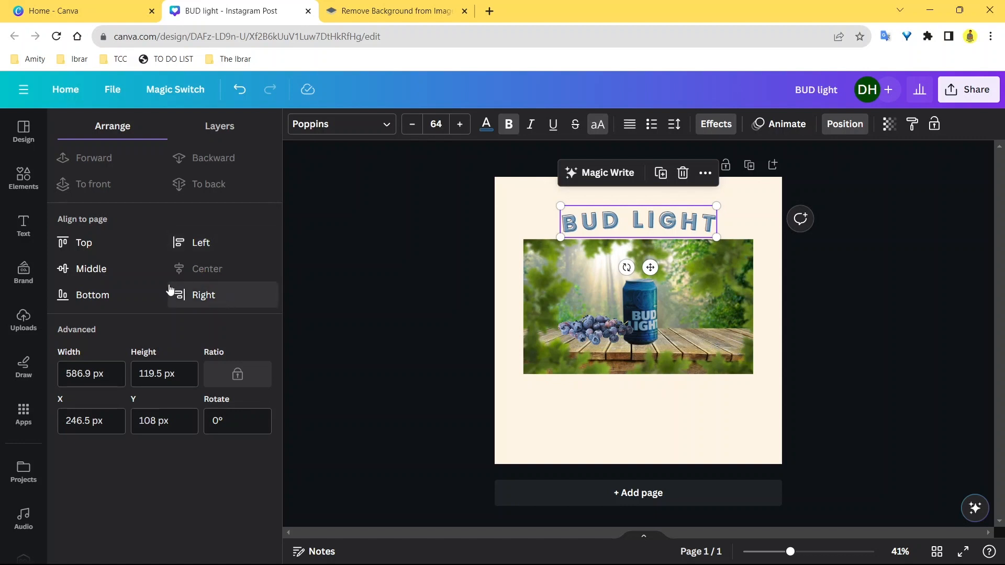
{"action": "left_click", "coordinate": [103, 272]}
{"action": "key", "text": "ctrl+z"}
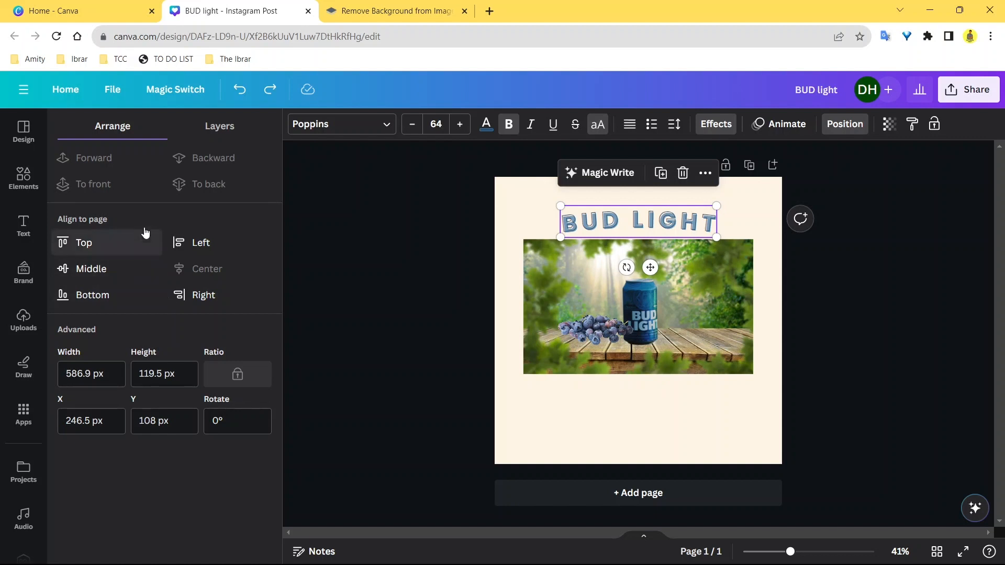
- Reorder the layers so that the blueberries sit directly beneath the Bud Light can
{"action": "left_click", "coordinate": [224, 132]}
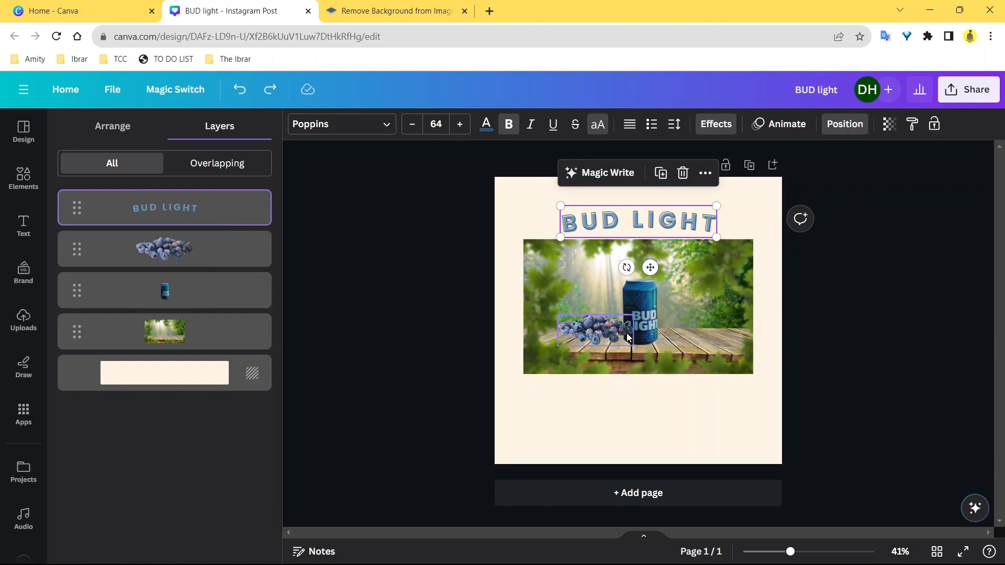
{"action": "scroll", "coordinate": [636, 340], "scroll_direction": "up", "scroll_amount": 5}
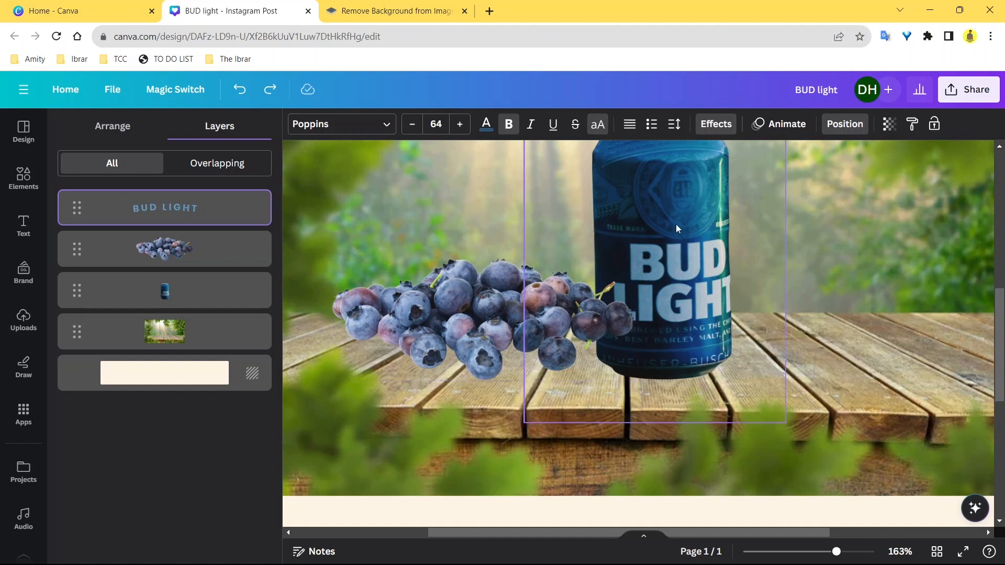
{"action": "left_click", "coordinate": [197, 255]}
{"action": "left_click", "coordinate": [193, 289]}
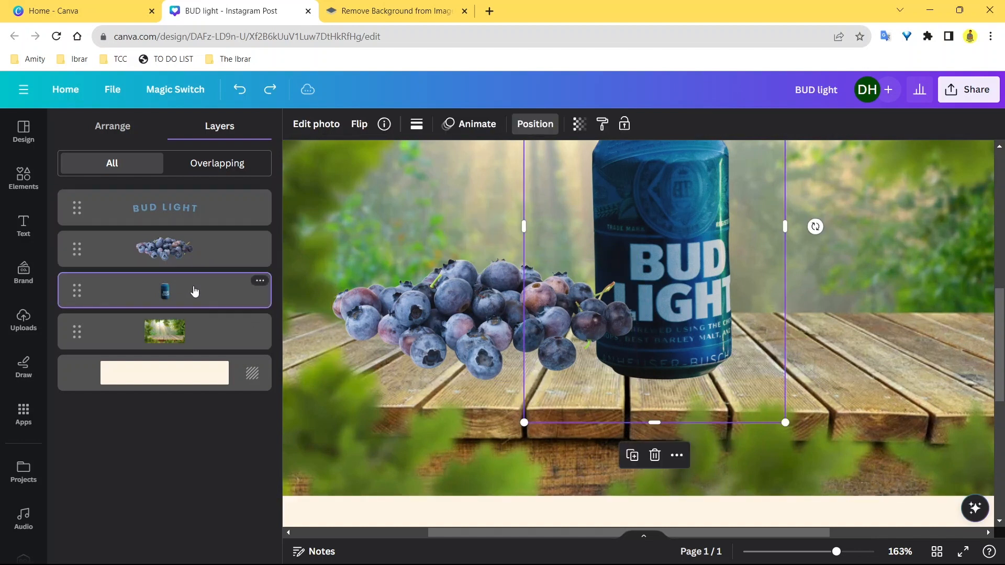
{"action": "left_click_drag", "start_coordinate": [191, 260], "coordinate": [187, 323]}
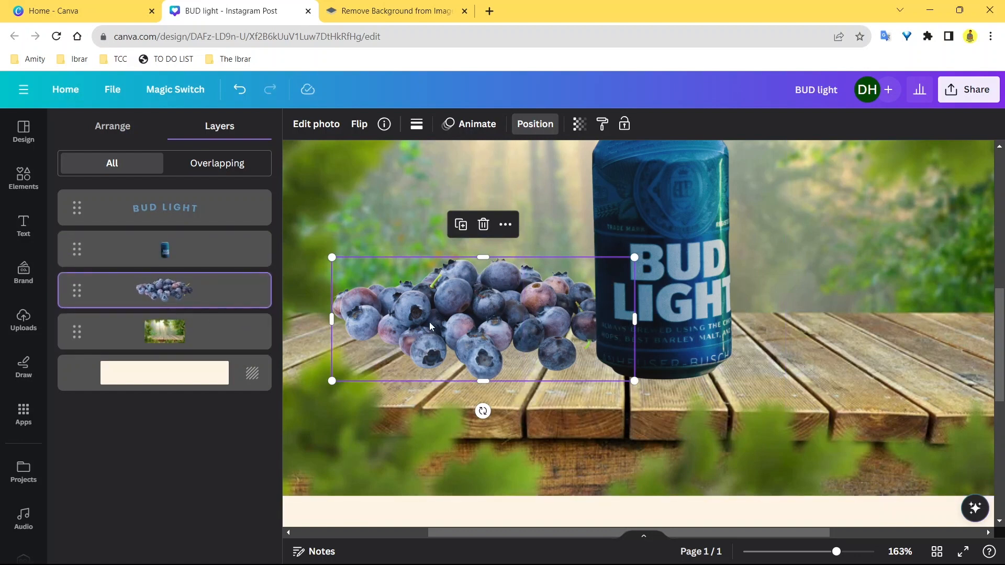
{"action": "scroll", "coordinate": [667, 258], "scroll_direction": "down", "scroll_amount": 5}
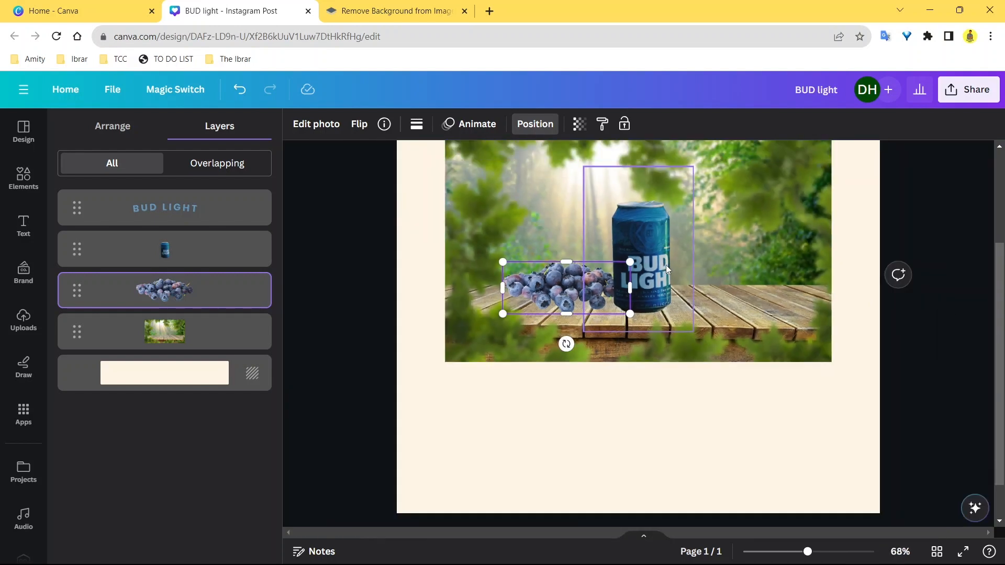
{"action": "scroll", "coordinate": [666, 265], "scroll_direction": "up", "scroll_amount": 3}
{"action": "scroll", "coordinate": [623, 286], "scroll_direction": "down", "scroll_amount": 4}
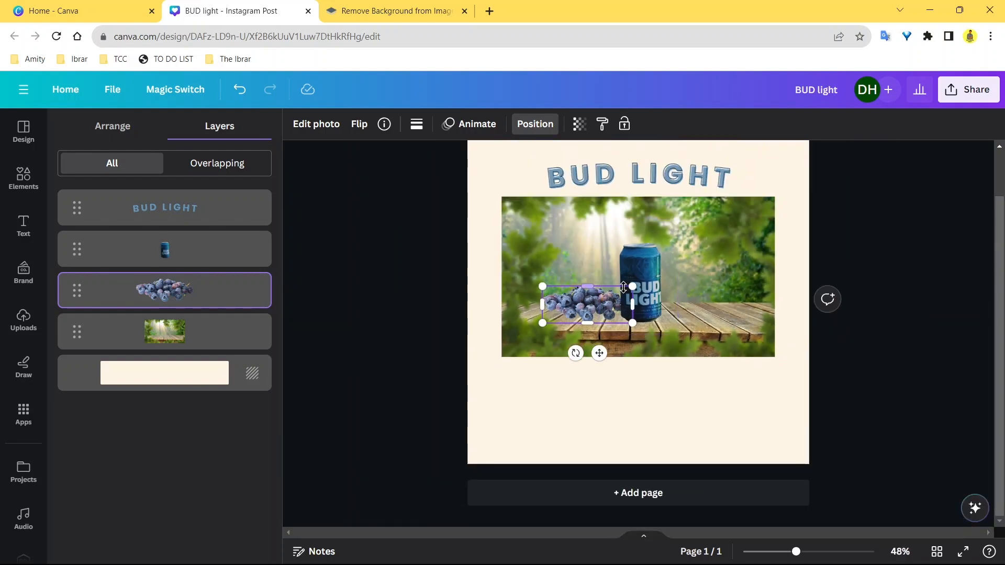
{"action": "scroll", "coordinate": [623, 287], "scroll_direction": "up", "scroll_amount": 3}
{"action": "scroll", "coordinate": [623, 287], "scroll_direction": "up", "scroll_amount": 3}
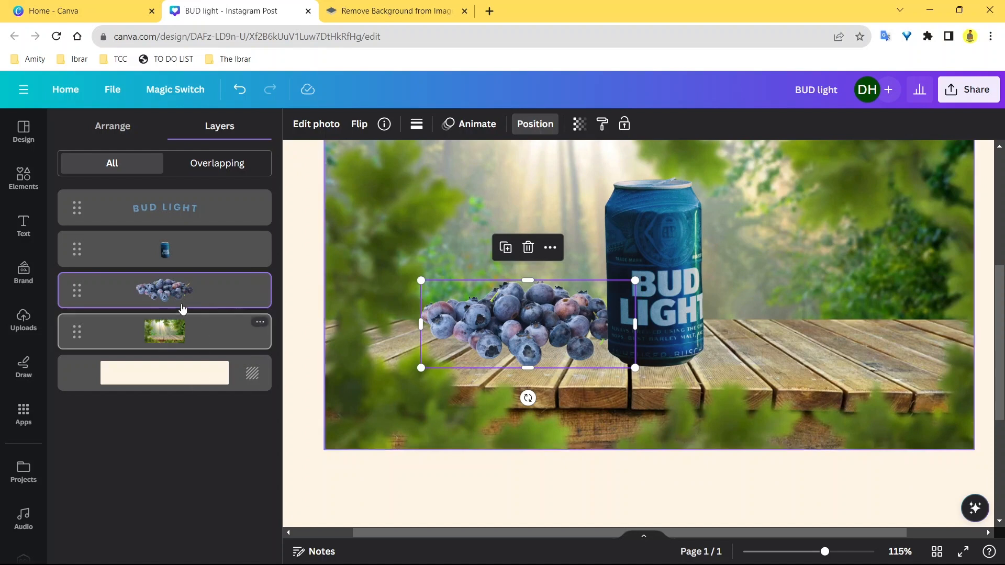
- Add the heading to the blueberries selection in the layer list, and clear the selection
{"action": "left_click", "coordinate": [139, 210], "text": "shift"}
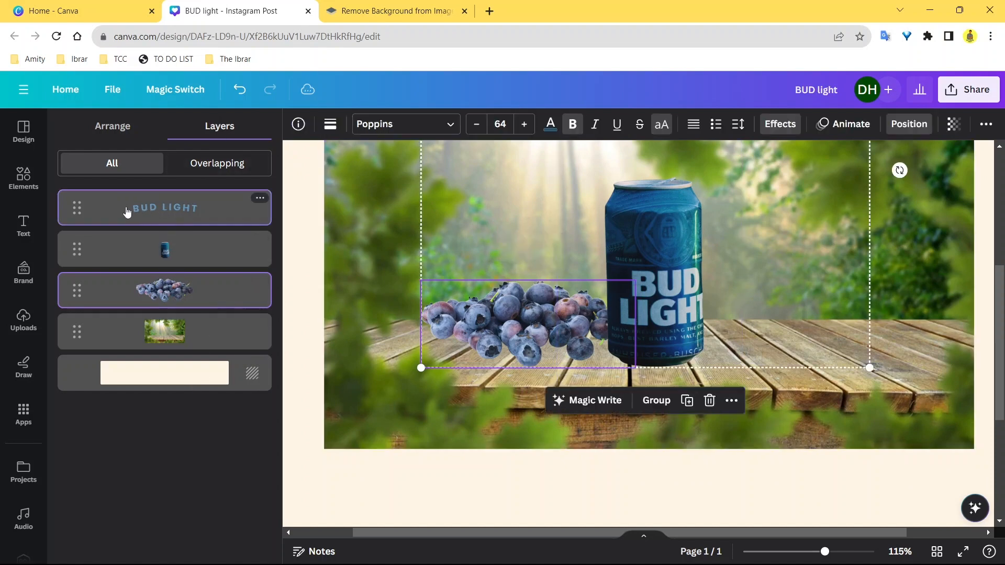
{"action": "scroll", "coordinate": [526, 256], "scroll_direction": "down", "scroll_amount": 5}
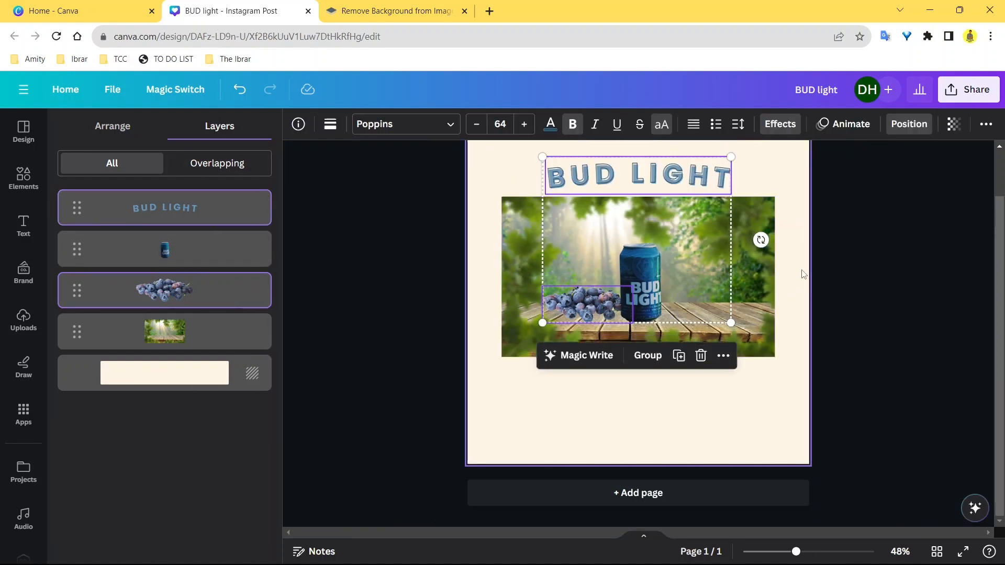
{"action": "left_click", "coordinate": [805, 271]}
{"action": "scroll", "coordinate": [752, 338], "scroll_direction": "up", "scroll_amount": 1}
{"action": "scroll", "coordinate": [751, 338], "scroll_direction": "down", "scroll_amount": 2}
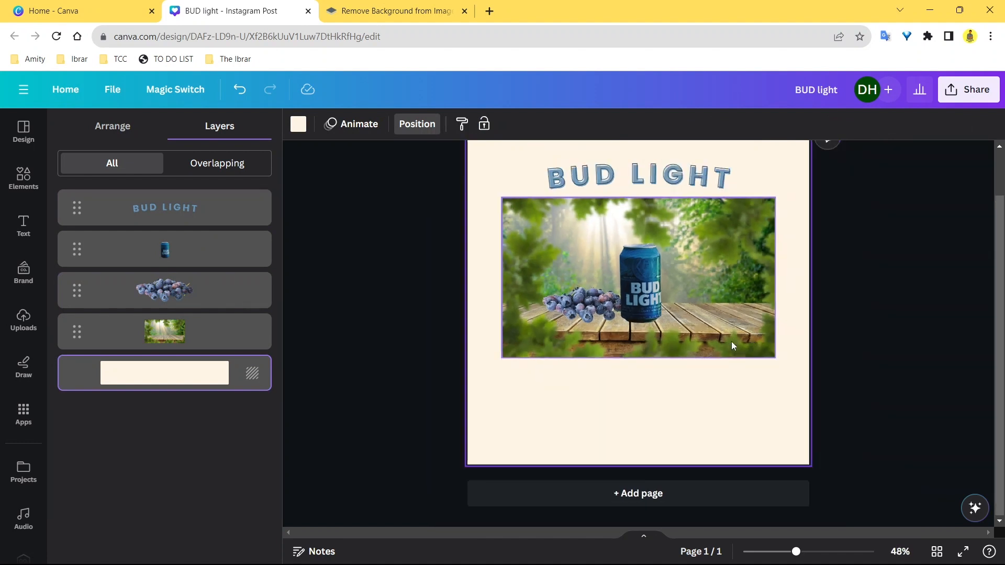
{"action": "scroll", "coordinate": [817, 303], "scroll_direction": "up", "scroll_amount": 2}
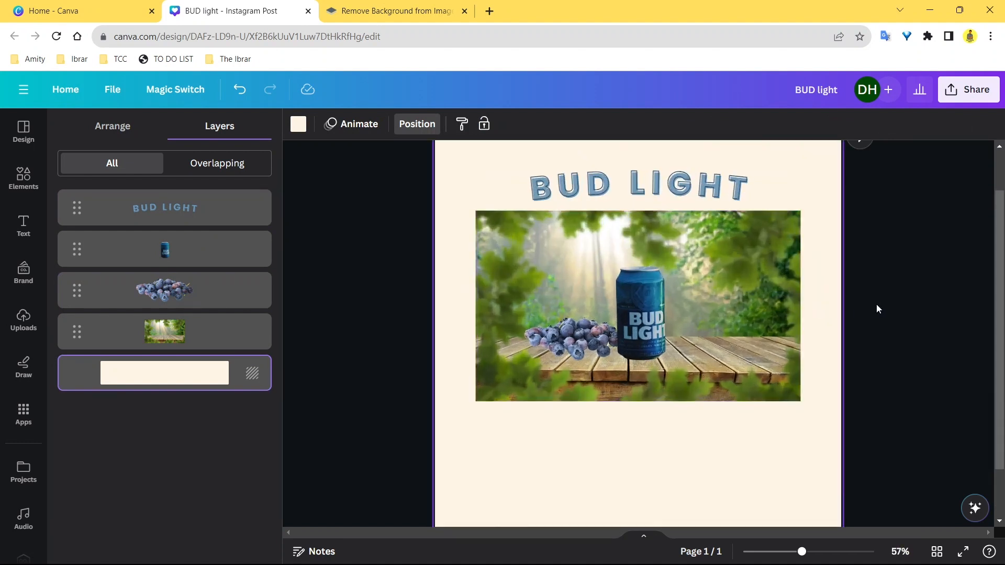
{"action": "left_click", "coordinate": [767, 234]}
{"action": "left_click", "coordinate": [819, 247]}
{"action": "left_click", "coordinate": [794, 248]}
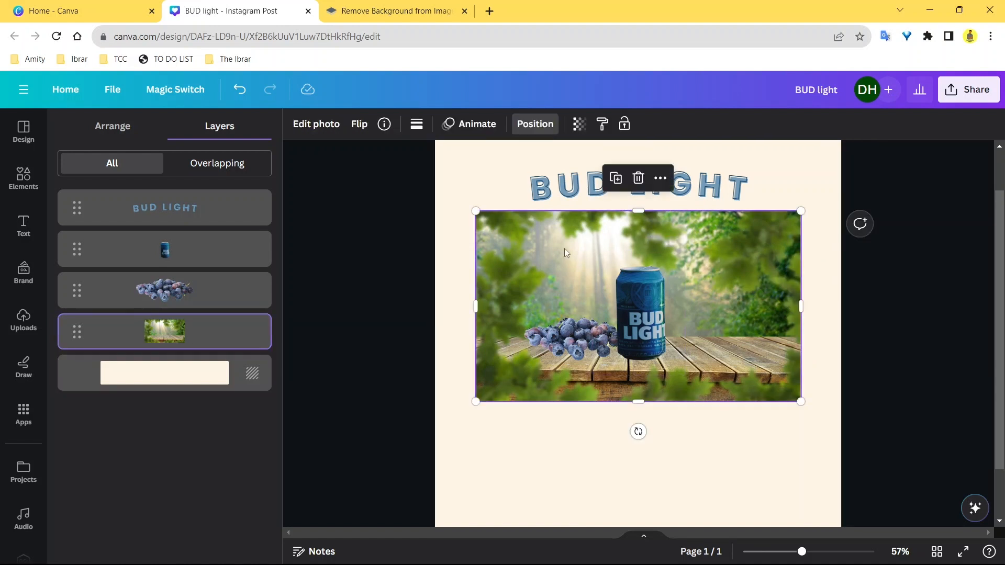
{"action": "left_click", "coordinate": [547, 196]}
{"action": "left_click", "coordinate": [535, 250]}
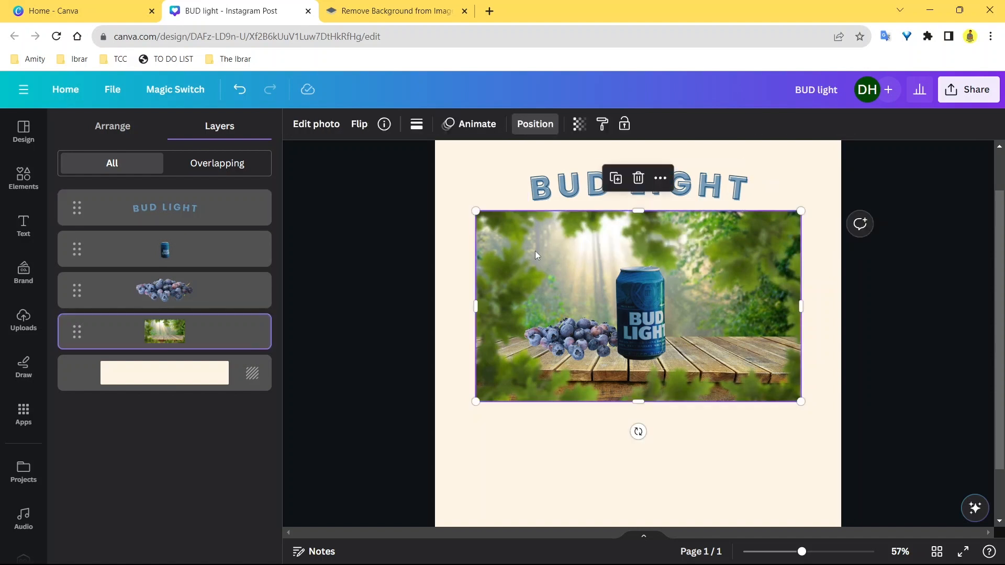
{"action": "left_click", "coordinate": [497, 194]}
{"action": "left_click", "coordinate": [561, 257]}
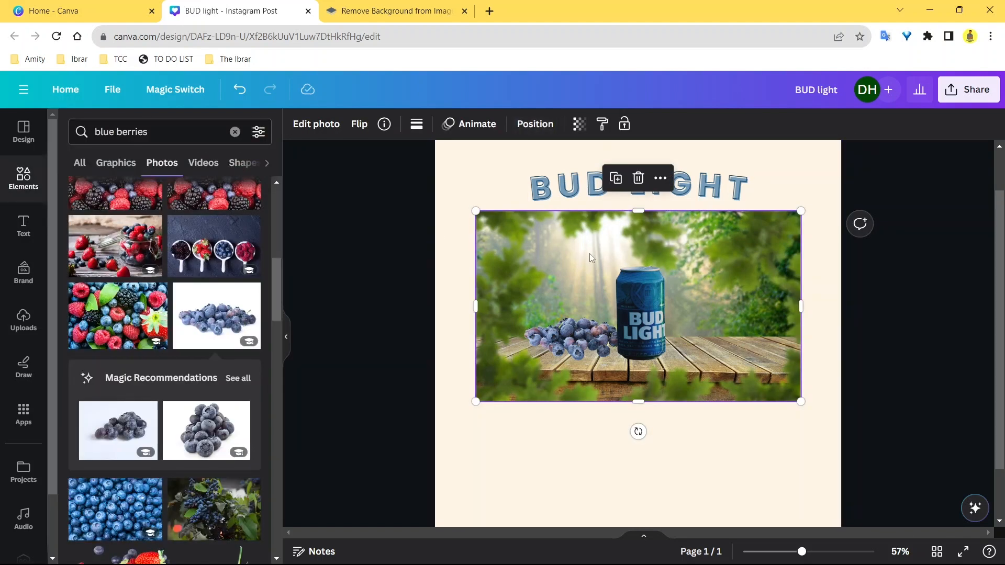
{"action": "left_click", "coordinate": [442, 183]}
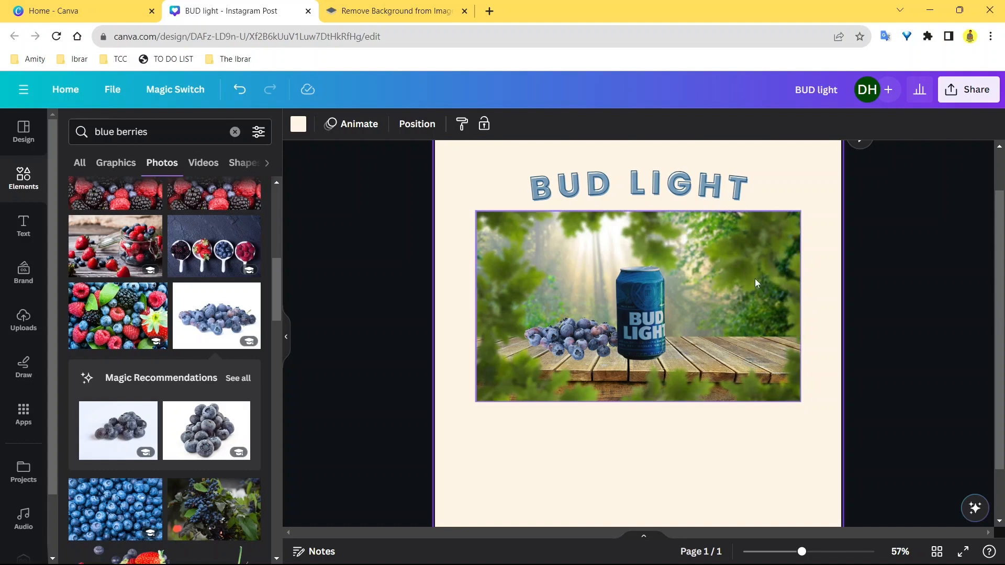
{"action": "scroll", "coordinate": [755, 278], "scroll_direction": "down", "scroll_amount": 2}
{"action": "scroll", "coordinate": [755, 278], "scroll_direction": "down", "scroll_amount": 2, "text": "ctrl"}
{"action": "scroll", "coordinate": [751, 275], "scroll_direction": "down", "scroll_amount": 2, "text": "ctrl"}
{"action": "scroll", "coordinate": [749, 274], "scroll_direction": "up", "scroll_amount": 2, "text": "ctrl"}
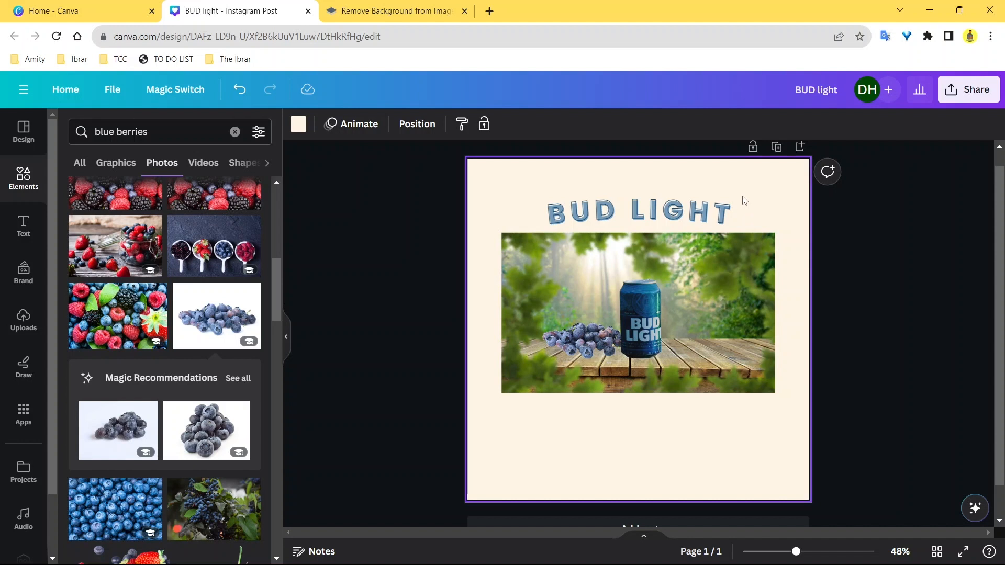
- Add a text box to the page and replace its placeholder with the copied Lorem ipsum paragraph
{"action": "key", "text": "t"}
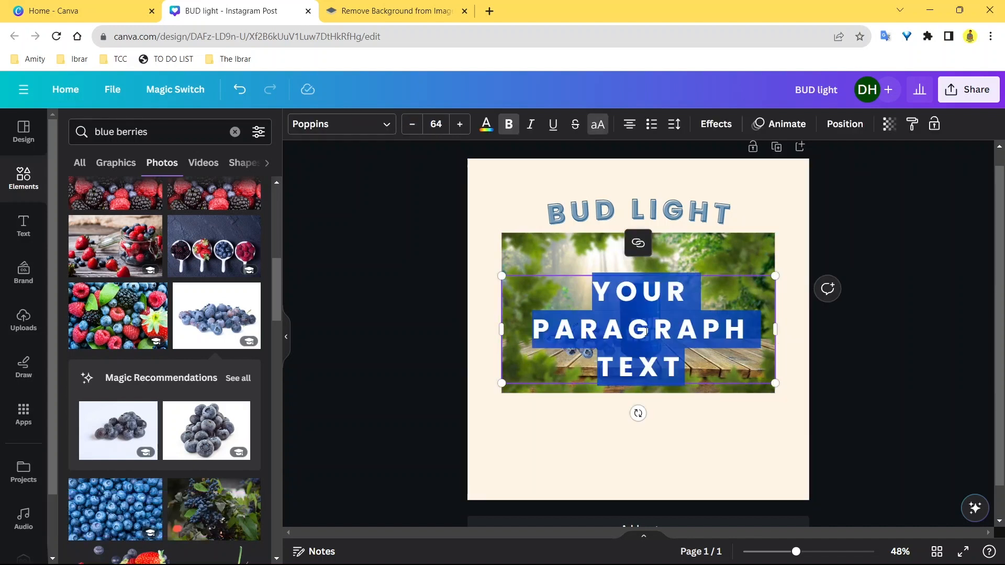
{"action": "key", "text": "ctrl+v"}
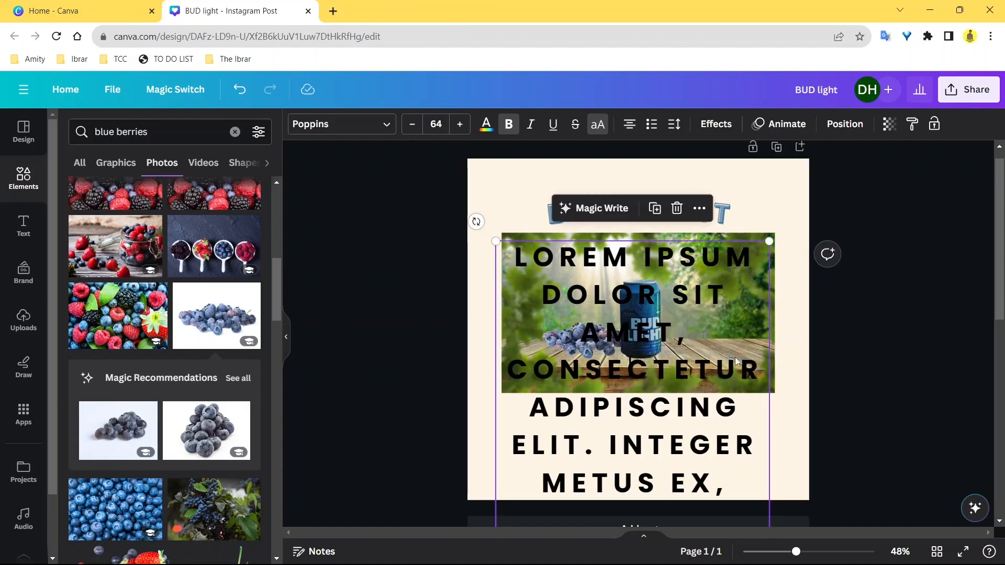
{"action": "mouse_move", "coordinate": [695, 401]}
{"action": "left_mouse_down"}
{"action": "mouse_move", "coordinate": [695, 373]}
{"action": "mouse_move", "coordinate": [700, 391]}
{"action": "left_mouse_up"}
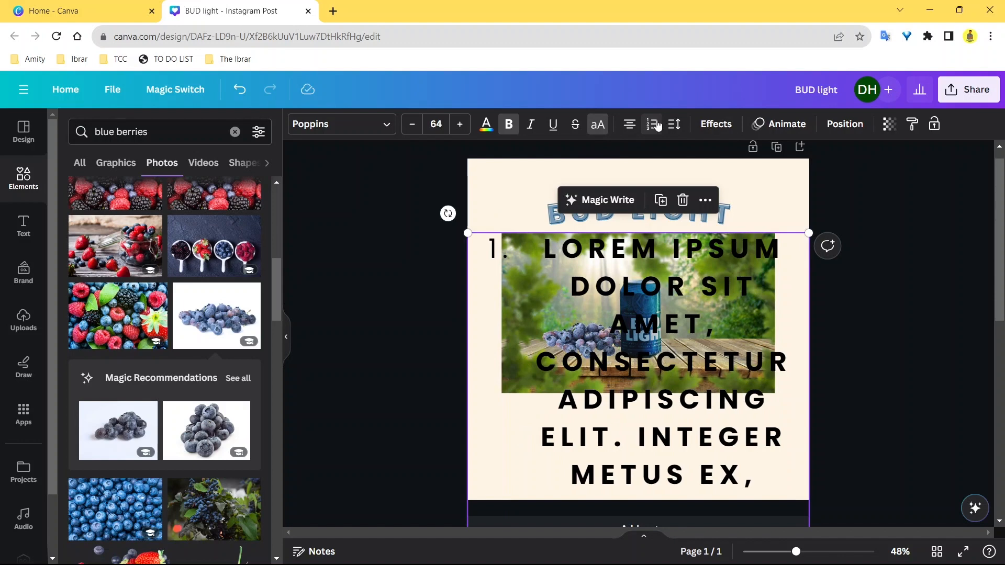
- Set the Lorem ipsum paragraph's letter spacing to 0, and turn off its bold and uppercase formatting
{"action": "left_click", "coordinate": [674, 124]}
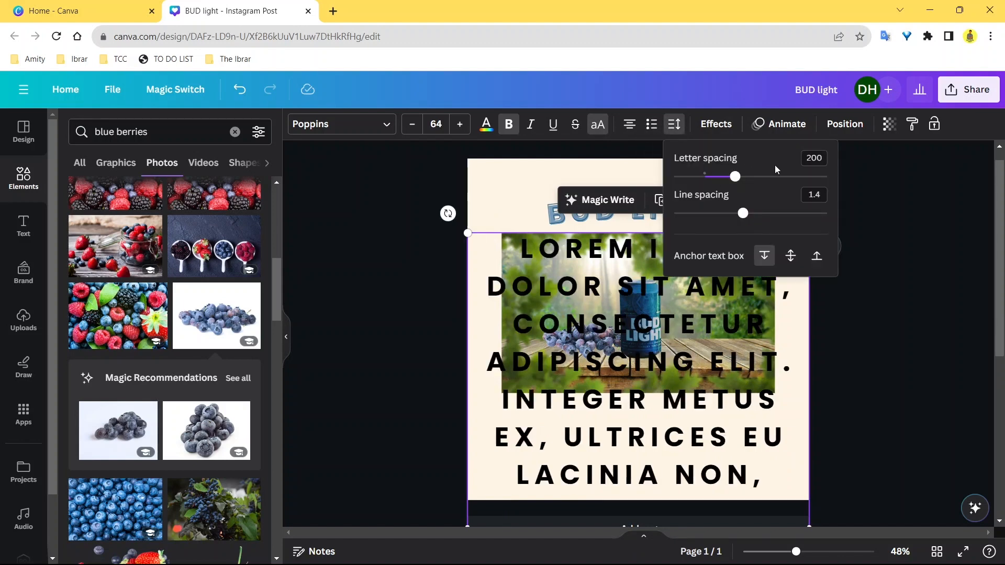
{"action": "left_click_drag", "start_coordinate": [735, 177], "coordinate": [704, 176]}
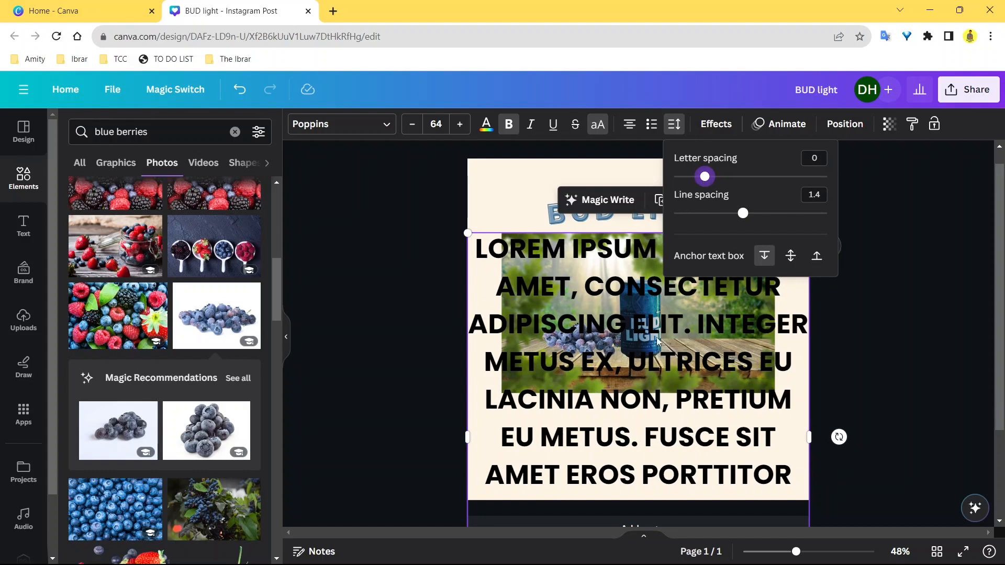
{"action": "left_click", "coordinate": [508, 126]}
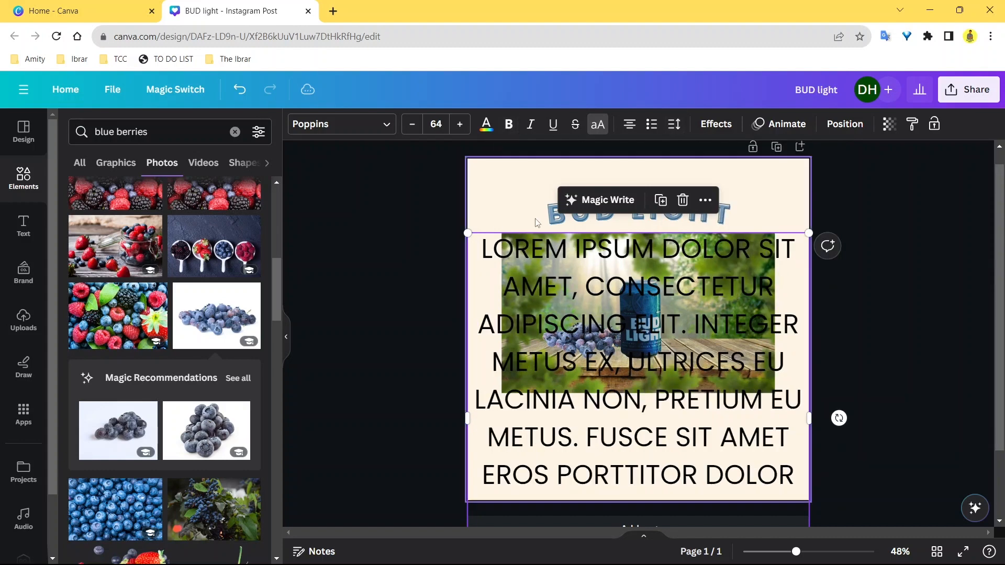
{"action": "left_click", "coordinate": [598, 126]}
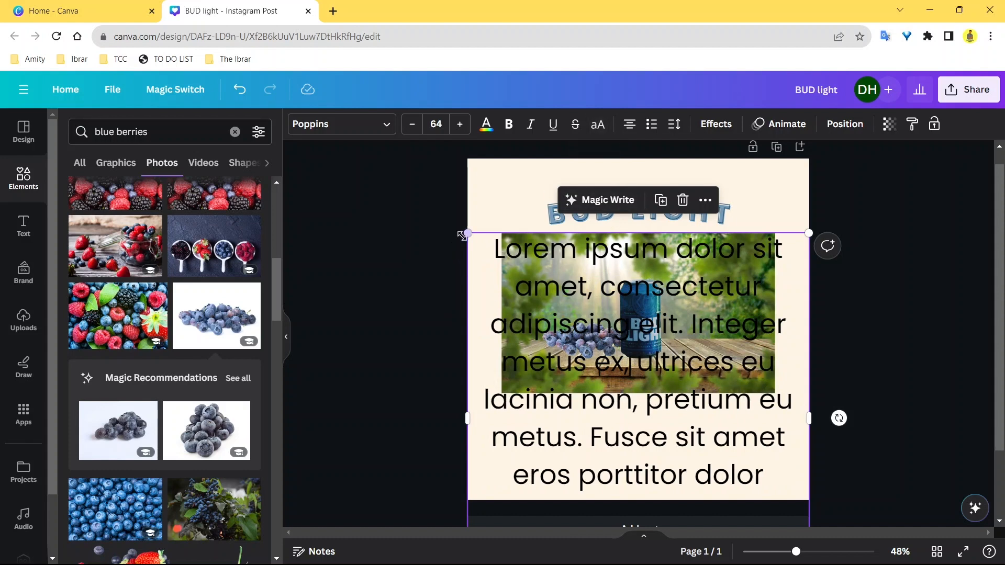
- Scale the paragraph down to font size 15.3 and fit it beneath the forest image, matching the image's width
{"action": "left_click_drag", "start_coordinate": [467, 234], "coordinate": [645, 426]}
{"action": "left_click_drag", "start_coordinate": [743, 463], "coordinate": [599, 437]}
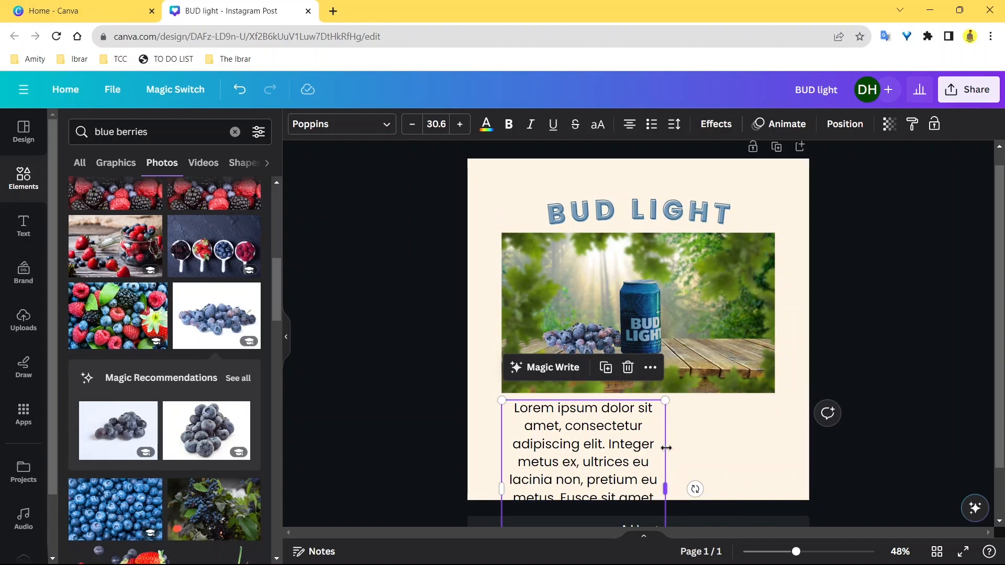
{"action": "left_click_drag", "start_coordinate": [673, 484], "coordinate": [783, 454]}
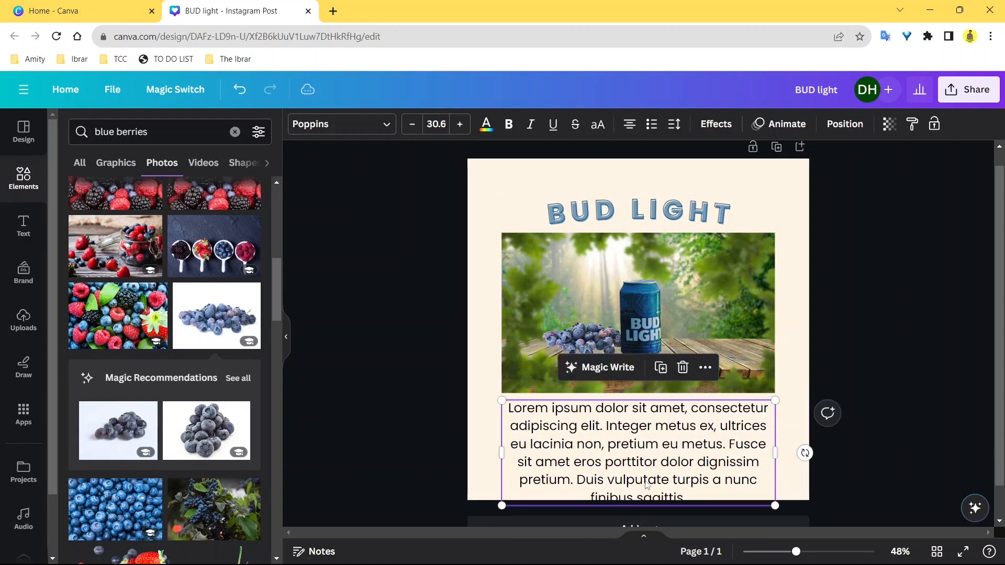
{"action": "left_click_drag", "start_coordinate": [775, 504], "coordinate": [778, 429]}
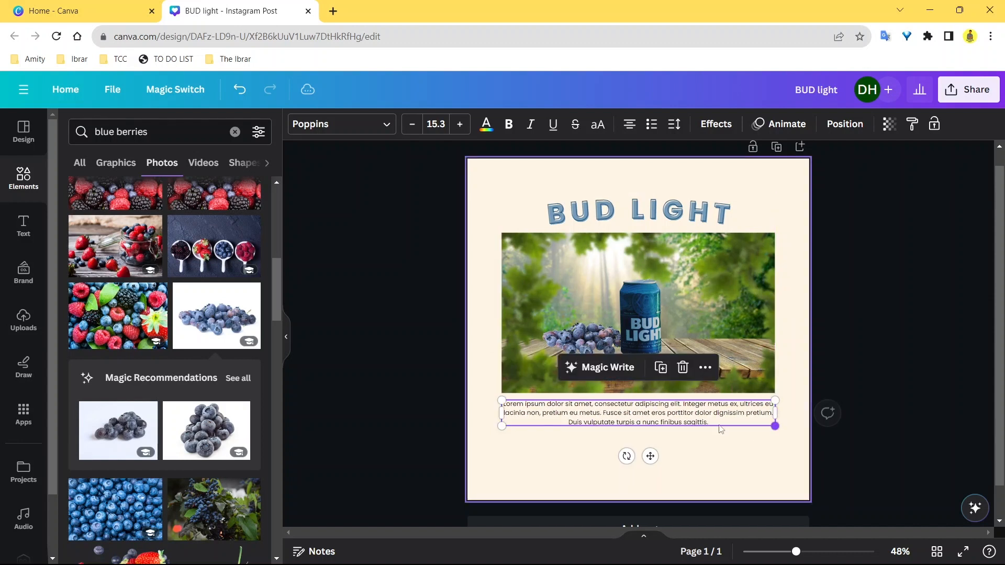
- Set the Lorem ipsum paragraph's text alignment to justified, and clear the selection
{"action": "left_click", "coordinate": [629, 126]}
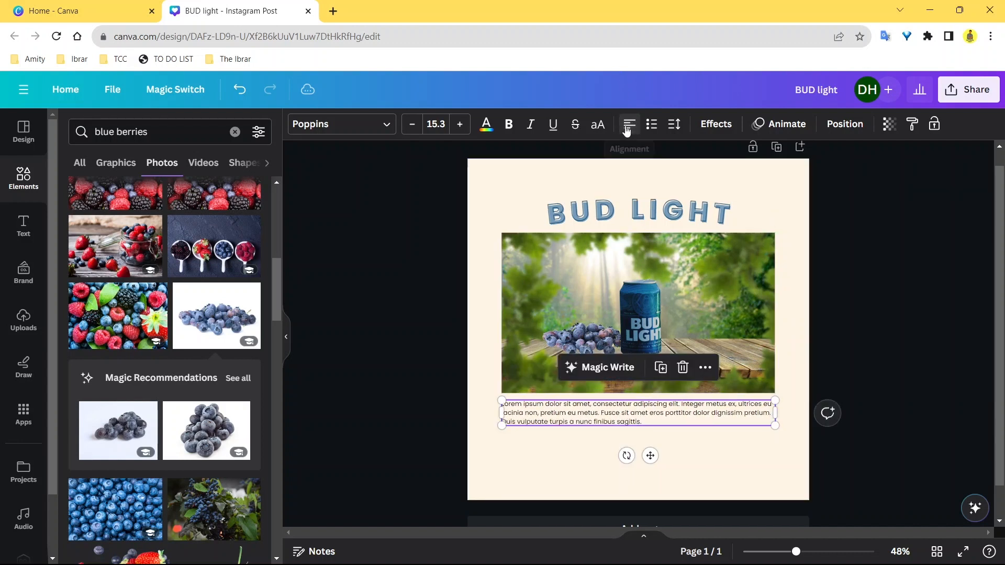
{"action": "left_click", "coordinate": [687, 439]}
{"action": "left_click", "coordinate": [680, 413]}
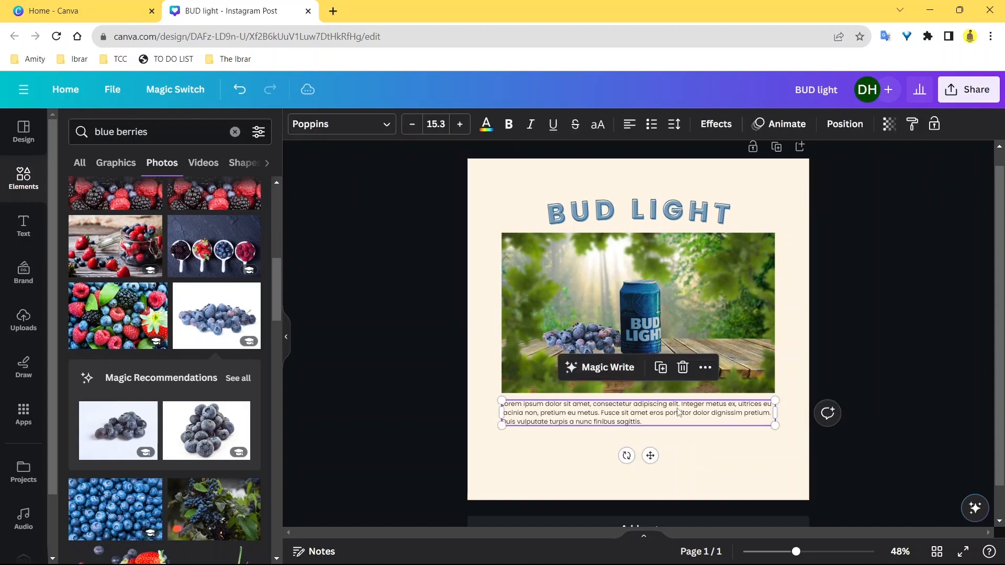
{"action": "left_click", "coordinate": [628, 125]}
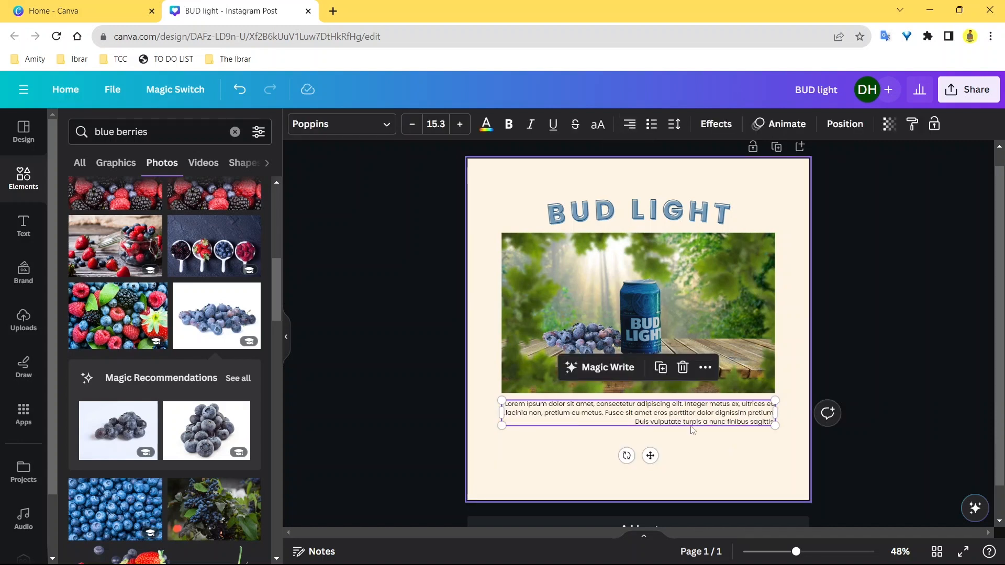
{"action": "left_click", "coordinate": [629, 125]}
{"action": "left_click", "coordinate": [708, 476]}
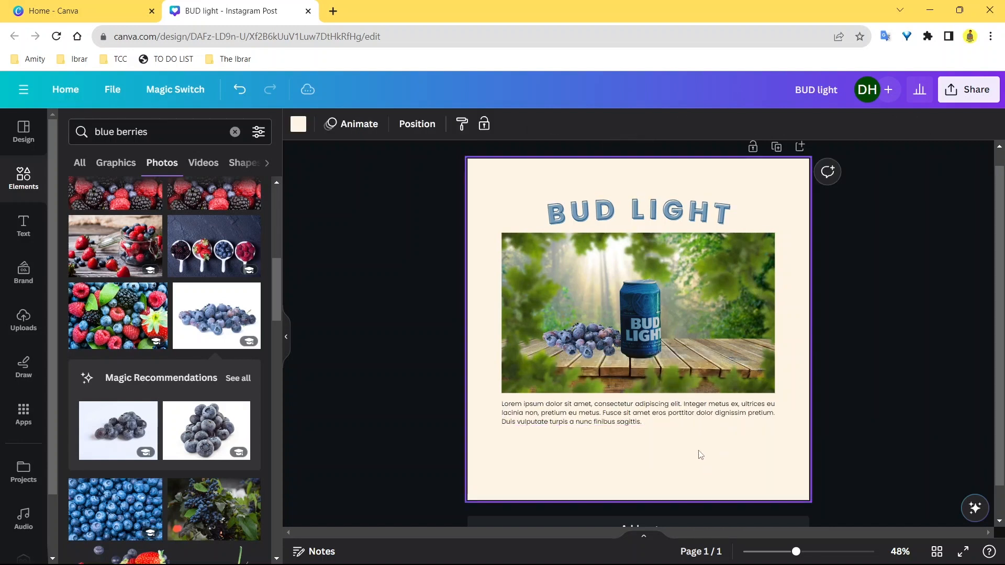
- Move the justified paragraph slightly lower to widen the gap under the forest image, and deselect it
{"action": "left_click_drag", "start_coordinate": [690, 420], "coordinate": [688, 423]}
{"action": "left_click", "coordinate": [697, 451]}
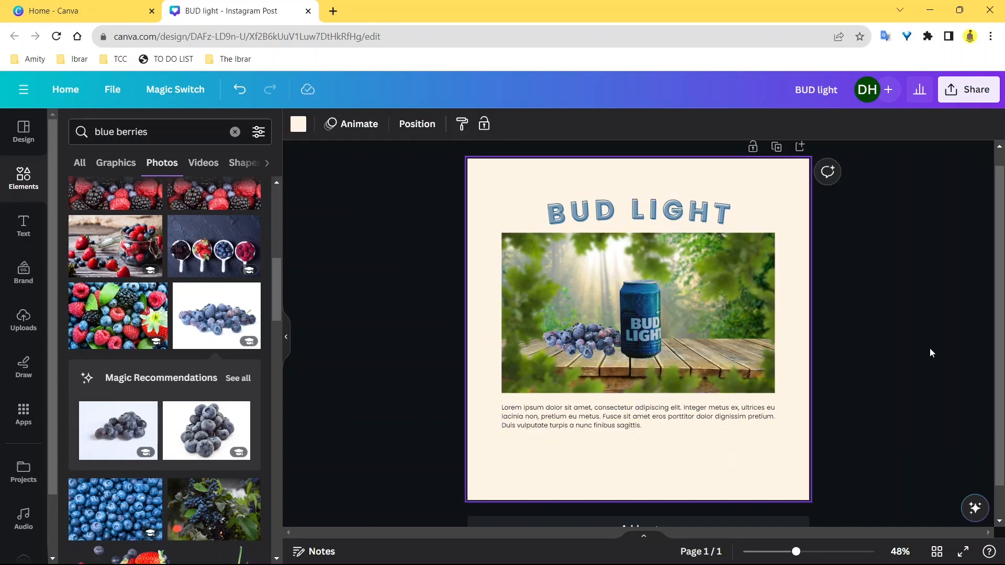
{"action": "left_click", "coordinate": [642, 423]}
{"action": "left_click", "coordinate": [838, 311]}
{"action": "scroll", "coordinate": [842, 294], "scroll_direction": "down", "scroll_amount": 1}
{"action": "scroll", "coordinate": [841, 294], "scroll_direction": "up", "scroll_amount": 1}
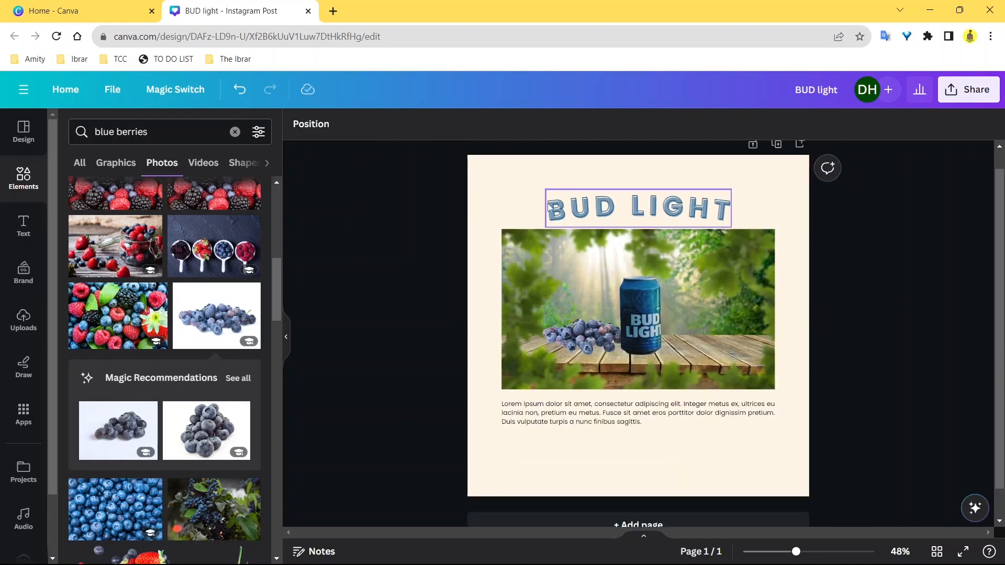
- Search the photos for "blue berries" and add the cutout of three blueberries with green leaves
{"action": "left_click", "coordinate": [235, 131]}
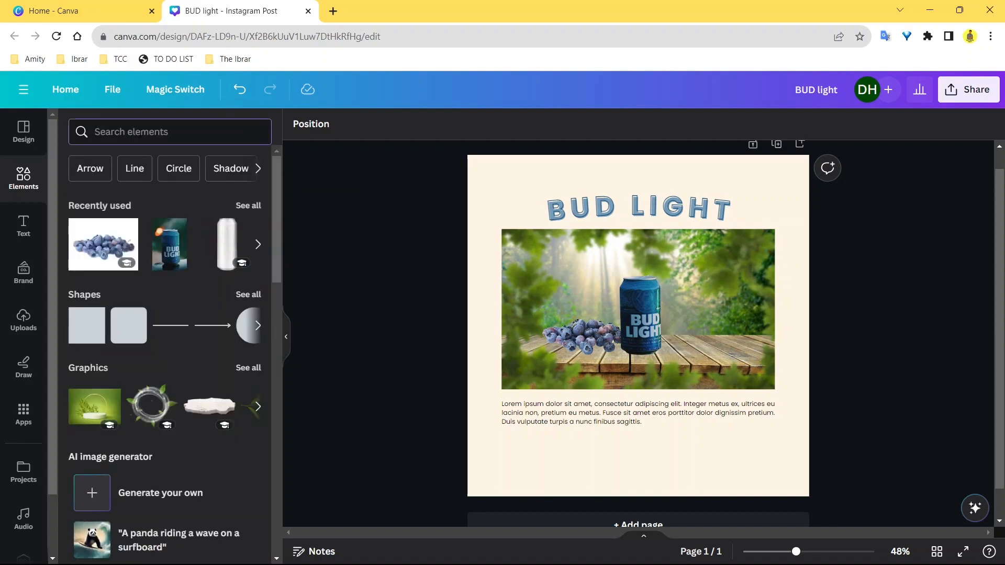
{"action": "type", "text": "bl"}
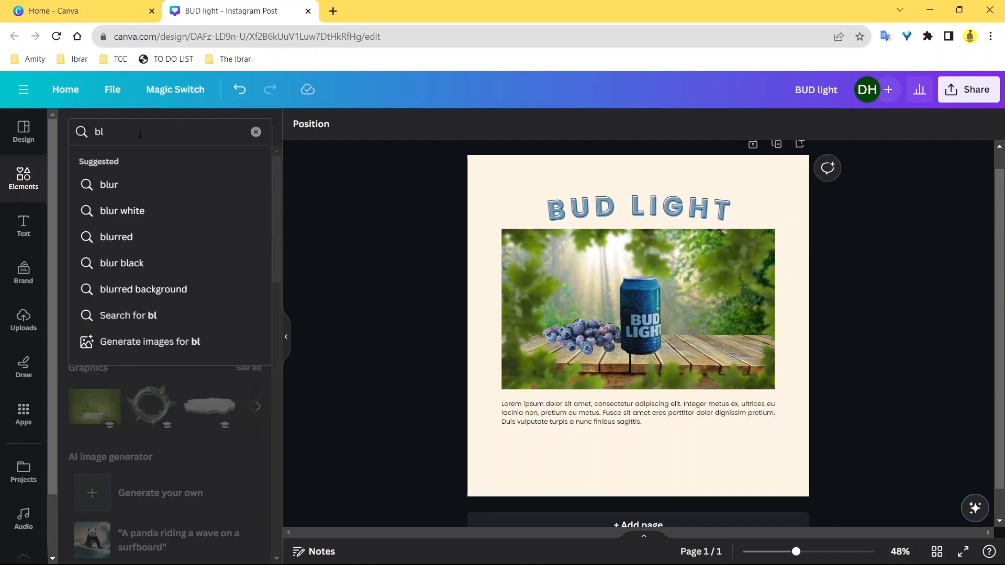
{"action": "type", "text": "ur berries"}
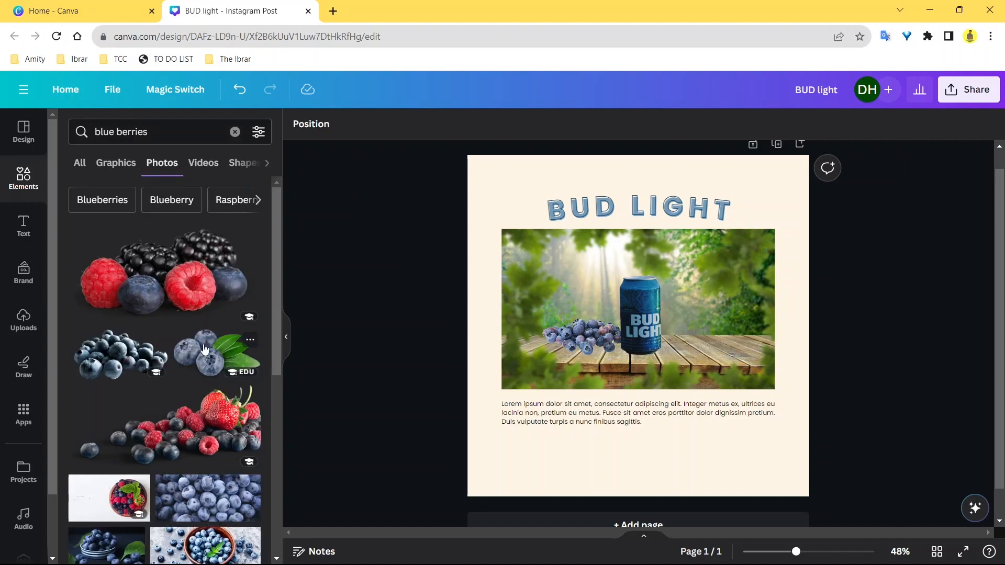
{"action": "left_click", "coordinate": [204, 349]}
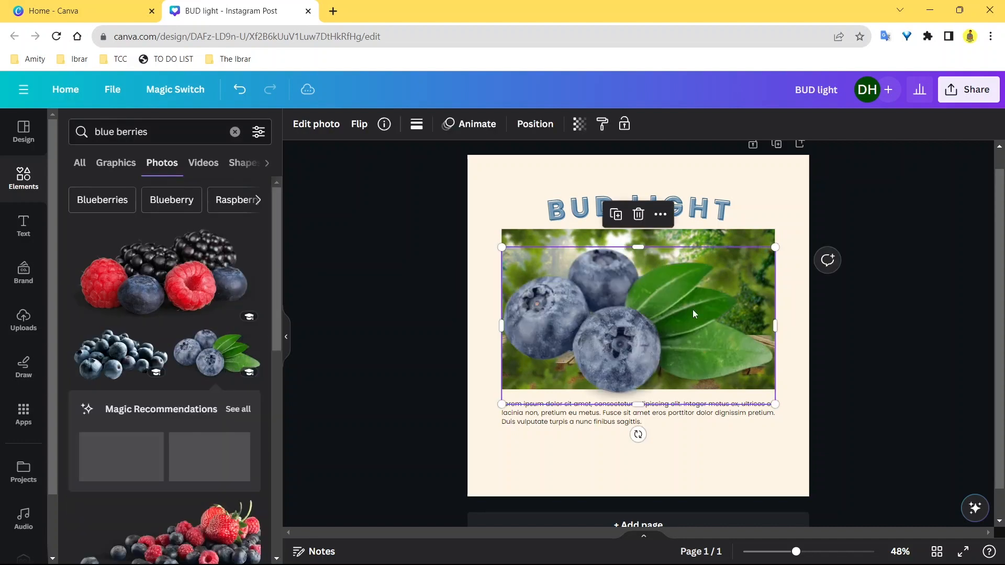
- Shrink the leafy blueberries photo and place it overlapping the forest image's lower-right corner
{"action": "left_click_drag", "start_coordinate": [500, 245], "coordinate": [638, 324]}
{"action": "left_click_drag", "start_coordinate": [722, 356], "coordinate": [806, 365]}
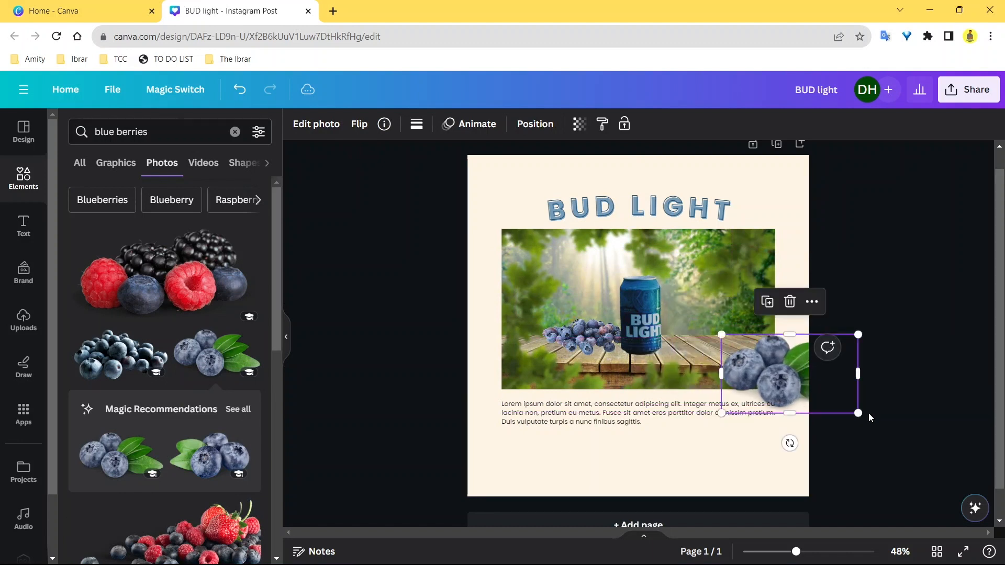
{"action": "left_click_drag", "start_coordinate": [859, 413], "coordinate": [764, 384]}
{"action": "left_click", "coordinate": [904, 356]}
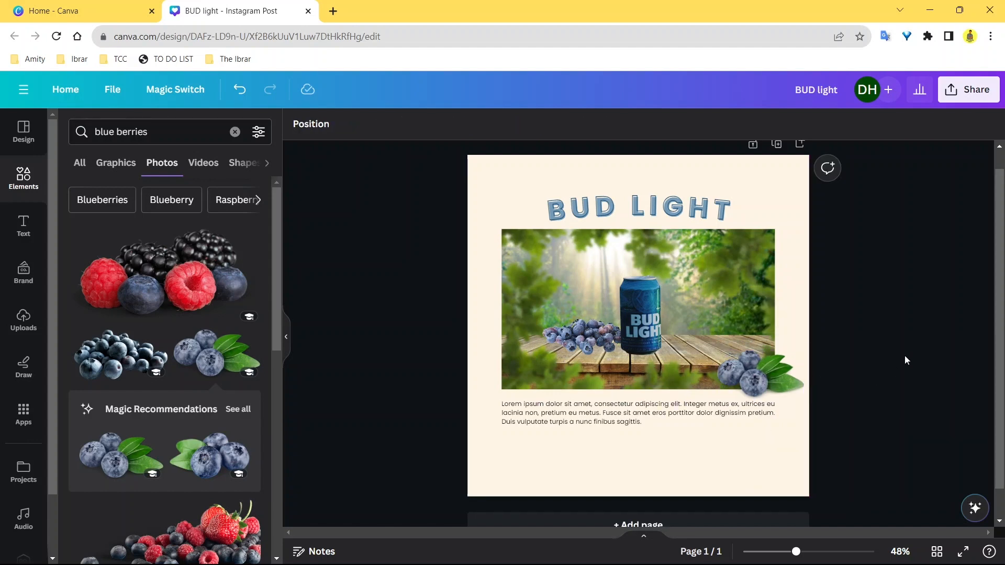
- Review the whole page at 41% zoom and browse the remaining blueberry photo results
{"action": "scroll", "coordinate": [877, 339], "scroll_direction": "down", "scroll_amount": 1}
{"action": "scroll", "coordinate": [857, 333], "scroll_direction": "down", "scroll_amount": 2}
{"action": "scroll", "coordinate": [806, 321], "scroll_direction": "up", "scroll_amount": 1}
{"action": "scroll", "coordinate": [802, 320], "scroll_direction": "down", "scroll_amount": 1}
{"action": "scroll", "coordinate": [802, 317], "scroll_direction": "up", "scroll_amount": 1}
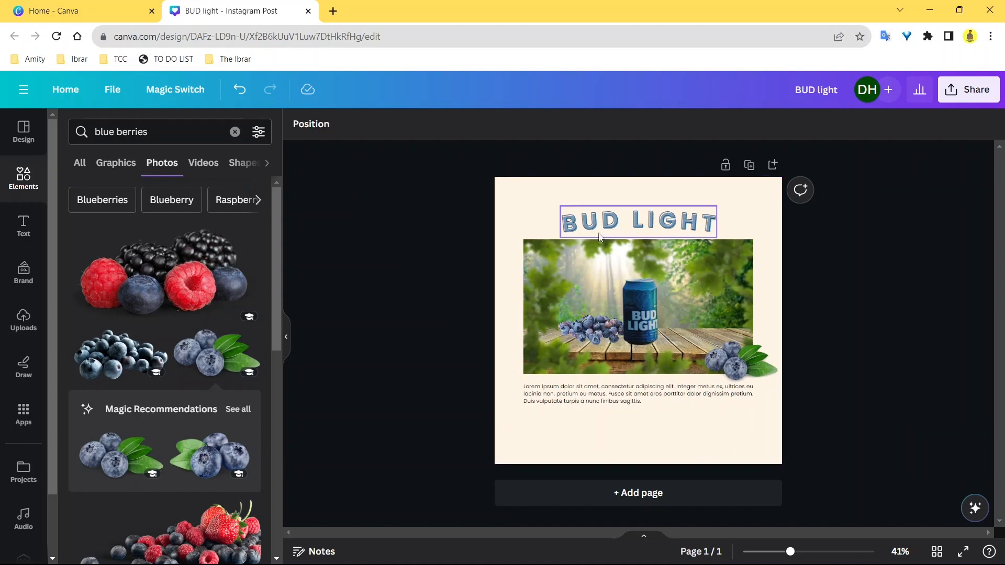
{"action": "scroll", "coordinate": [183, 389], "scroll_direction": "down", "scroll_amount": 4}
{"action": "scroll", "coordinate": [183, 390], "scroll_direction": "down", "scroll_amount": 5}
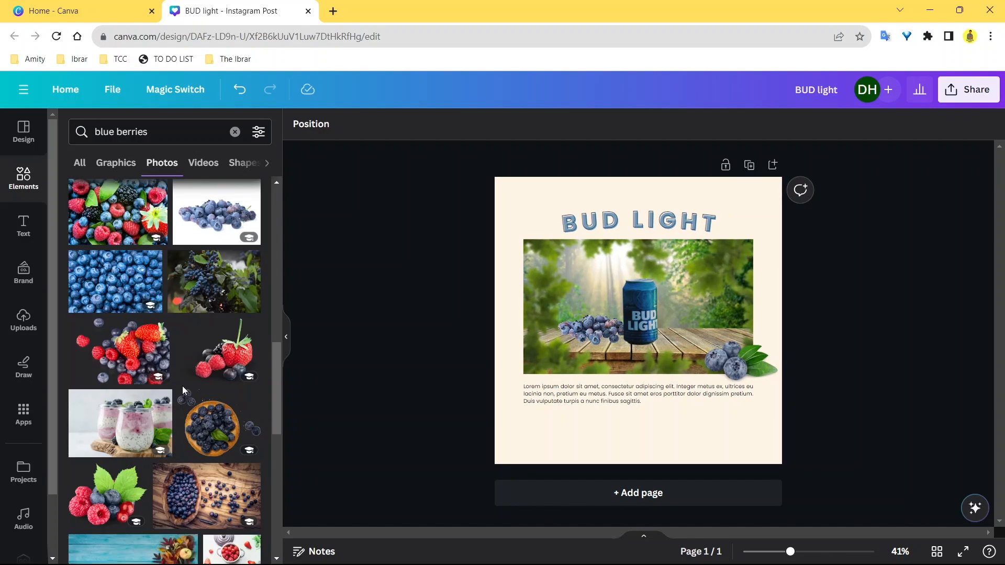
{"action": "scroll", "coordinate": [182, 386], "scroll_direction": "down", "scroll_amount": 4}
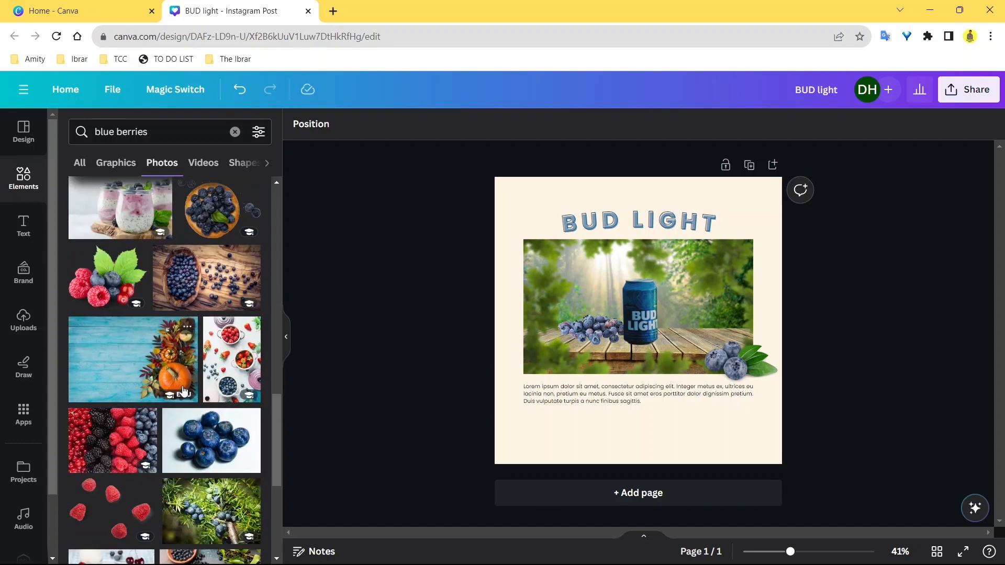
{"action": "scroll", "coordinate": [183, 390], "scroll_direction": "down", "scroll_amount": 4}
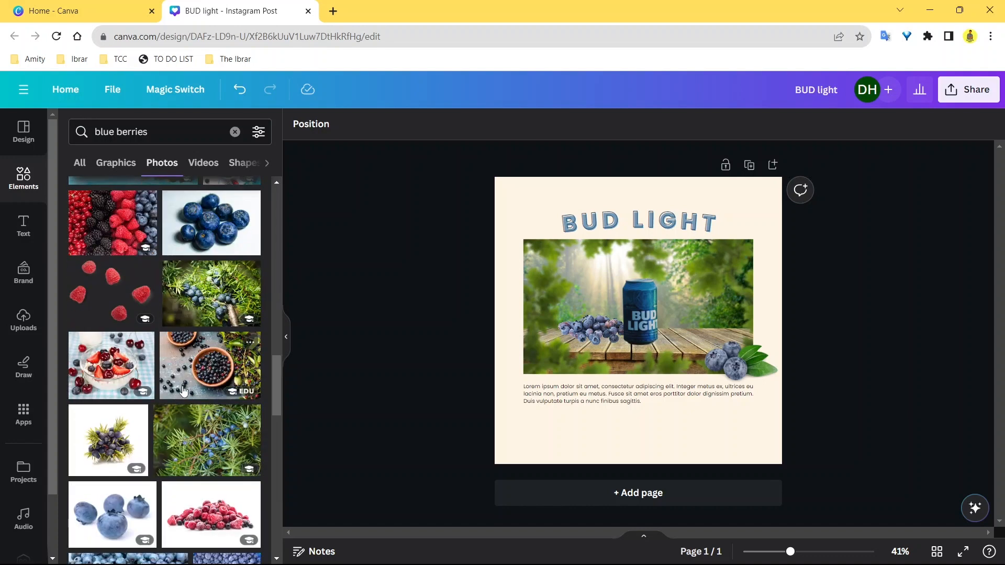
{"action": "scroll", "coordinate": [183, 390], "scroll_direction": "down", "scroll_amount": 2}
{"action": "scroll", "coordinate": [183, 390], "scroll_direction": "down", "scroll_amount": 4}
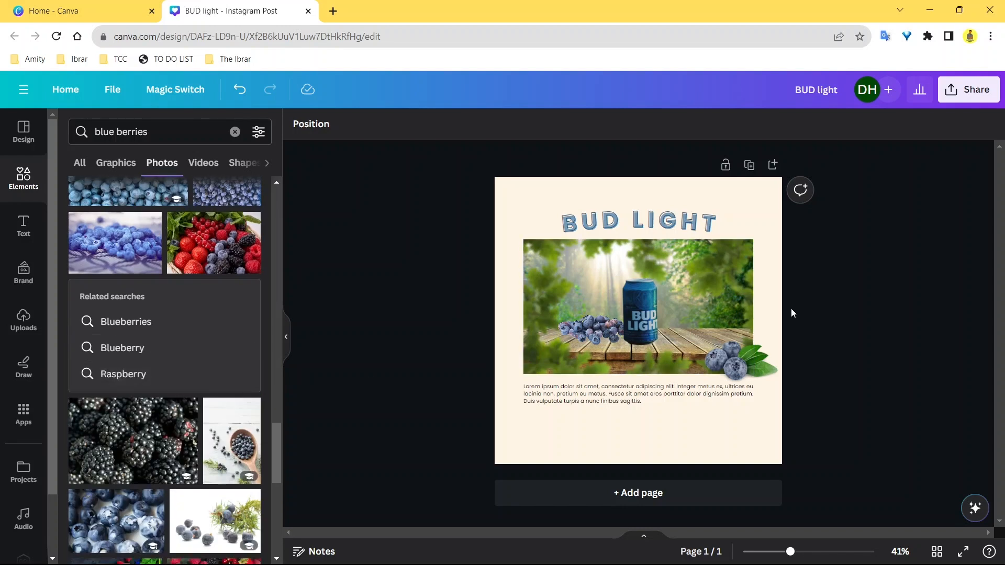
- Duplicate the finished Bud Light page as a second page
{"action": "left_click", "coordinate": [726, 213]}
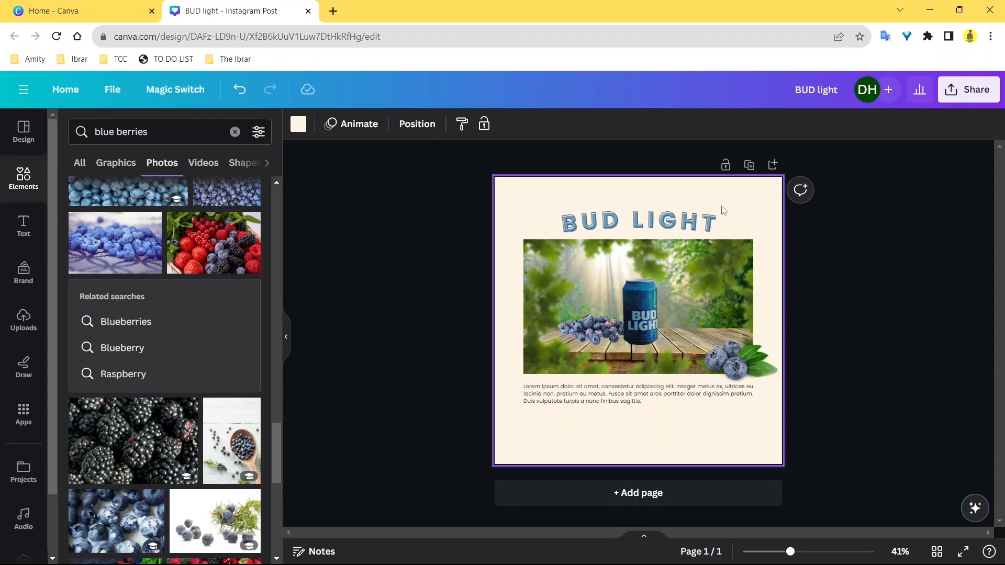
{"action": "left_click", "coordinate": [749, 164]}
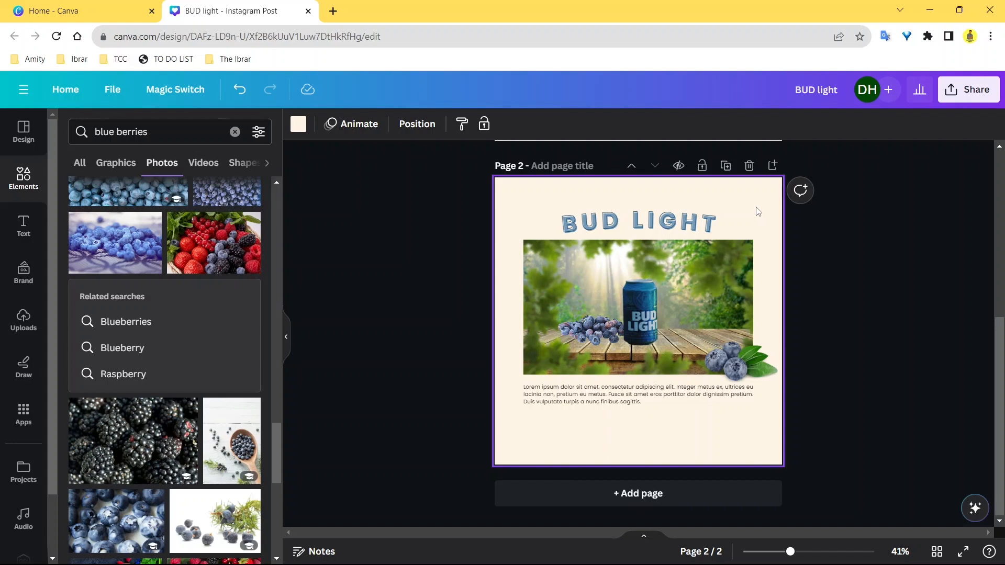
- Duplicate the "BUD LIGHT" heading on page 2, move the copy upward, and delete it
{"action": "left_click", "coordinate": [696, 229]}
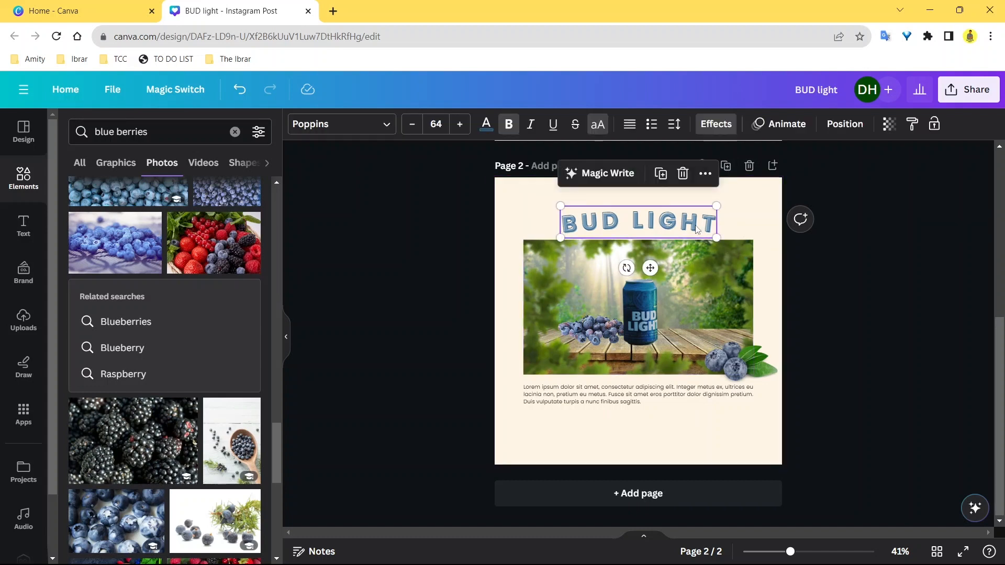
{"action": "key", "text": "ctrl+d"}
{"action": "left_click_drag", "start_coordinate": [696, 229], "coordinate": [668, 224]}
{"action": "left_click_drag", "start_coordinate": [667, 224], "coordinate": [669, 197]}
{"action": "key", "text": "Delete"}
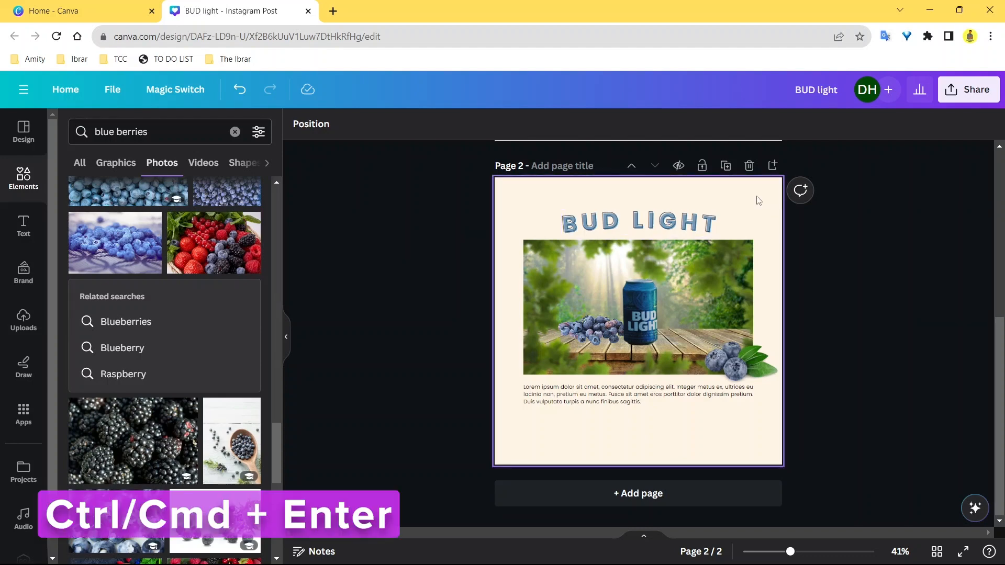
- Add a blank third page after page 2, and delete it
{"action": "key", "text": "ctrl+Return"}
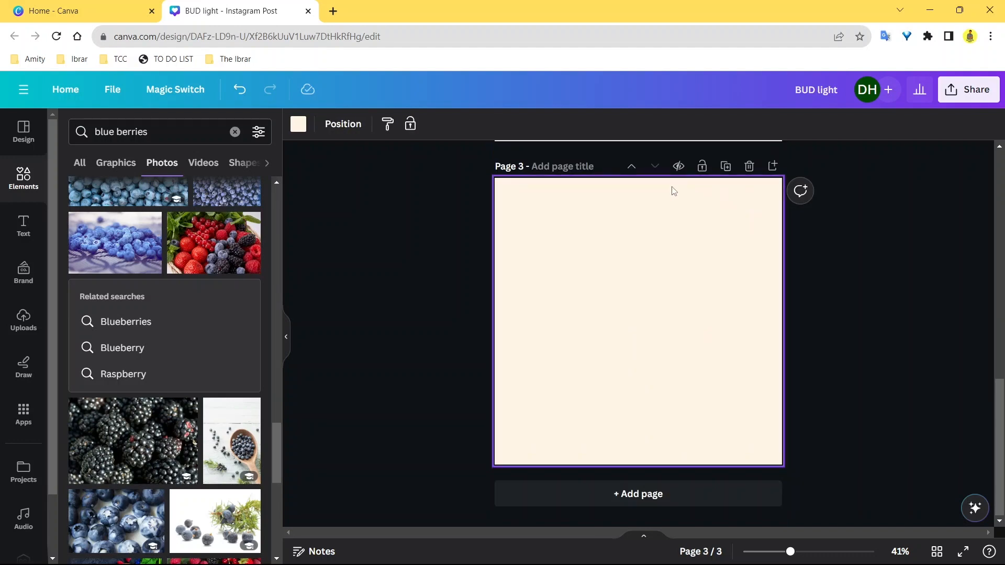
{"action": "left_click", "coordinate": [749, 165]}
- Title page 1 "Design 1" and page 2 "Design 2"
{"action": "scroll", "coordinate": [680, 269], "scroll_direction": "up", "scroll_amount": 5}
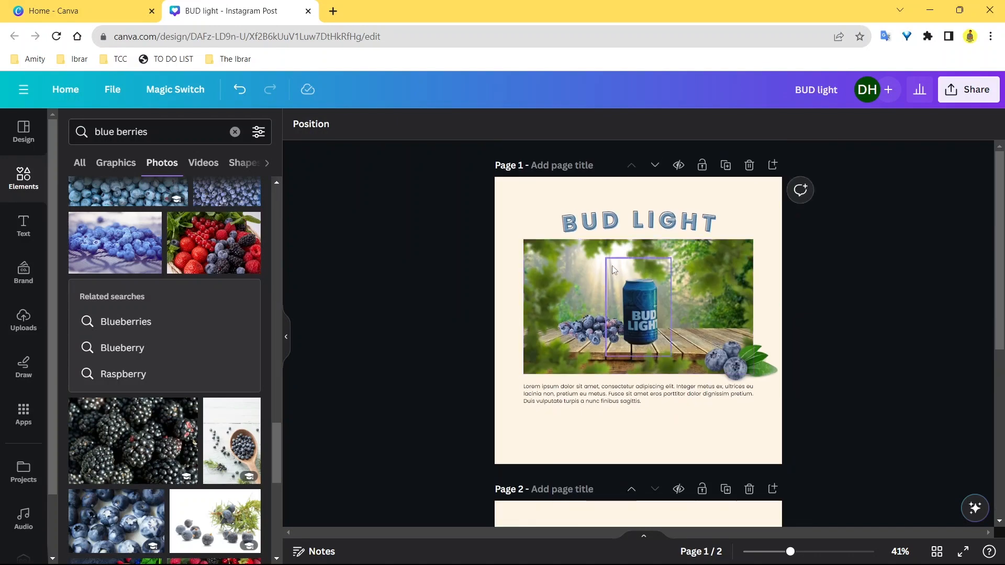
{"action": "left_click", "coordinate": [563, 165]}
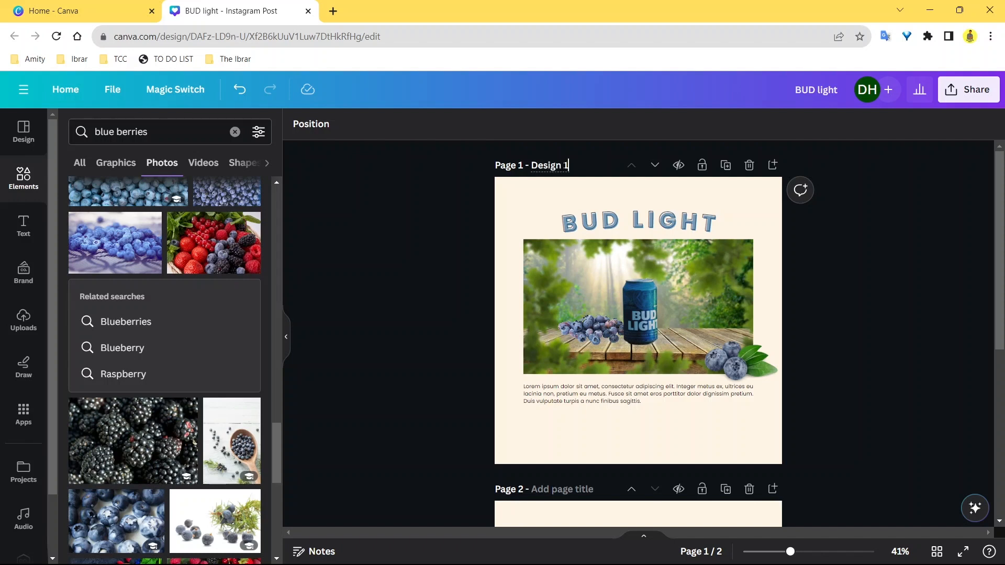
{"action": "left_click", "coordinate": [554, 495]}
{"action": "type", "text": "Design 2"}
{"action": "left_click", "coordinate": [544, 229]}
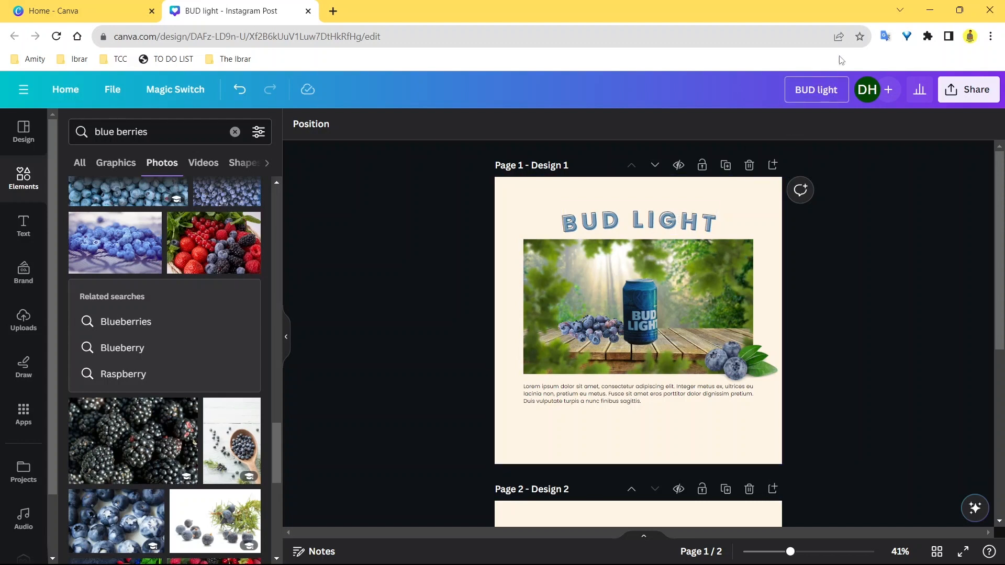
- Rename the design as "Canva Tut"
{"action": "left_click", "coordinate": [834, 90]}
{"action": "type", "text": "Canva Tut"}
{"action": "left_click", "coordinate": [827, 128]}
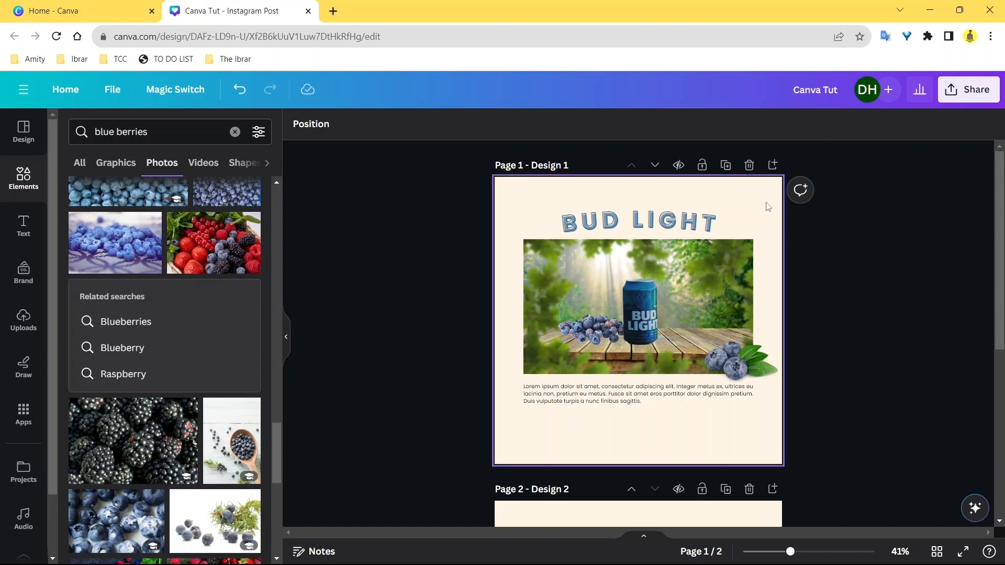
- Lock page 1 and unlock it again
{"action": "left_click", "coordinate": [703, 165]}
{"action": "left_click", "coordinate": [701, 165]}
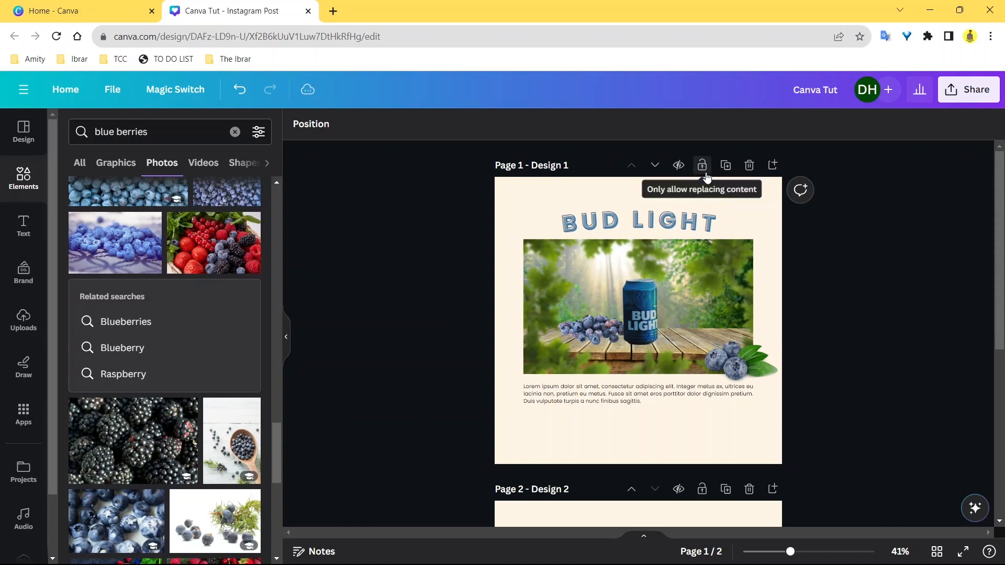
{"action": "left_click", "coordinate": [745, 218]}
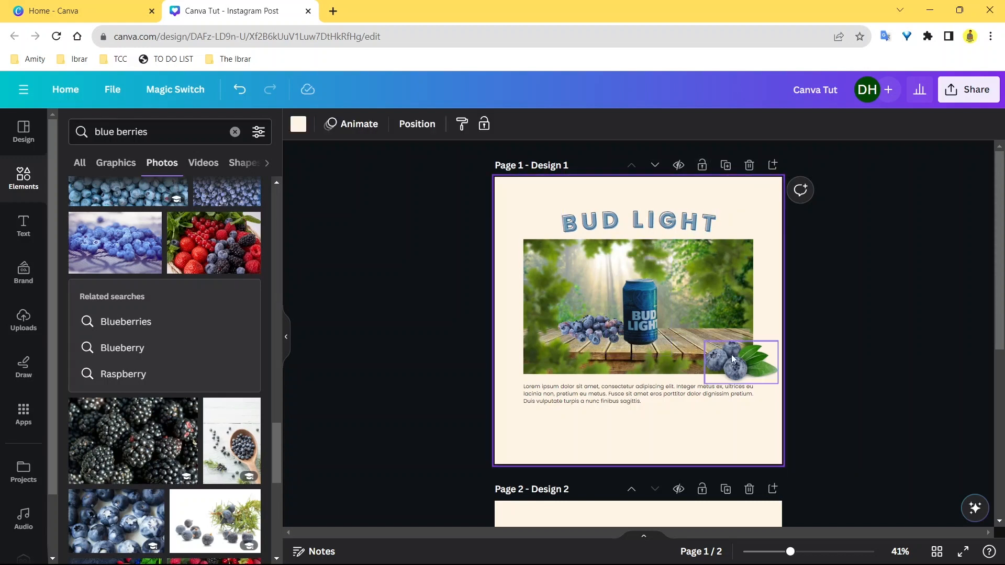
- Lock the position of the "BUD LIGHT" heading on page 1 and switch it to a full lock
{"action": "left_click", "coordinate": [648, 219]}
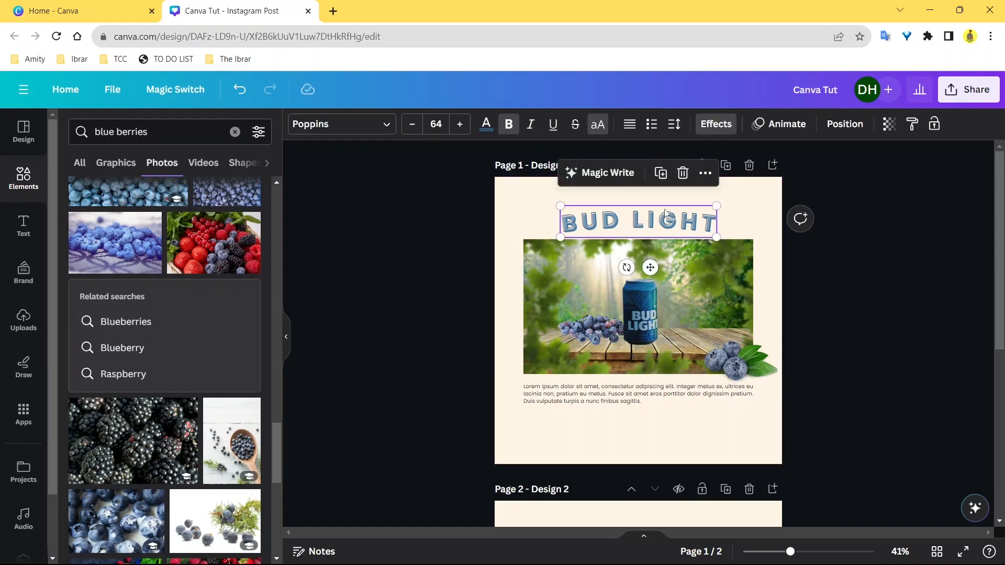
{"action": "left_click", "coordinate": [934, 124]}
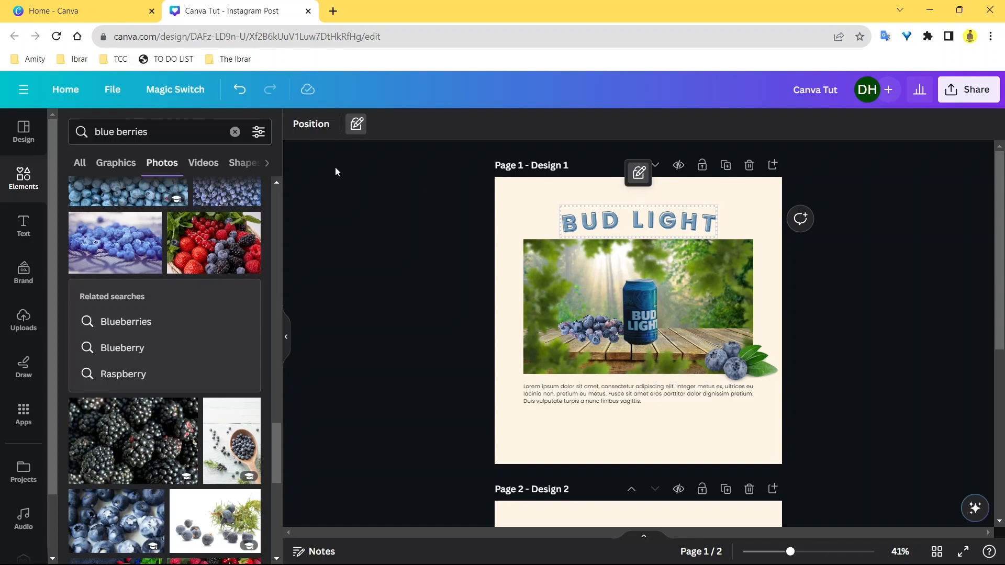
{"action": "left_click", "coordinate": [641, 173]}
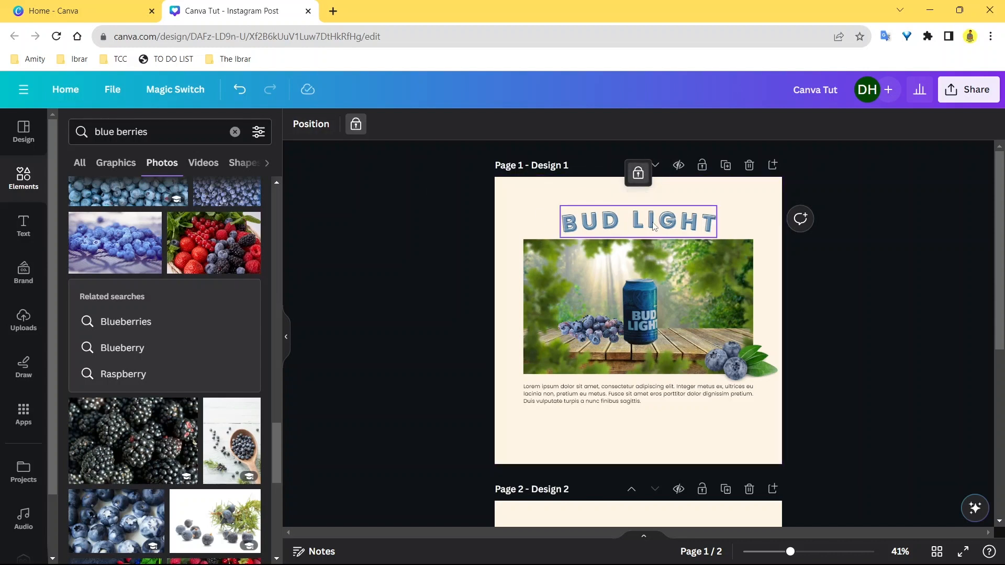
- Try to move the locked "BUD LIGHT" heading, and unlock it
{"action": "left_click_drag", "start_coordinate": [700, 203], "coordinate": [675, 218]}
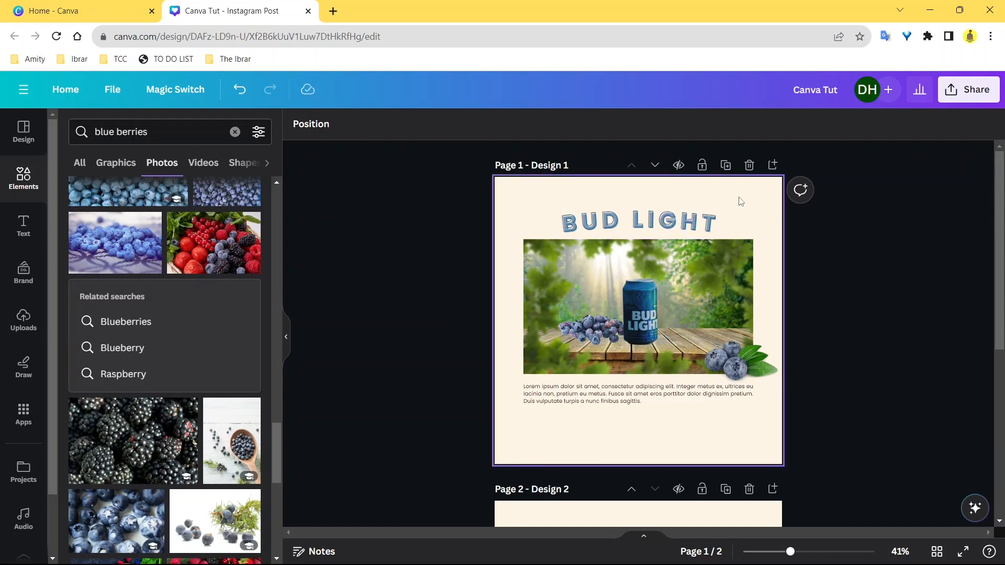
{"action": "left_click", "coordinate": [649, 213]}
{"action": "left_click", "coordinate": [638, 173]}
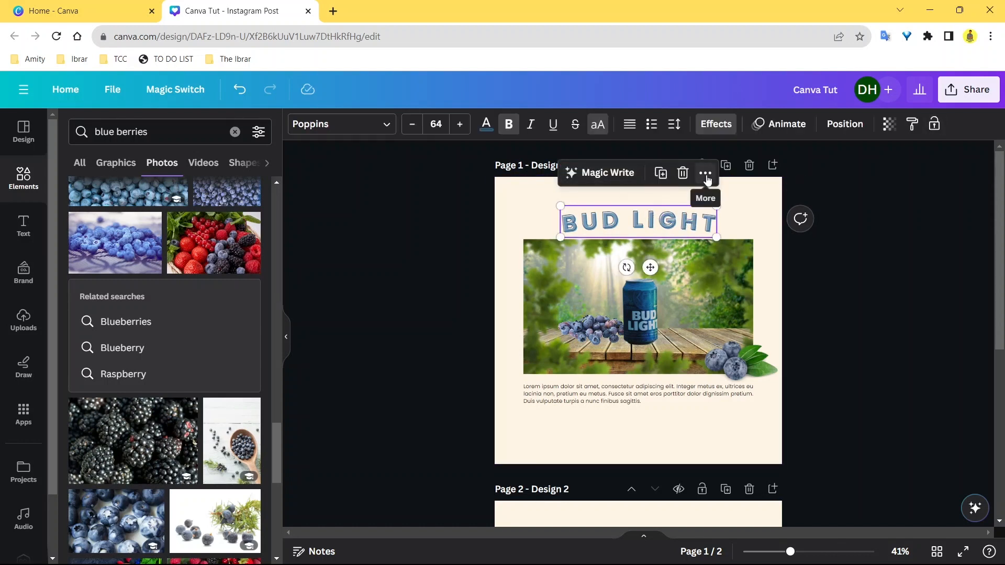
- Apply "Lock position only" to the "BUD LIGHT" heading on page 1 and show it in the list of layers
{"action": "left_click", "coordinate": [705, 174]}
{"action": "mouse_move", "coordinate": [754, 444]}
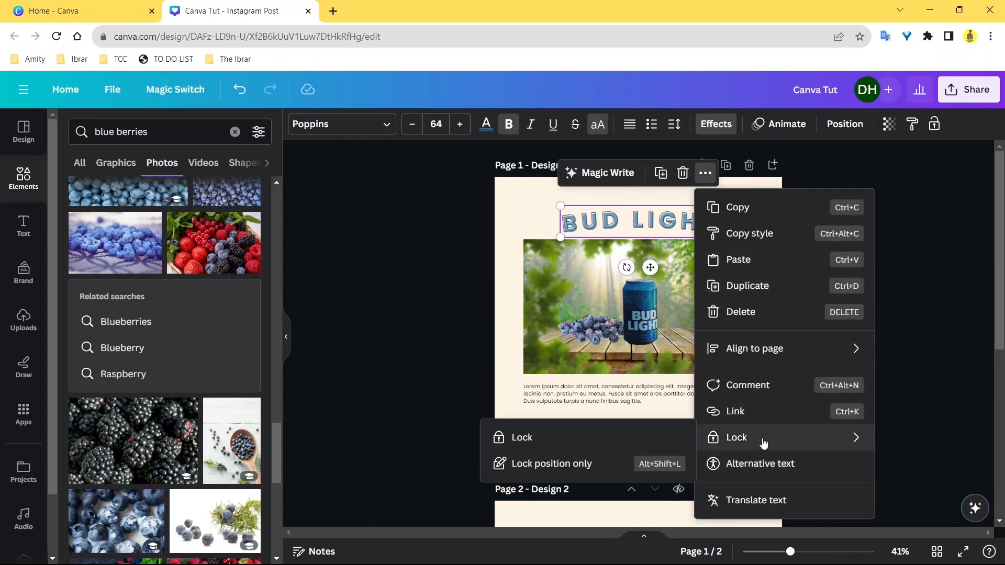
{"action": "left_click", "coordinate": [607, 464]}
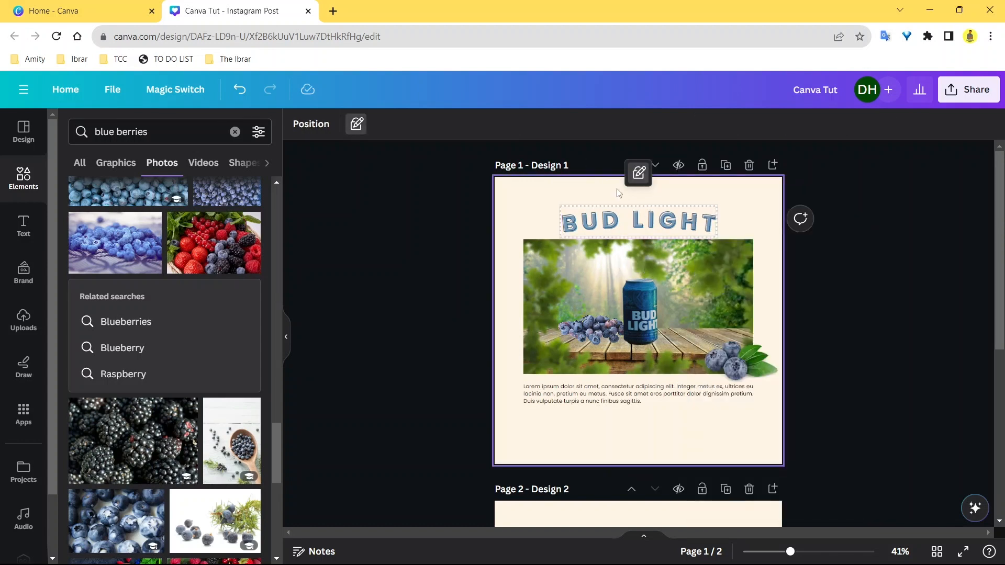
{"action": "left_click", "coordinate": [713, 196]}
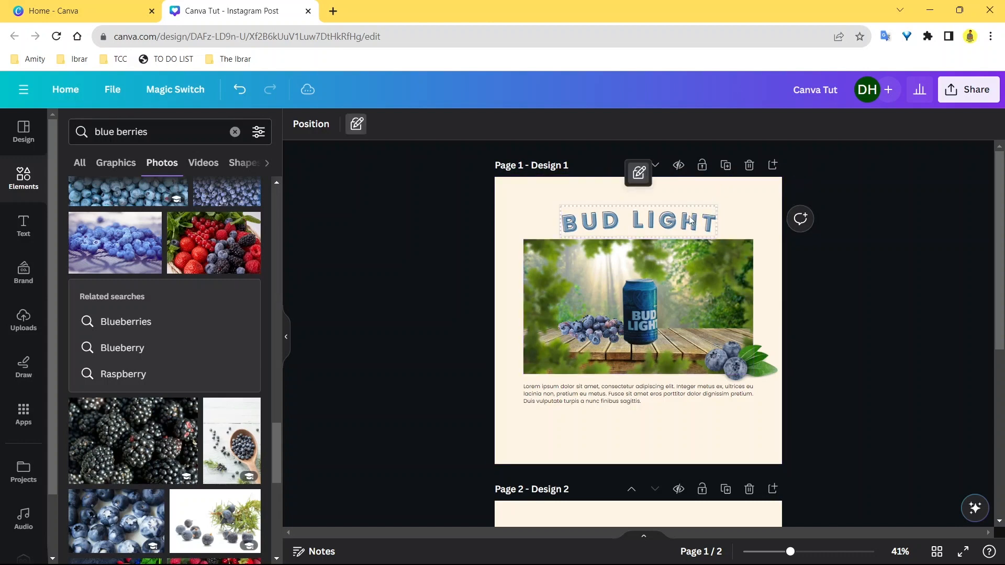
{"action": "left_click", "coordinate": [652, 223]}
{"action": "left_click", "coordinate": [325, 128]}
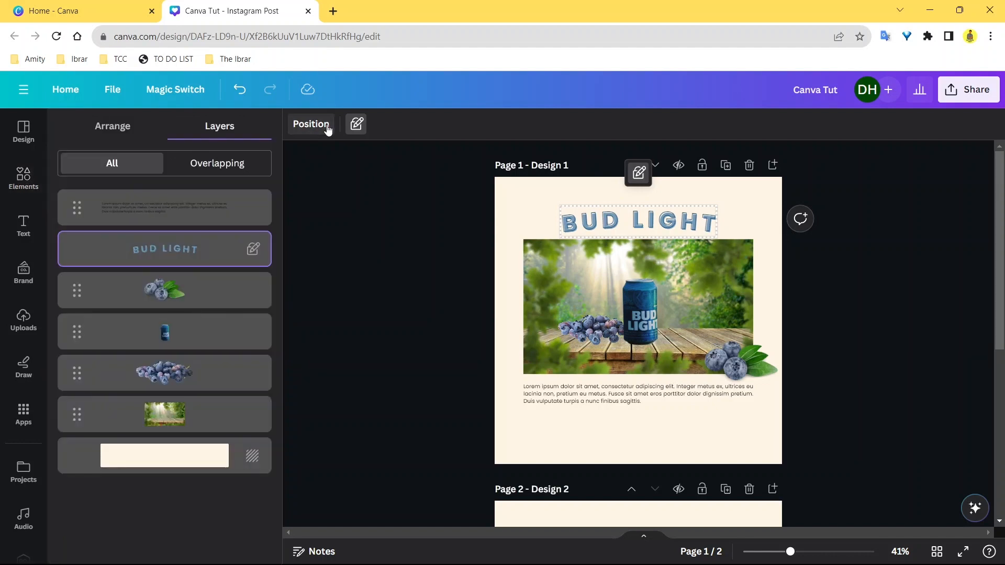
- Switch the "BUD LIGHT" heading from position-only to full lock, and remove the lock
{"action": "left_click", "coordinate": [638, 173]}
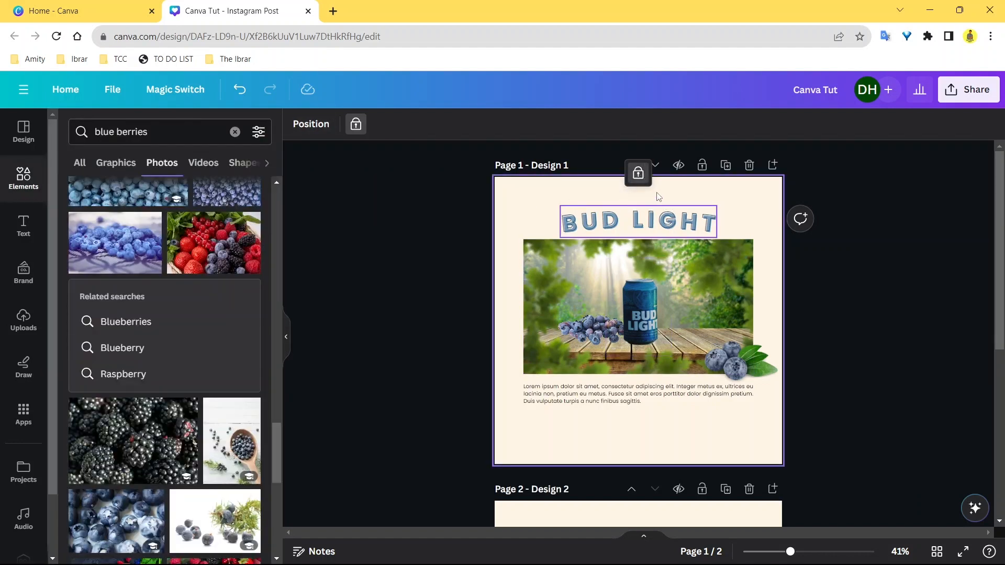
{"action": "left_click", "coordinate": [665, 220]}
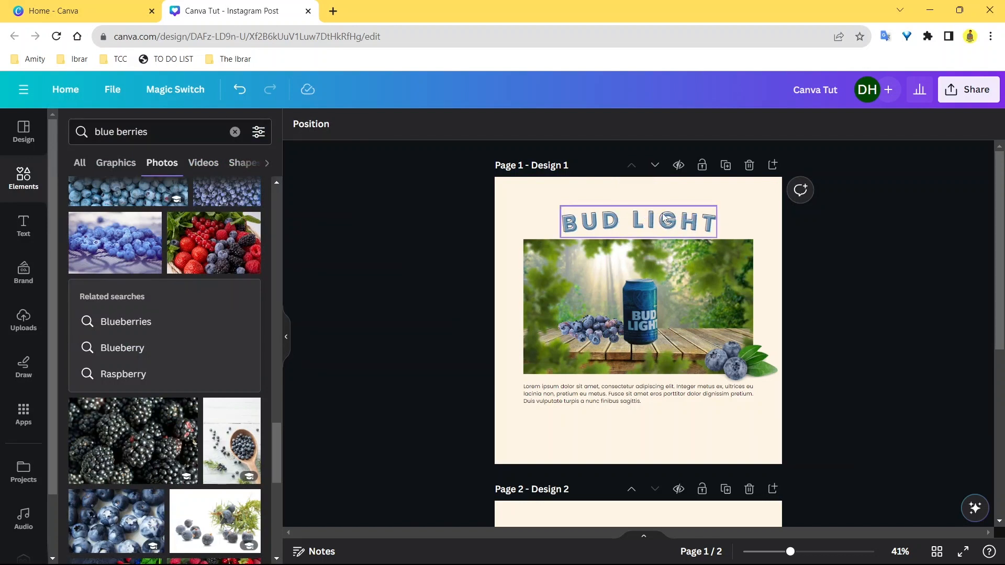
{"action": "left_click", "coordinate": [630, 229]}
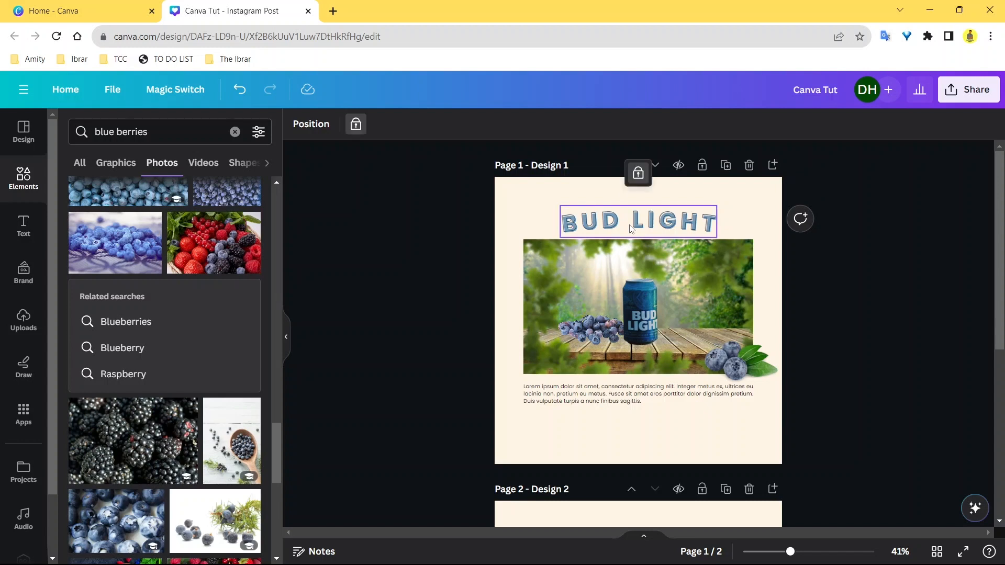
{"action": "left_click", "coordinate": [638, 172]}
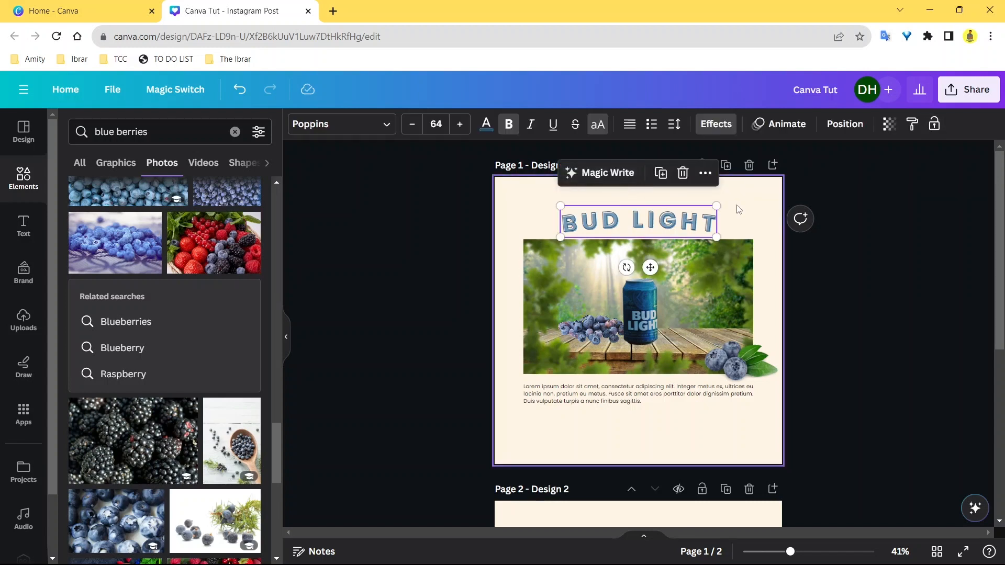
{"action": "left_click", "coordinate": [742, 210]}
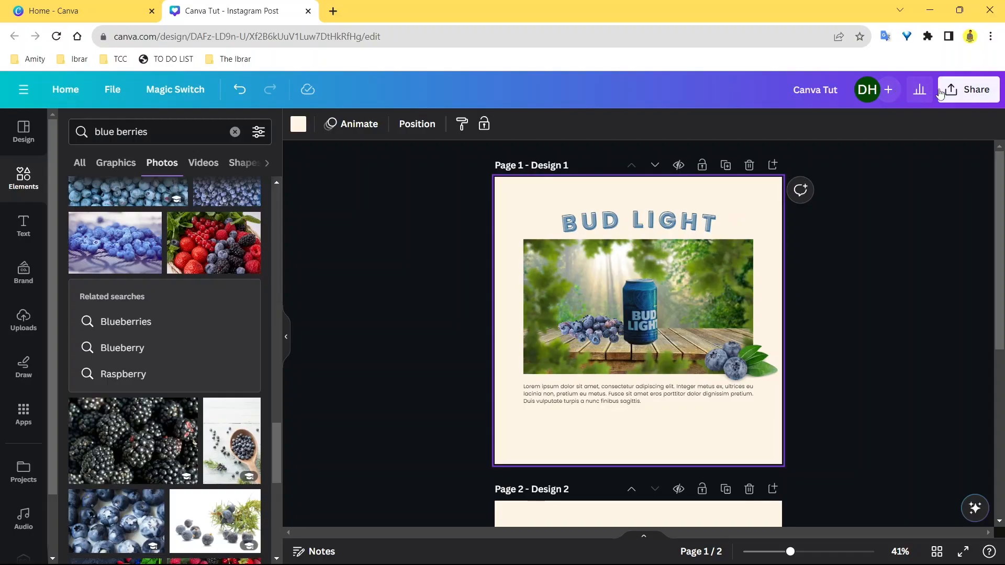
- Set the collaboration link to "Anyone with the link" with "Can edit" permission, and copy the link
{"action": "left_click", "coordinate": [969, 89]}
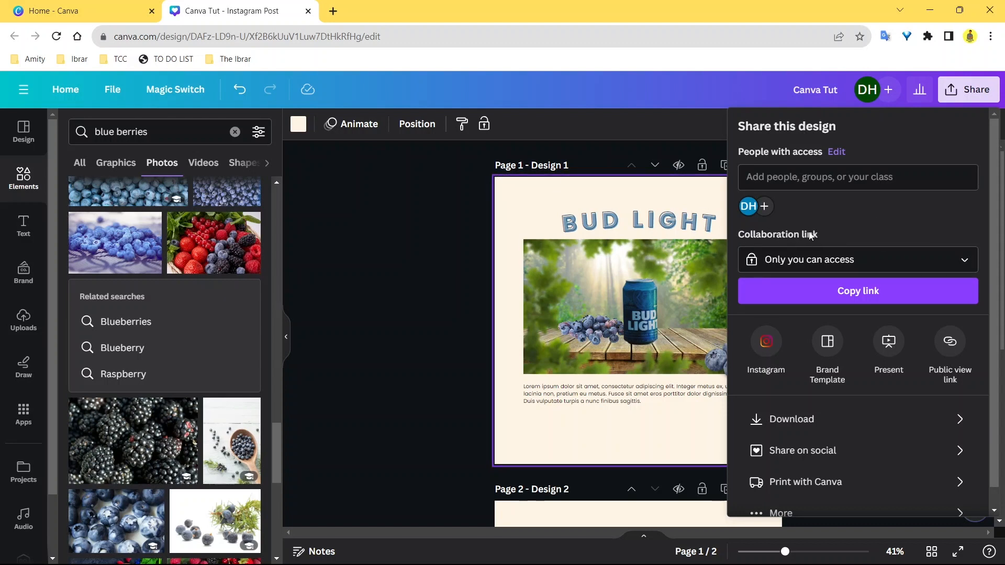
{"action": "left_click", "coordinate": [875, 261]}
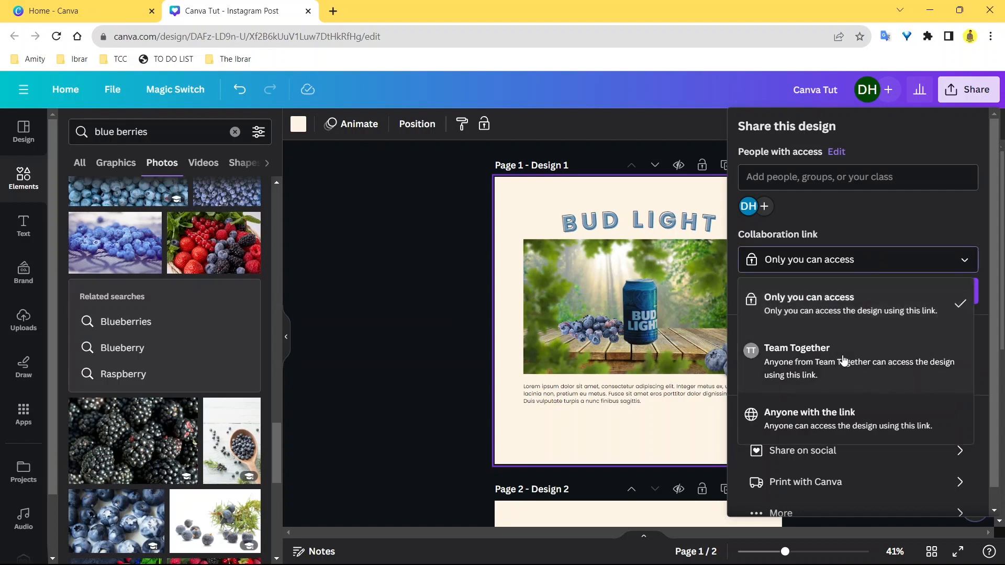
{"action": "left_click", "coordinate": [853, 422]}
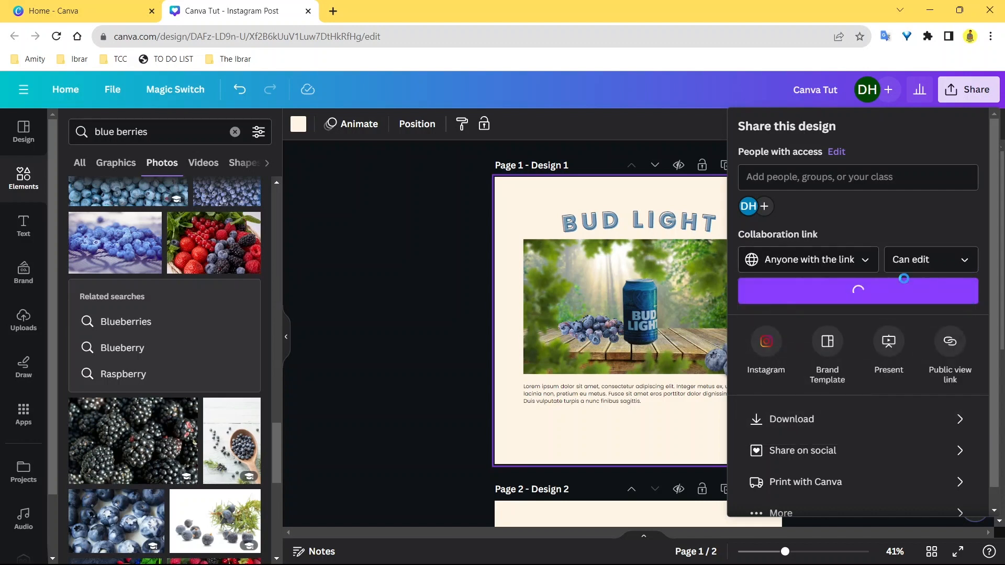
{"action": "left_click", "coordinate": [915, 261]}
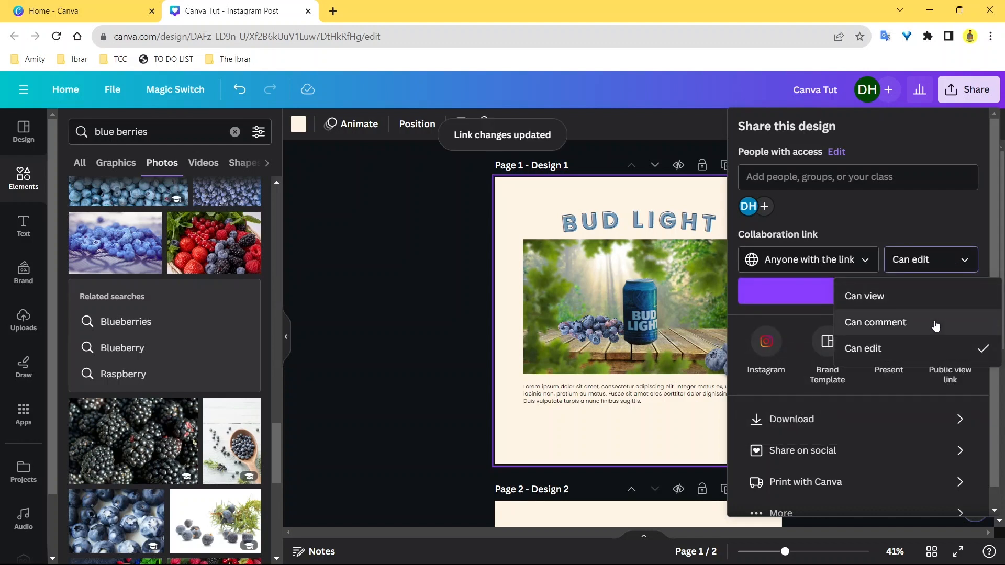
{"action": "left_click", "coordinate": [912, 223]}
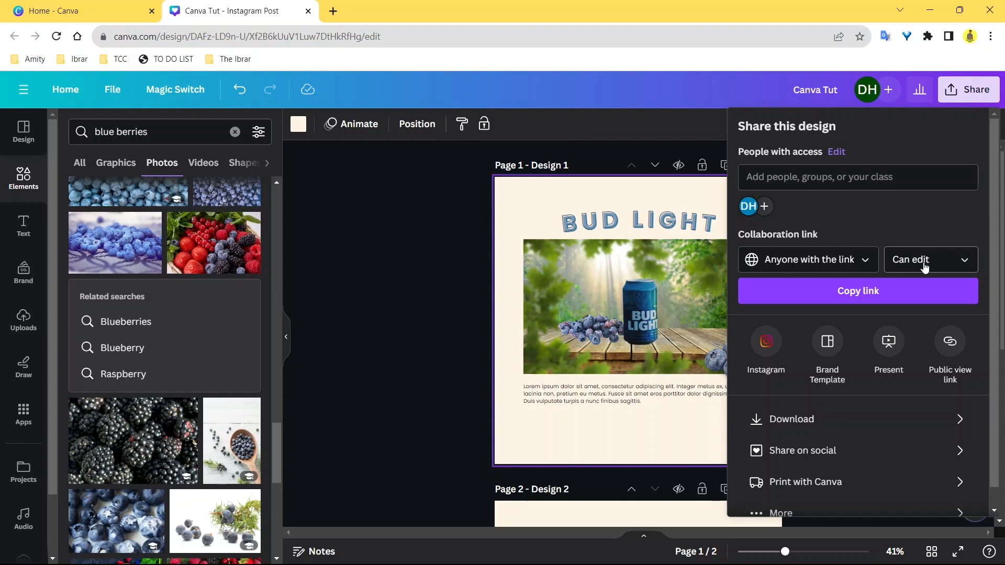
{"action": "left_click", "coordinate": [879, 293]}
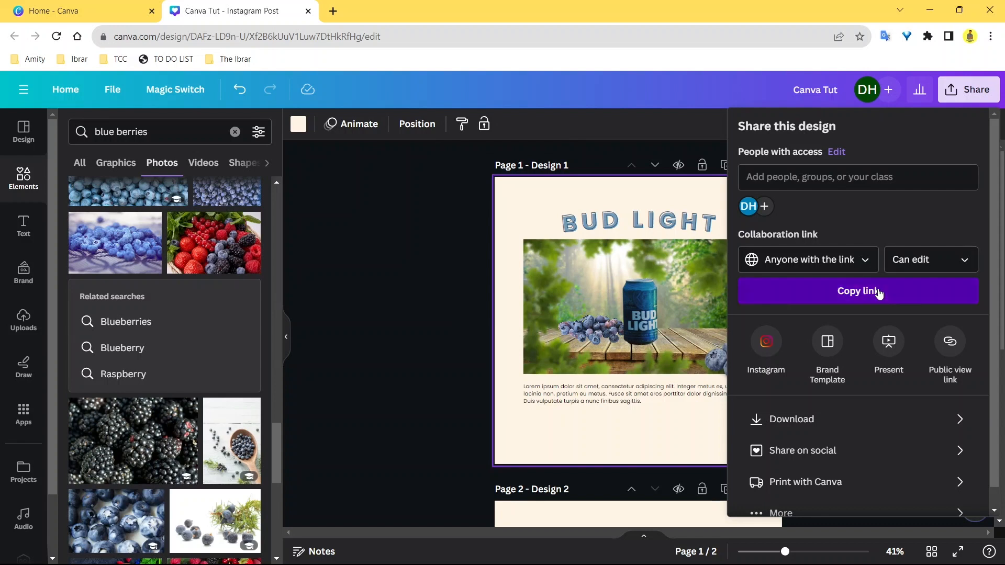
{"action": "left_click", "coordinate": [476, 239]}
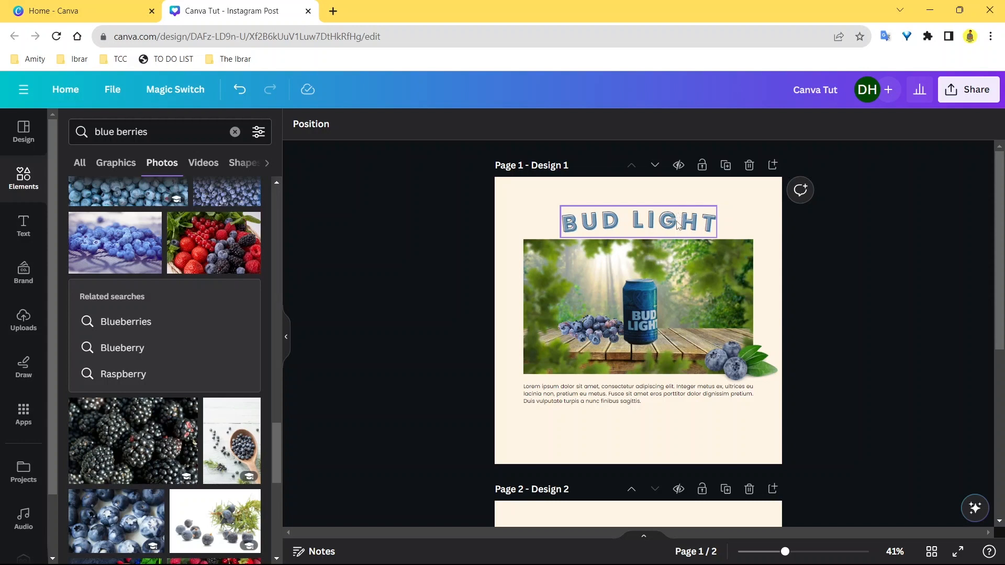
{"action": "left_click_drag", "start_coordinate": [676, 224], "coordinate": [674, 220]}
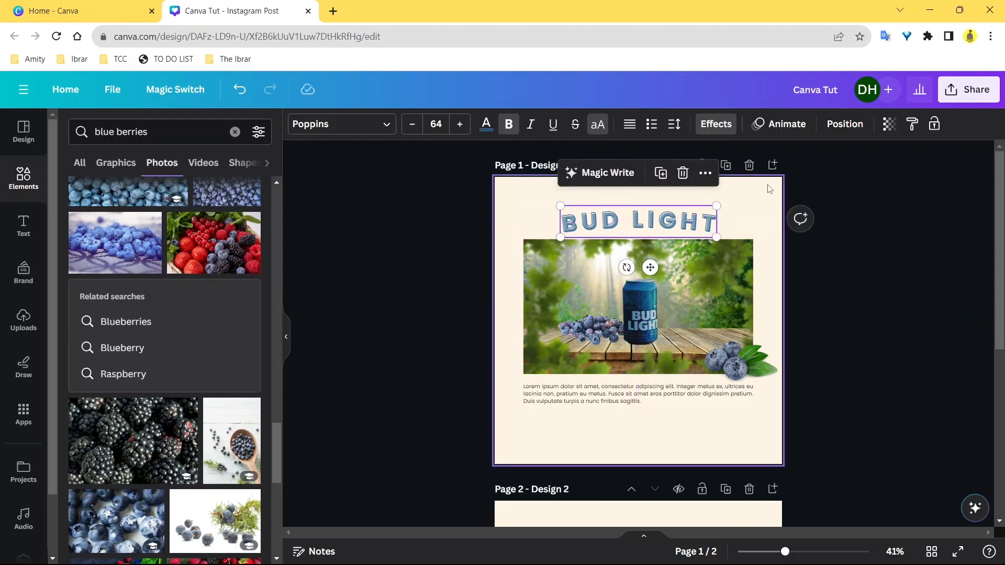
{"action": "left_click", "coordinate": [767, 185]}
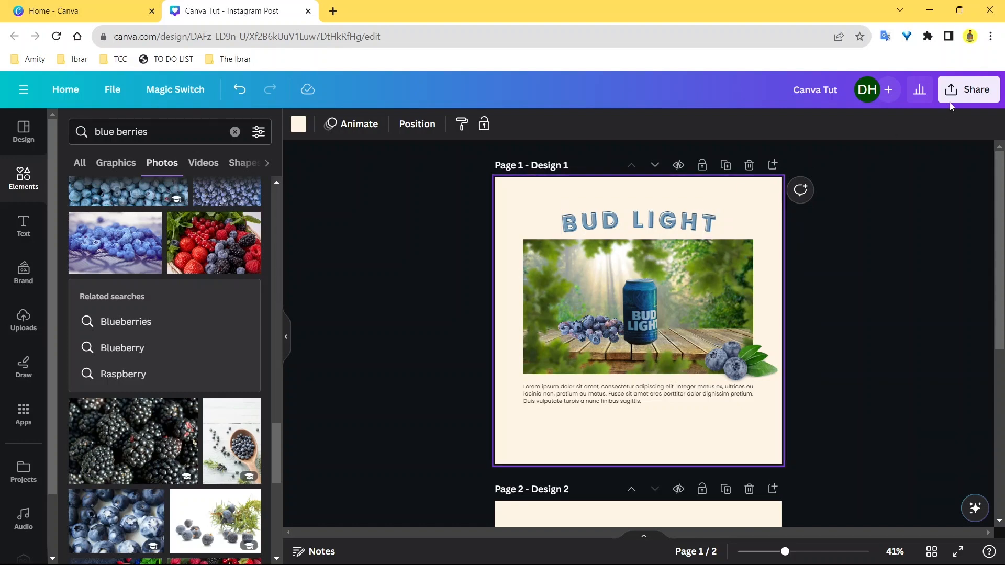
{"action": "left_click", "coordinate": [968, 90]}
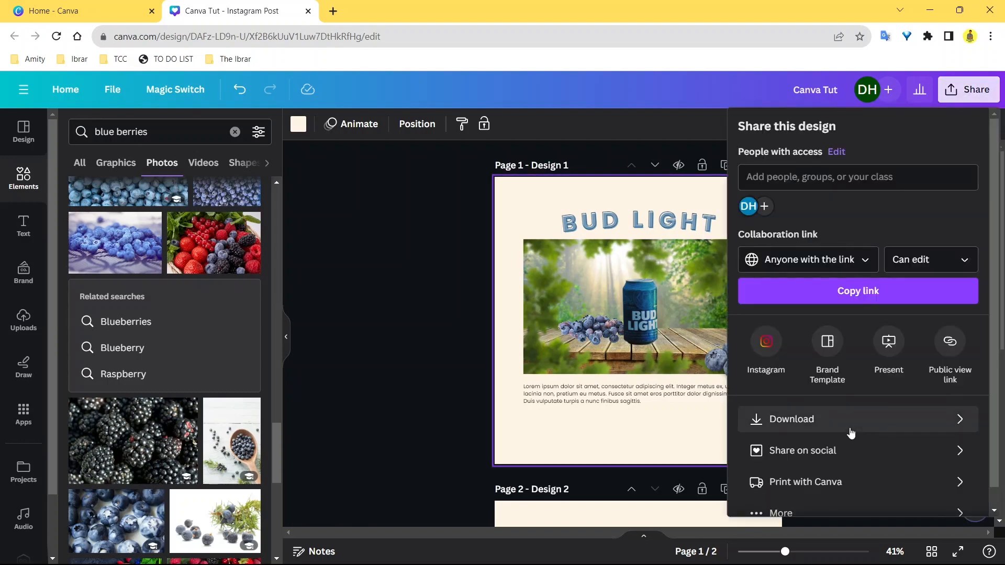
{"action": "left_click", "coordinate": [523, 203]}
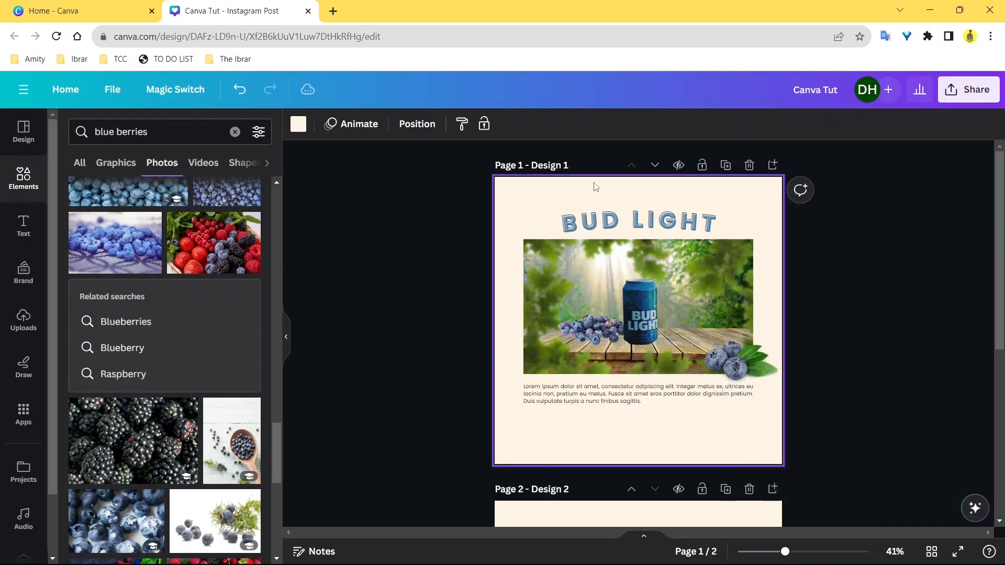
- Examine the design's download options for file type, size and pages, and close them
{"action": "left_click", "coordinate": [965, 90]}
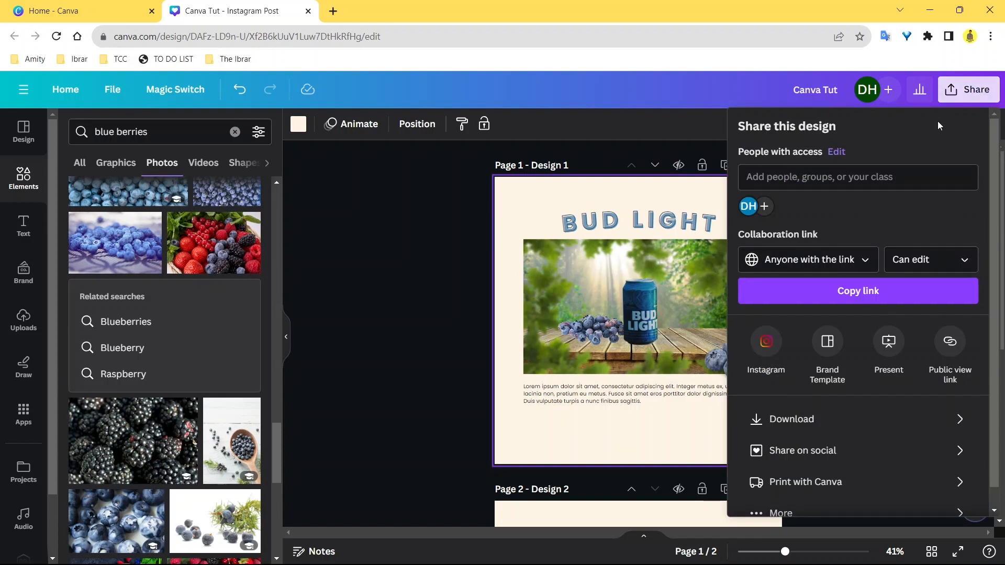
{"action": "left_click", "coordinate": [810, 432]}
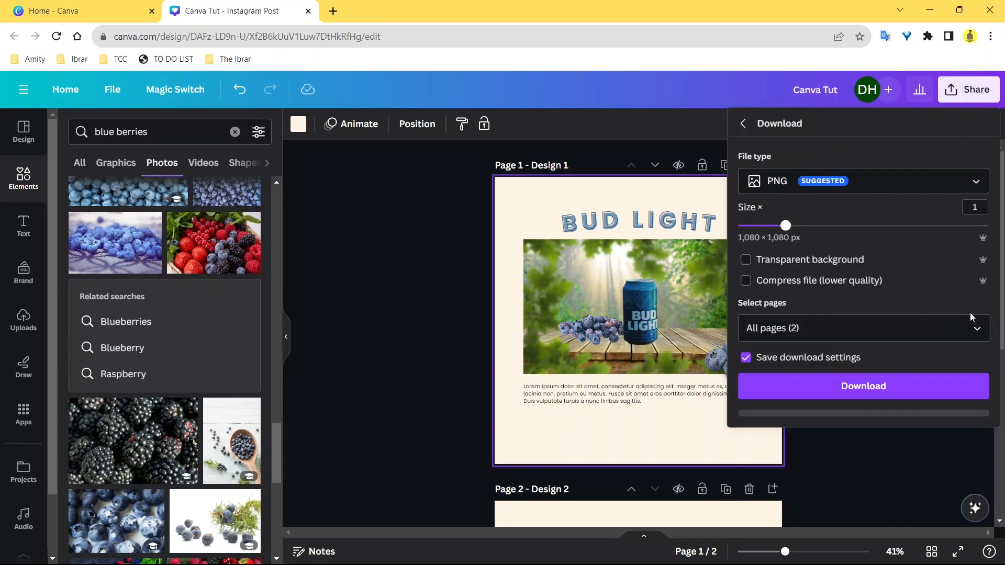
{"action": "left_click", "coordinate": [442, 211]}
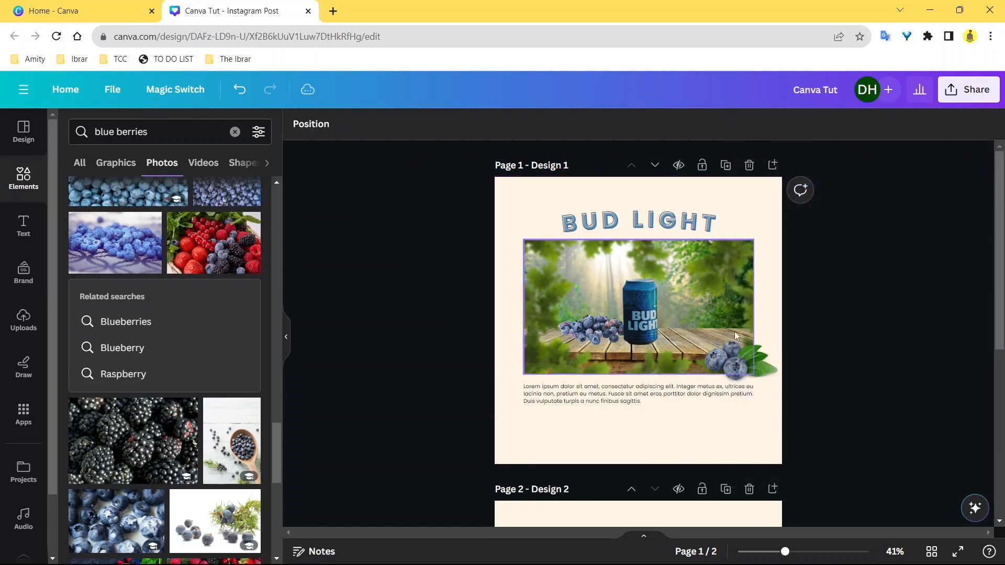
- Add a green square to page 1 and lower its top edge to make a flat rectangle below the can
{"action": "left_click", "coordinate": [774, 213]}
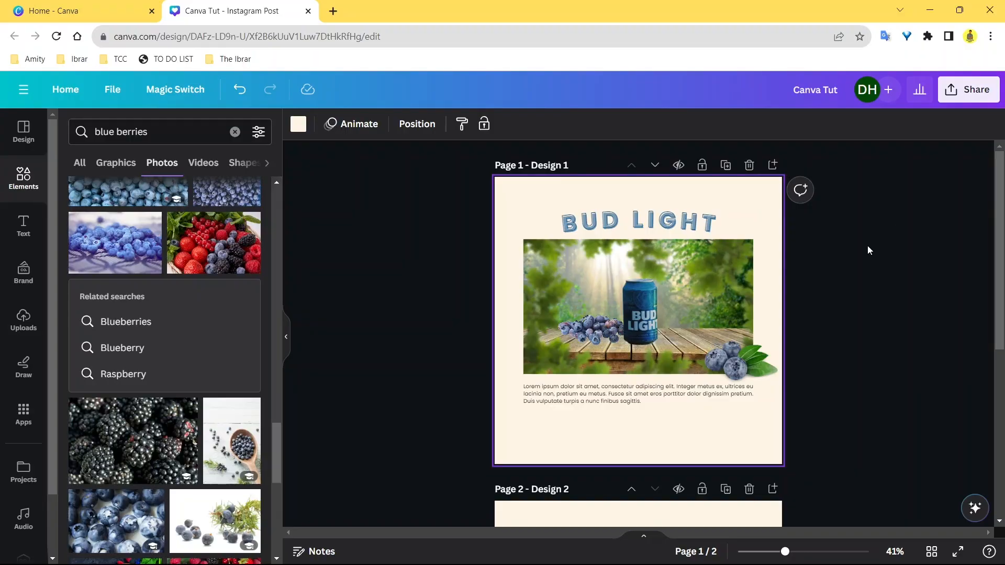
{"action": "key", "text": "r"}
{"action": "left_click", "coordinate": [779, 258]}
{"action": "left_click", "coordinate": [646, 335]}
{"action": "left_click_drag", "start_coordinate": [640, 277], "coordinate": [638, 340]}
{"action": "left_click", "coordinate": [766, 210]}
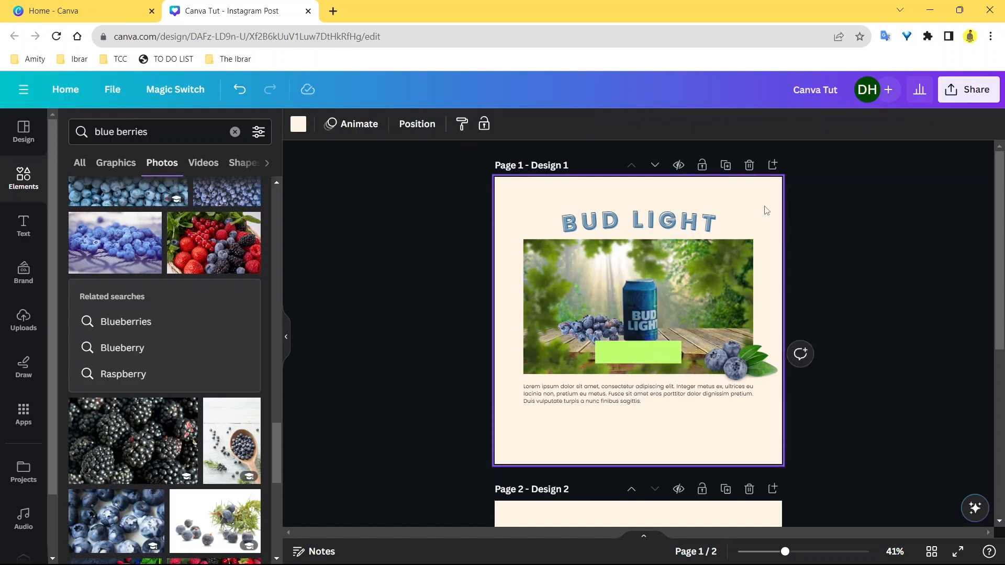
- Add a green circle in page 1's lower-right area and move the green rectangle to the page's lower left, below the paragraph
{"action": "key", "text": "c"}
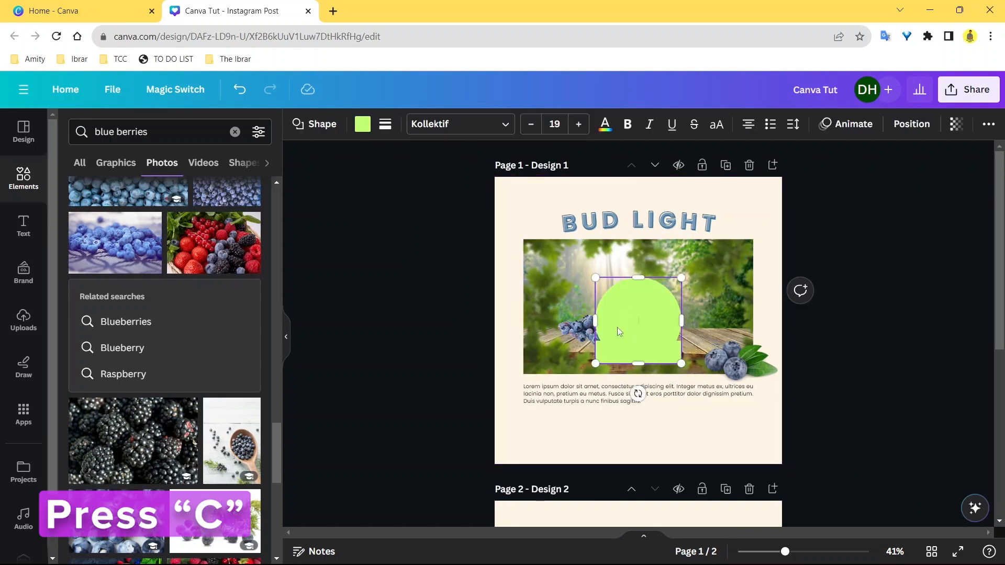
{"action": "left_click_drag", "start_coordinate": [639, 321], "coordinate": [702, 428]}
{"action": "left_click_drag", "start_coordinate": [641, 353], "coordinate": [575, 436]}
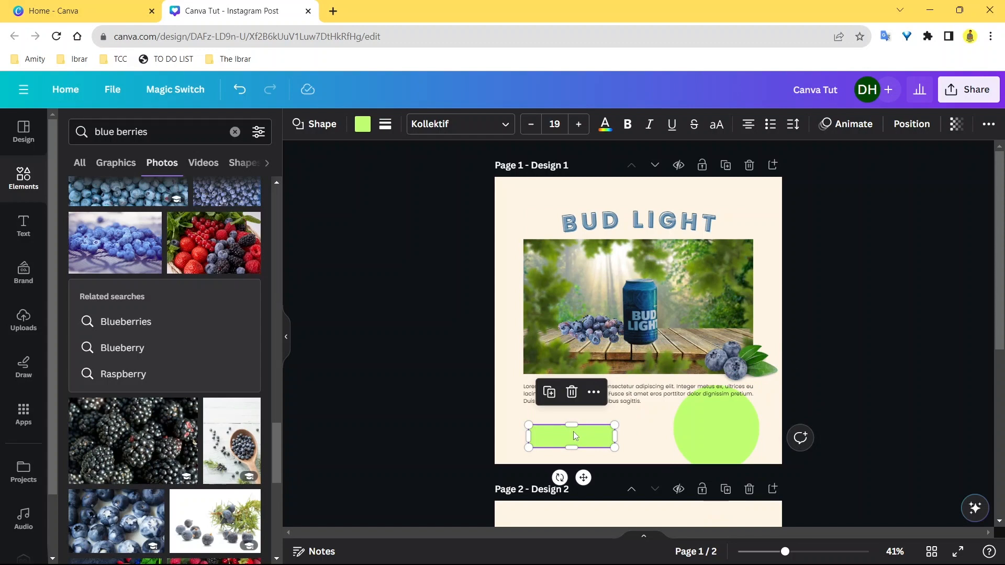
- Line up the green rectangle with the paragraph's left edge, fill it dark blue and set its corner rounding to 100
{"action": "mouse_move", "coordinate": [576, 426]}
{"action": "left_mouse_down"}
{"action": "mouse_move", "coordinate": [574, 412]}
{"action": "mouse_move", "coordinate": [581, 432]}
{"action": "left_mouse_up"}
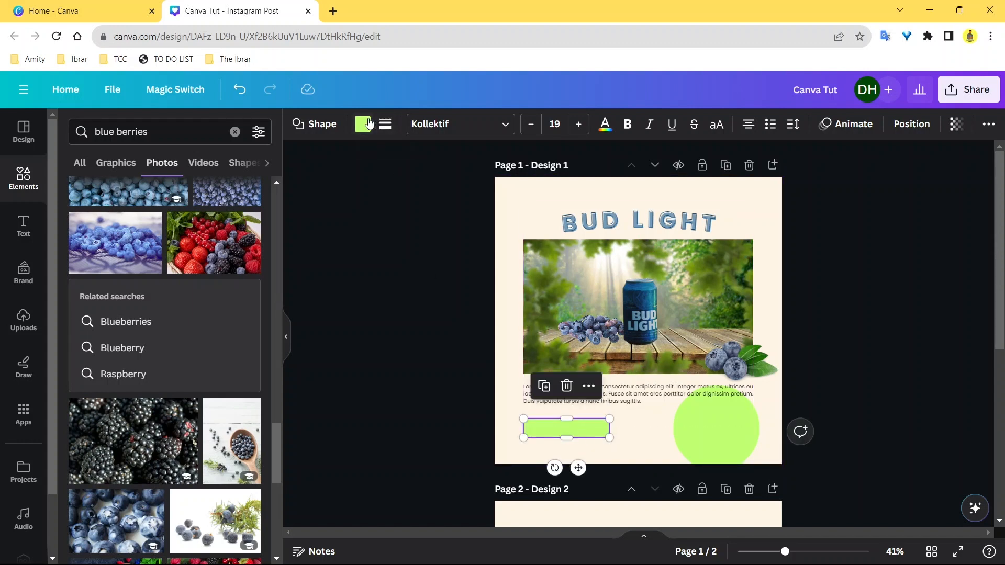
{"action": "left_click", "coordinate": [368, 124]}
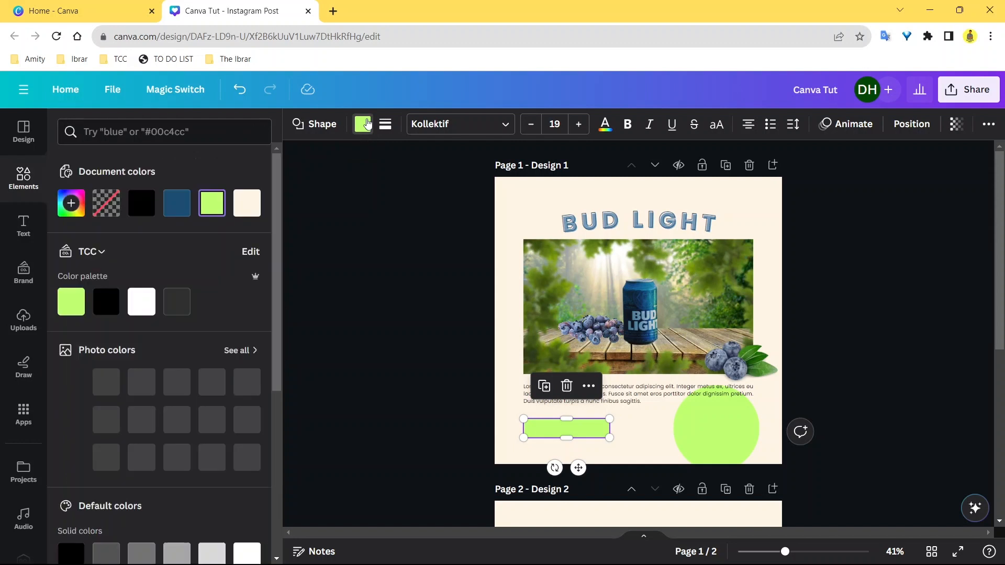
{"action": "left_click", "coordinate": [185, 208]}
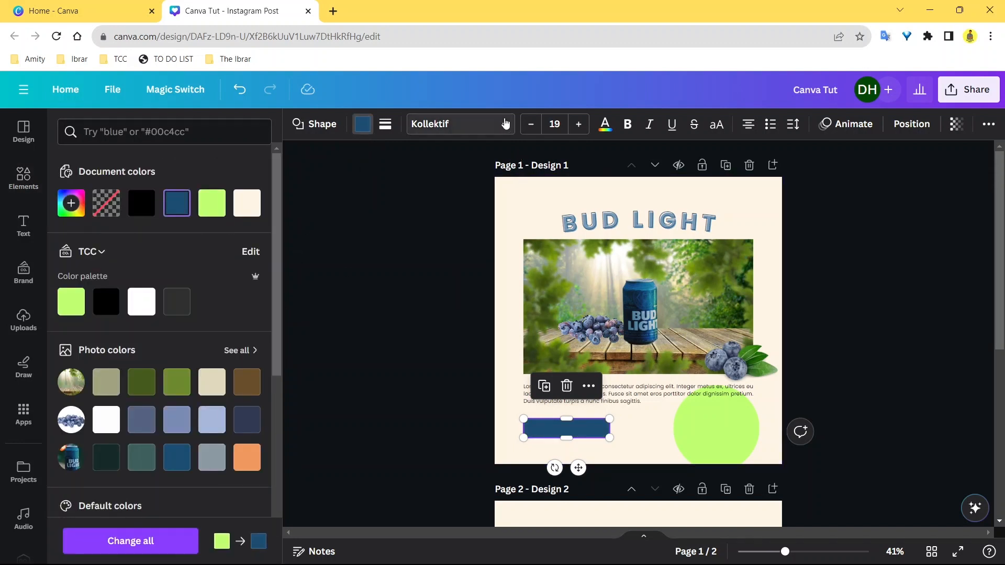
{"action": "left_click", "coordinate": [388, 134]}
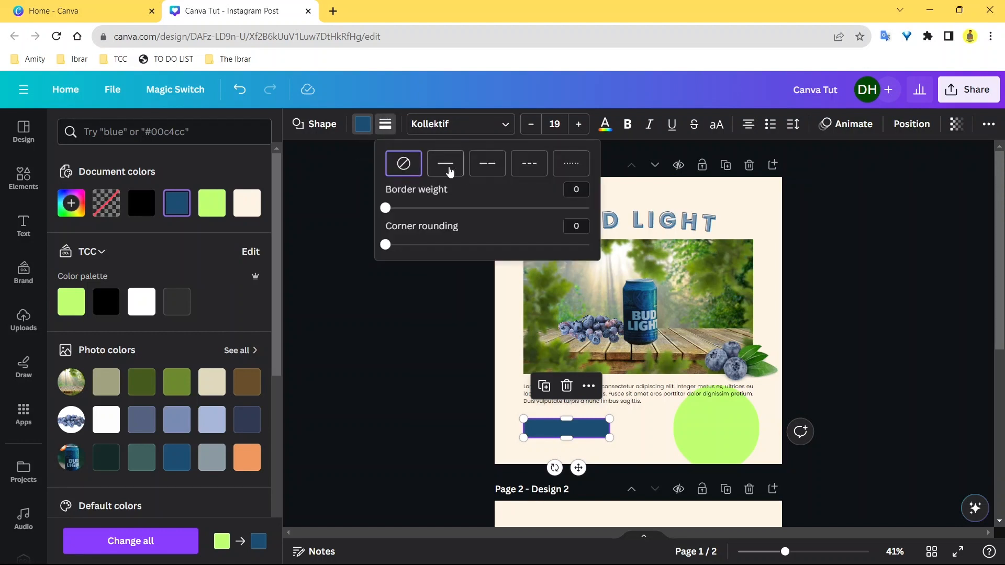
{"action": "left_click_drag", "start_coordinate": [385, 246], "coordinate": [590, 245]}
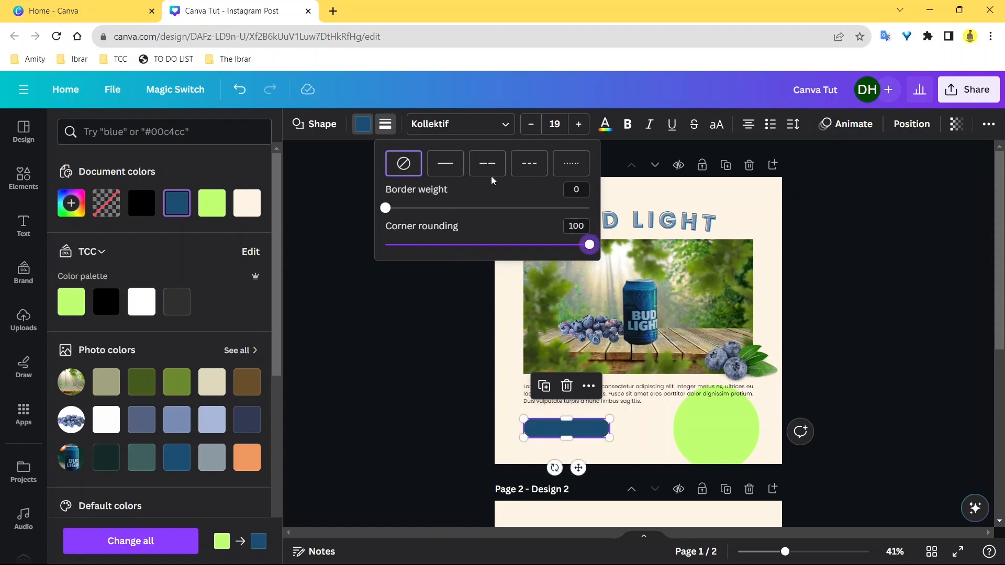
- Give the rounded dark blue rectangle a solid border and set its fill to no color
{"action": "left_click", "coordinate": [445, 164]}
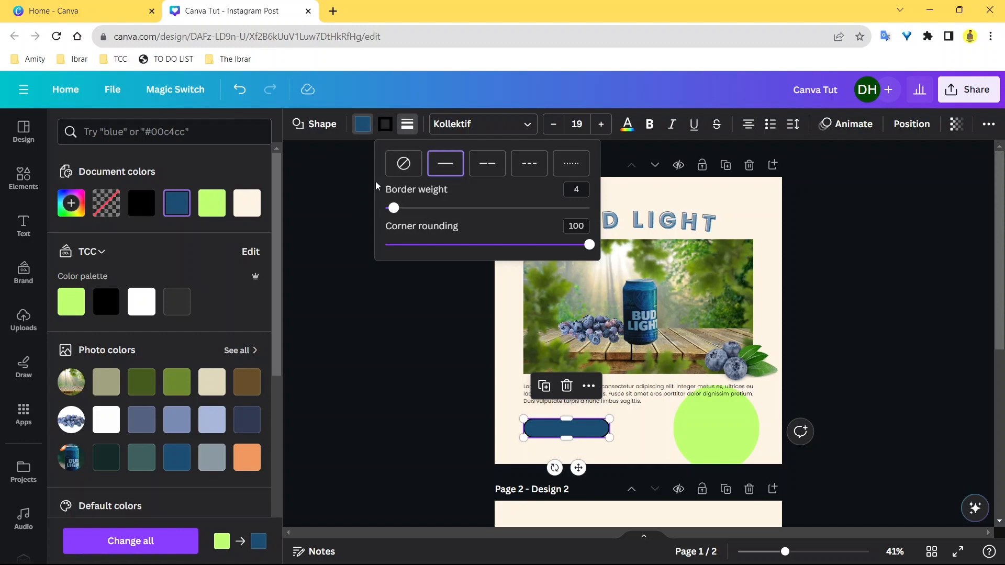
{"action": "left_click", "coordinate": [362, 128]}
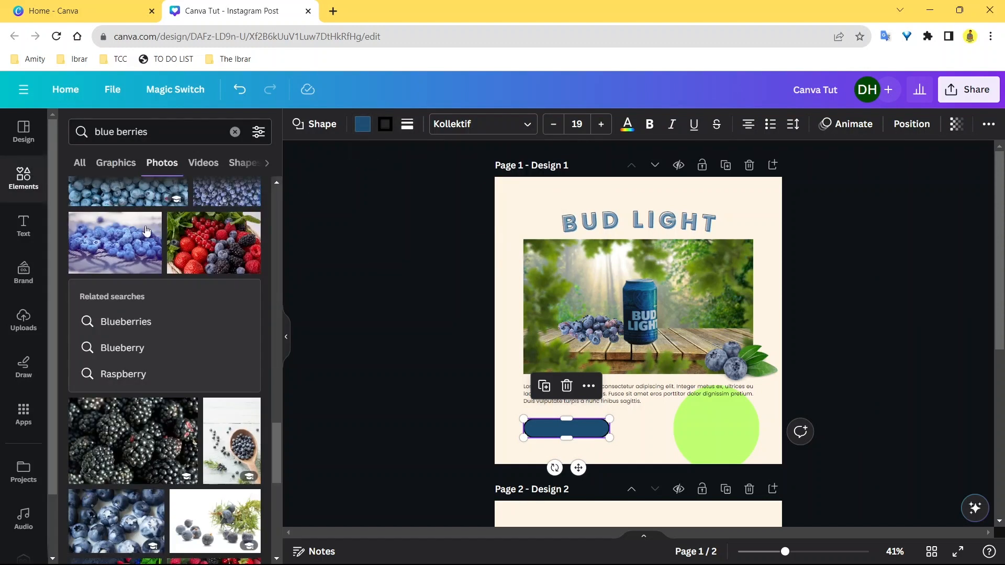
{"action": "left_click", "coordinate": [362, 124]}
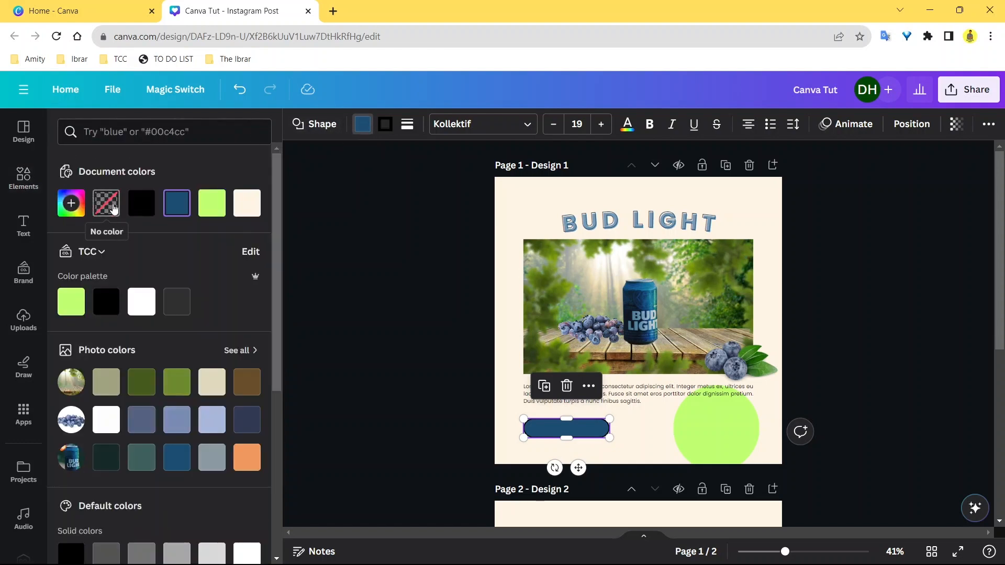
{"action": "left_click", "coordinate": [107, 208]}
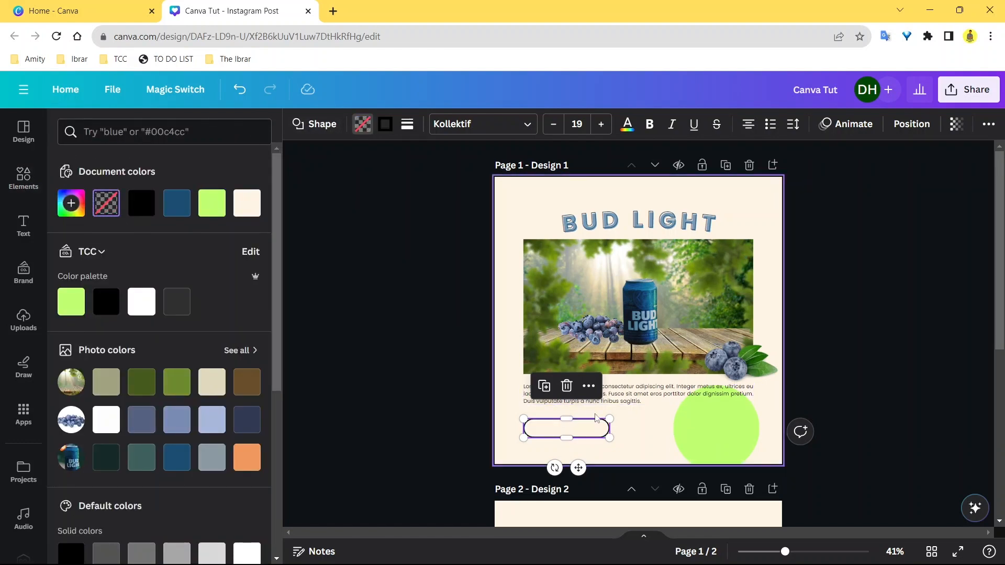
{"action": "scroll", "coordinate": [582, 418], "scroll_direction": "up", "scroll_amount": 5}
{"action": "scroll", "coordinate": [582, 418], "scroll_direction": "down", "scroll_amount": 5}
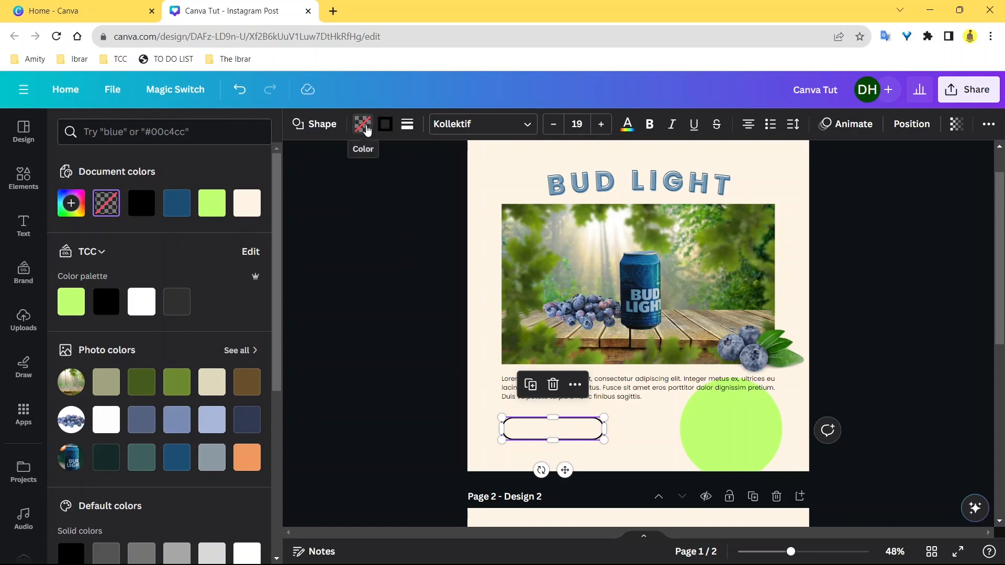
- Restore the rounded rectangle's dark blue document color fill and remove its solid border
{"action": "left_click", "coordinate": [181, 207]}
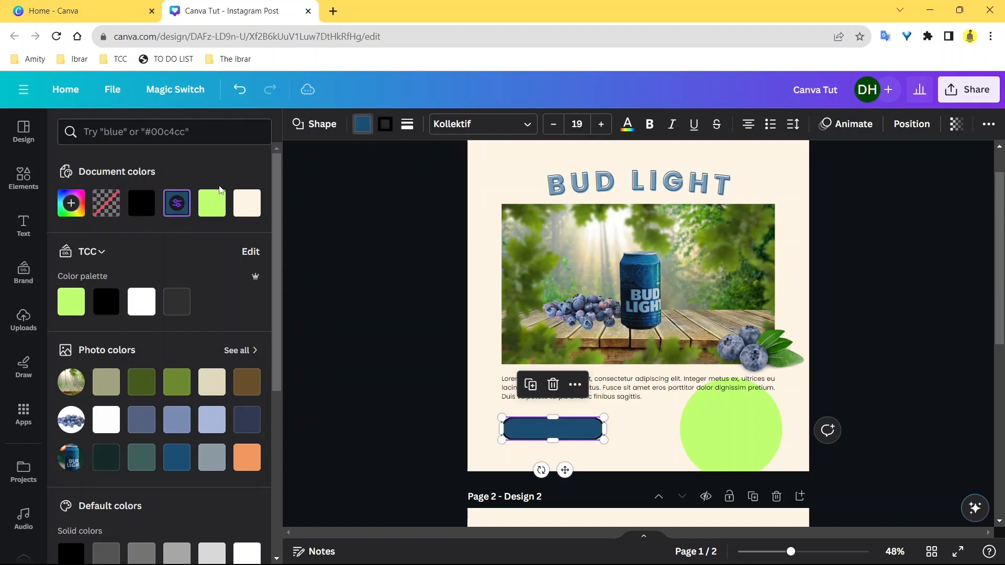
{"action": "left_click", "coordinate": [389, 129]}
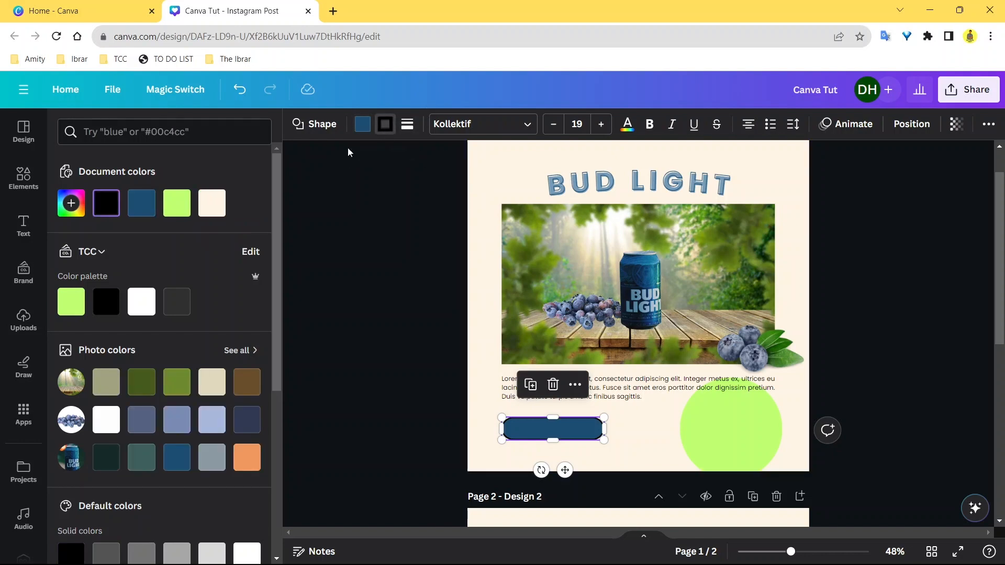
{"action": "left_click", "coordinate": [386, 126]}
{"action": "left_click", "coordinate": [386, 126]}
{"action": "left_click", "coordinate": [408, 126]}
{"action": "left_click", "coordinate": [599, 189]}
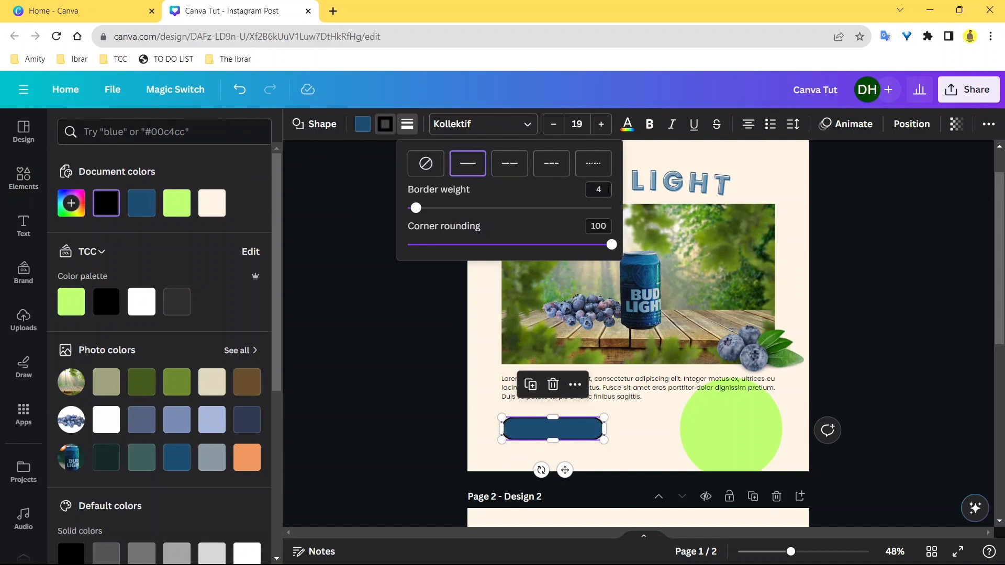
{"action": "left_click", "coordinate": [426, 164]}
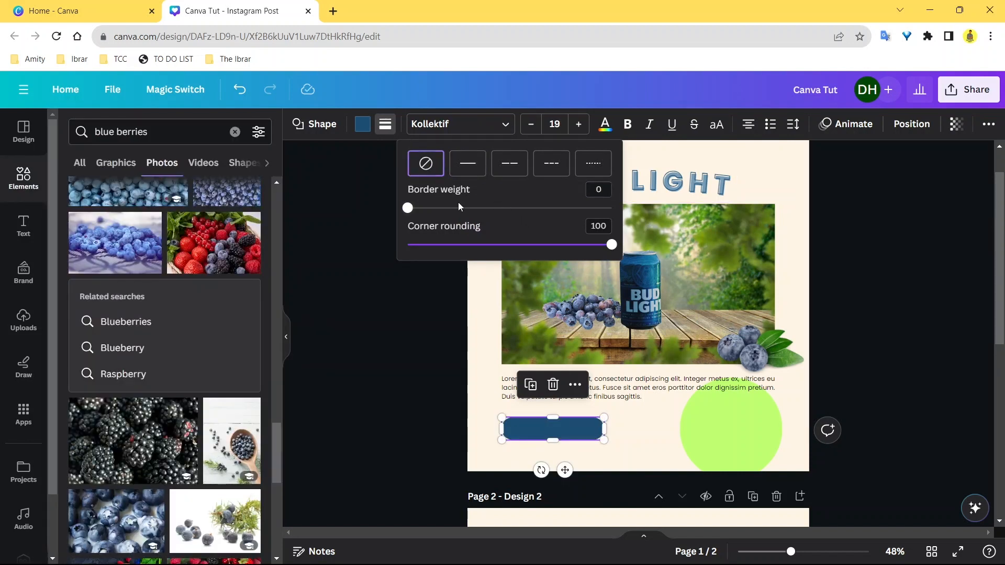
{"action": "key", "text": "Escape"}
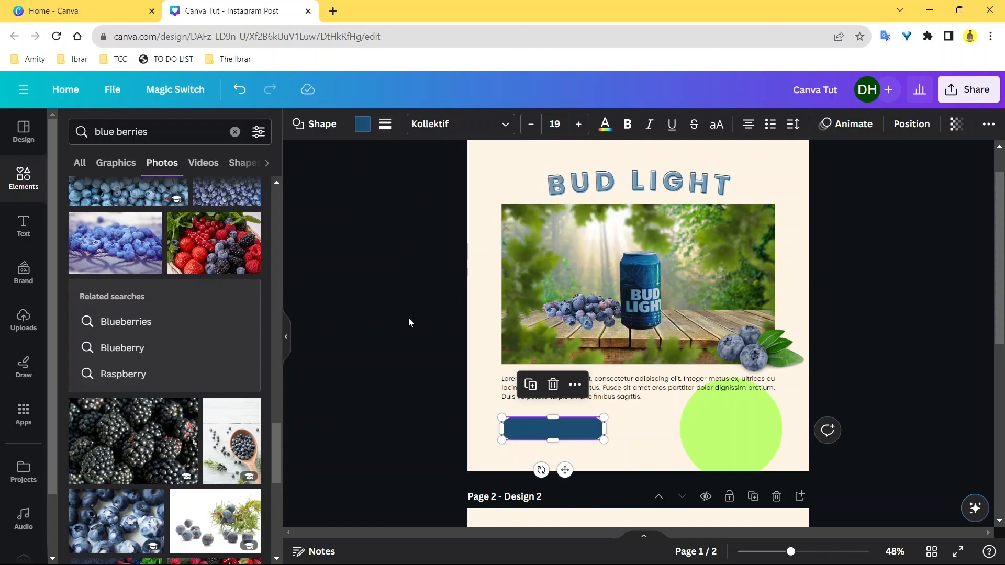
- Move the green circle into page 1's lower-right corner so it extends past the page's right edge
{"action": "left_click", "coordinate": [801, 263]}
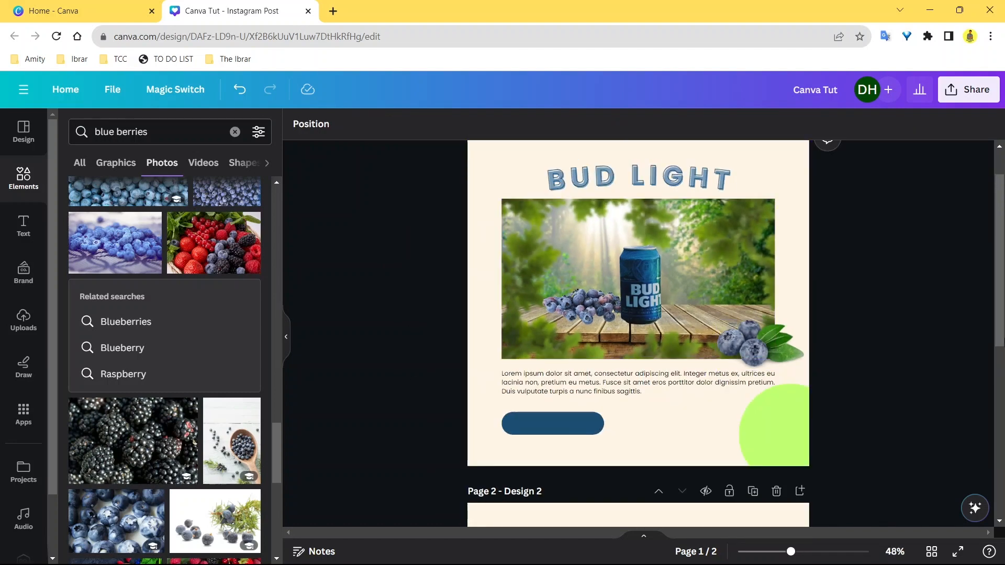
{"action": "scroll", "coordinate": [638, 314], "scroll_direction": "up", "scroll_amount": 1}
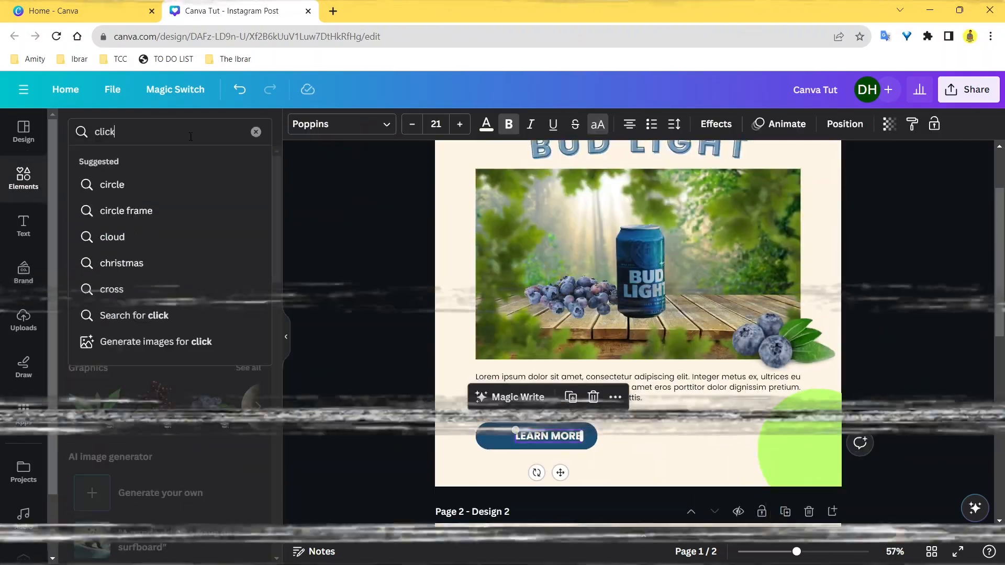
- Search the elements library for "click"
{"action": "key", "text": "Return"}
{"action": "left_click", "coordinate": [225, 137]}
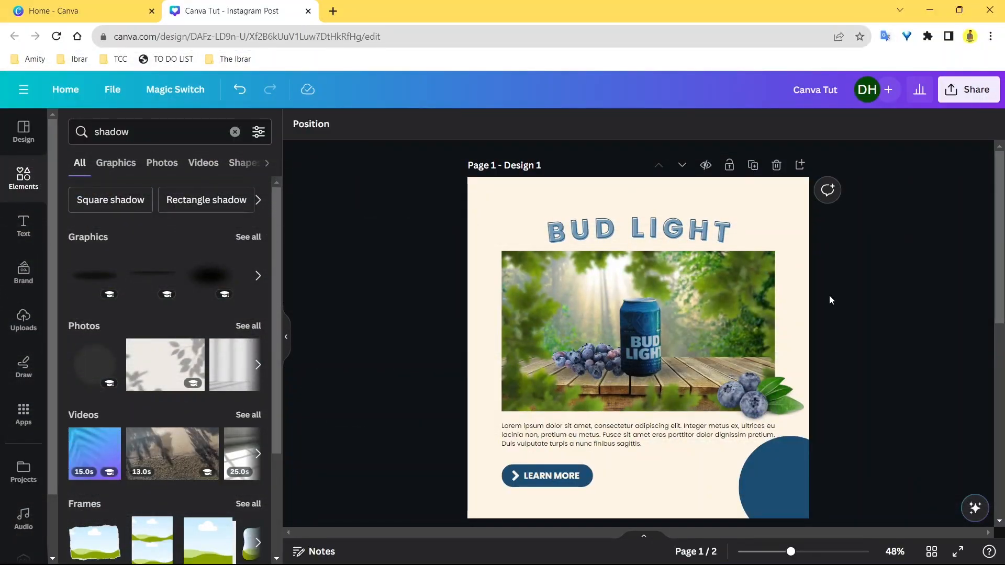
- Nudge the dark blue circle in page 1's lower-right corner and set its transparency to 79
{"action": "left_click", "coordinate": [777, 480]}
{"action": "left_click_drag", "start_coordinate": [780, 466], "coordinate": [783, 472]}
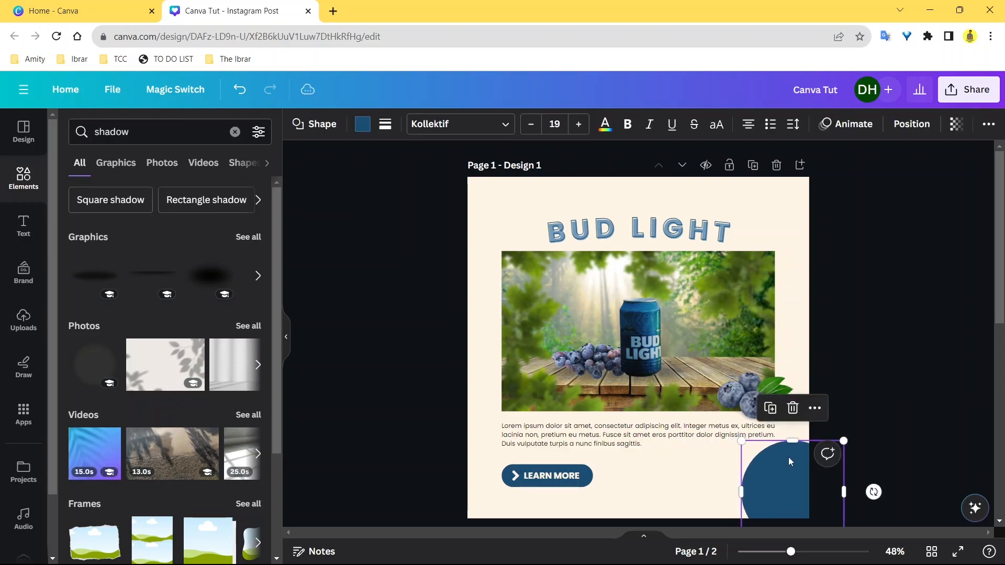
{"action": "left_click", "coordinate": [964, 126]}
{"action": "left_click_drag", "start_coordinate": [956, 177], "coordinate": [931, 189]}
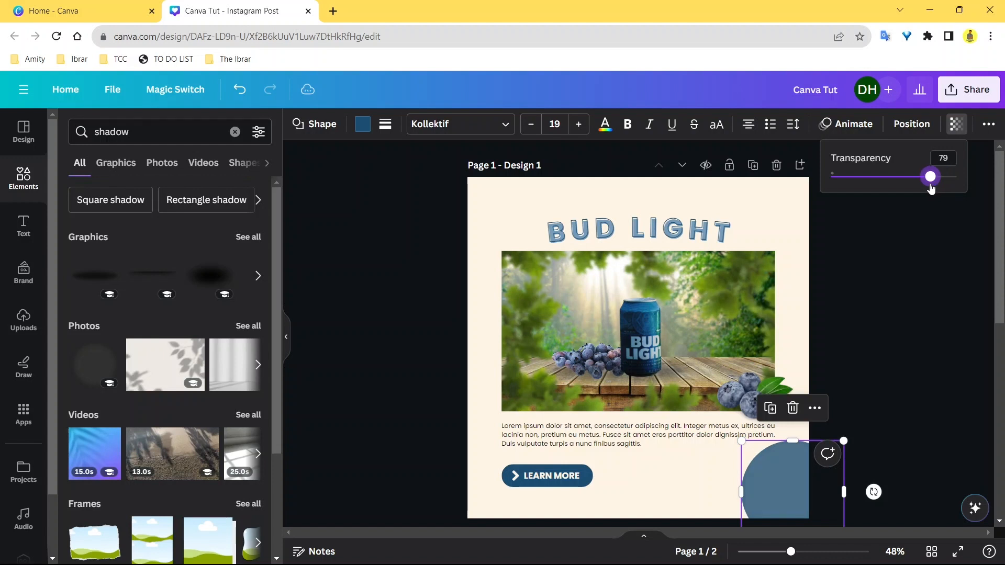
{"action": "left_click", "coordinate": [862, 300]}
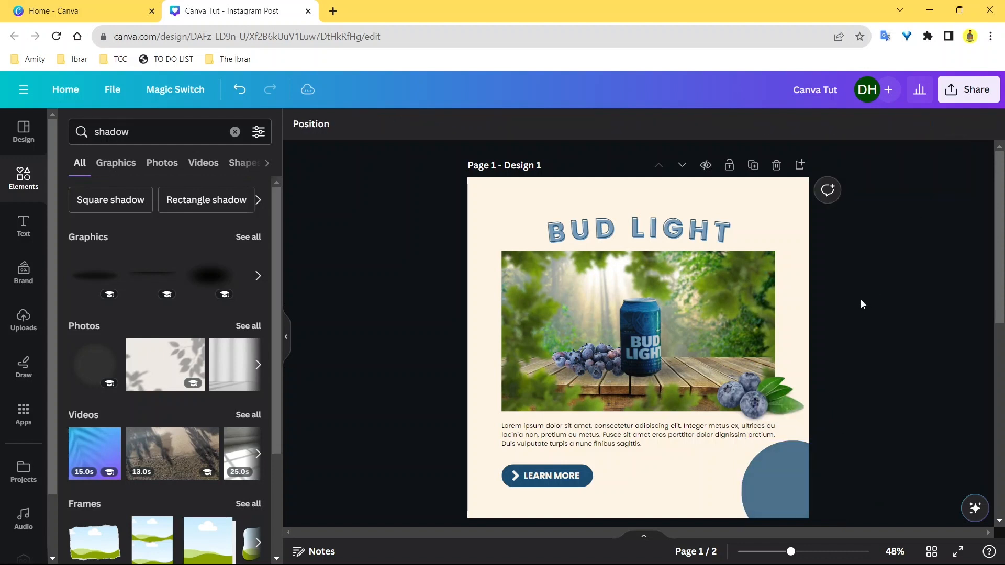
{"action": "scroll", "coordinate": [852, 286], "scroll_direction": "down", "scroll_amount": 3}
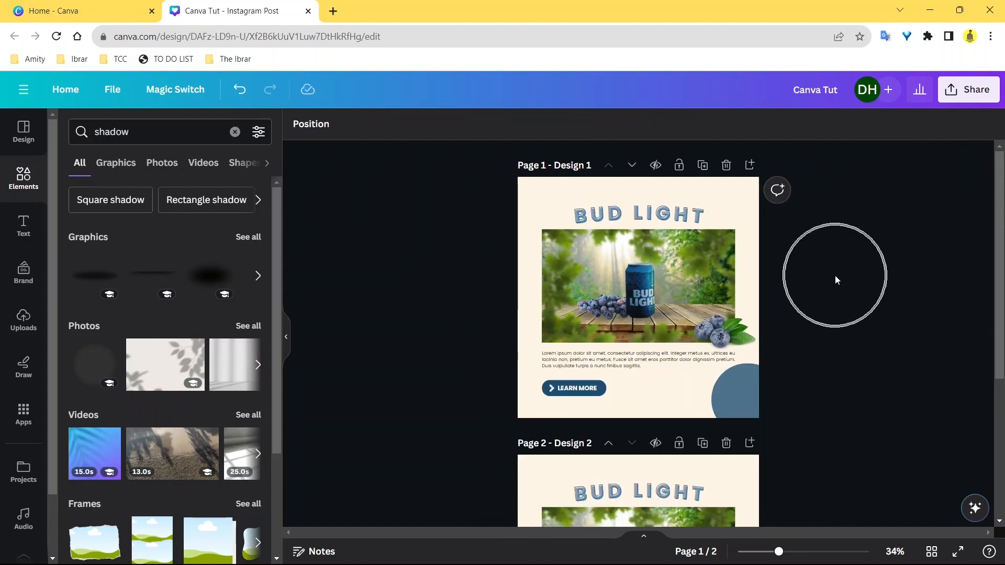
{"action": "scroll", "coordinate": [833, 282], "scroll_direction": "up", "scroll_amount": 3}
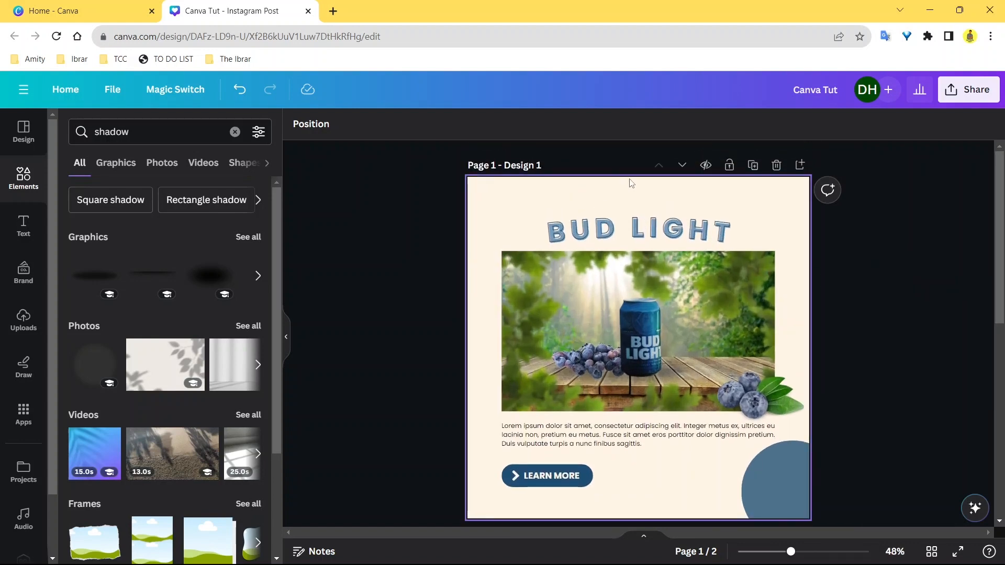
{"action": "scroll", "coordinate": [949, 200], "scroll_direction": "down", "scroll_amount": 1}
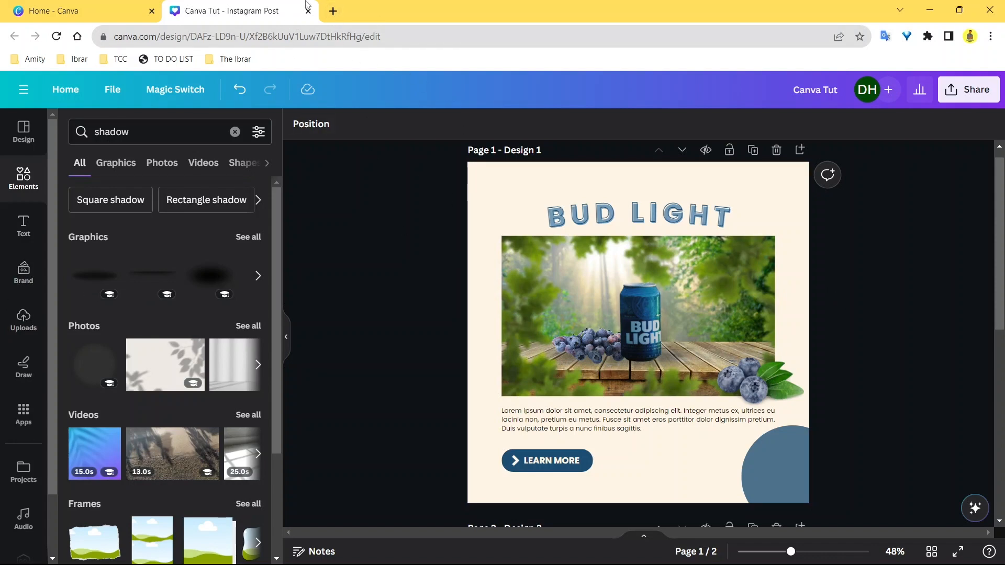
- Search Google Images for "berries" in a new browser tab
{"action": "left_click", "coordinate": [333, 11]}
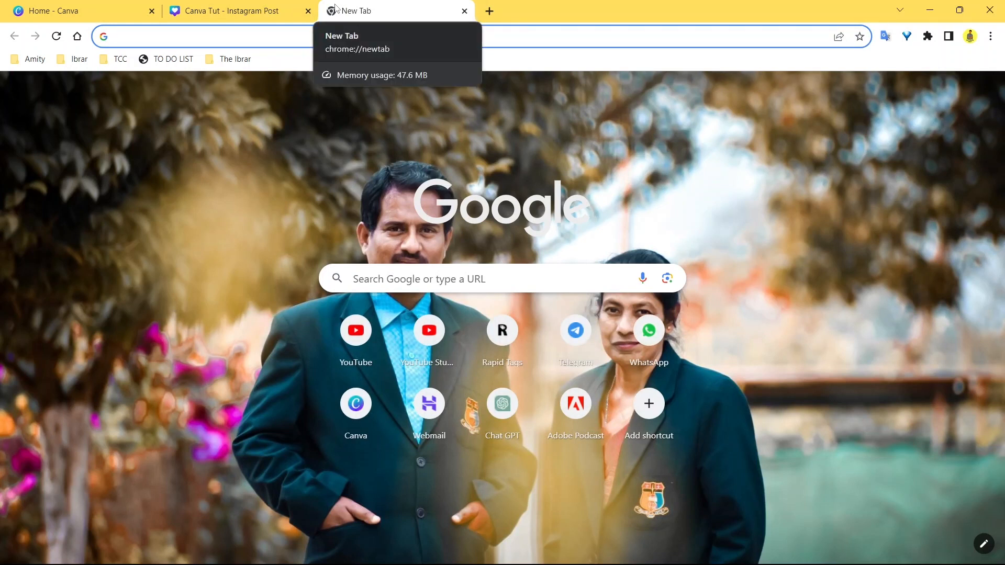
{"action": "type", "text": "berrier"}
{"action": "key", "text": "BackSpace"}
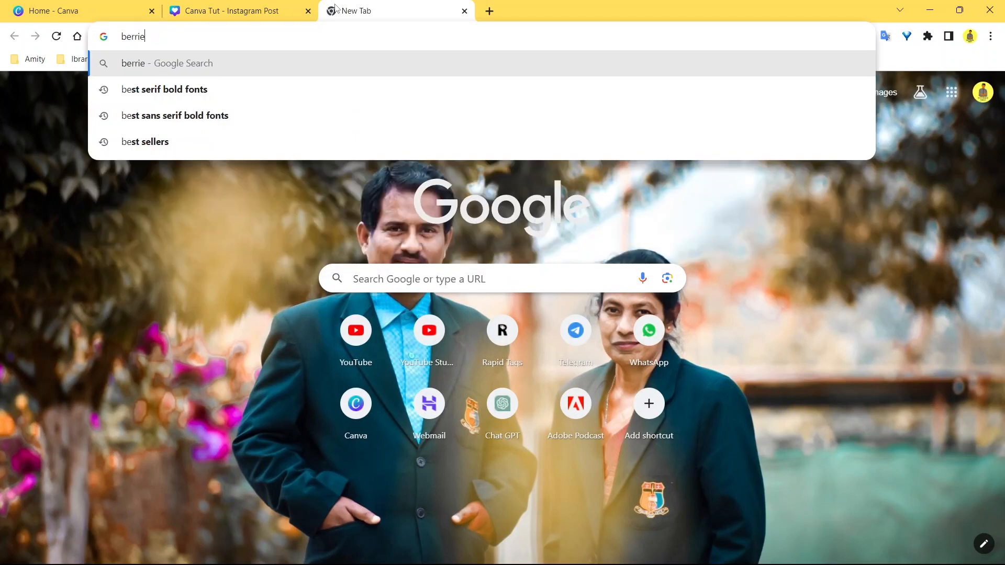
{"action": "type", "text": "s"}
{"action": "key", "text": "Return"}
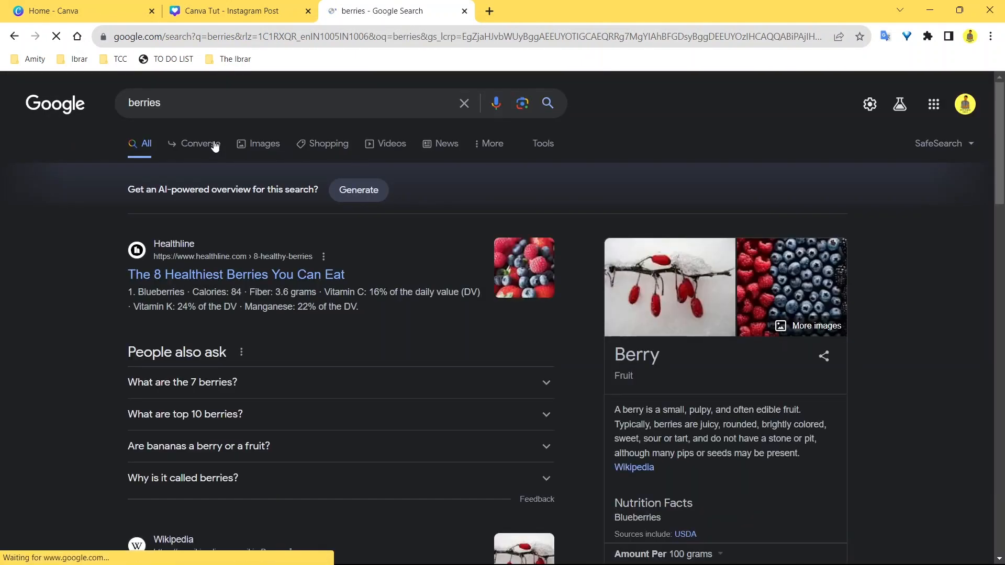
{"action": "left_click", "coordinate": [261, 141]}
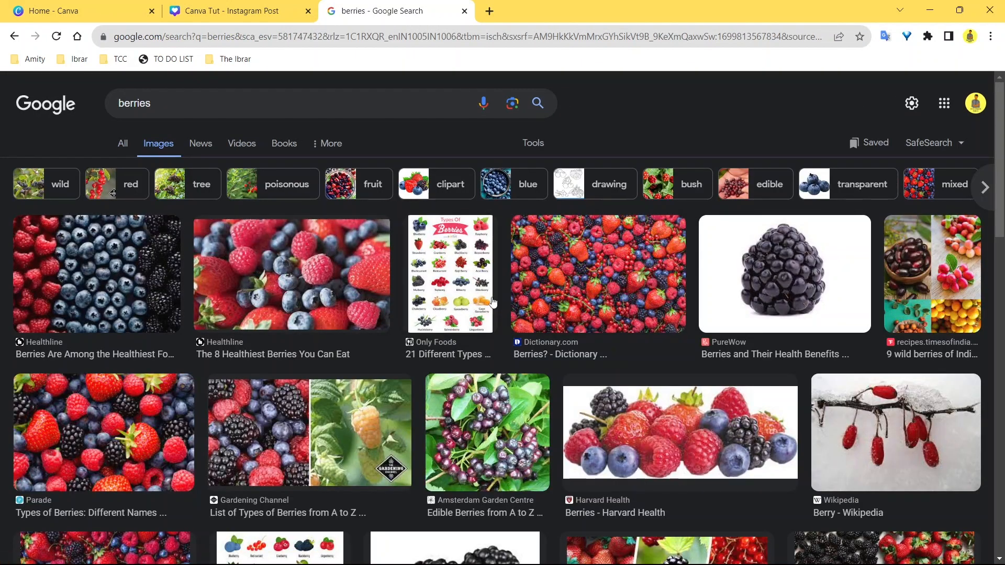
- Open the PureWow picture of a single blackberry in the image results and copy the image
{"action": "left_click", "coordinate": [796, 261]}
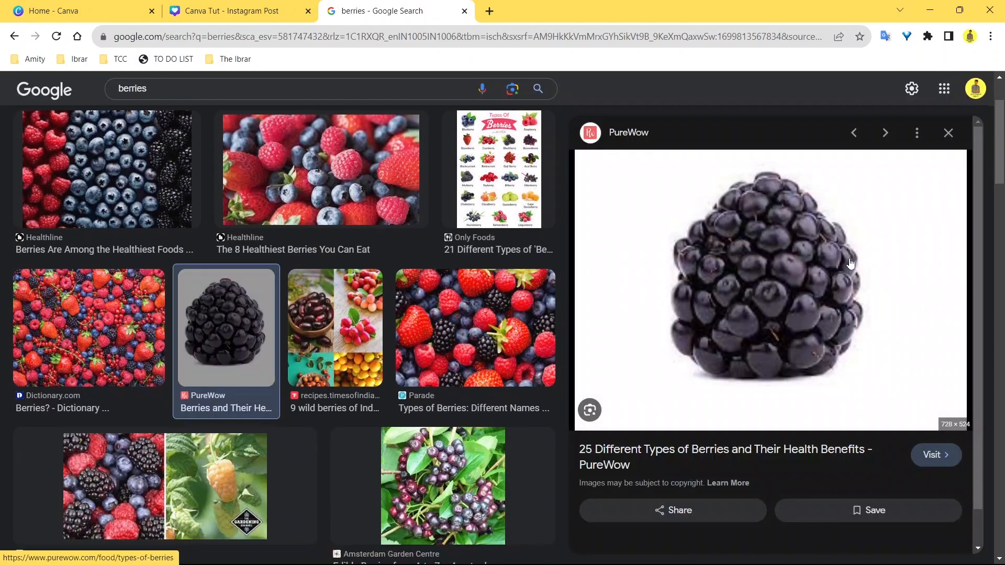
{"action": "right_click", "coordinate": [764, 213]}
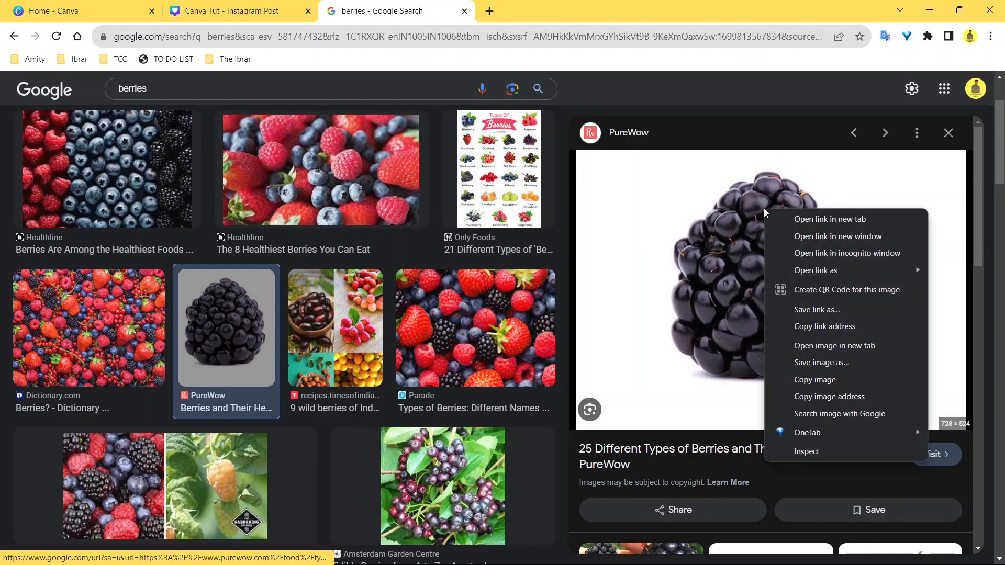
{"action": "left_click", "coordinate": [828, 381]}
- Switch back to the Canva design, paste the copied blackberry image on page 1 and place it over the can photo
{"action": "left_click", "coordinate": [233, 10]}
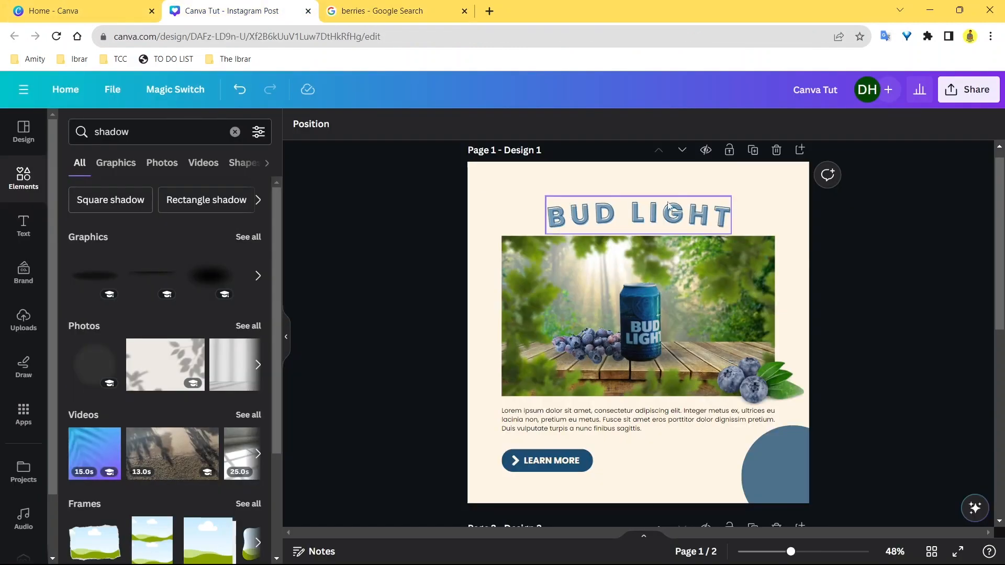
{"action": "left_click", "coordinate": [764, 180]}
{"action": "scroll", "coordinate": [875, 236], "scroll_direction": "down", "scroll_amount": 1}
{"action": "scroll", "coordinate": [837, 241], "scroll_direction": "up", "scroll_amount": 1}
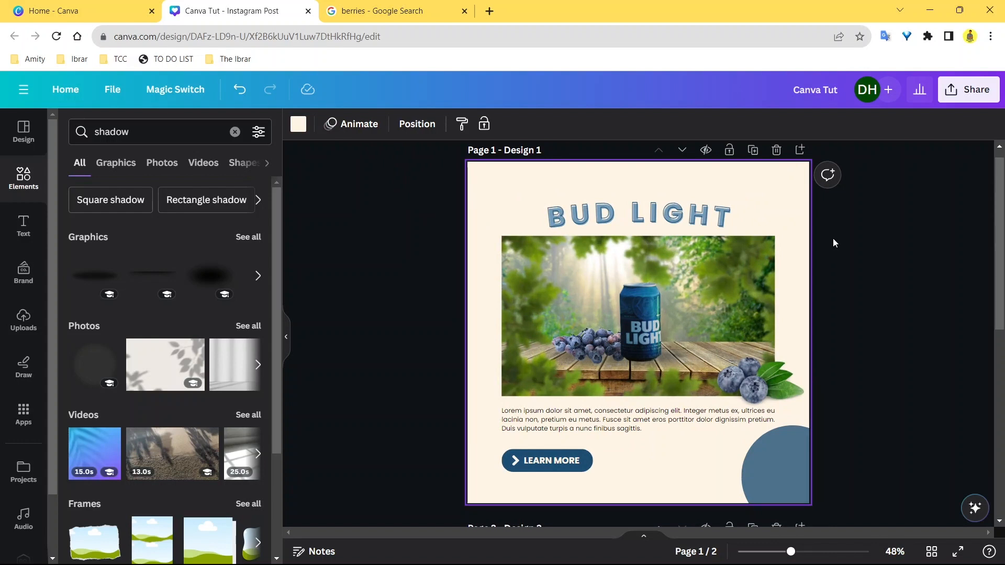
{"action": "key", "text": "ctrl+v"}
{"action": "left_click_drag", "start_coordinate": [684, 233], "coordinate": [672, 309]}
{"action": "left_click", "coordinate": [41, 320]}
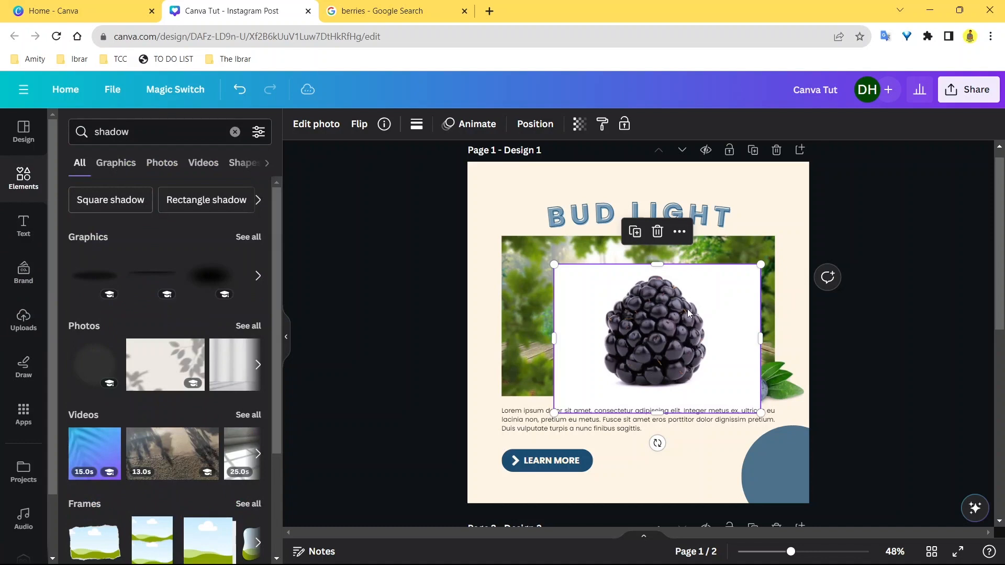
{"action": "left_click", "coordinate": [444, 20]}
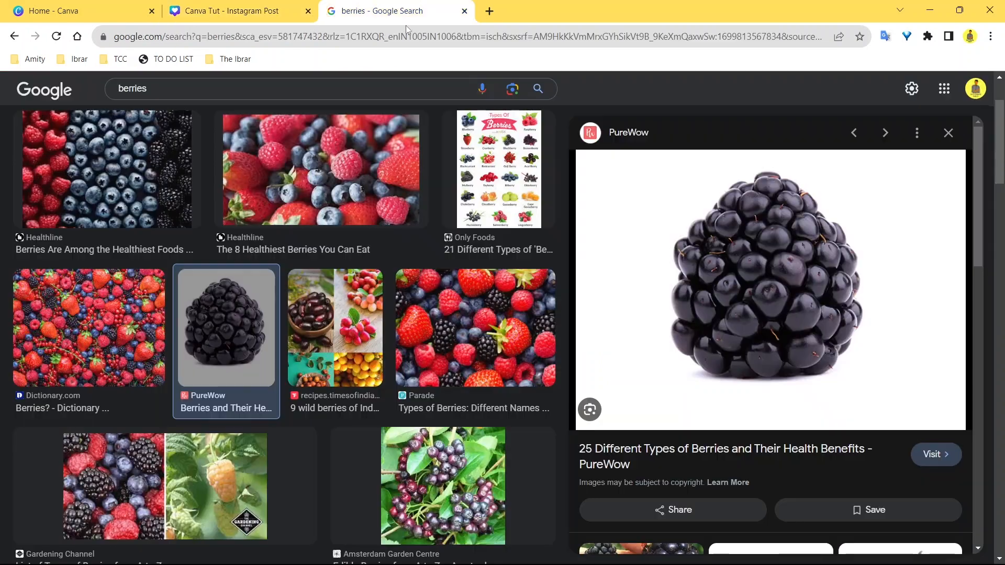
{"action": "left_click", "coordinate": [285, 10]}
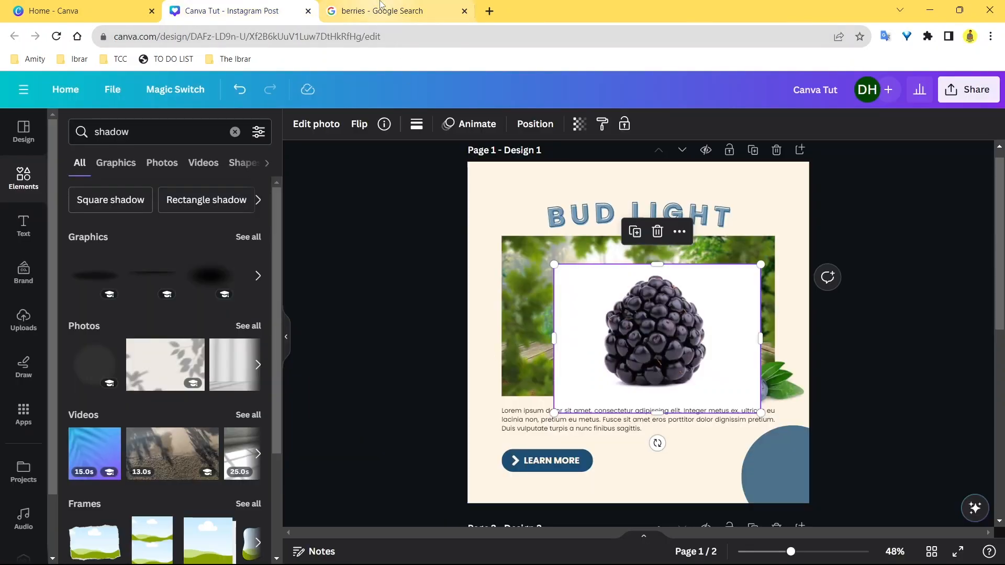
- Copy the PureWow blackberry picture again from the Google Images results, return to the Canva design and nudge the pasted image on page 1
{"action": "left_click", "coordinate": [396, 10]}
{"action": "right_click", "coordinate": [813, 241]}
{"action": "left_click", "coordinate": [872, 411]}
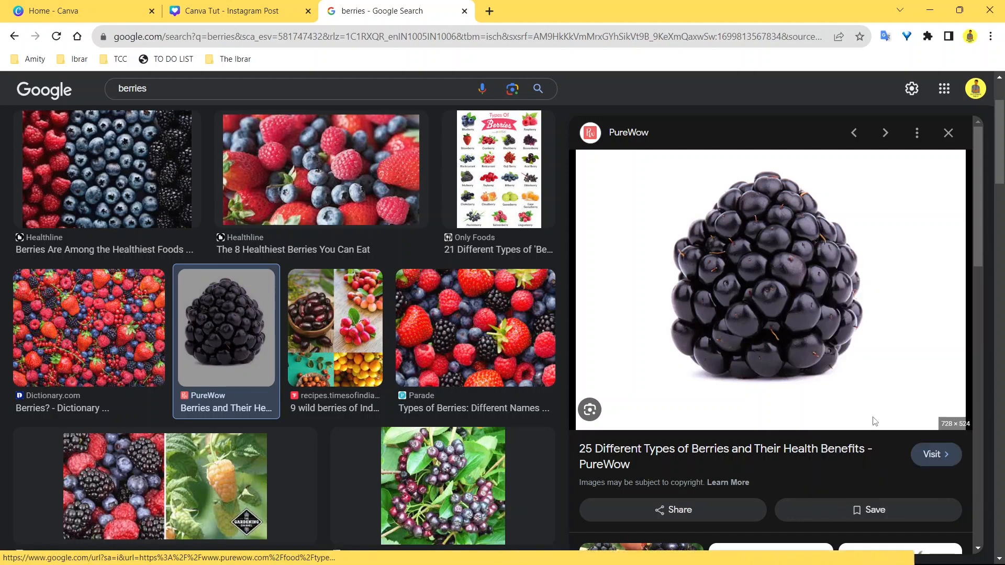
{"action": "key", "text": "ctrl+shift+Tab"}
{"action": "key", "text": "ctrl+v"}
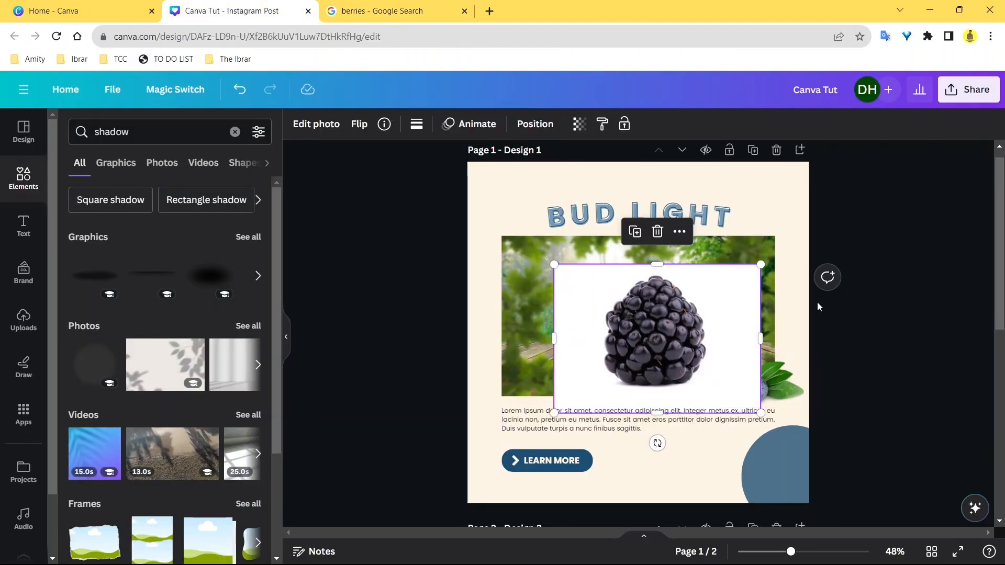
{"action": "left_click_drag", "start_coordinate": [715, 329], "coordinate": [722, 321]}
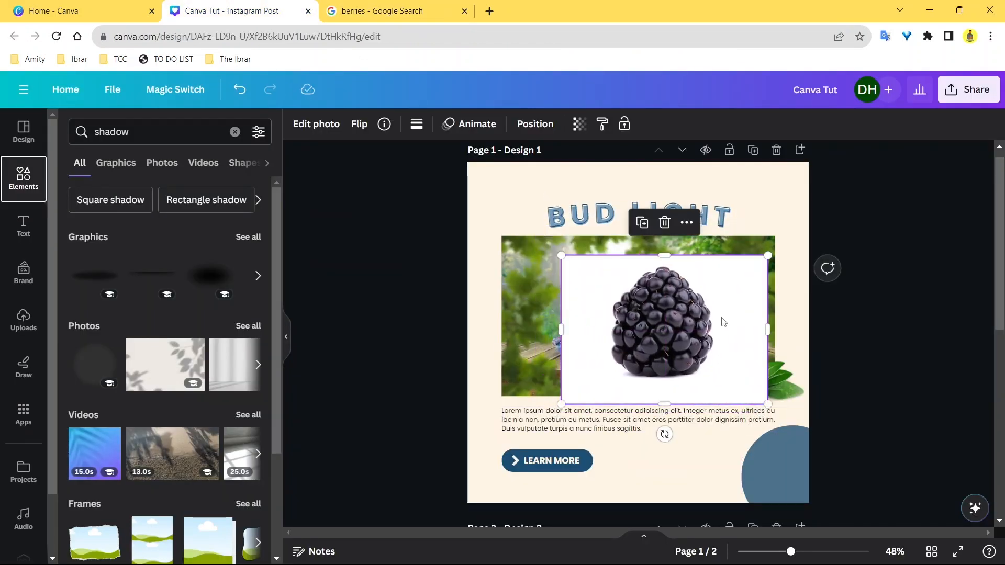
- Delete the pasted blackberry image covering the can photo on page 1
{"action": "left_click", "coordinate": [790, 228]}
{"action": "left_click", "coordinate": [688, 300]}
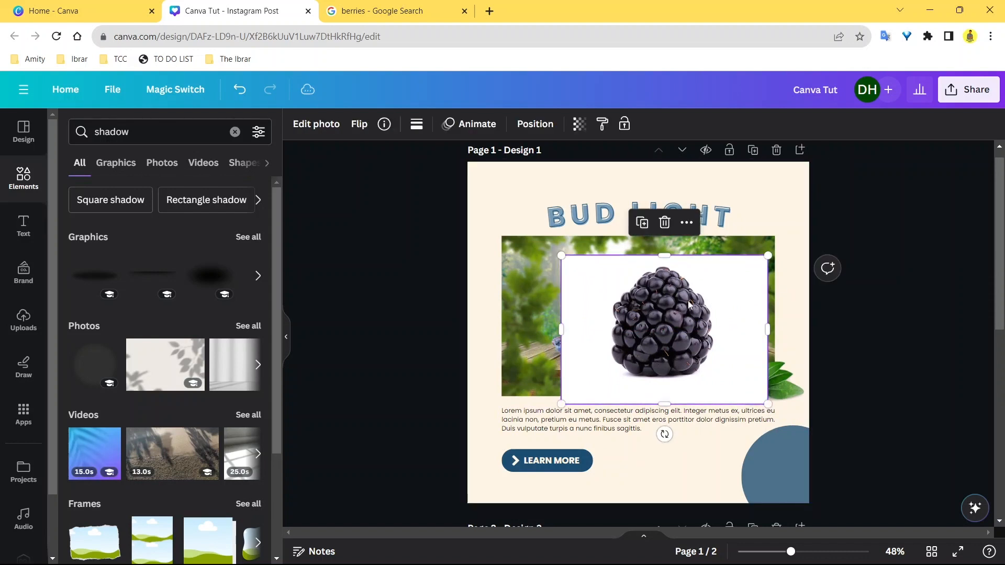
{"action": "key", "text": "Delete"}
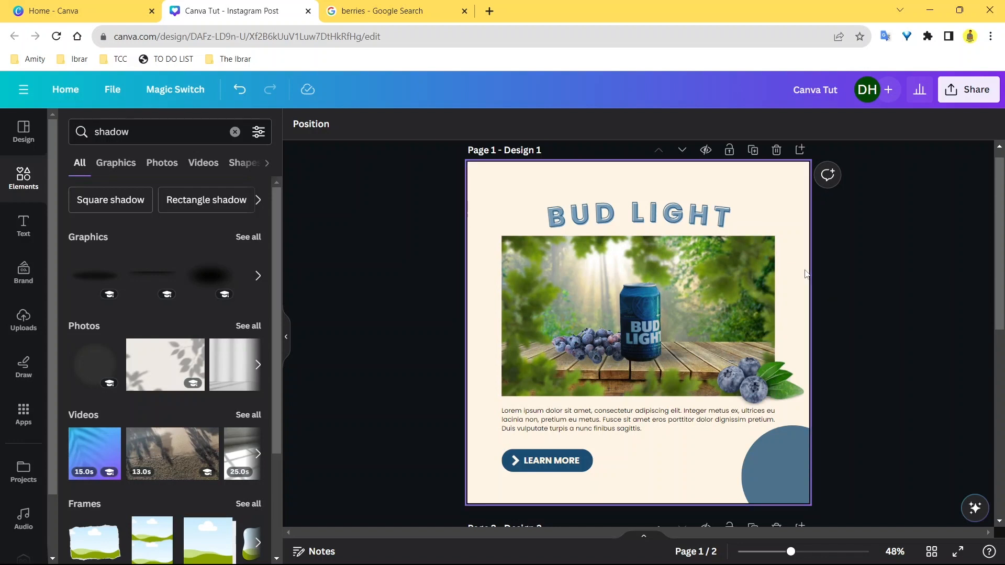
{"action": "scroll", "coordinate": [805, 274], "scroll_direction": "down", "scroll_amount": 1}
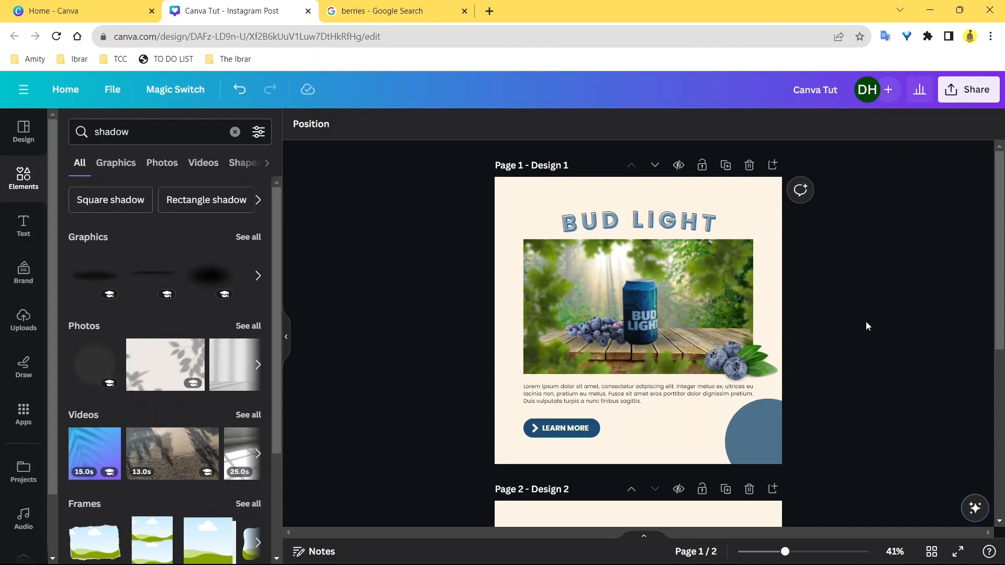
{"action": "scroll", "coordinate": [866, 321], "scroll_direction": "down", "scroll_amount": 5}
{"action": "scroll", "coordinate": [774, 356], "scroll_direction": "up", "scroll_amount": 4}
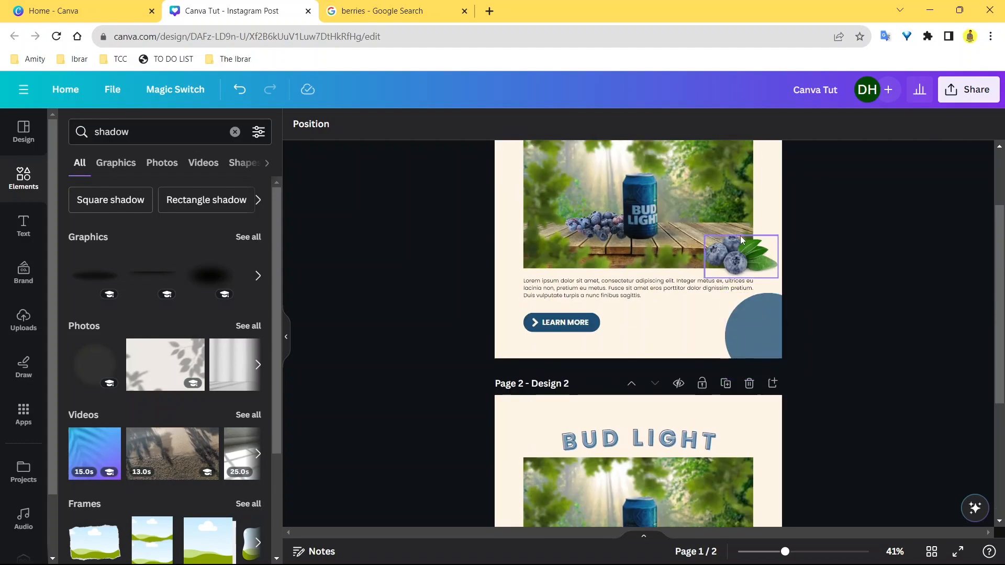
{"action": "scroll", "coordinate": [744, 245], "scroll_direction": "up", "scroll_amount": 3}
{"action": "scroll", "coordinate": [764, 314], "scroll_direction": "down", "scroll_amount": 3}
{"action": "scroll", "coordinate": [771, 330], "scroll_direction": "up", "scroll_amount": 3}
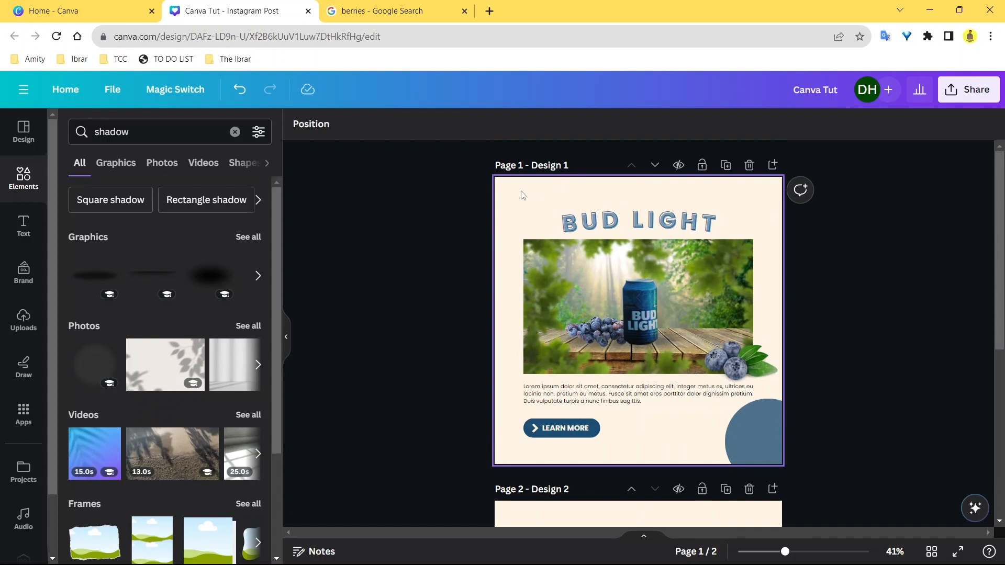
- Open the design's download settings, choose JPG as the file type and raise the quality to 100
{"action": "left_click", "coordinate": [968, 90]}
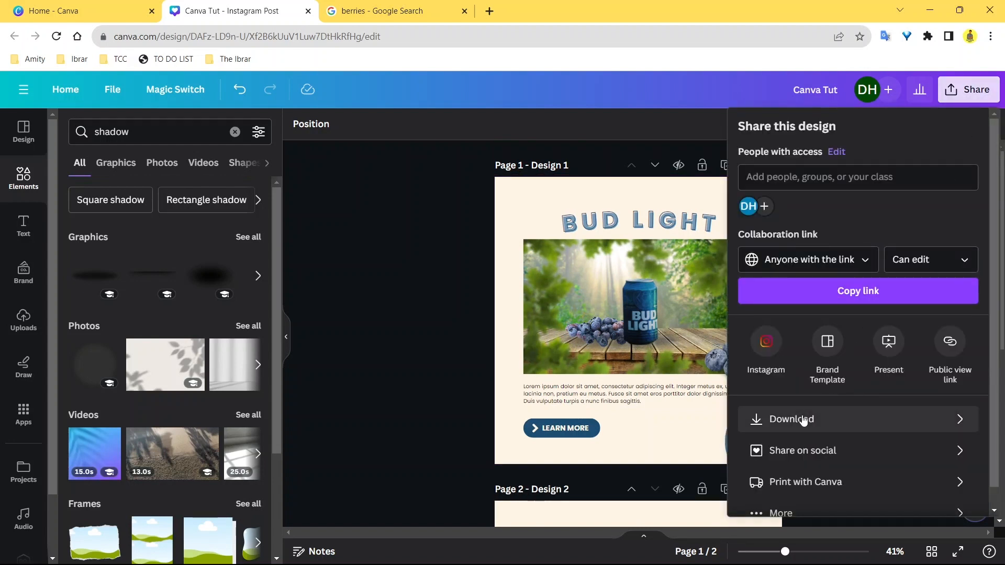
{"action": "left_click", "coordinate": [832, 419]}
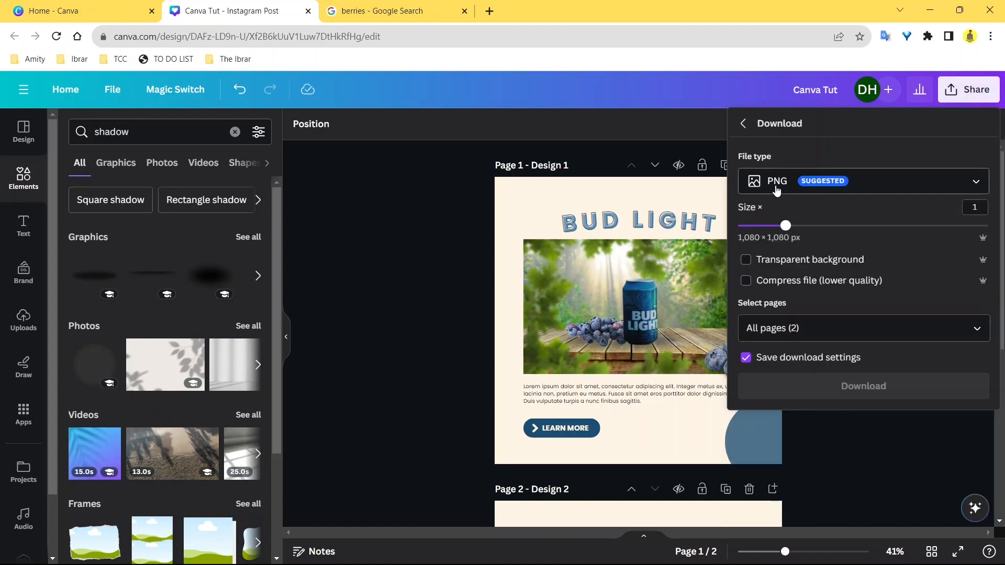
{"action": "left_click", "coordinate": [858, 186]}
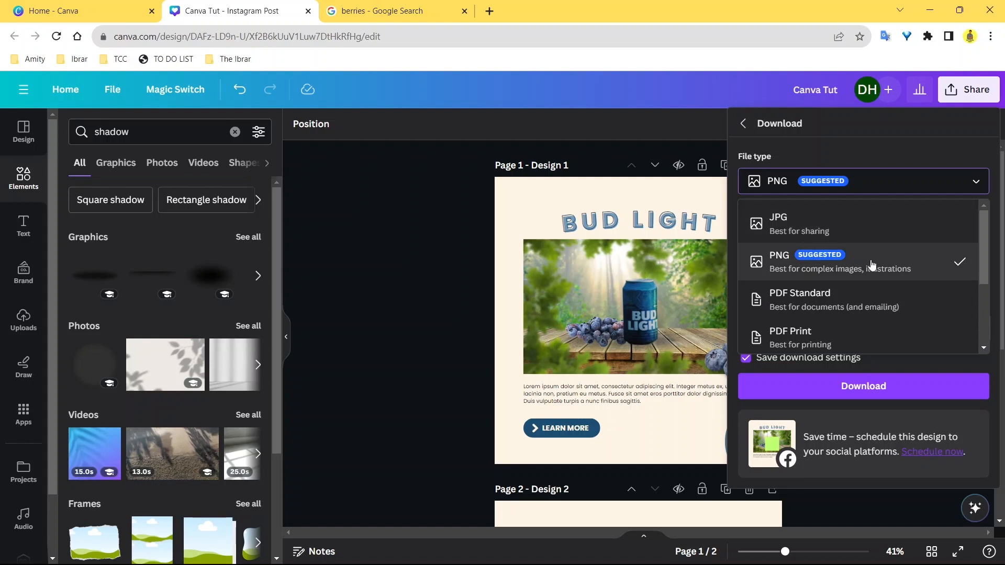
{"action": "left_click", "coordinate": [871, 229]}
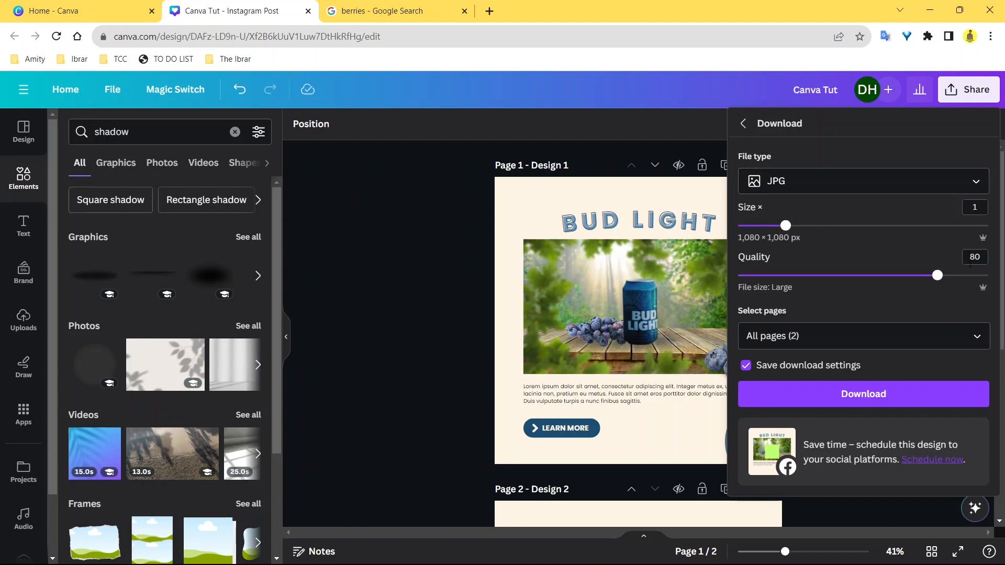
{"action": "left_click", "coordinate": [869, 180]}
{"action": "left_click", "coordinate": [837, 149]}
{"action": "mouse_move", "coordinate": [785, 226]}
{"action": "left_mouse_down"}
{"action": "mouse_move", "coordinate": [930, 228]}
{"action": "mouse_move", "coordinate": [782, 230]}
{"action": "left_mouse_up"}
{"action": "left_click_drag", "start_coordinate": [937, 275], "coordinate": [983, 277]}
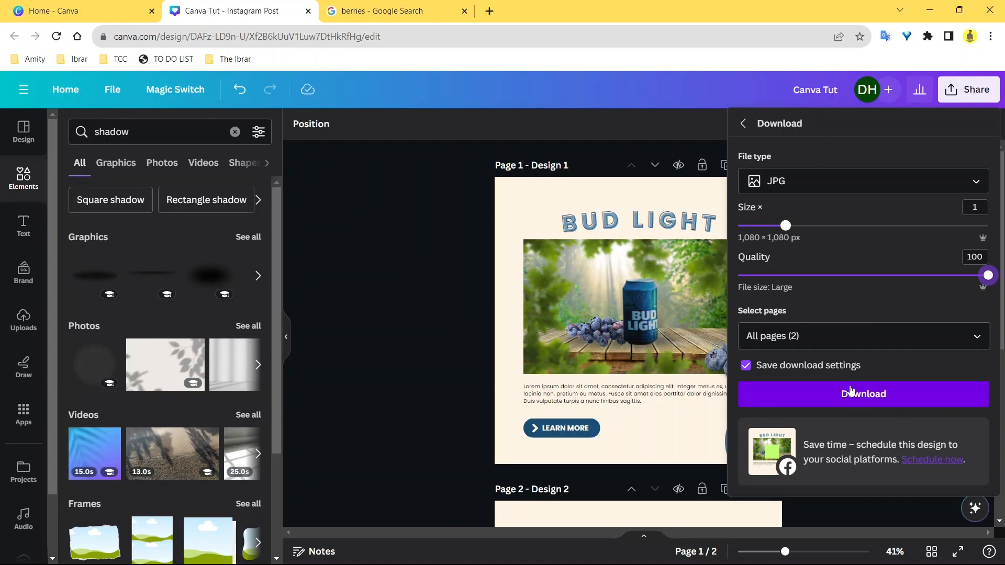
- Limit the download to Page 1 – Design 1 only and download it
{"action": "scroll", "coordinate": [578, 347], "scroll_direction": "down", "scroll_amount": 4}
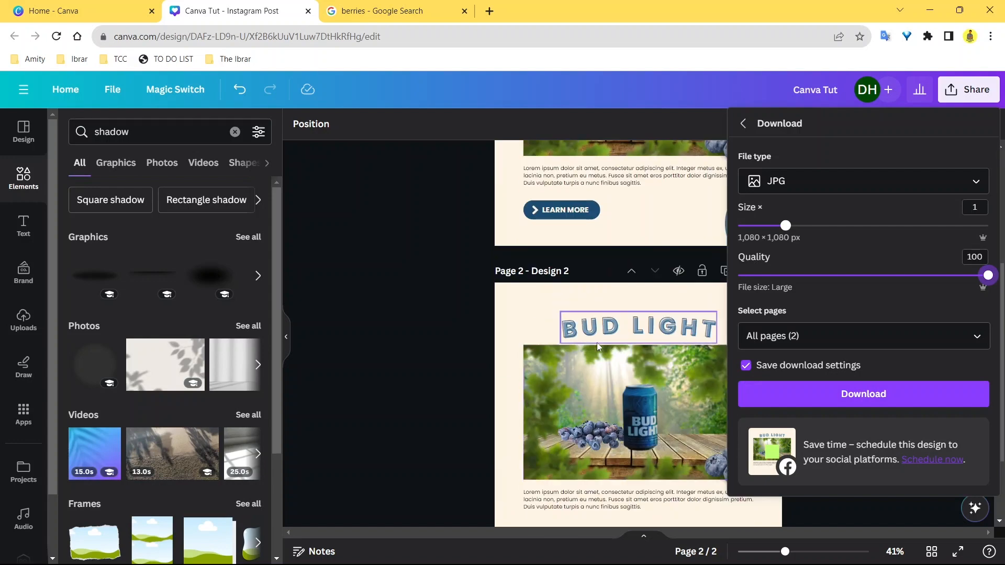
{"action": "scroll", "coordinate": [700, 291], "scroll_direction": "up", "scroll_amount": 4}
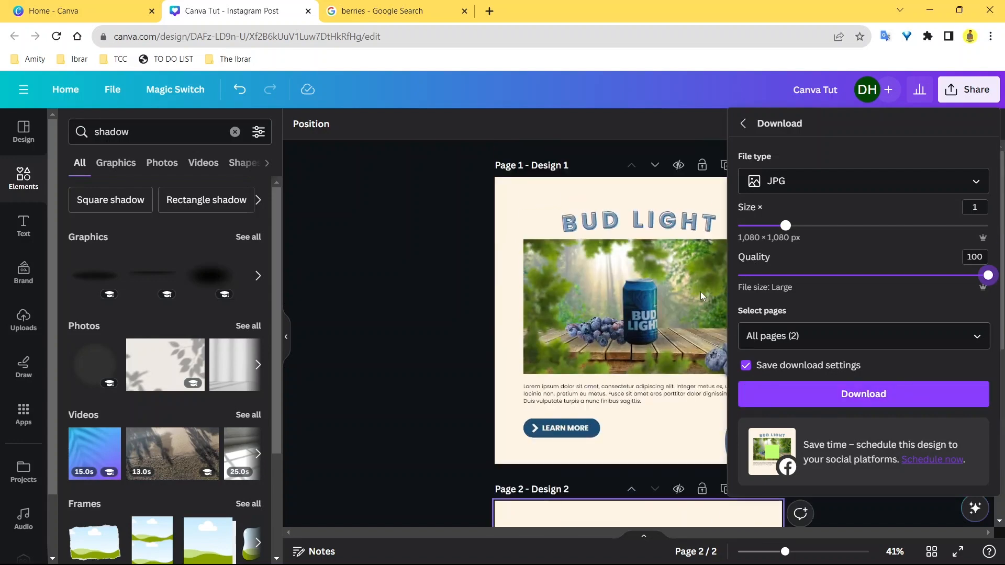
{"action": "left_click", "coordinate": [840, 336]}
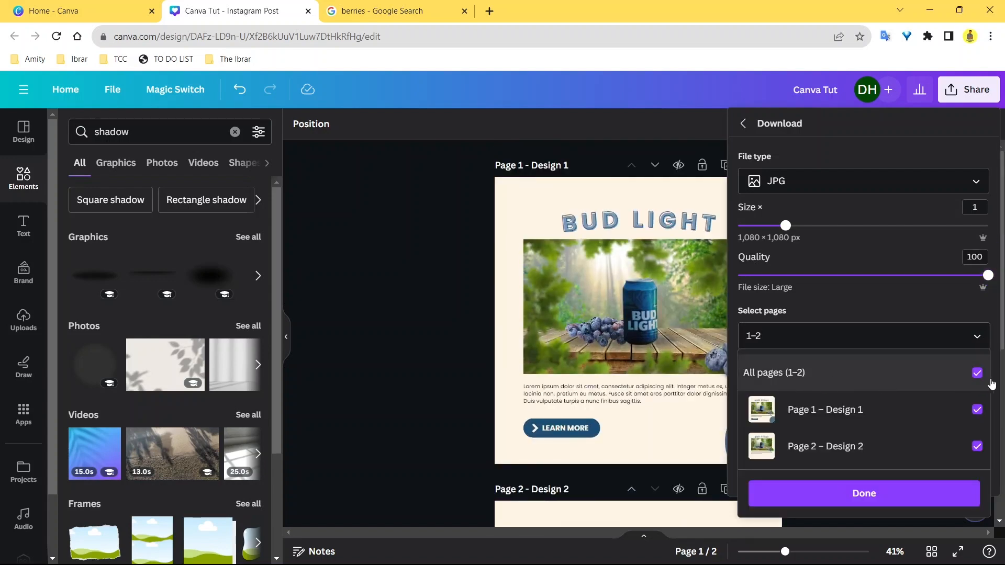
{"action": "left_click", "coordinate": [963, 378]}
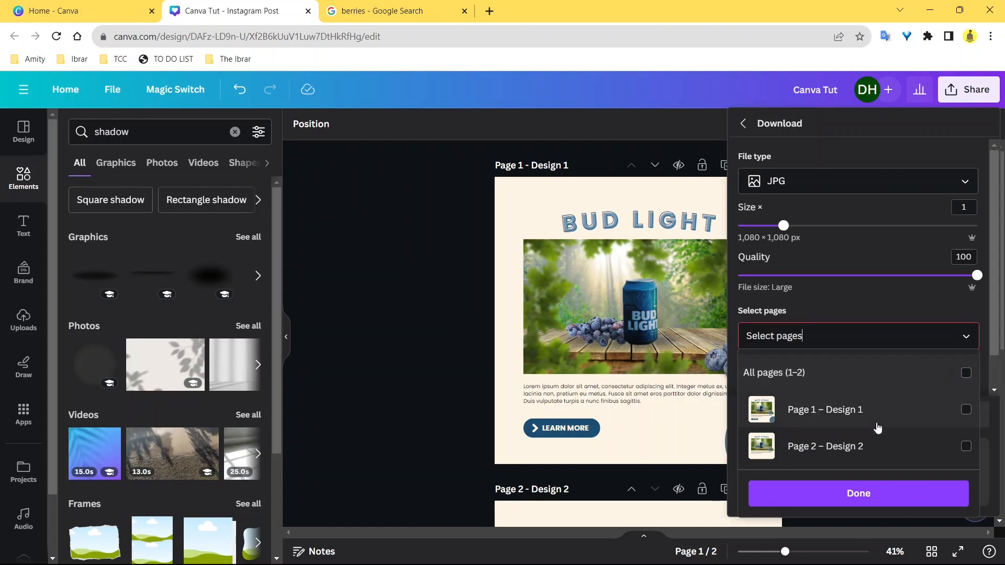
{"action": "left_click", "coordinate": [921, 416]}
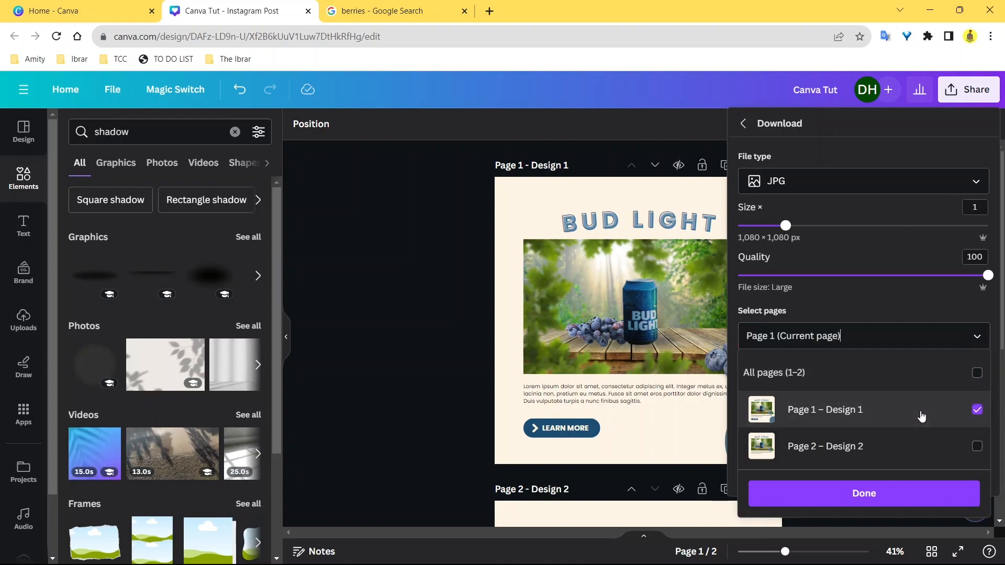
{"action": "left_click", "coordinate": [533, 188]}
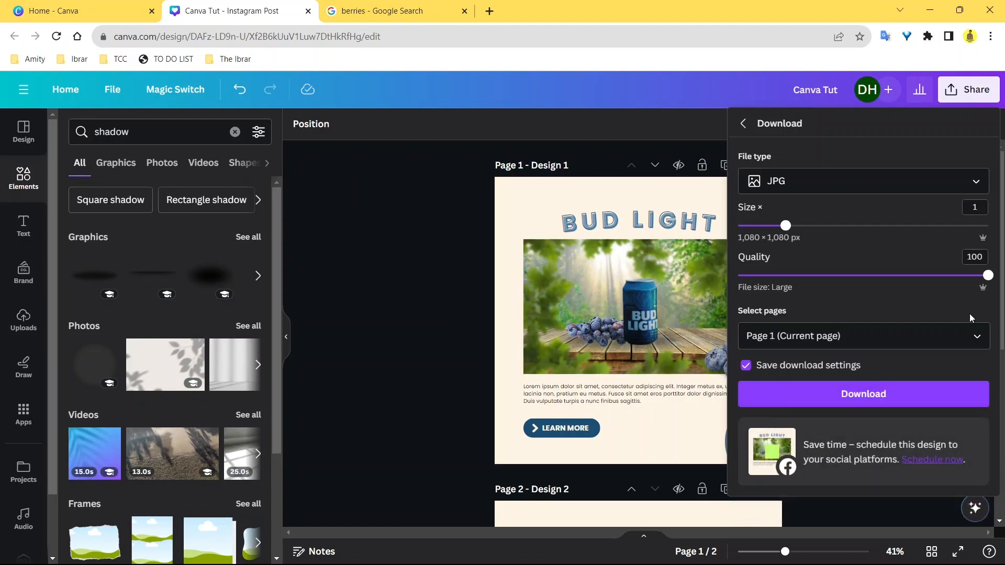
{"action": "left_click", "coordinate": [940, 328]}
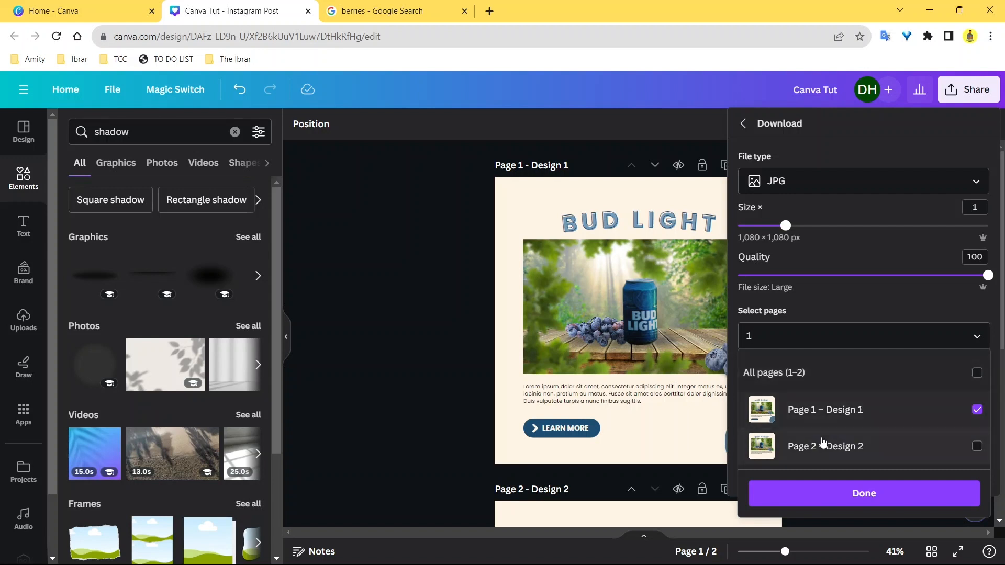
{"action": "left_click", "coordinate": [869, 495]}
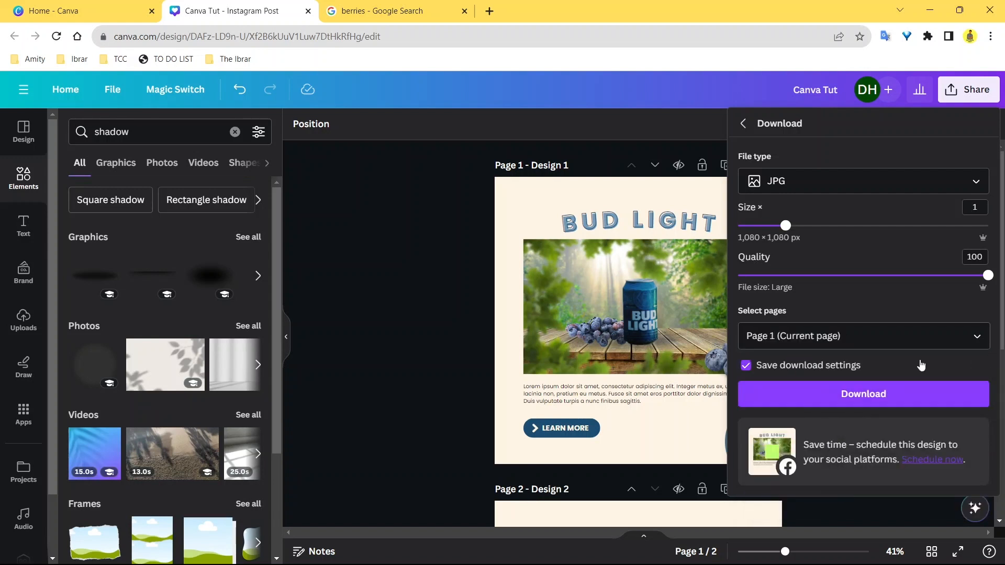
{"action": "left_click", "coordinate": [888, 398]}
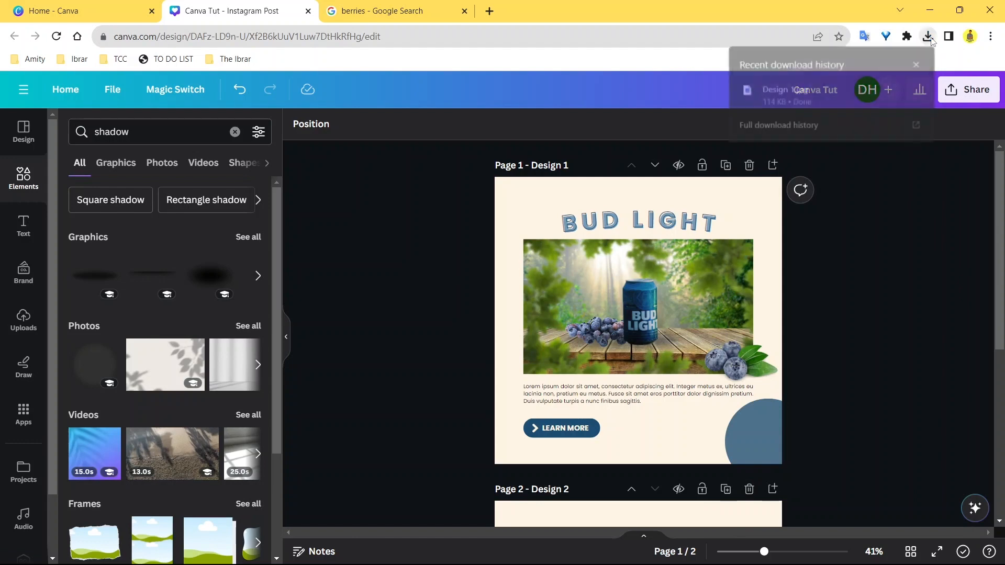
- Open the downloaded Design 1.jpg in the browser and inspect the exported post both enlarged and at full view
{"action": "left_click", "coordinate": [830, 103]}
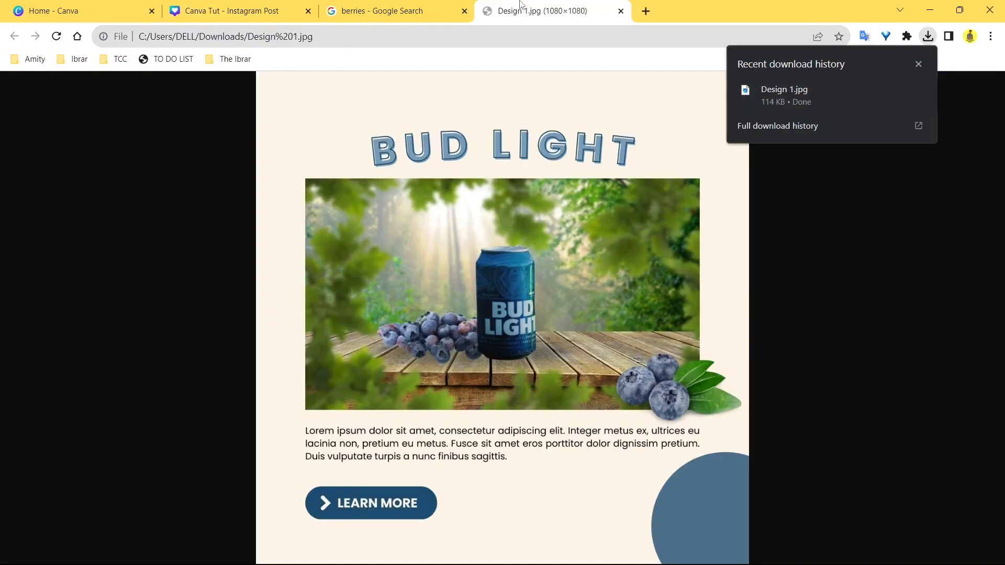
{"action": "left_click", "coordinate": [547, 197]}
{"action": "left_click", "coordinate": [548, 195]}
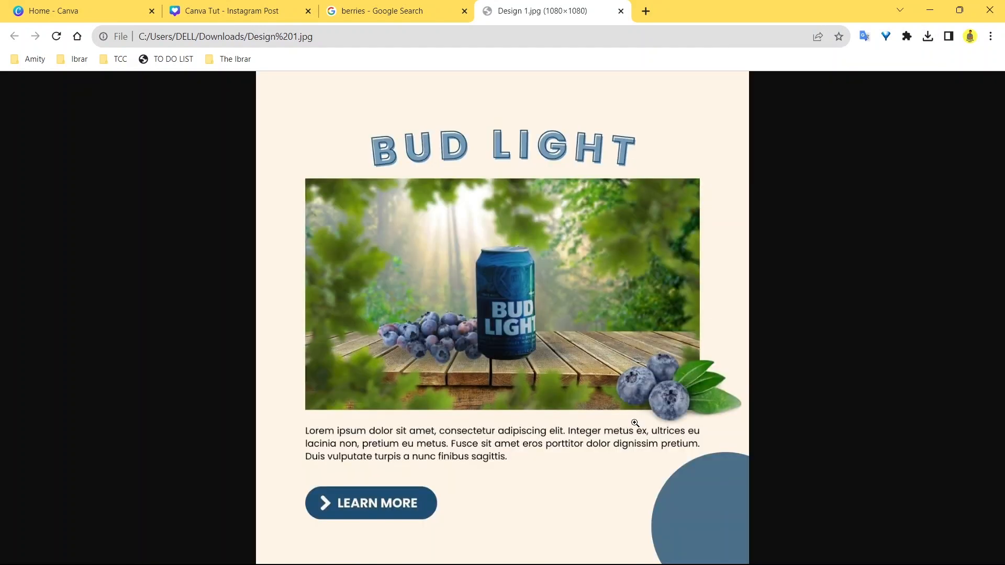
{"action": "left_click", "coordinate": [539, 354]}
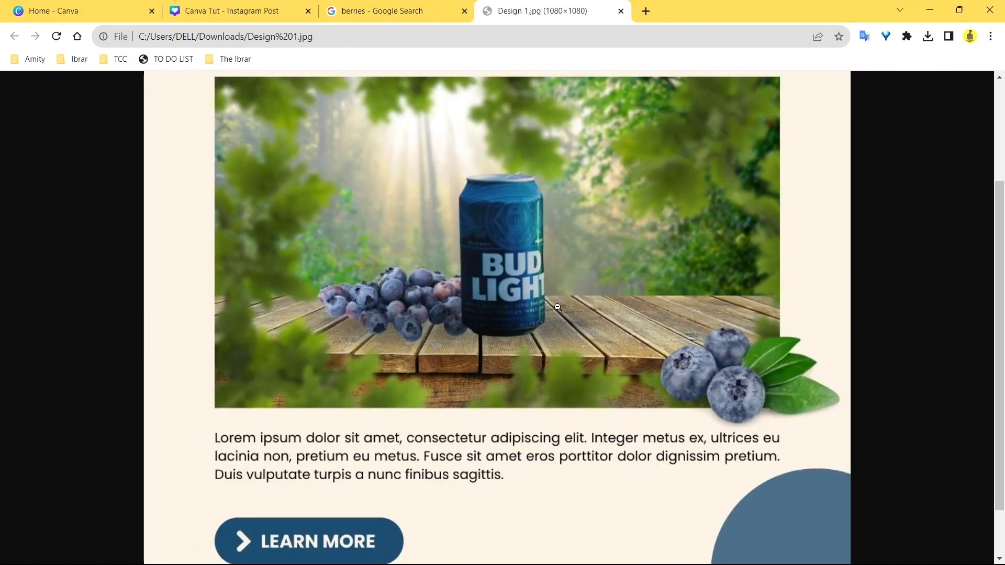
{"action": "left_click", "coordinate": [540, 319]}
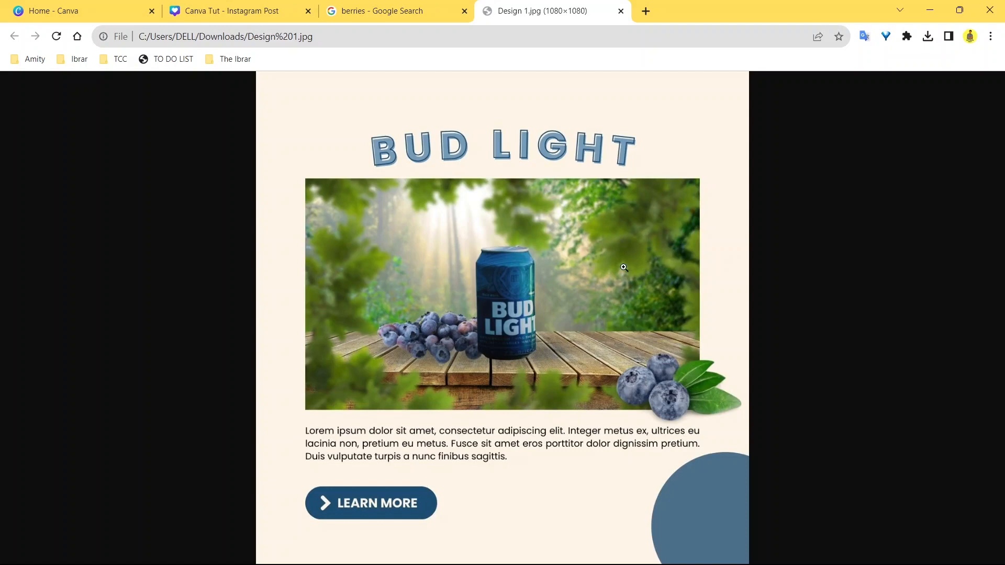
{"action": "left_click", "coordinate": [385, 8]}
{"action": "left_click", "coordinate": [544, 10]}
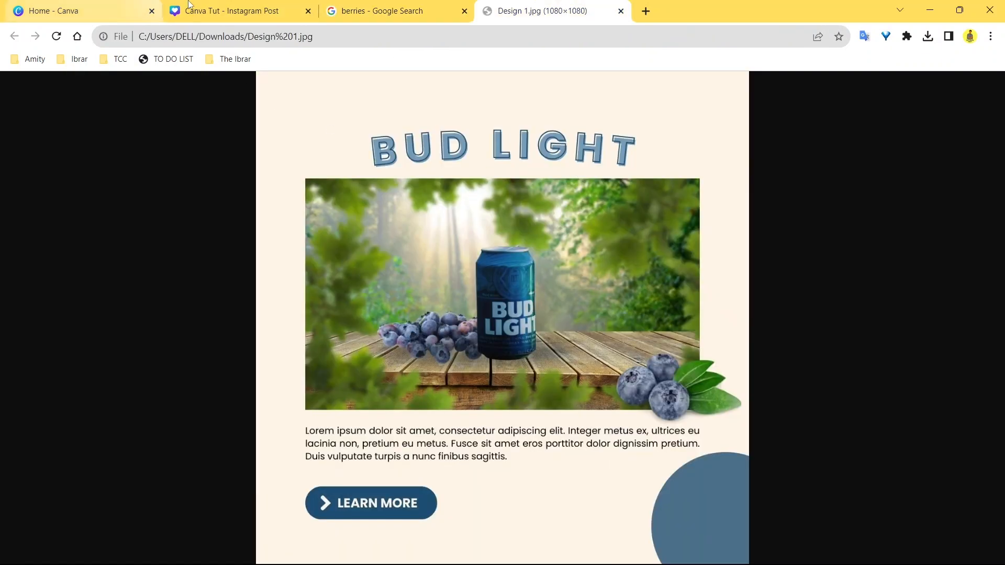
- Switch back to the Canva design and replace the uploads list with the "shadow" element search results
{"action": "left_click", "coordinate": [220, 9]}
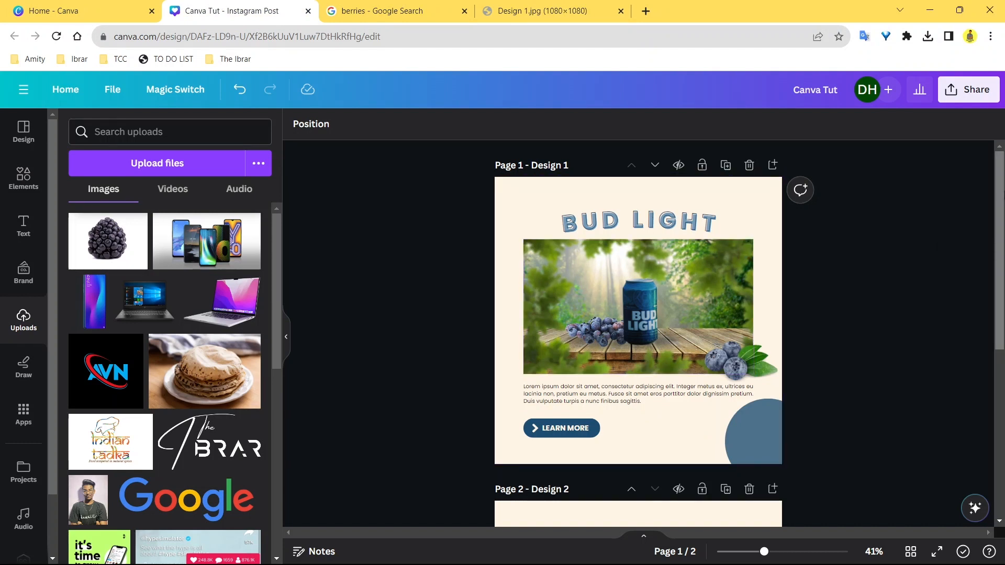
{"action": "scroll", "coordinate": [639, 324], "scroll_direction": "down", "scroll_amount": 1}
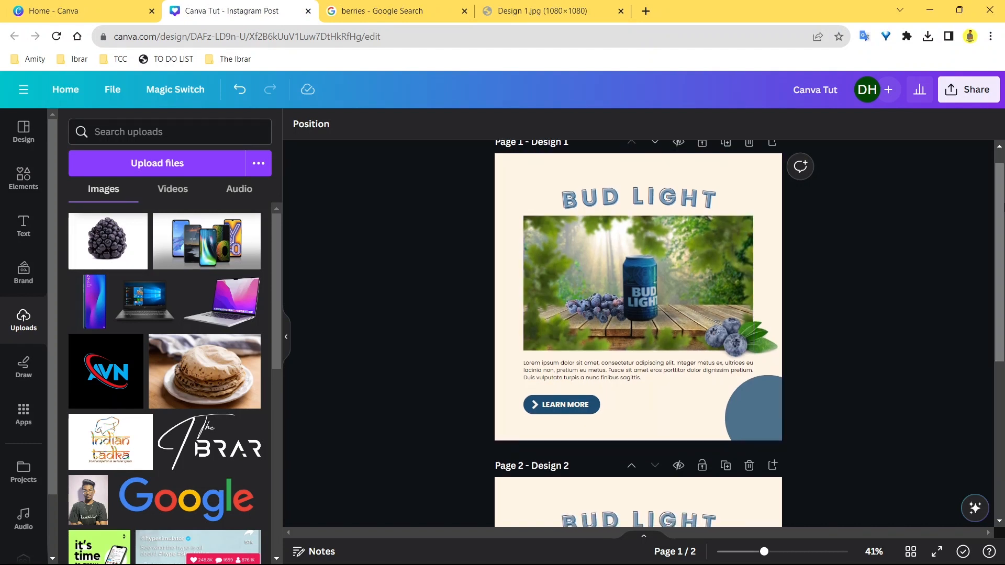
{"action": "scroll", "coordinate": [639, 314], "scroll_direction": "up", "scroll_amount": 1}
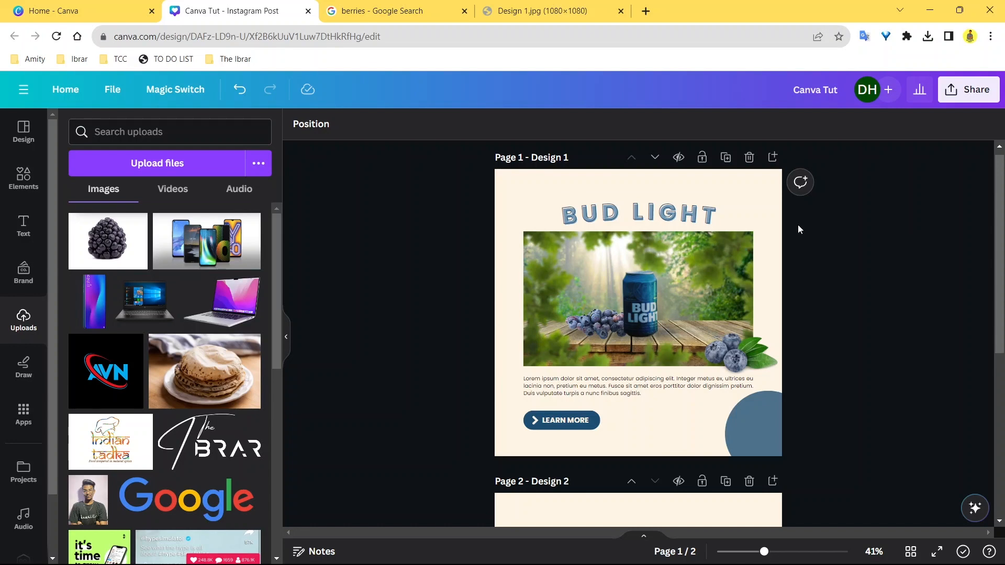
{"action": "left_click", "coordinate": [24, 178]}
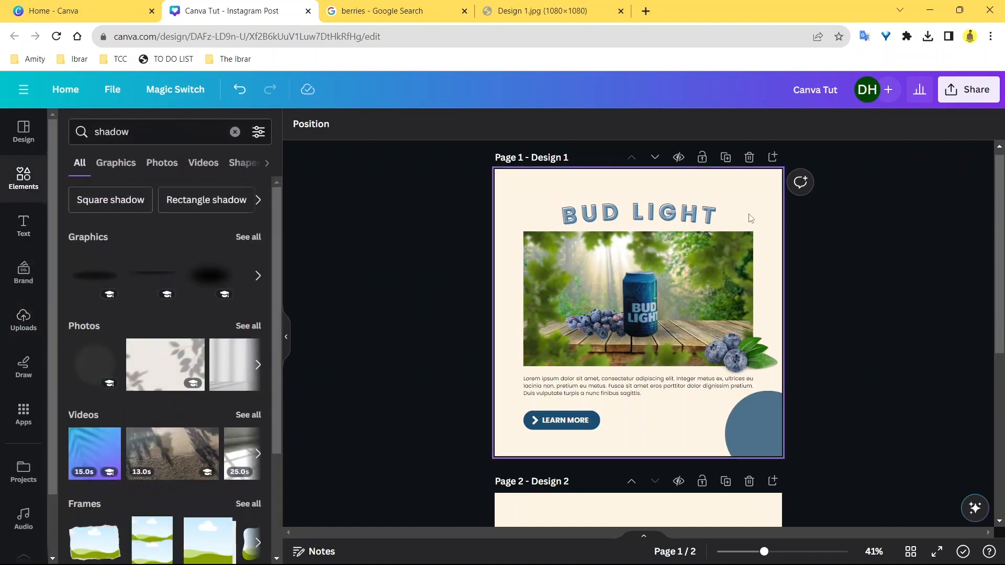